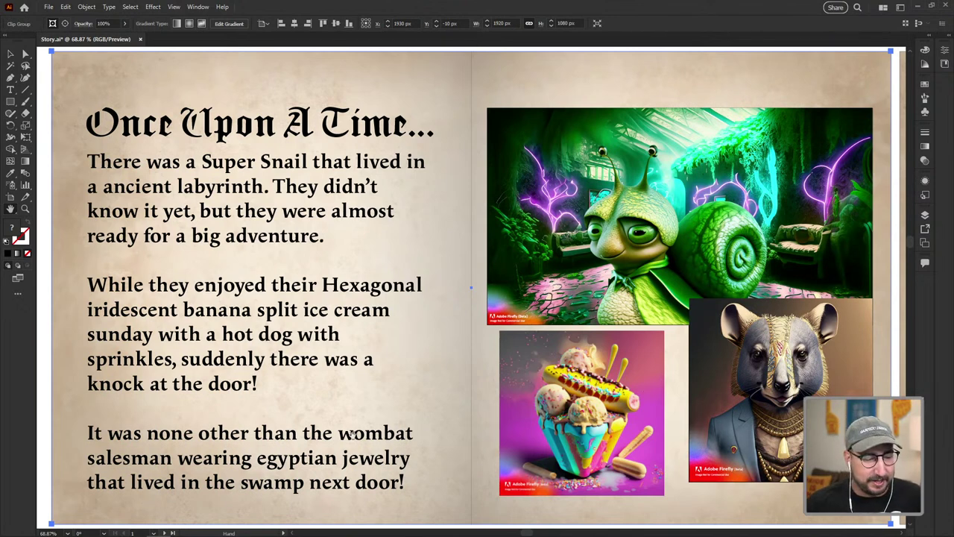
Review the illustrated story artboard by artboard from page 1 through page 9, rechecking page 8's tower spread.
left_click(169, 532)
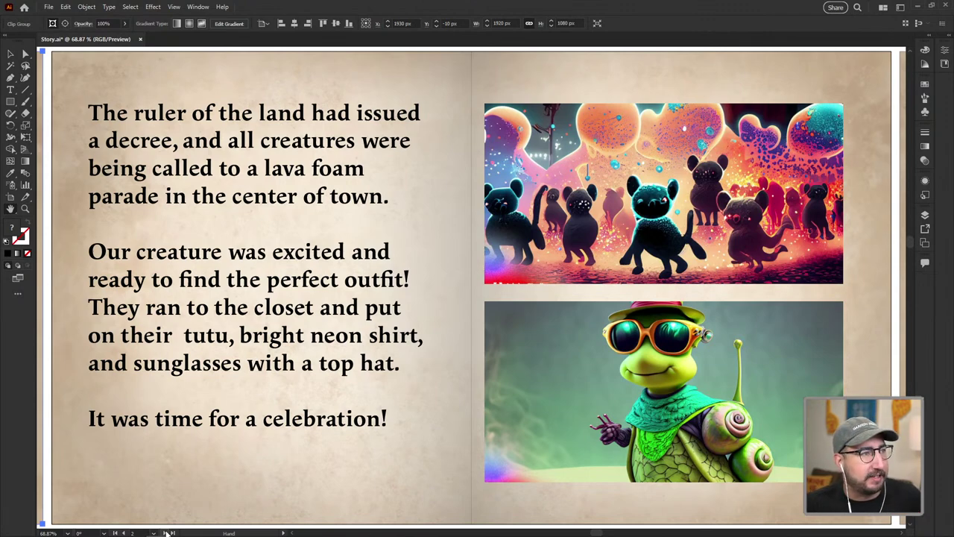
left_click(168, 532)
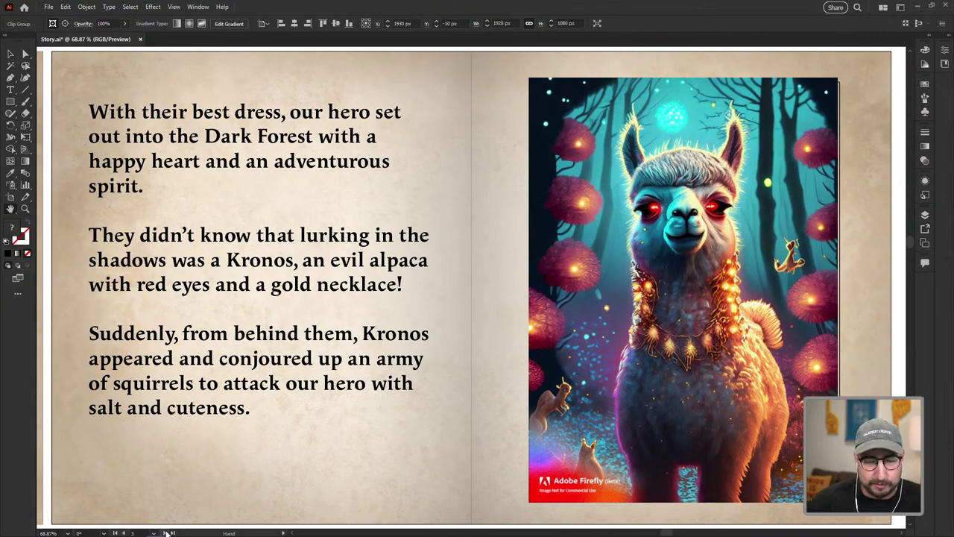
left_click(167, 533)
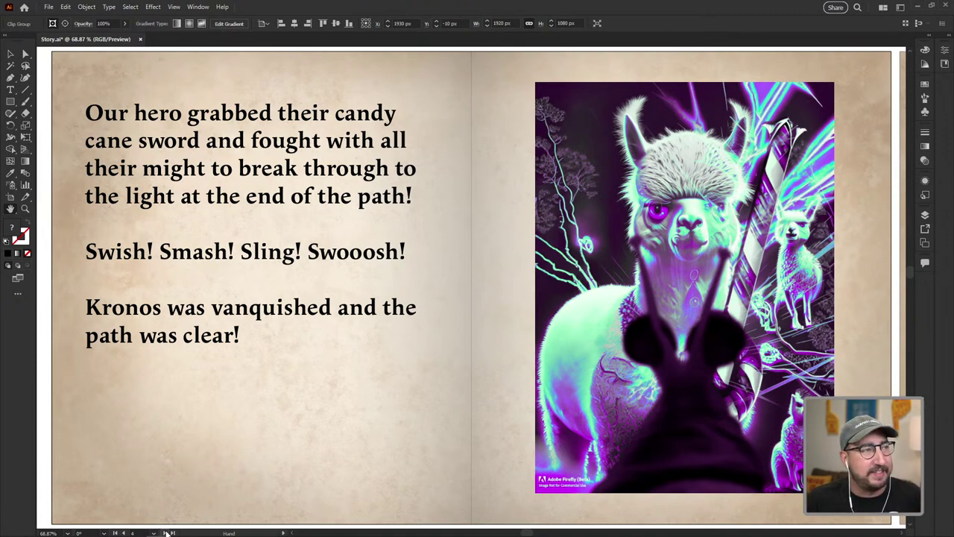
left_click(167, 533)
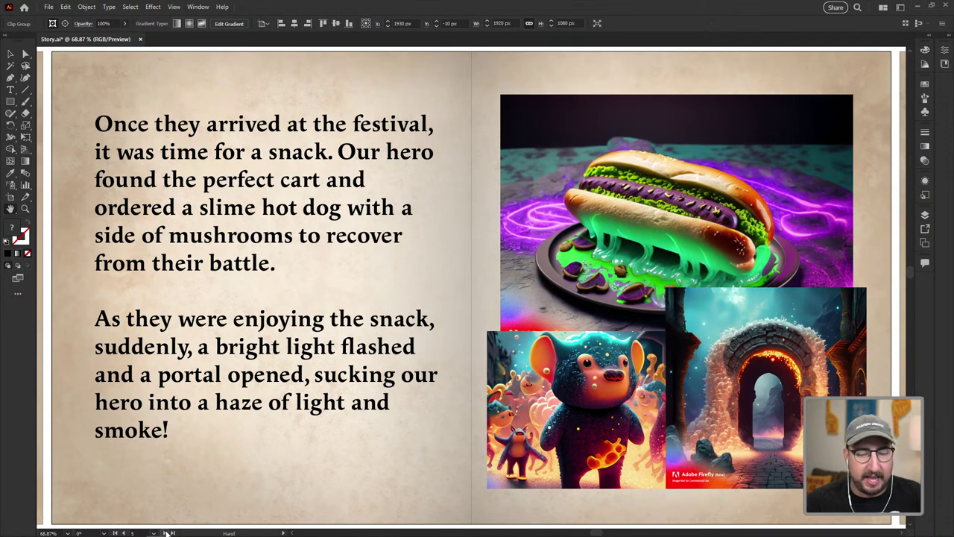
left_click(169, 533)
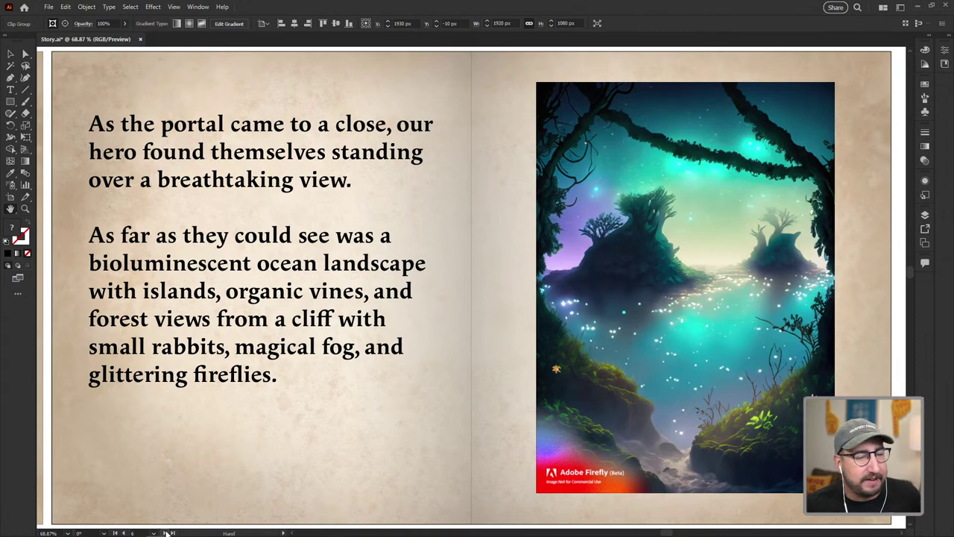
left_click(165, 532)
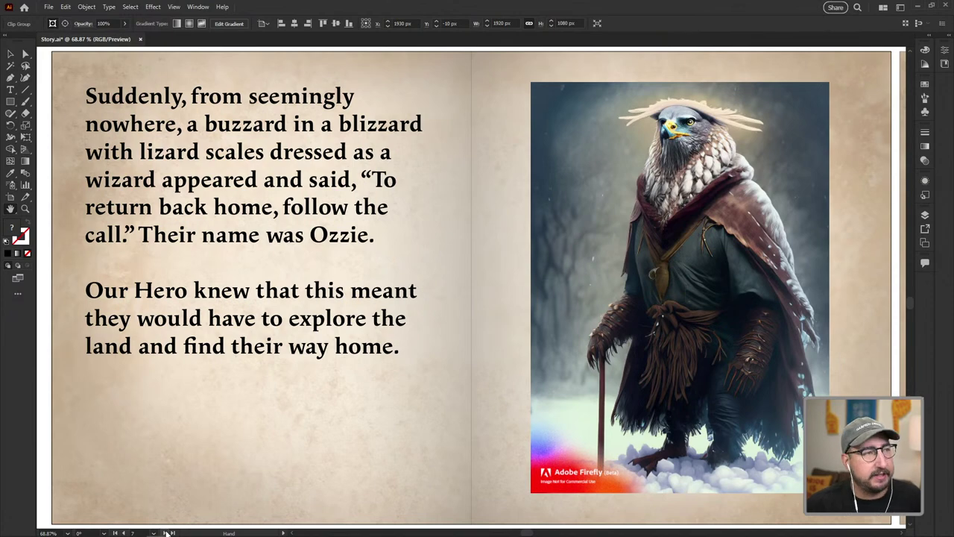
left_click(167, 532)
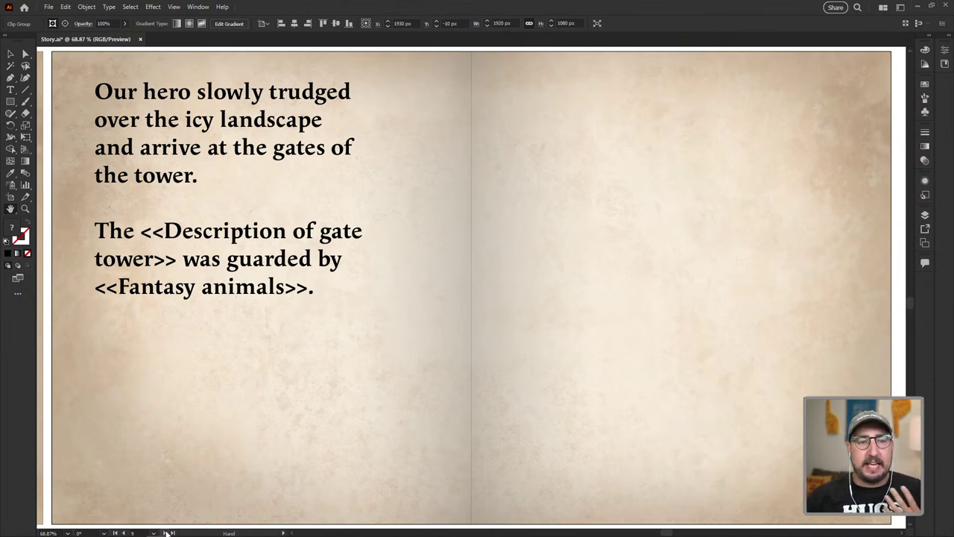
mouse_move(124, 531)
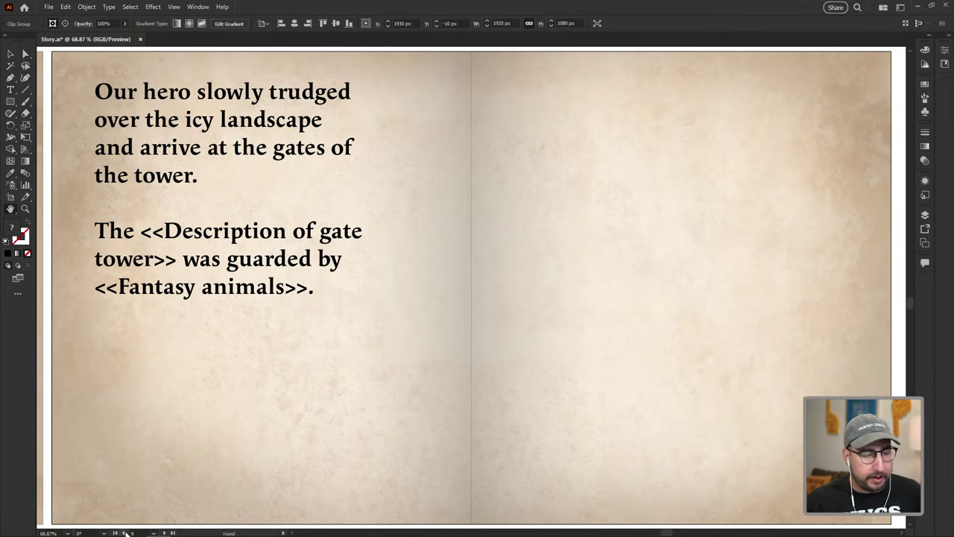
left_click(125, 532)
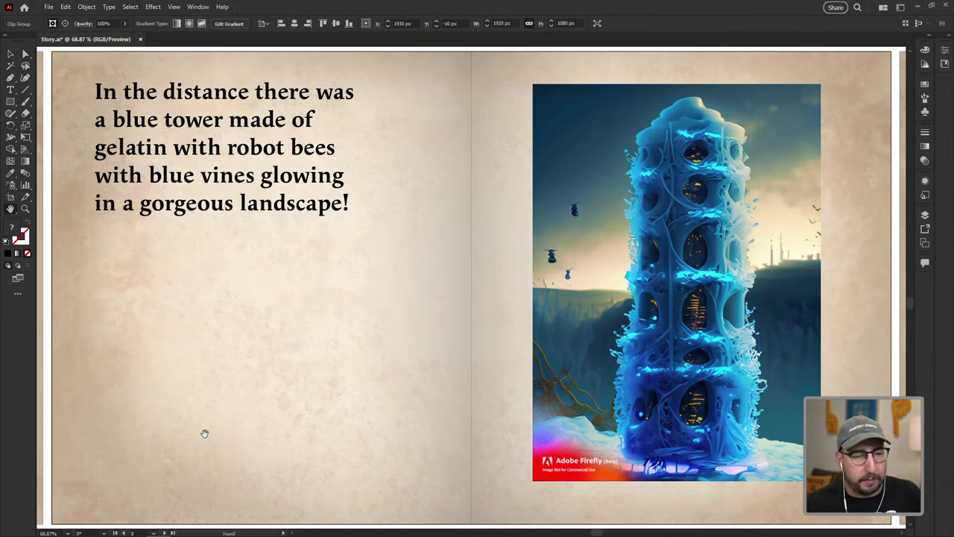
left_click(164, 532)
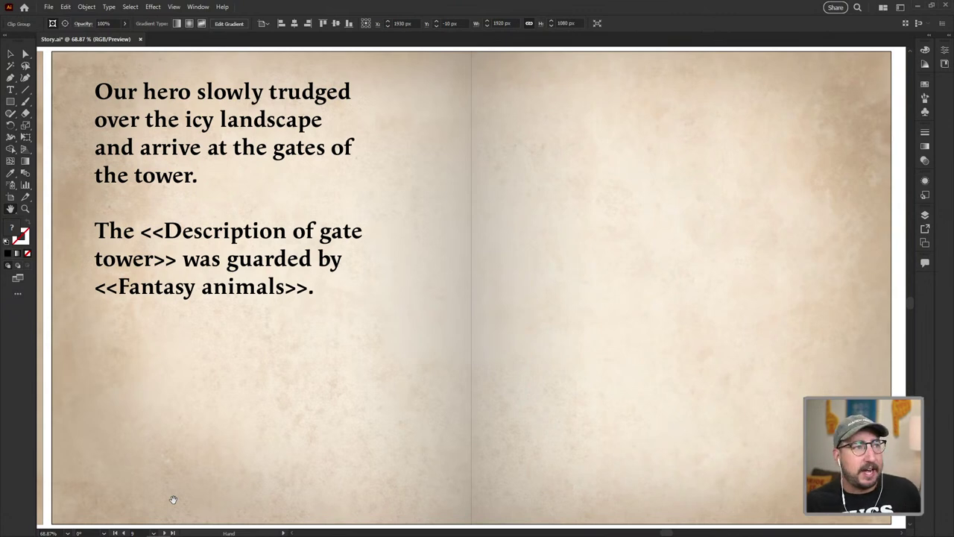
mouse_move(173, 533)
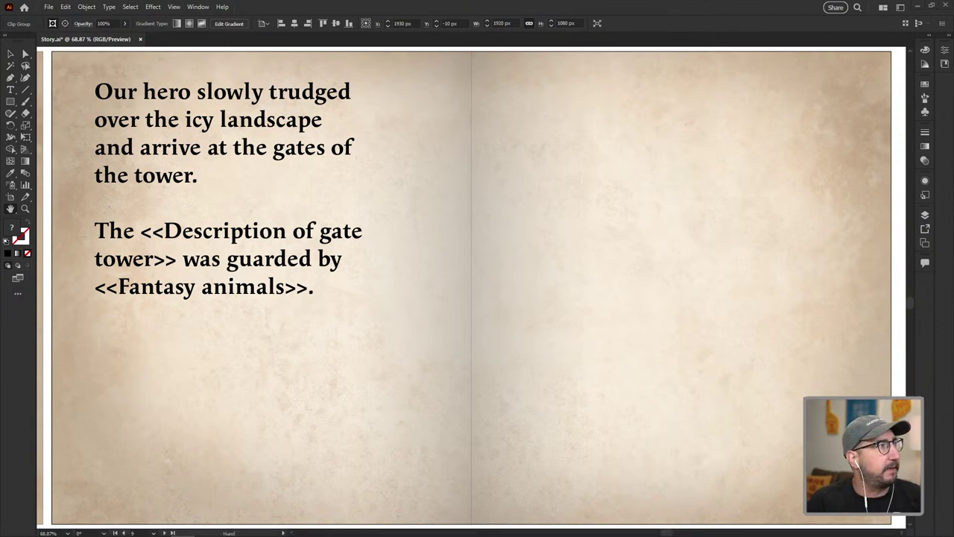
Switch to Adobe Firefly in the browser and generate text-to-image results from the prompt "ice gate".
key("alt+Tab")
type("painting of mountains a")
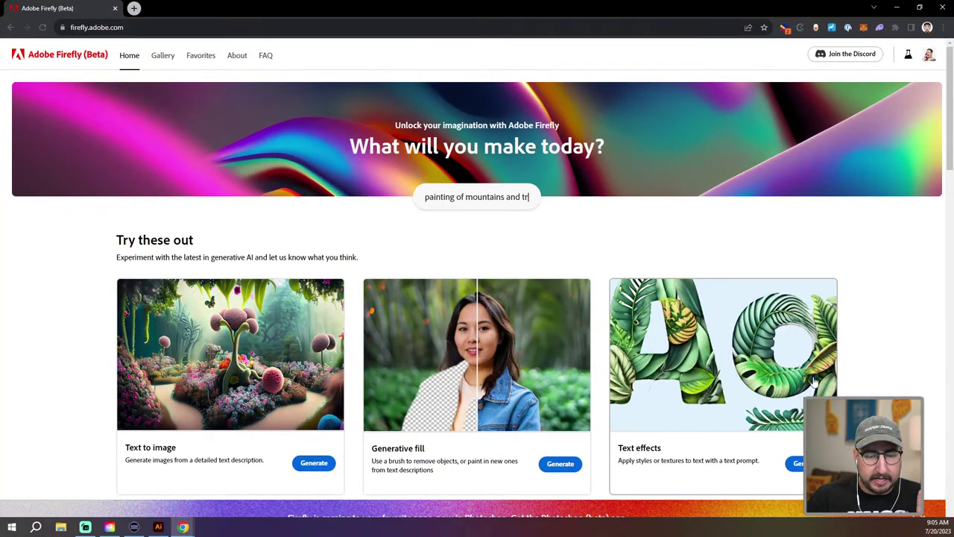
left_click(922, 517)
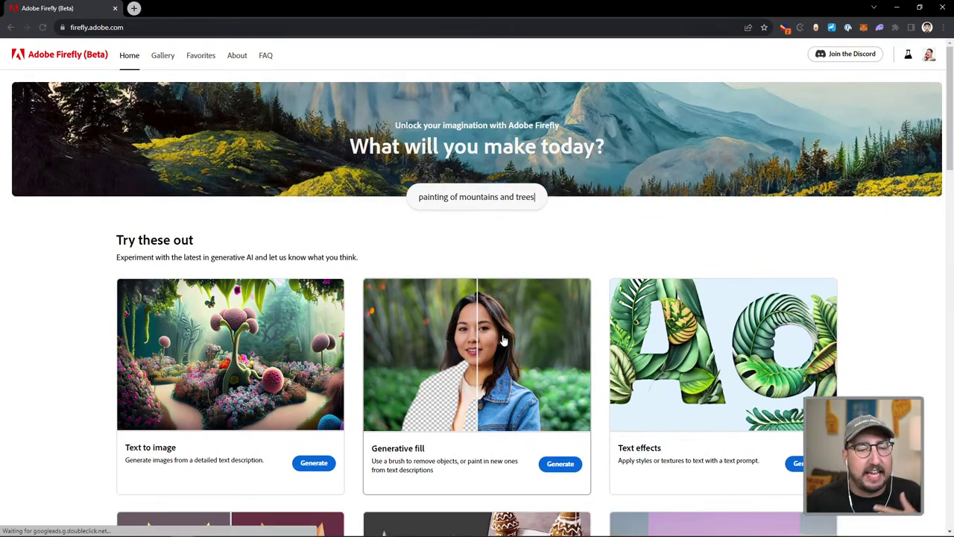
left_click(228, 357)
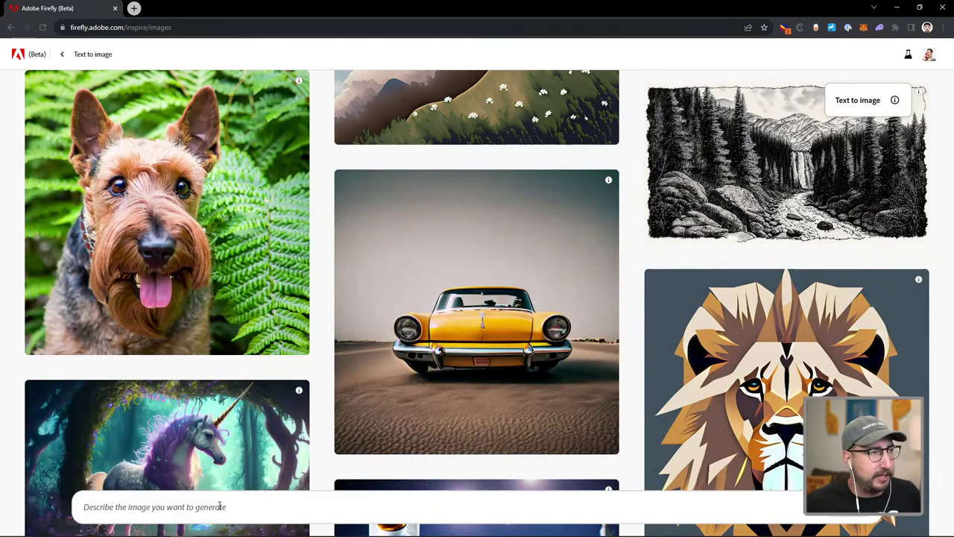
left_click(218, 507)
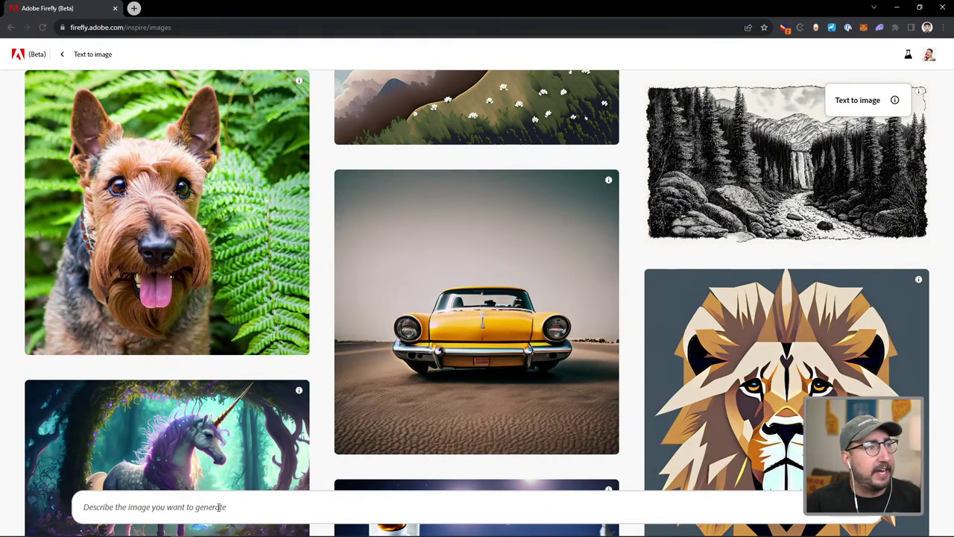
type("ice gate")
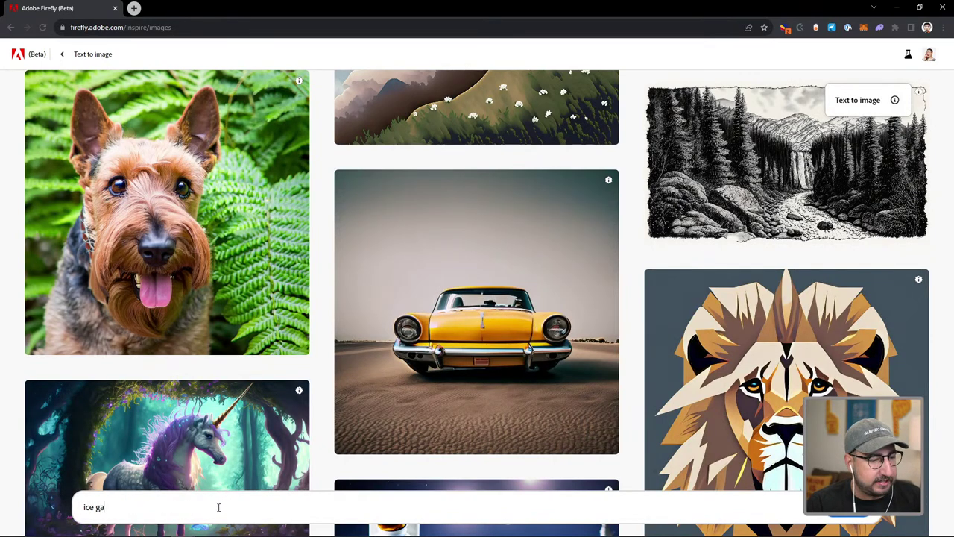
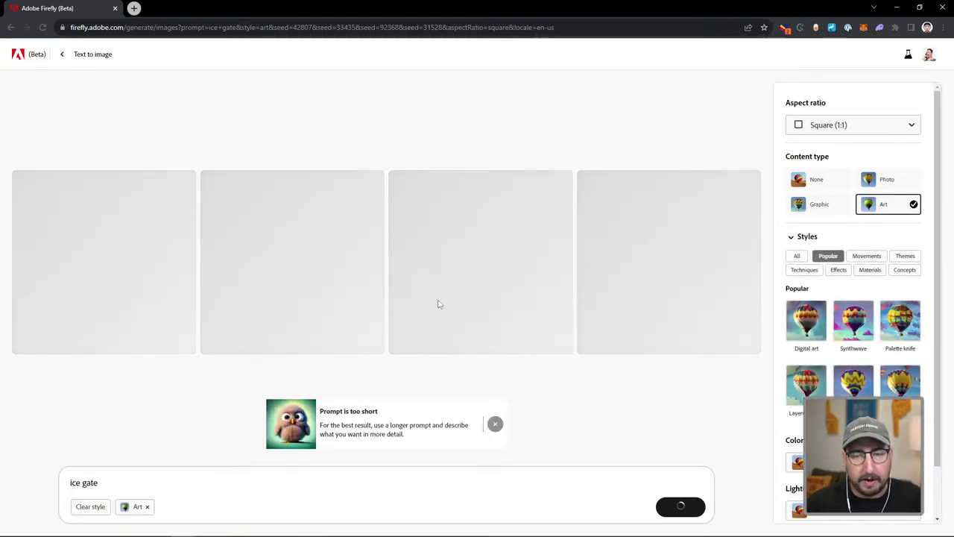
Try the Widescreen (16:9) aspect ratio for the ice gate images, then set it to Landscape (4:3).
left_click(843, 128)
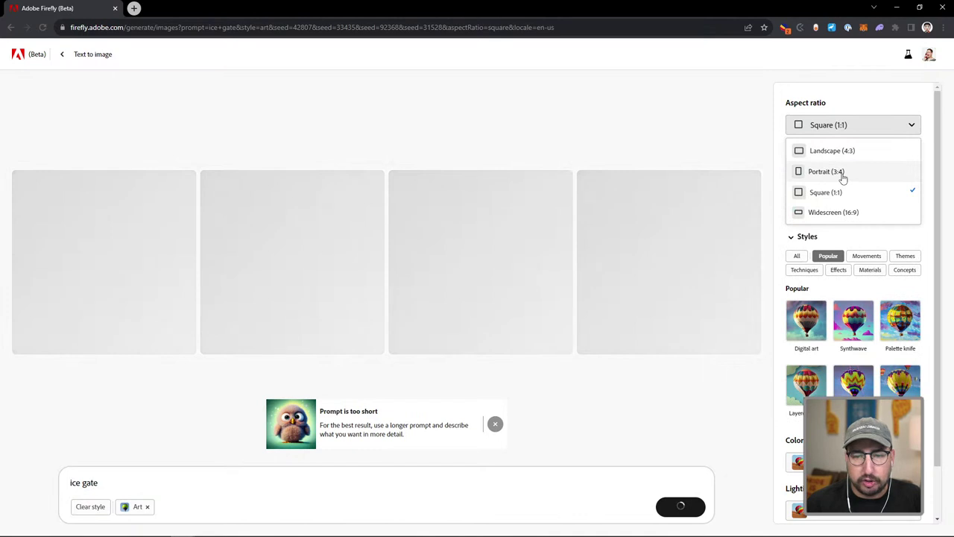
left_click(846, 213)
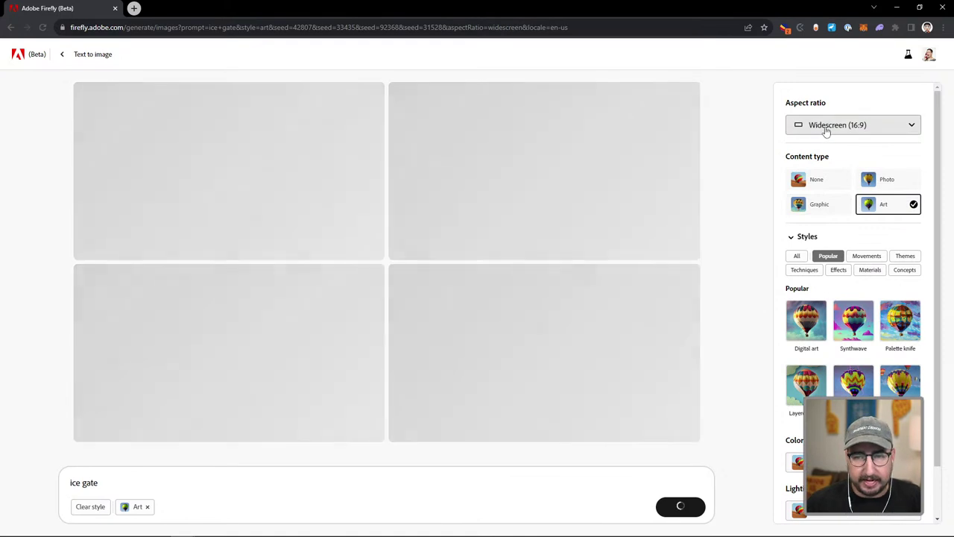
left_click(826, 131)
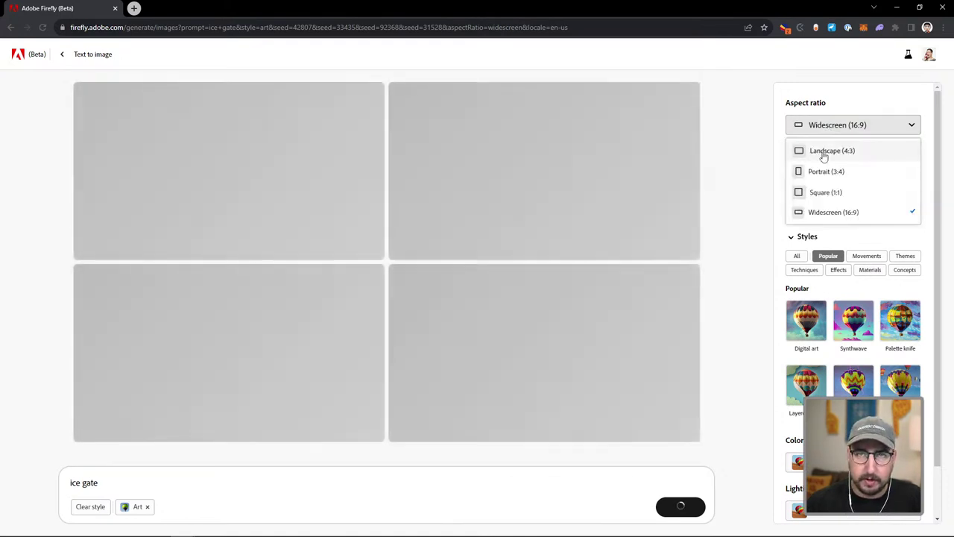
left_click(825, 152)
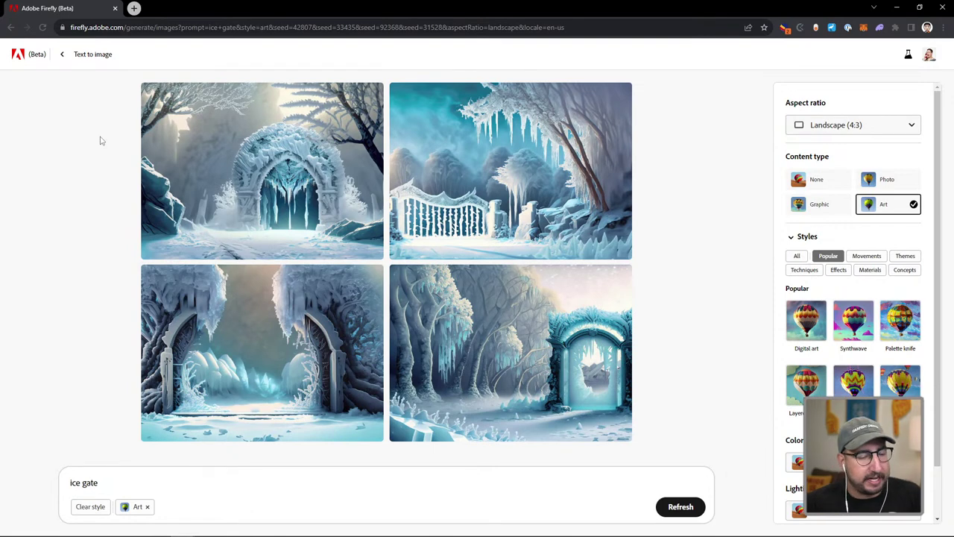
Extend the image prompt to "ice gate with gauges and dials".
left_click(137, 483)
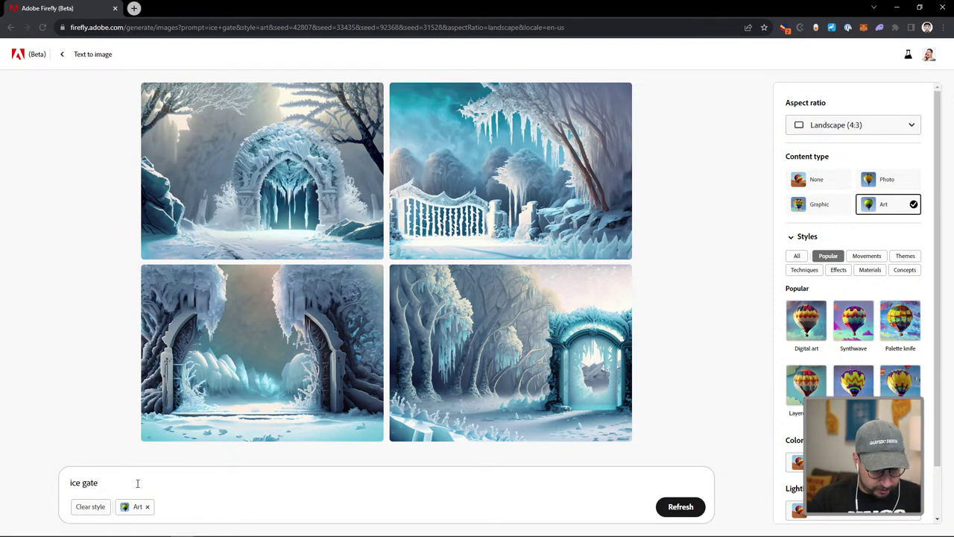
type("with g")
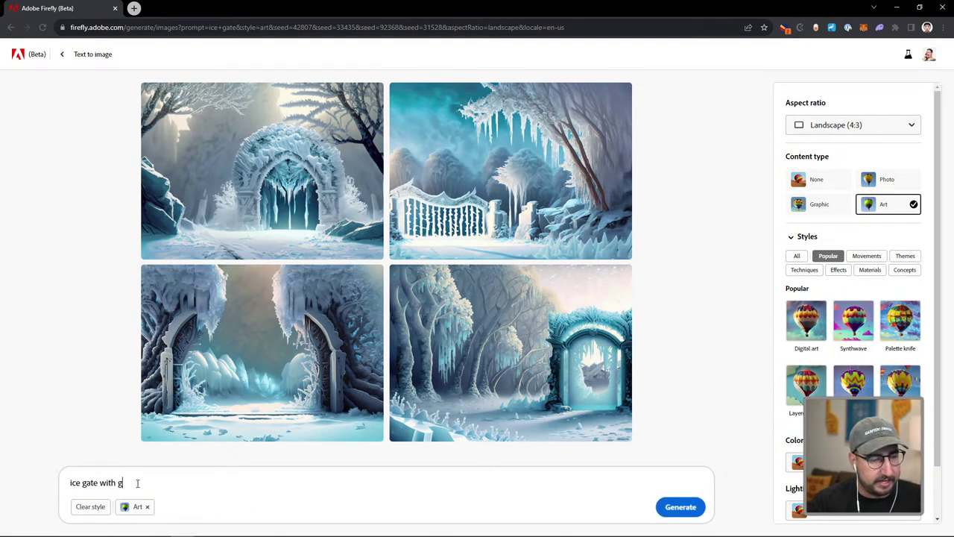
type("auges and dials")
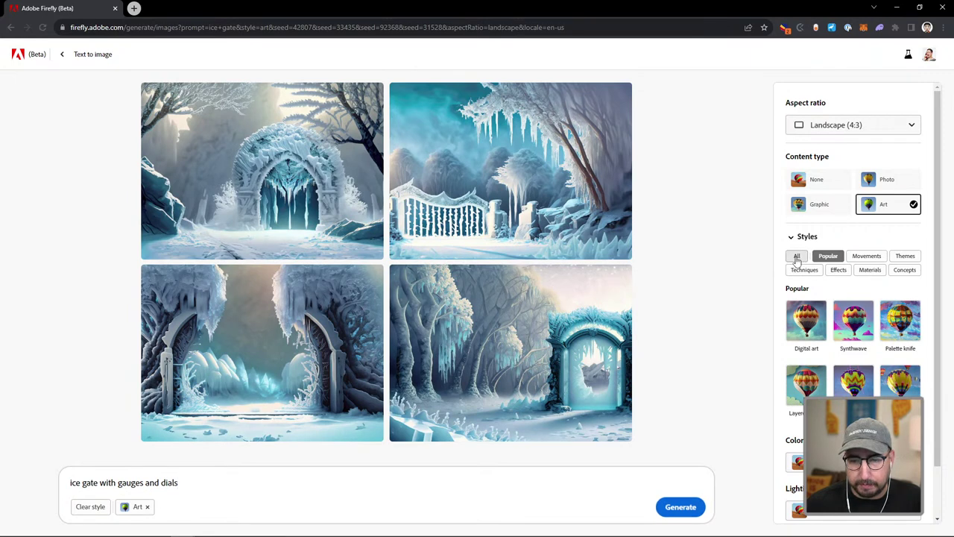
Browse the available style presets under Themes, Popular and All without applying one.
left_click(904, 257)
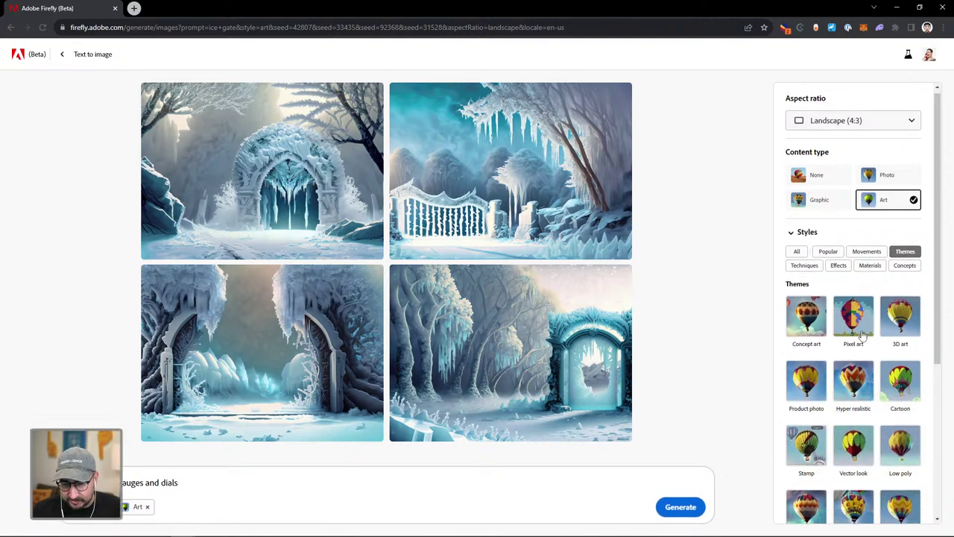
scroll(862, 336, "down", 2)
scroll(863, 335, "down", 2)
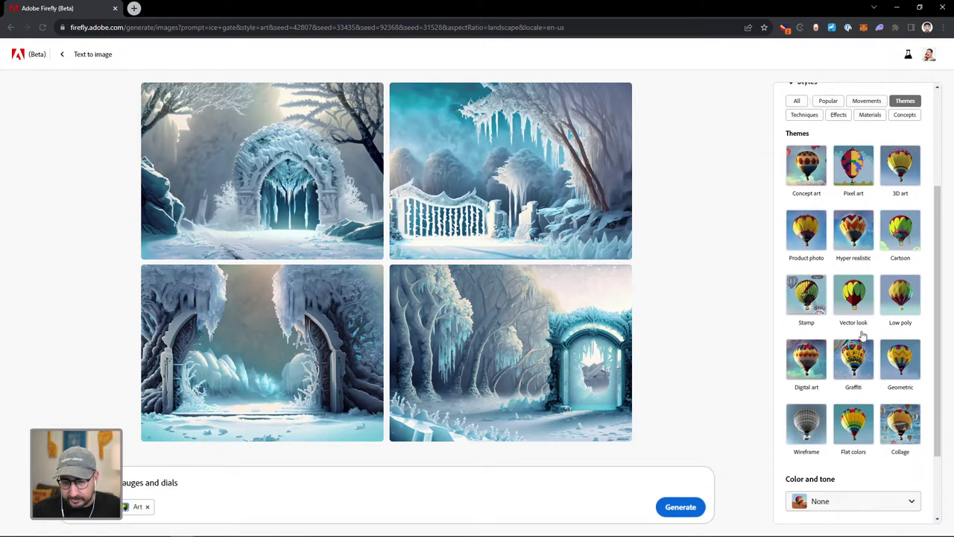
scroll(863, 336, "up", 4)
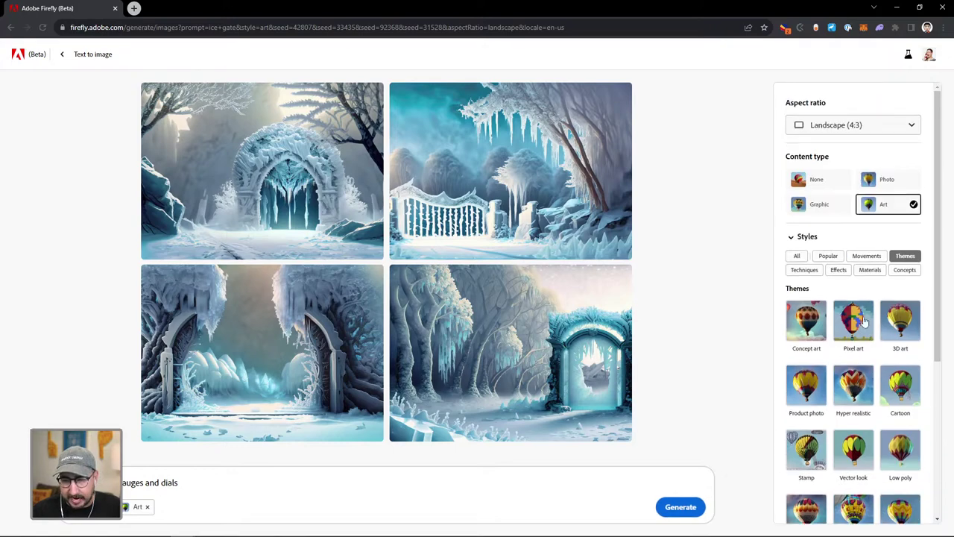
left_click(829, 255)
left_click(797, 255)
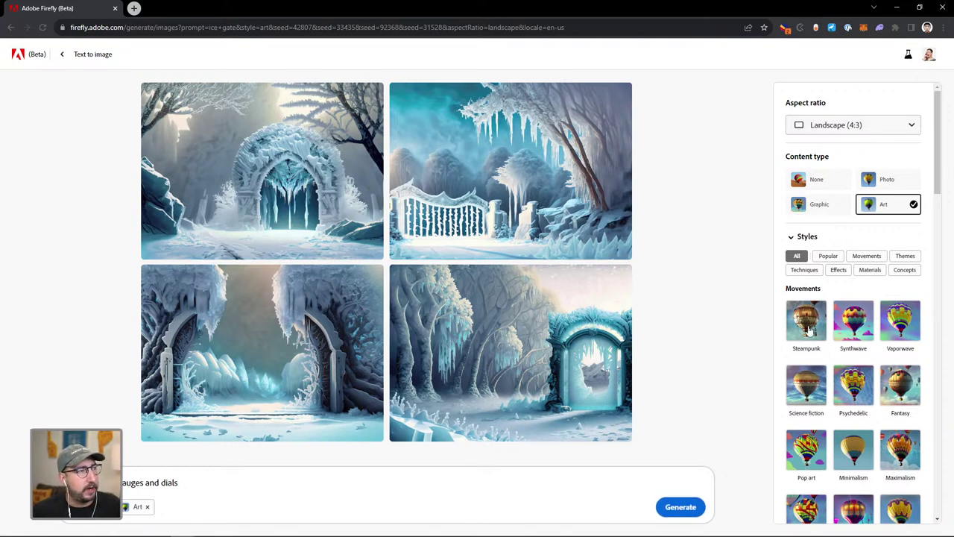
Append "barbed wire on a tower" to the prompt and generate a new set of images.
left_click(237, 483)
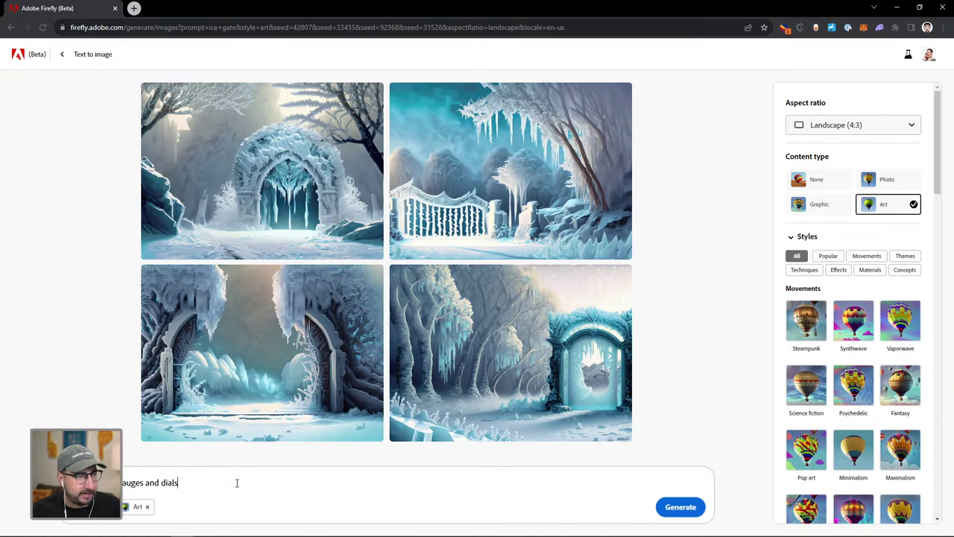
type("bar")
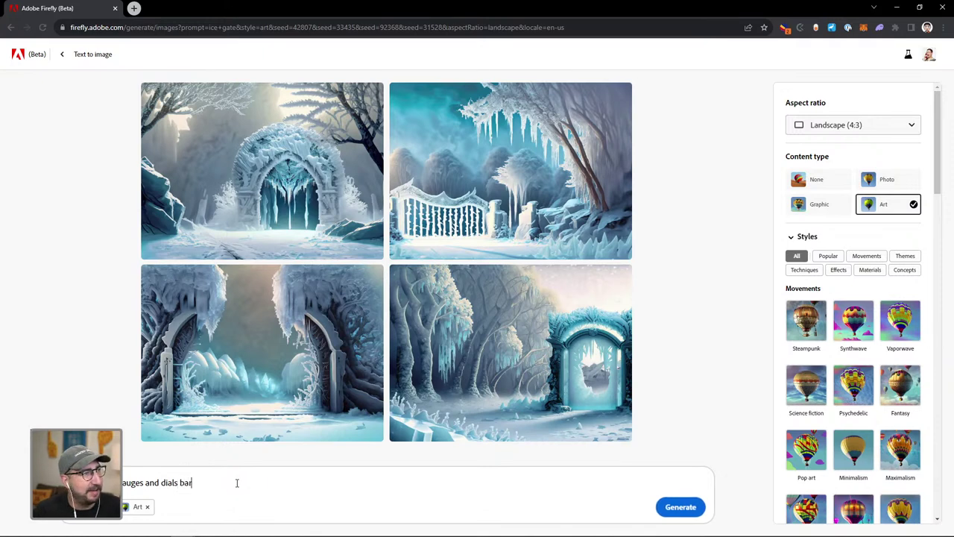
type("bed wire")
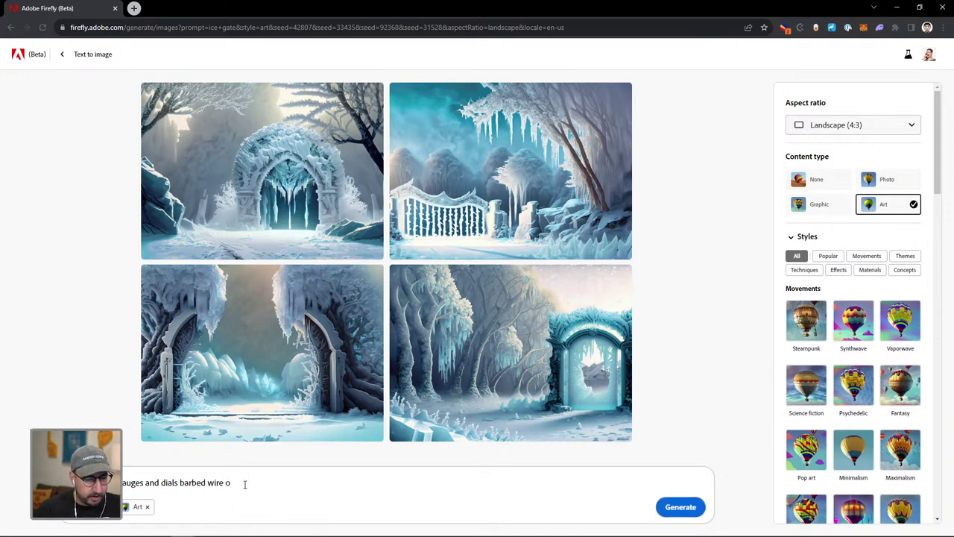
type("on a tower")
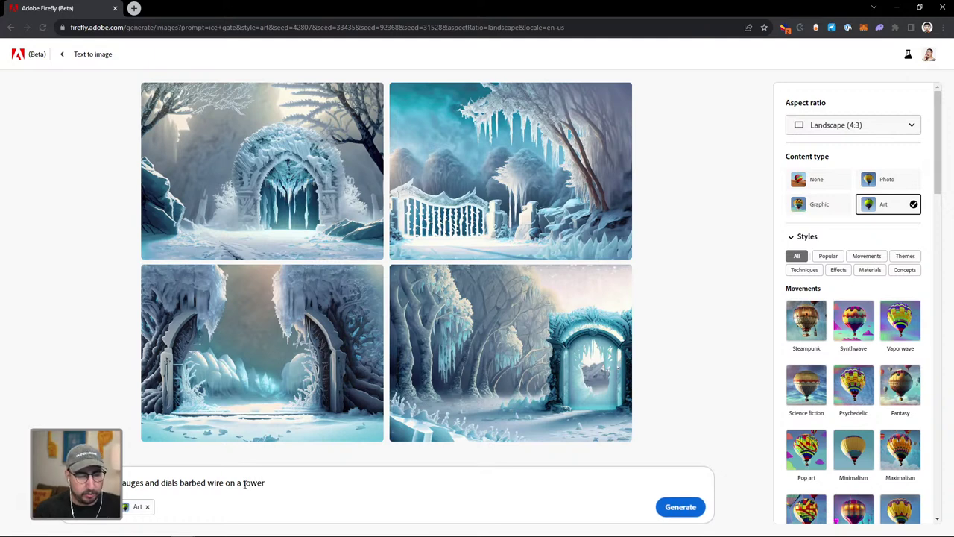
left_click(679, 509)
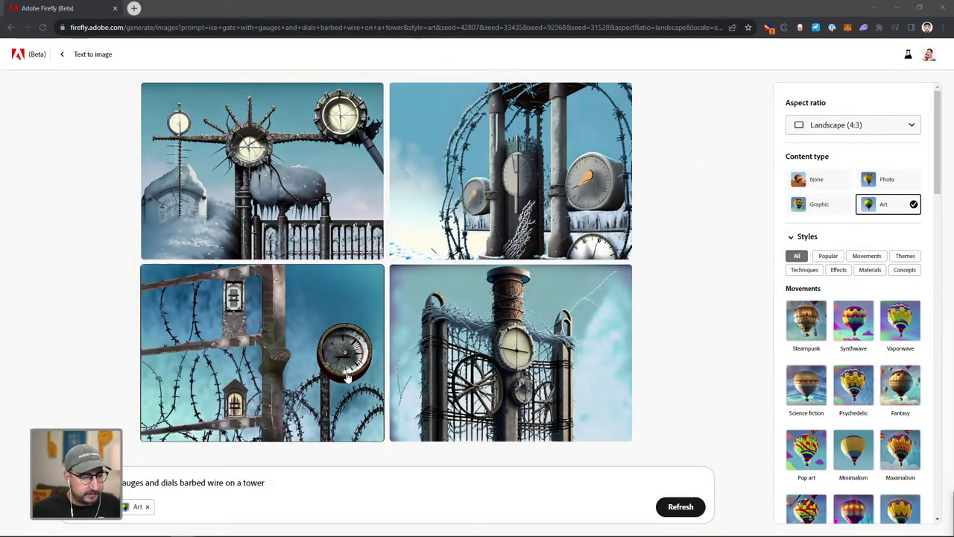
Replace the prompt with "Intricate golden blue curved gate with heavy, brass part open doors covered in ice" and generate new images.
mouse_move(346, 377)
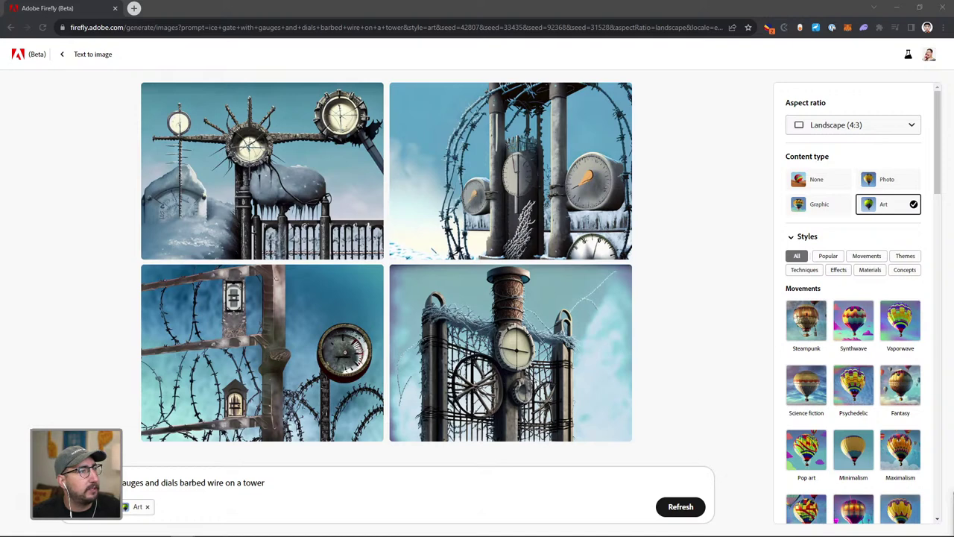
left_click(268, 483)
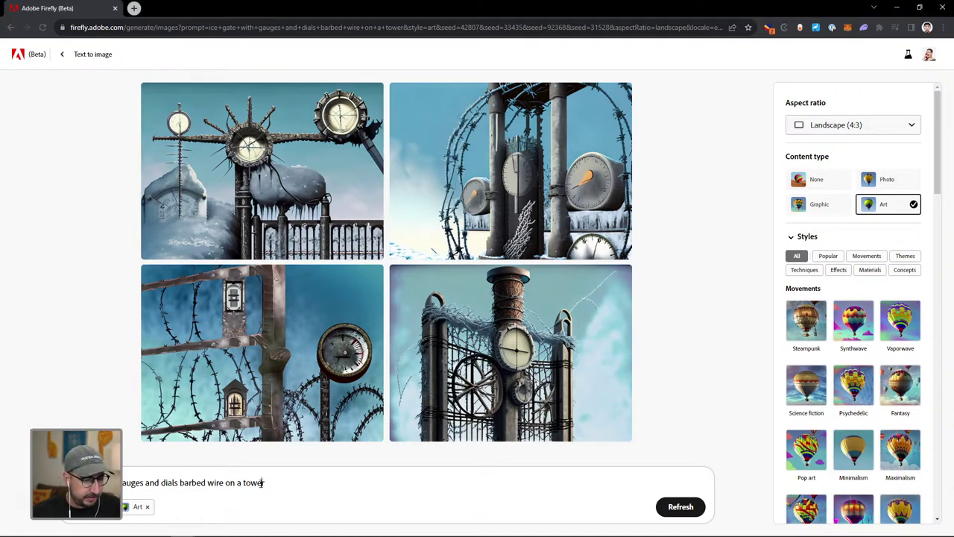
key("ctrl+a")
key("ctrl+v")
type("covere")
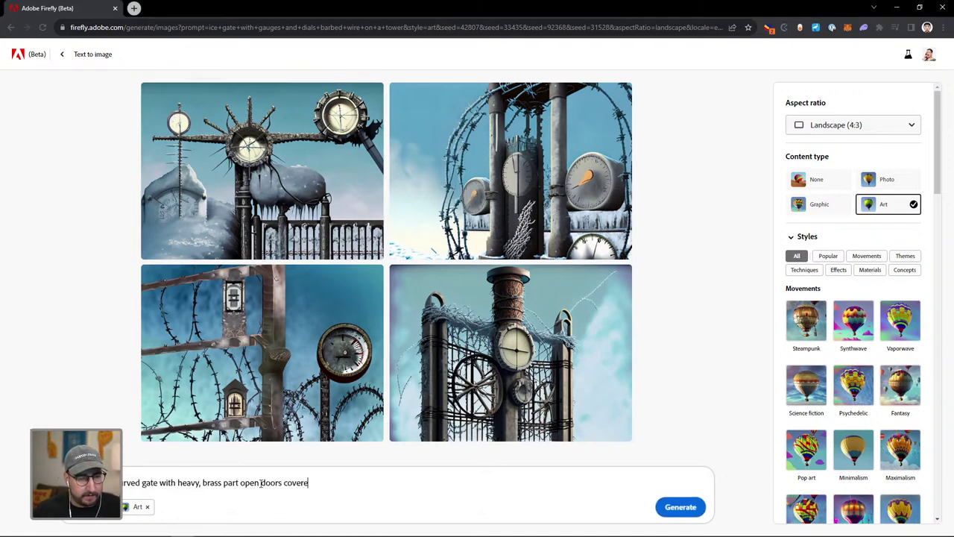
type("d in ice")
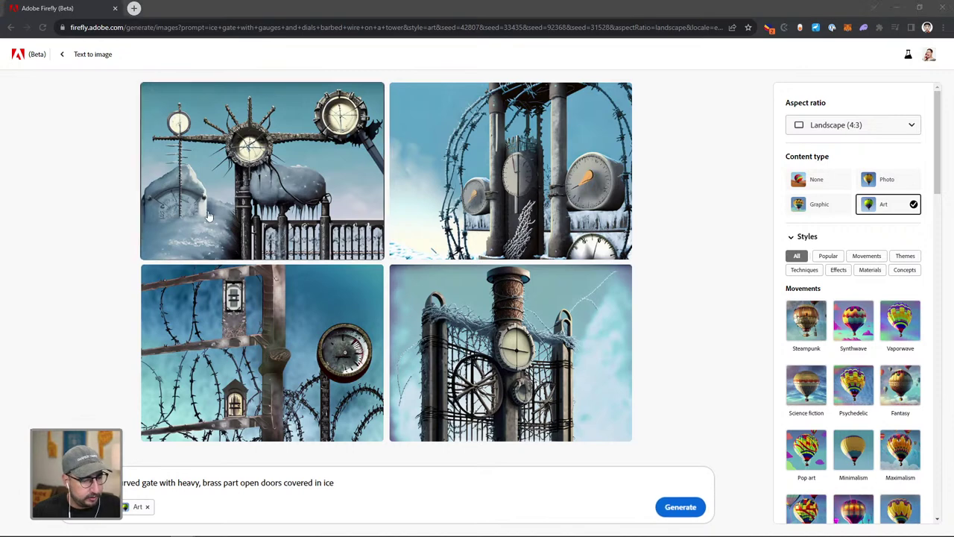
key("alt+Tab")
key("ctrl+v")
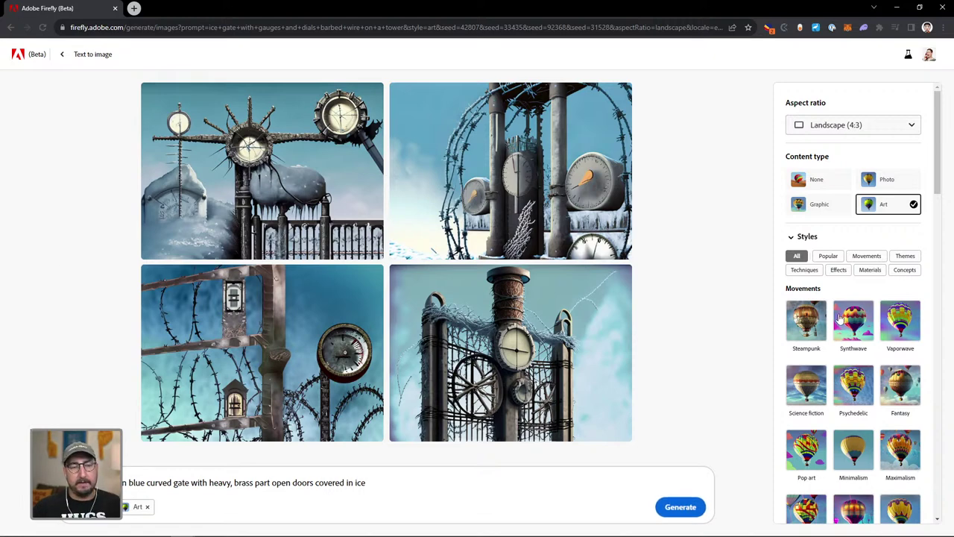
left_click(691, 506)
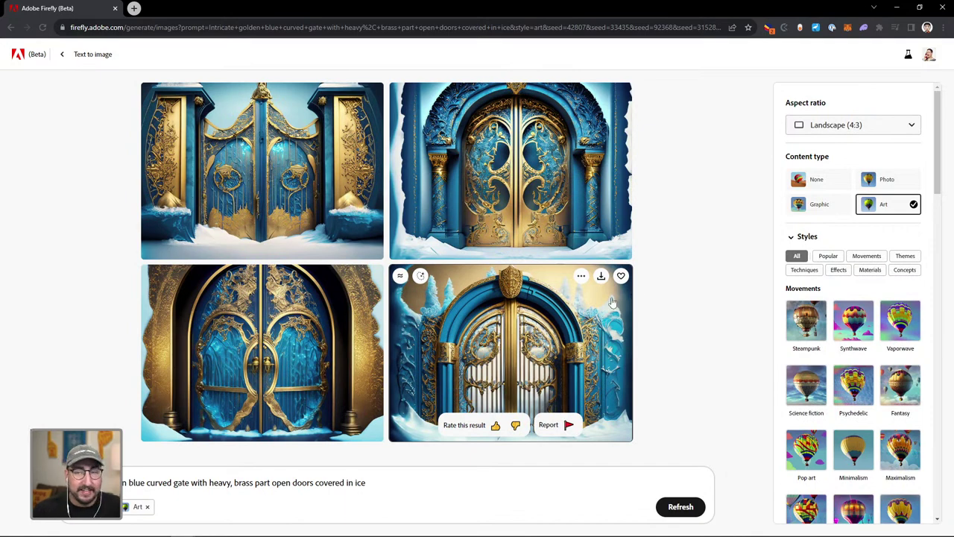
Preview the second gate image enlarged, and regenerate the set with the Wide angle composition.
left_click(510, 191)
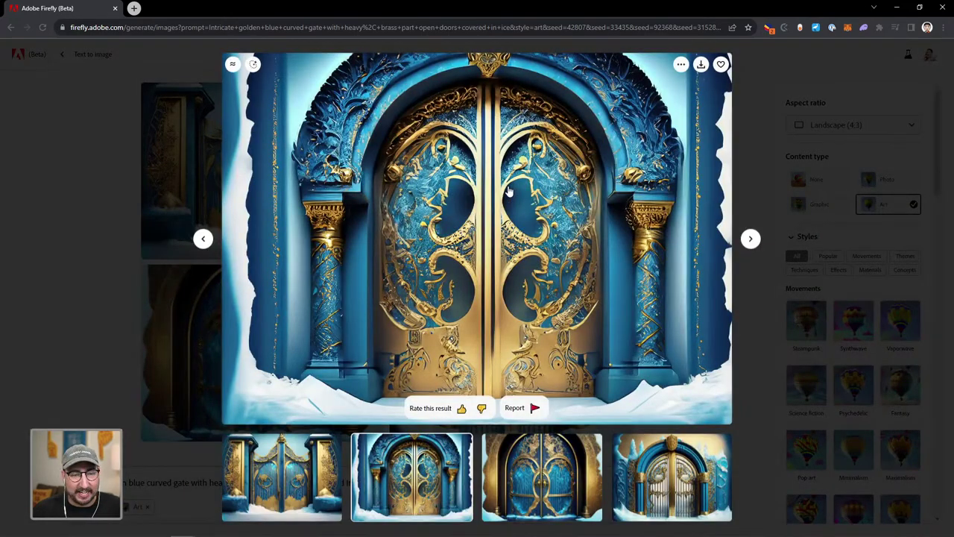
key("Escape")
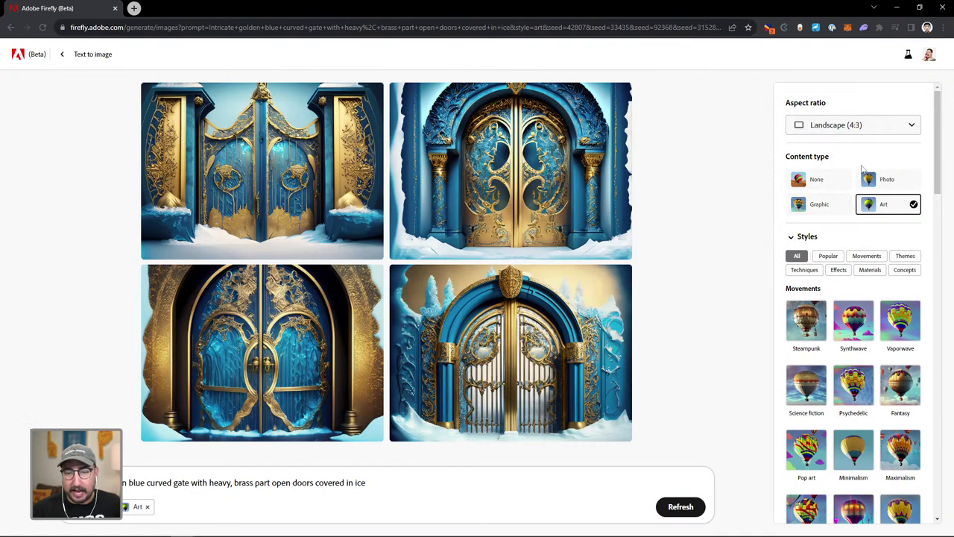
left_click(801, 239)
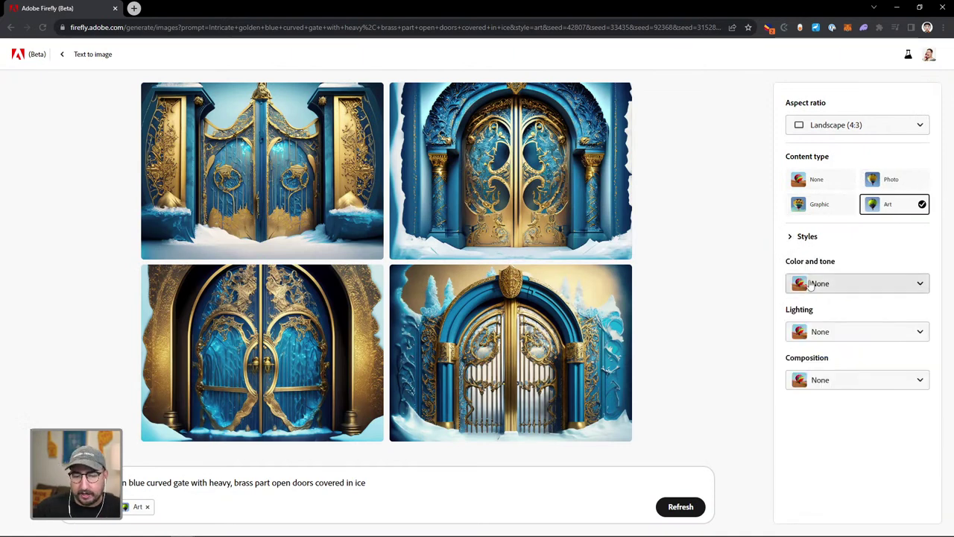
left_click(837, 382)
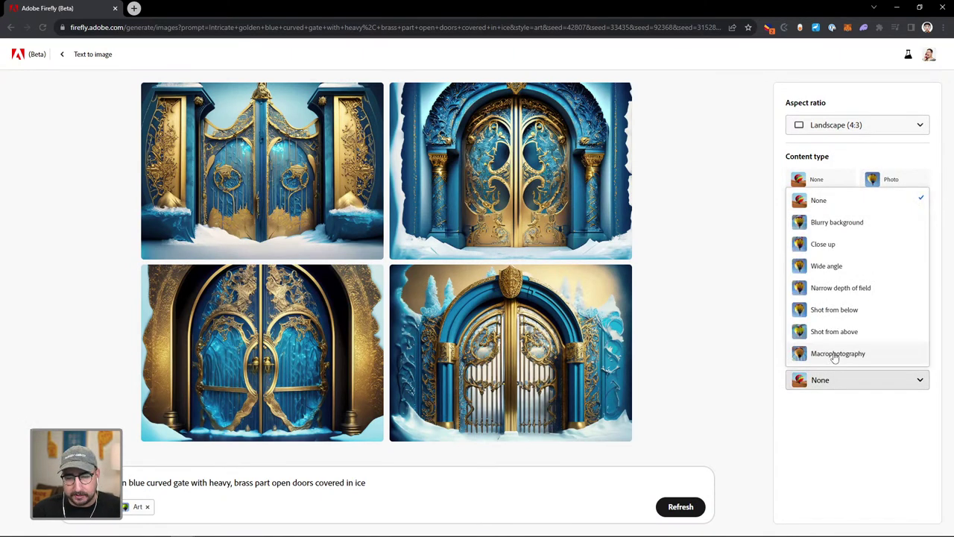
left_click(832, 266)
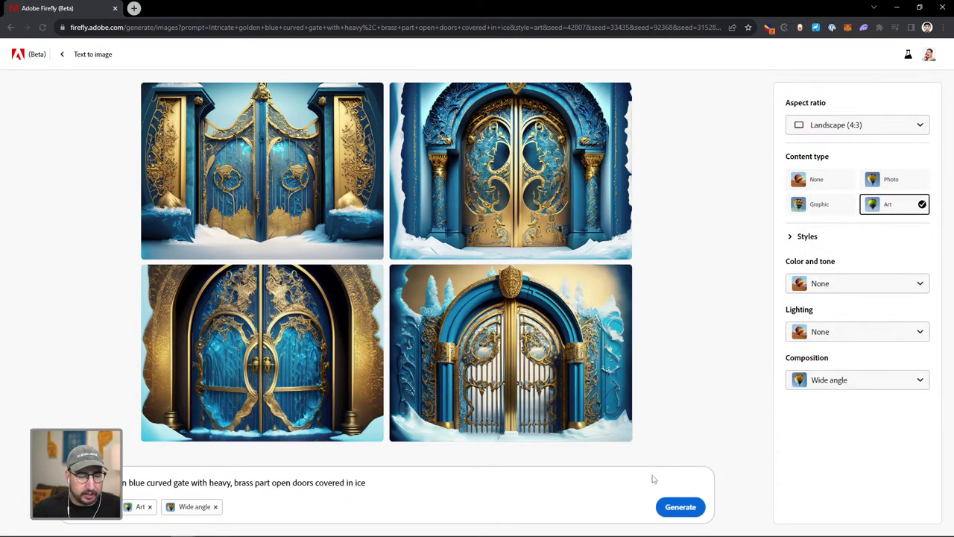
left_click(664, 506)
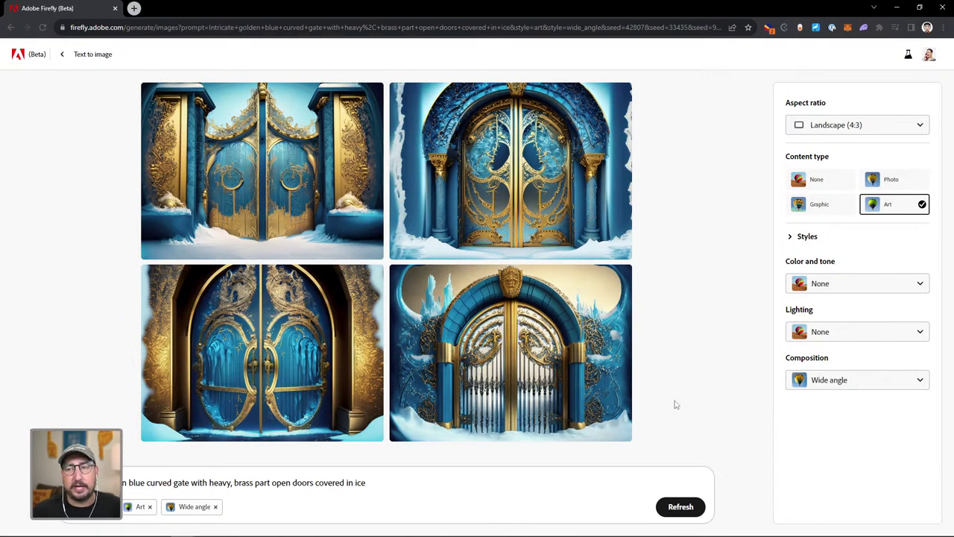
Change the gate images' aspect ratio to Portrait (3:4).
mouse_move(295, 167)
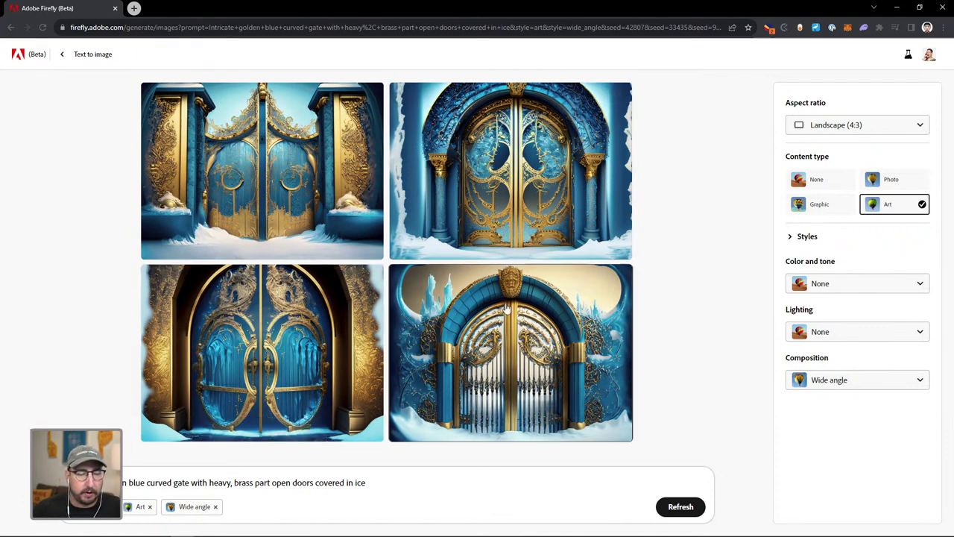
mouse_move(506, 308)
mouse_move(612, 155)
left_click(832, 124)
left_click(826, 176)
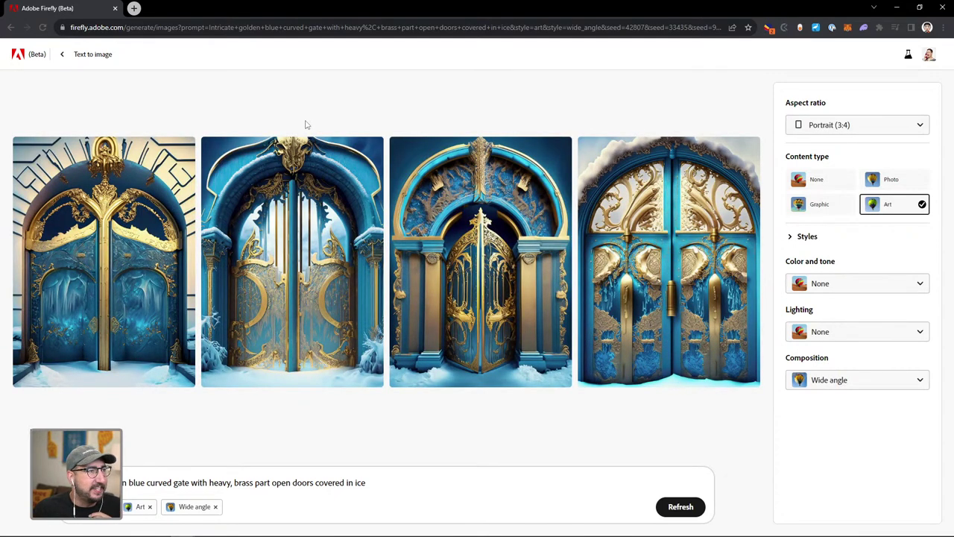
Compare the four portrait gates enlarged, download the second one and open it in Generative fill.
left_click(138, 209)
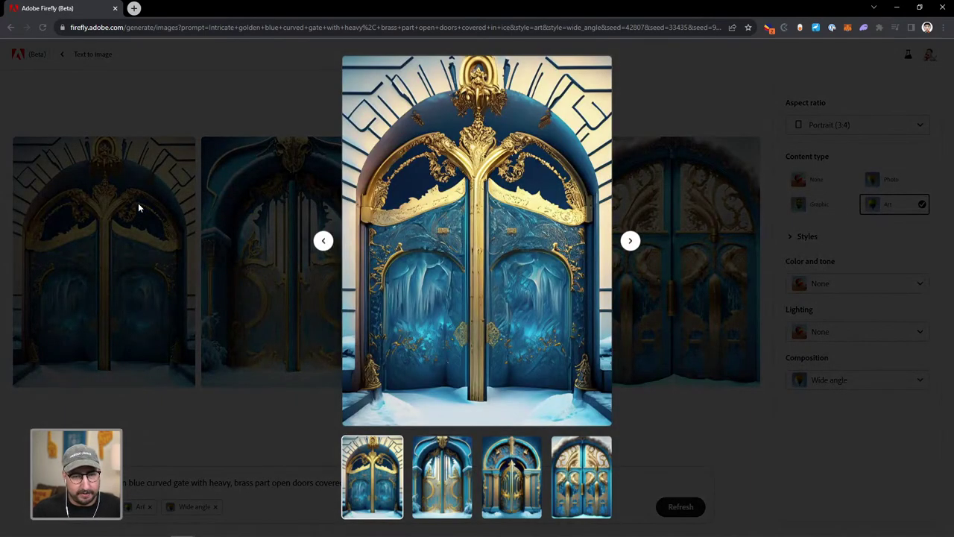
key("Right")
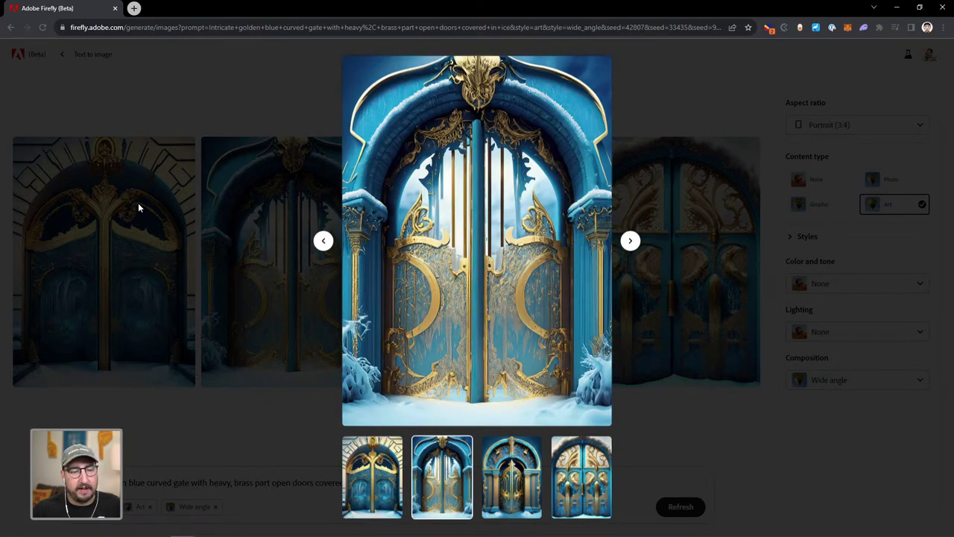
key("Right")
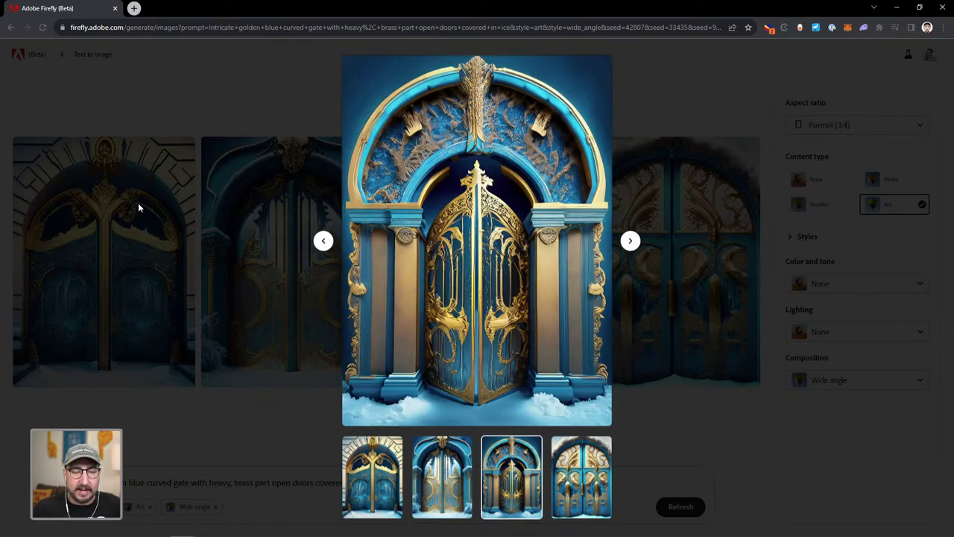
key("Right")
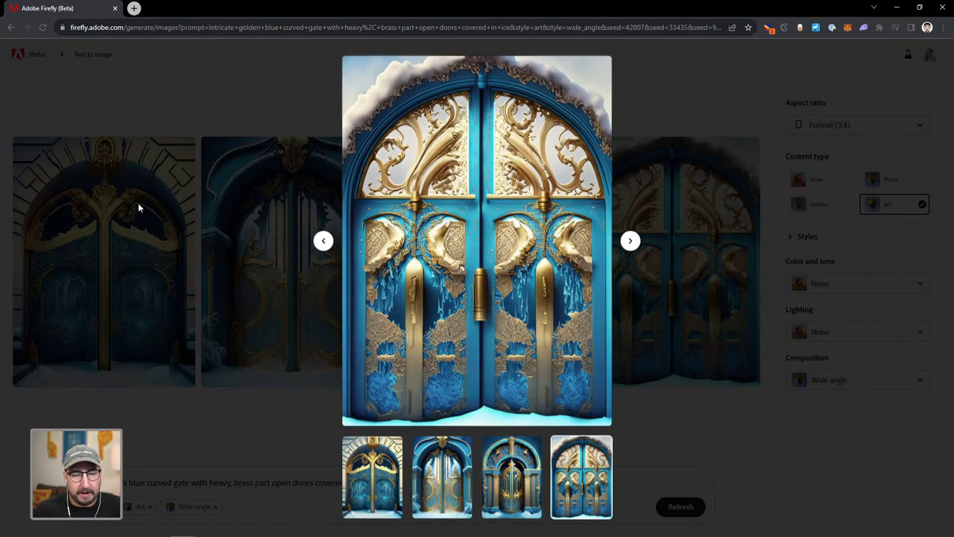
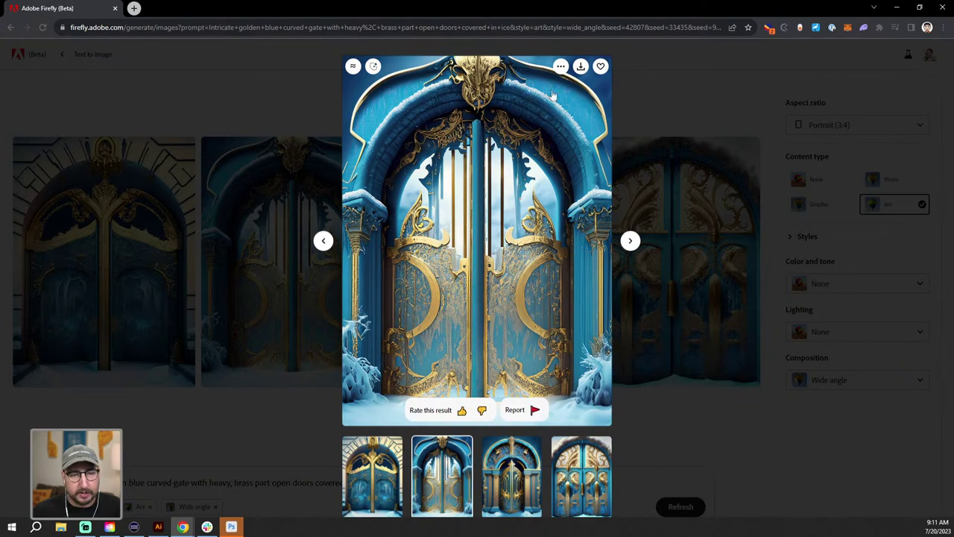
left_click(579, 68)
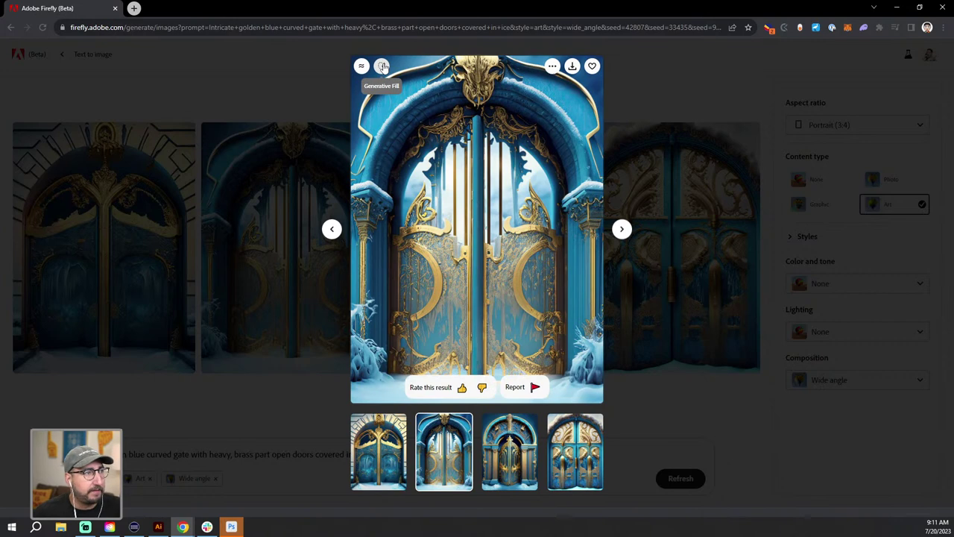
left_click(382, 67)
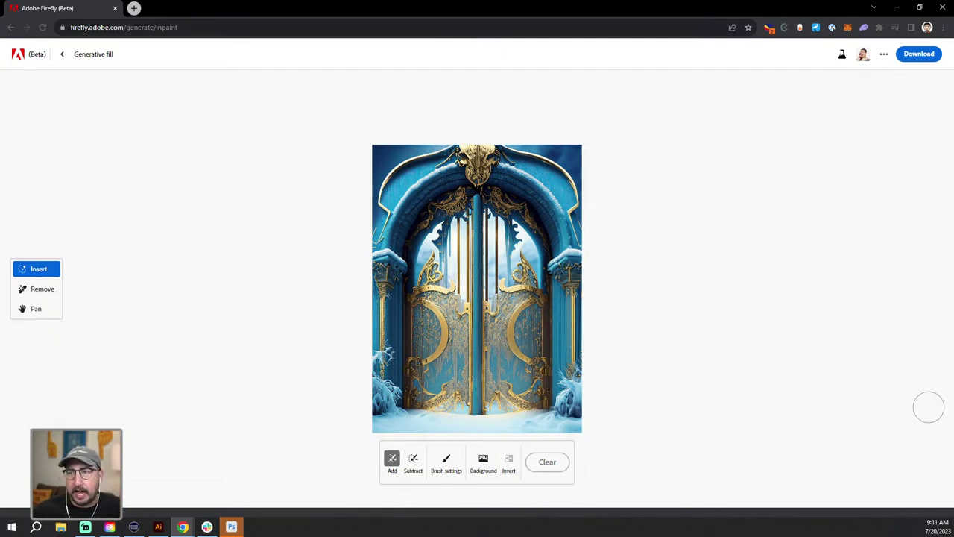
Switch to Photoshop and open "Firefly Intricate golden blue curved gate with heavy, brass part open doors covered in ice 33435.jpg" from Downloads.
left_click(231, 526)
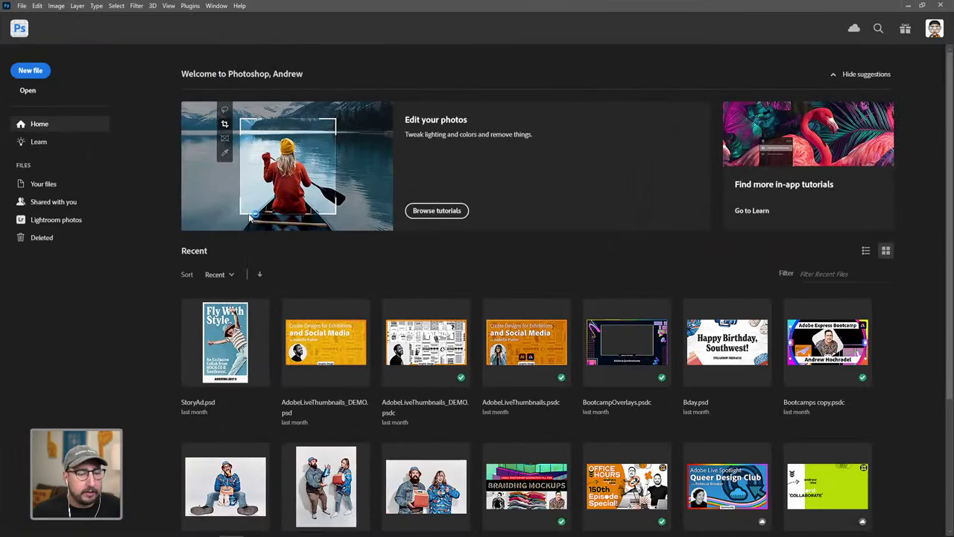
left_click(22, 6)
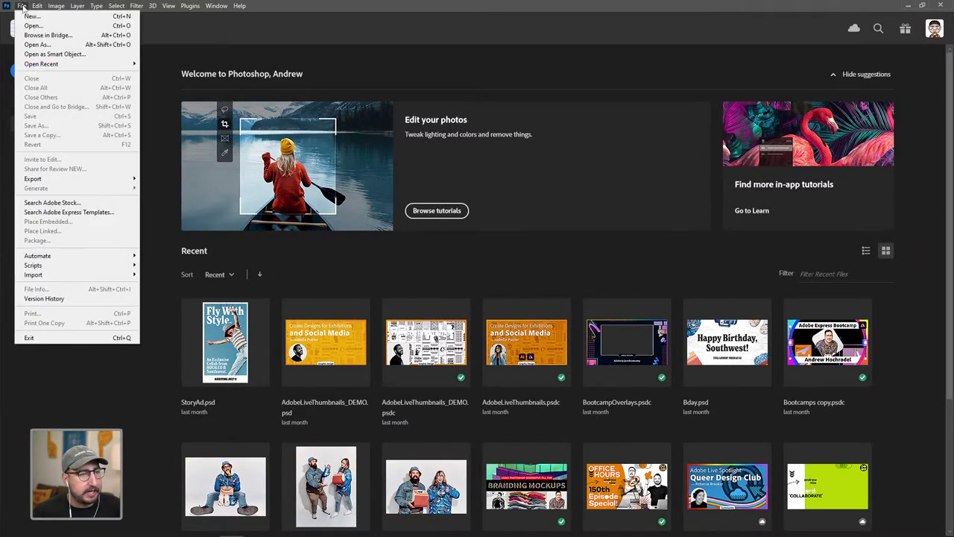
left_click(67, 26)
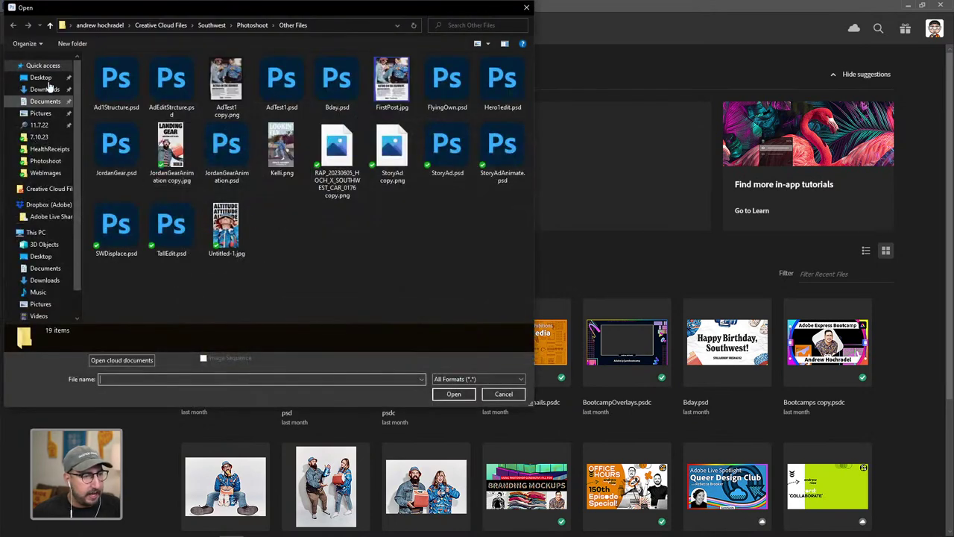
left_click(46, 89)
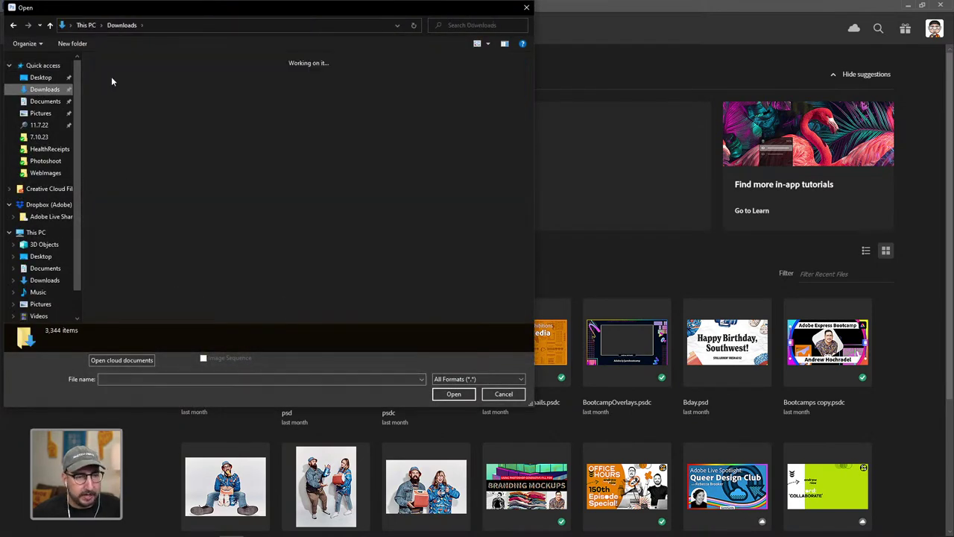
left_click(112, 86)
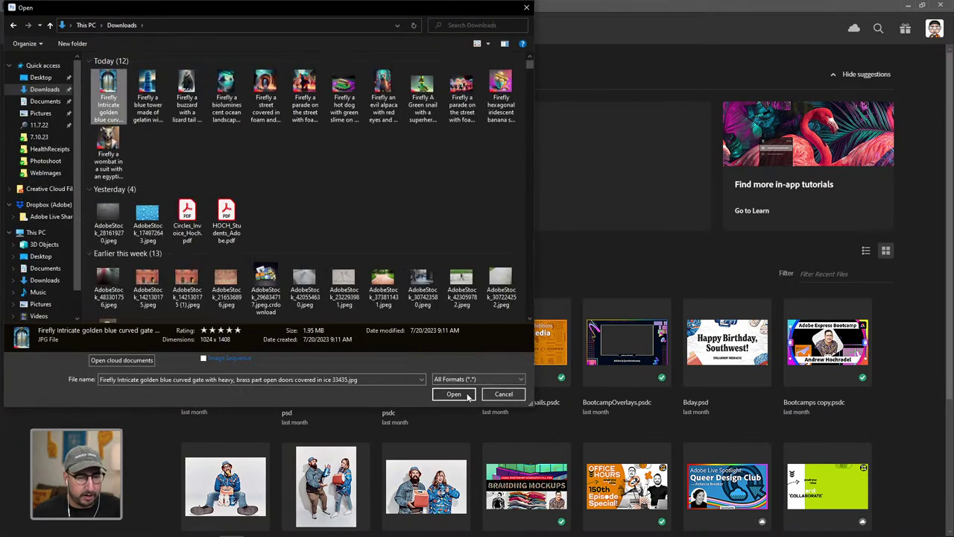
left_click(462, 393)
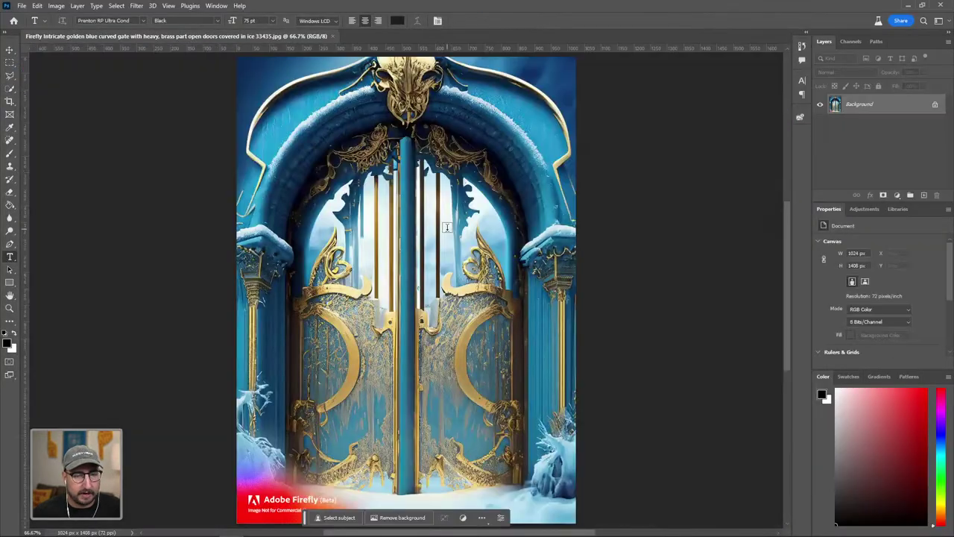
Using the W x H x Resolution crop option, expand the canvas above and on both sides of the gate to about 1564 × 1569 px.
left_click(441, 276, "alt")
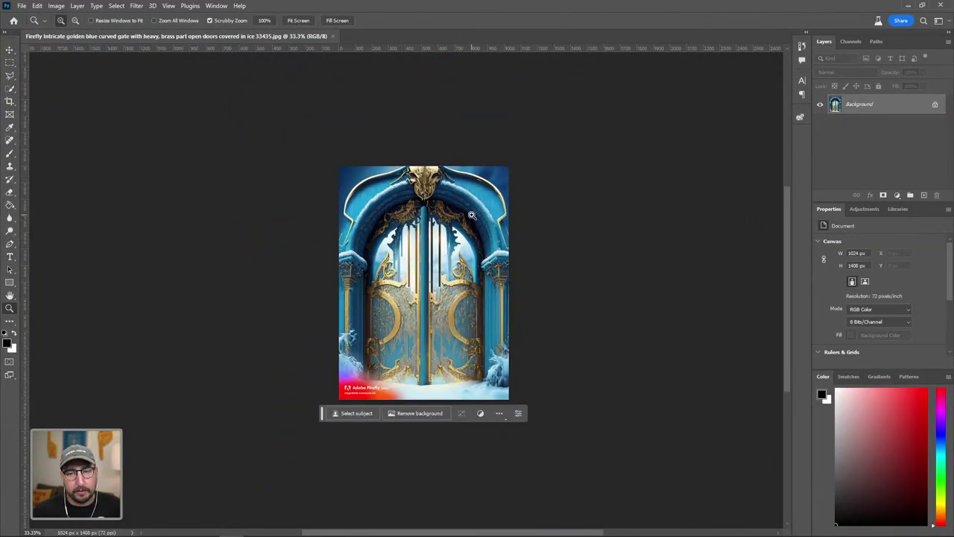
key("c")
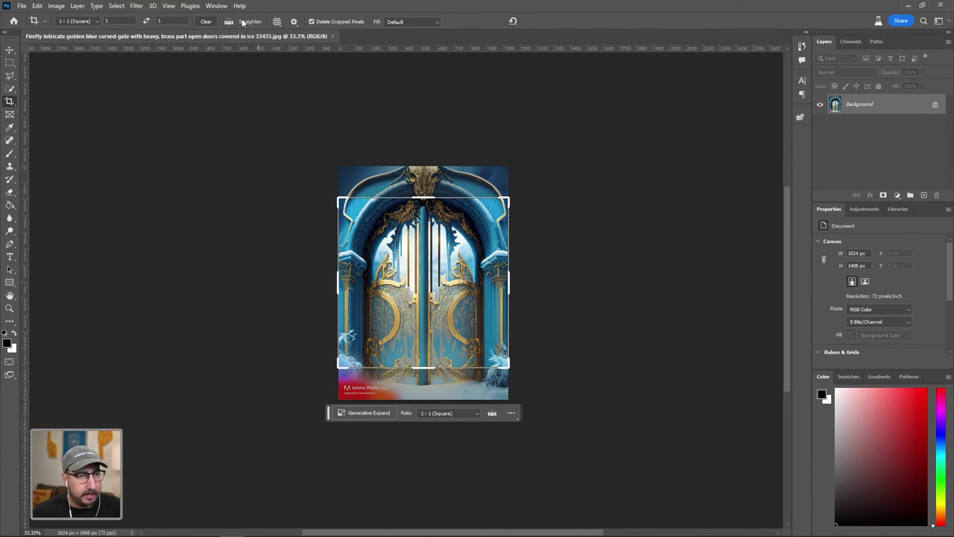
left_click(93, 23)
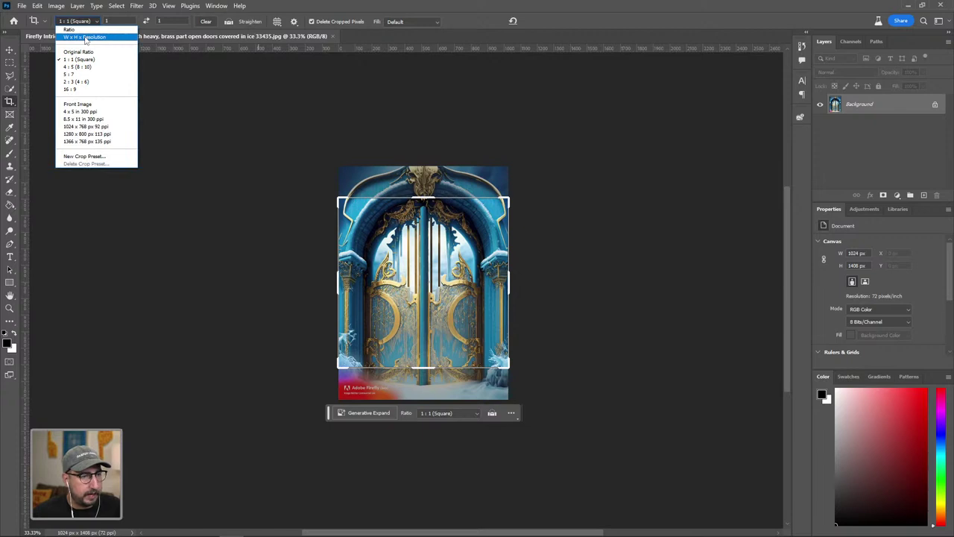
left_click(86, 37)
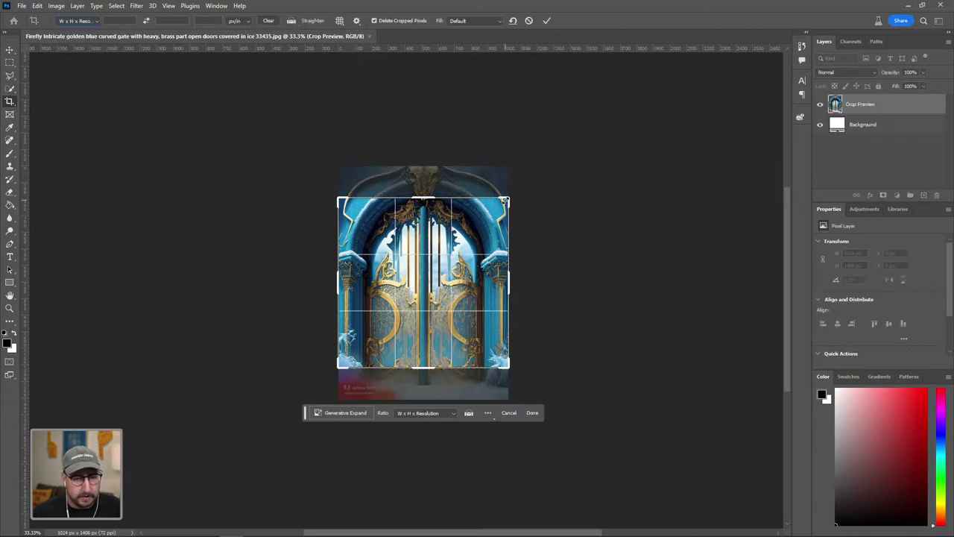
left_click_drag(414, 370, 423, 399)
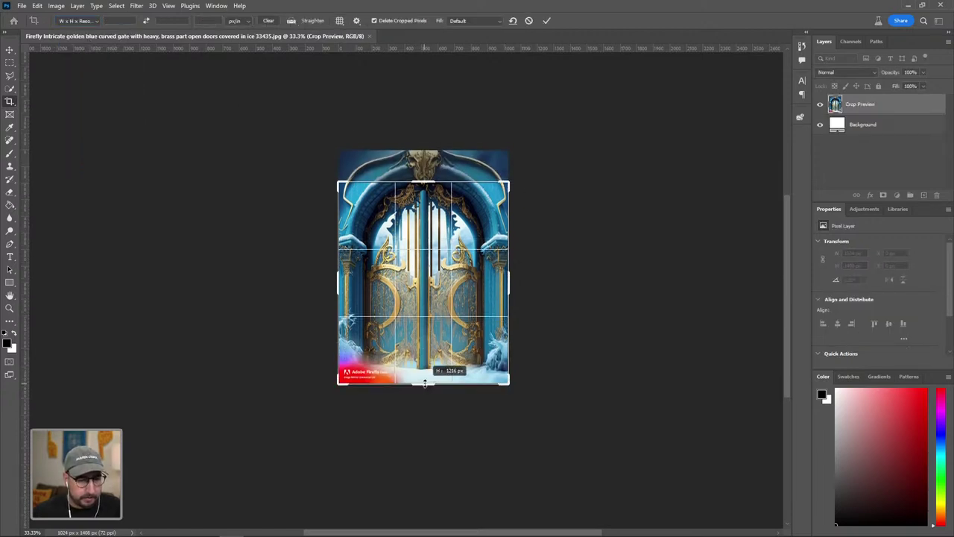
left_click_drag(506, 182, 525, 156)
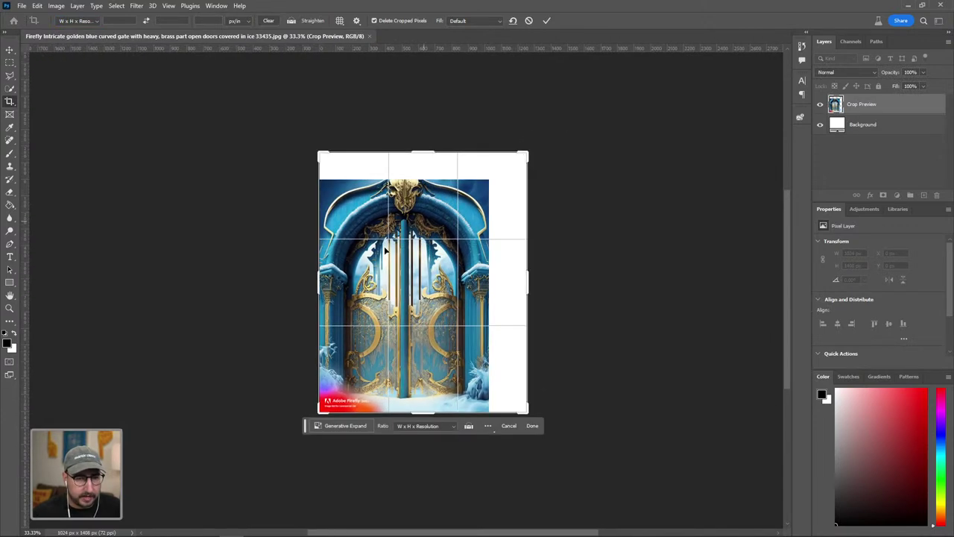
left_click_drag(320, 293, 291, 283)
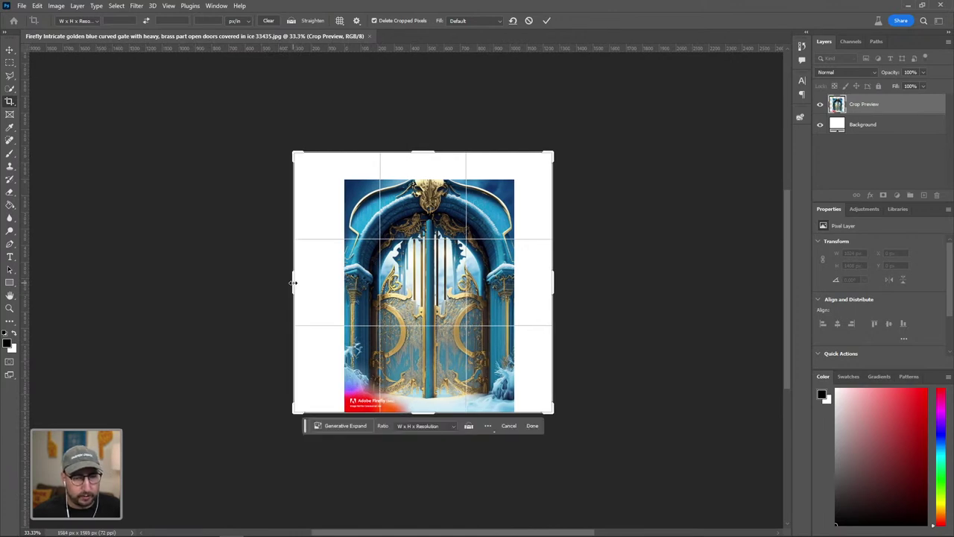
key("Return")
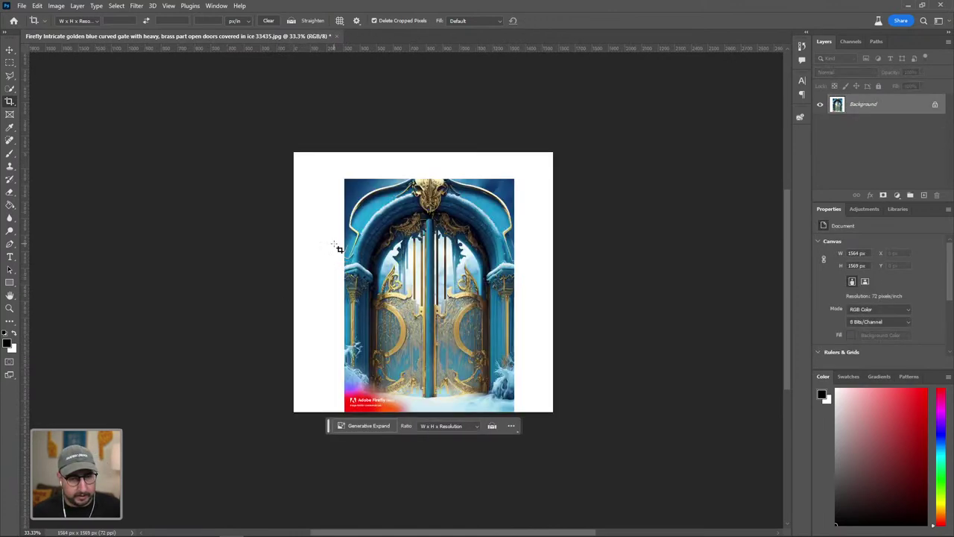
Select the blank border around the gate, slightly overlapping the image edges, and fill it using Generative Fill with no prompt.
key("m")
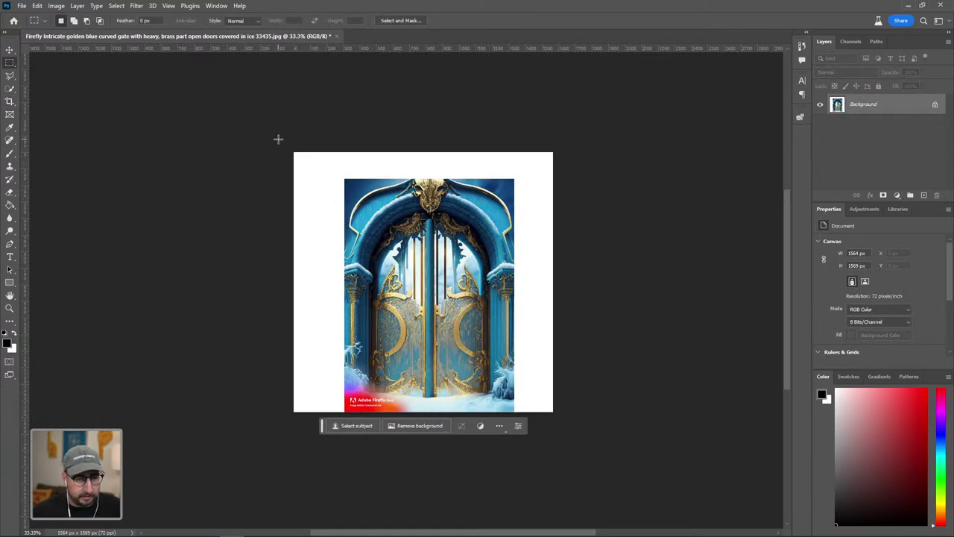
left_click_drag(294, 152, 346, 437)
left_click_drag(256, 114, 510, 424)
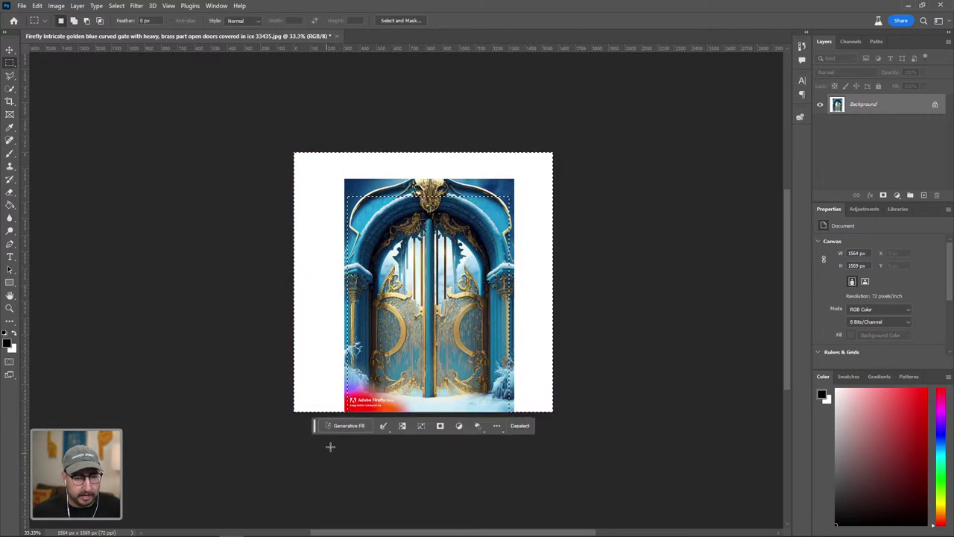
left_click(342, 425)
left_click(479, 425)
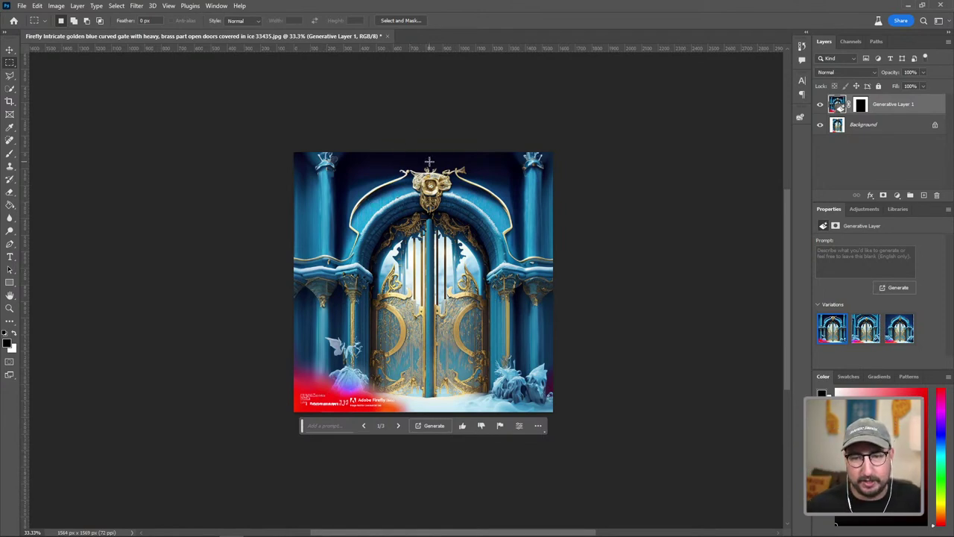
Extend the canvas upward to about 1564 × 2090 px and fill the blank strip above the gate using Generative Fill with no prompt.
key("c")
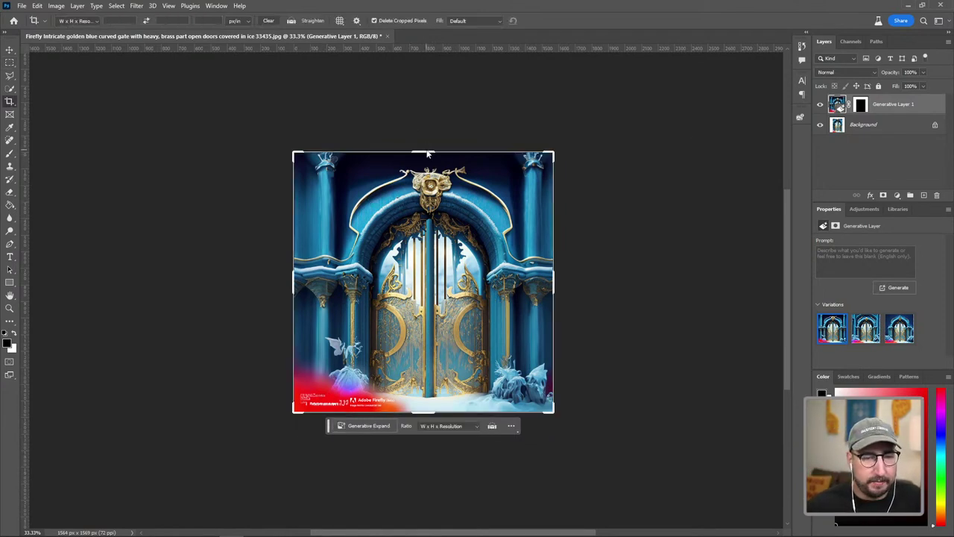
left_click_drag(428, 152, 430, 109)
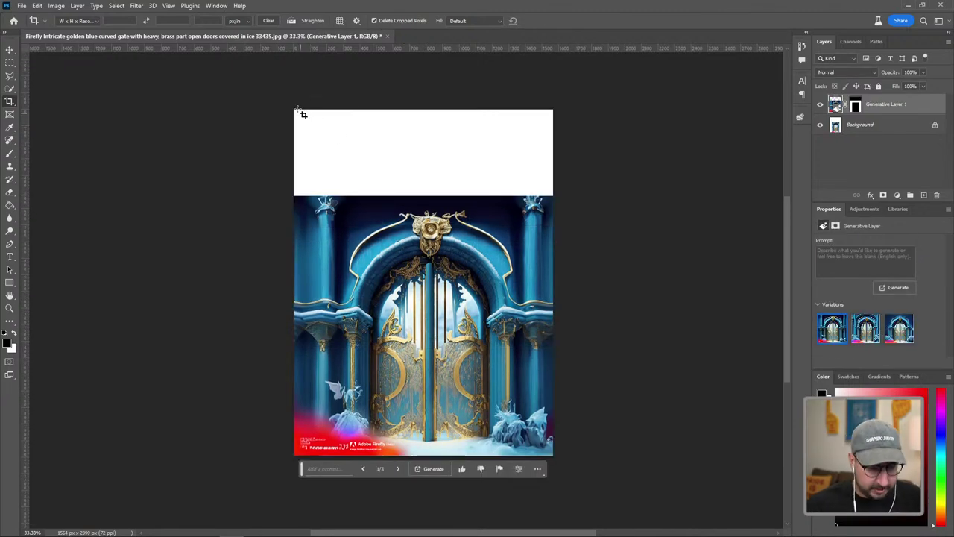
key("m")
left_click_drag(292, 109, 632, 196)
right_click(527, 176)
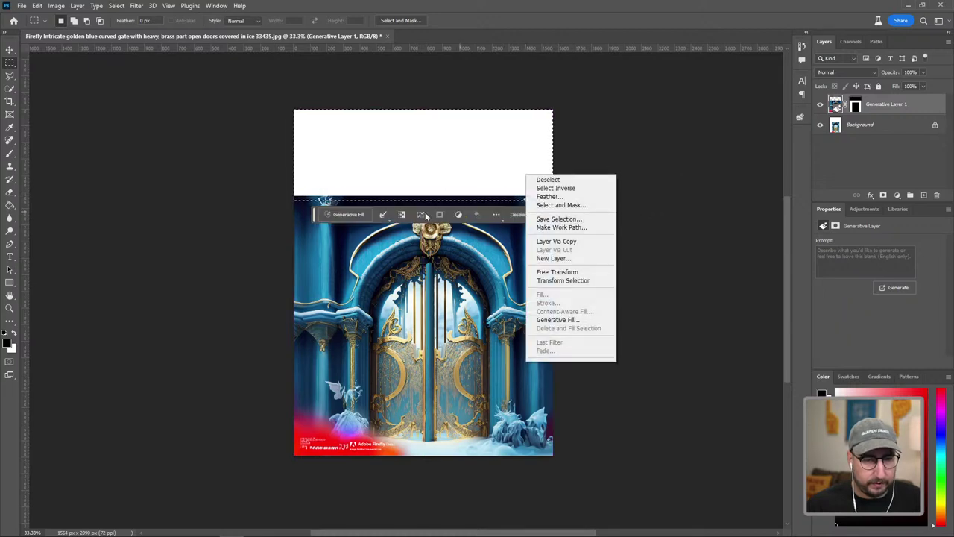
left_click(356, 215)
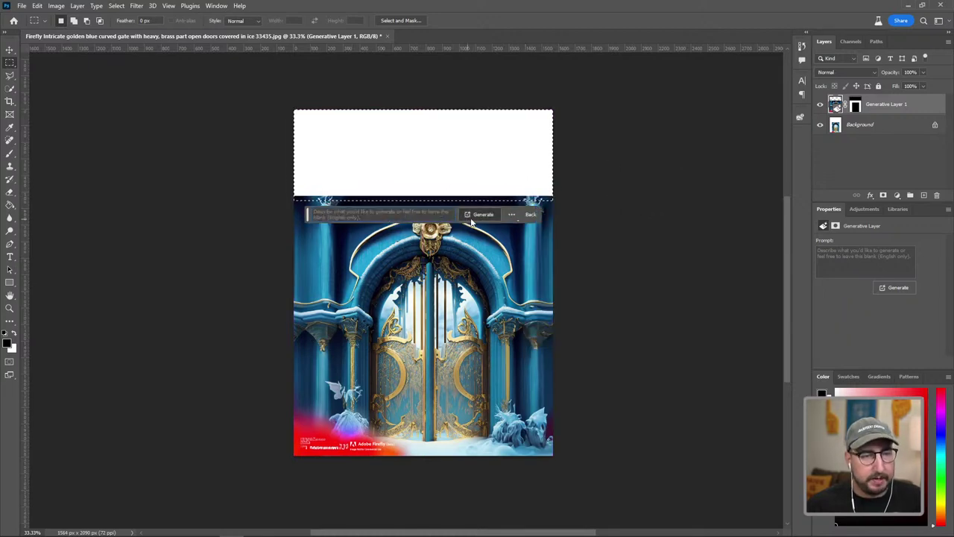
left_click(476, 216)
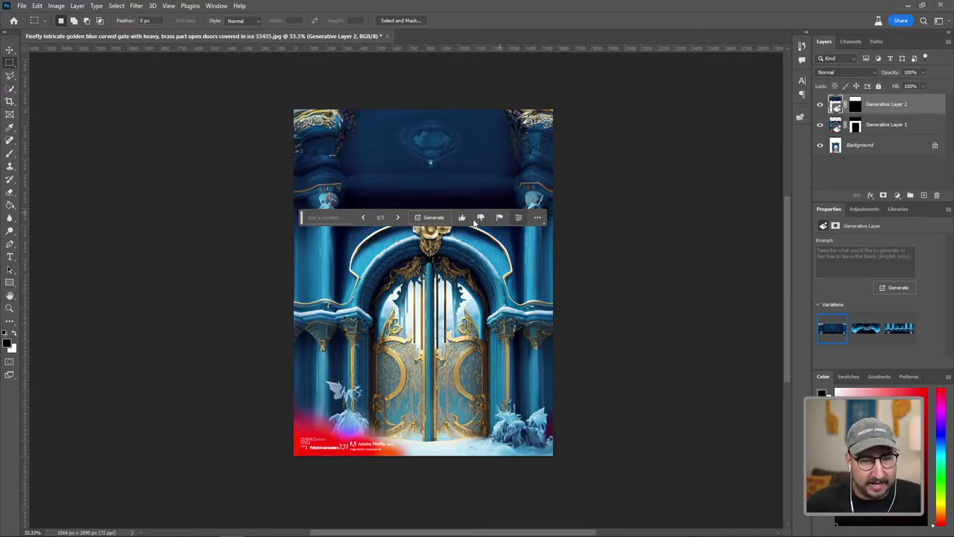
left_click_drag(302, 217, 538, 86)
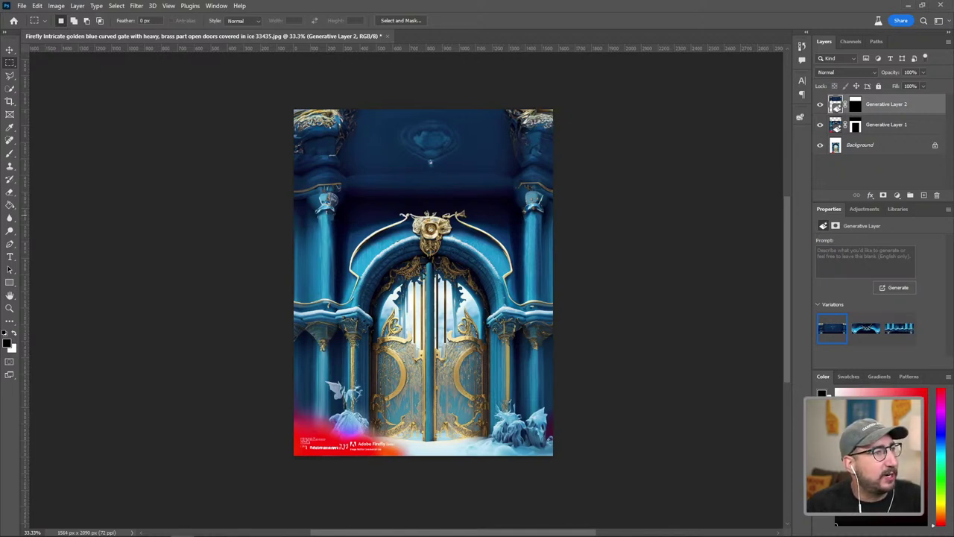
Switch to the Adobe Firefly browser window to check the original gate image, and return to Photoshop.
mouse_move(836, 535)
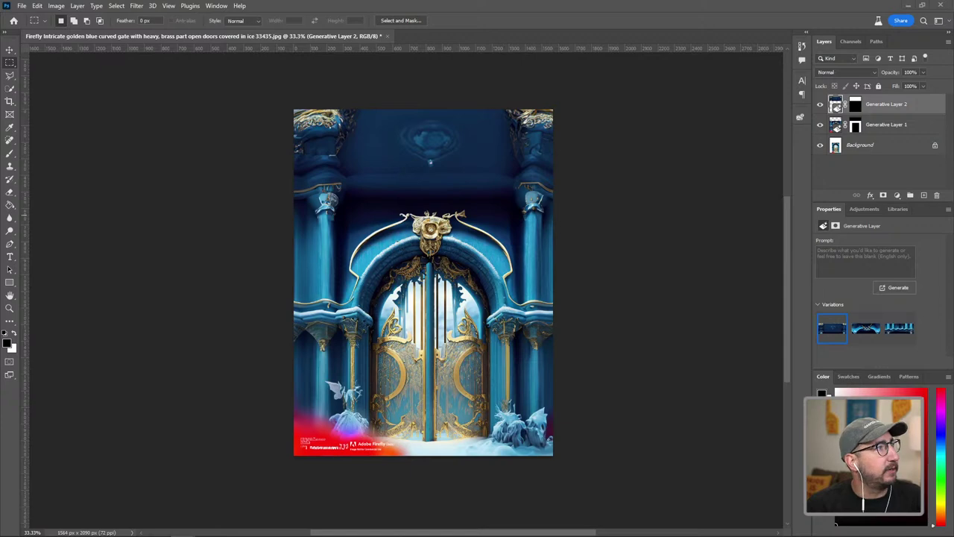
mouse_move(449, 534)
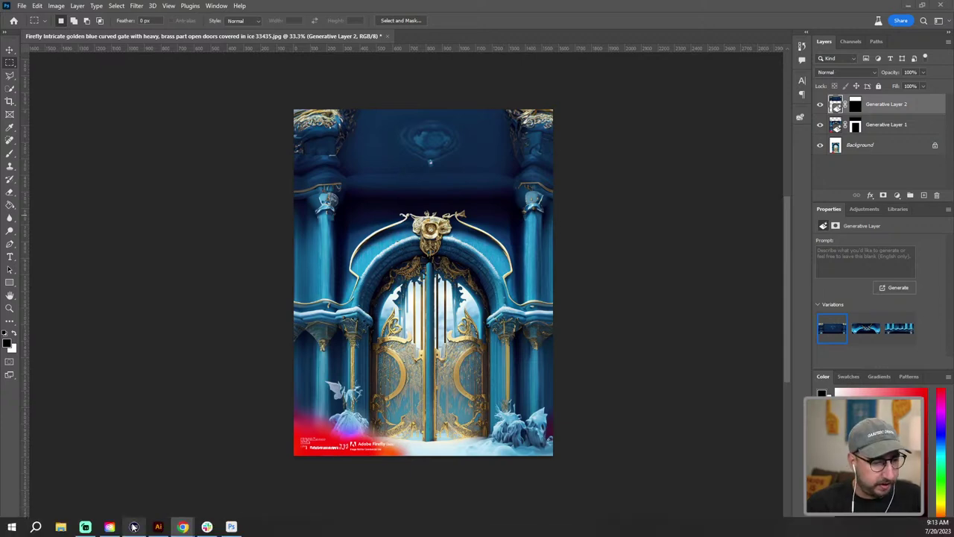
mouse_move(182, 527)
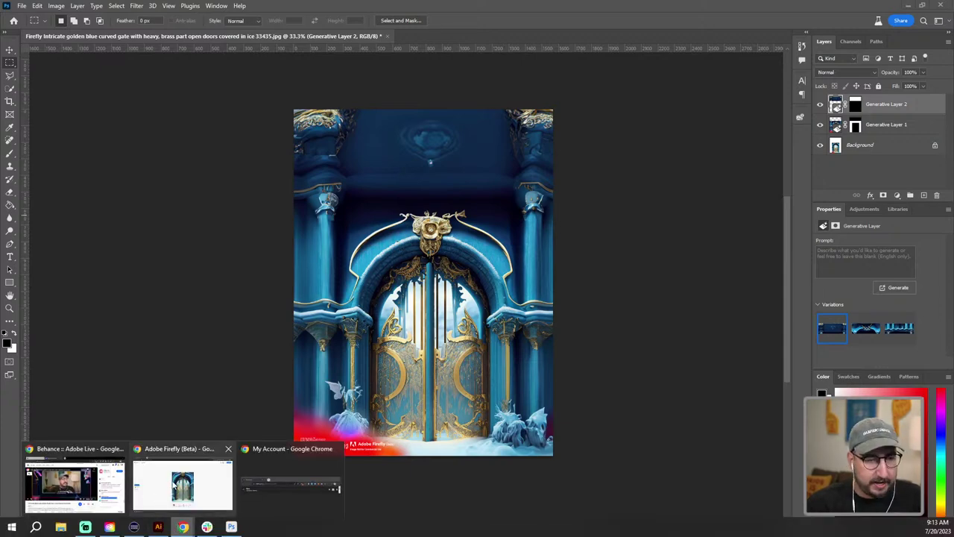
left_click(173, 486)
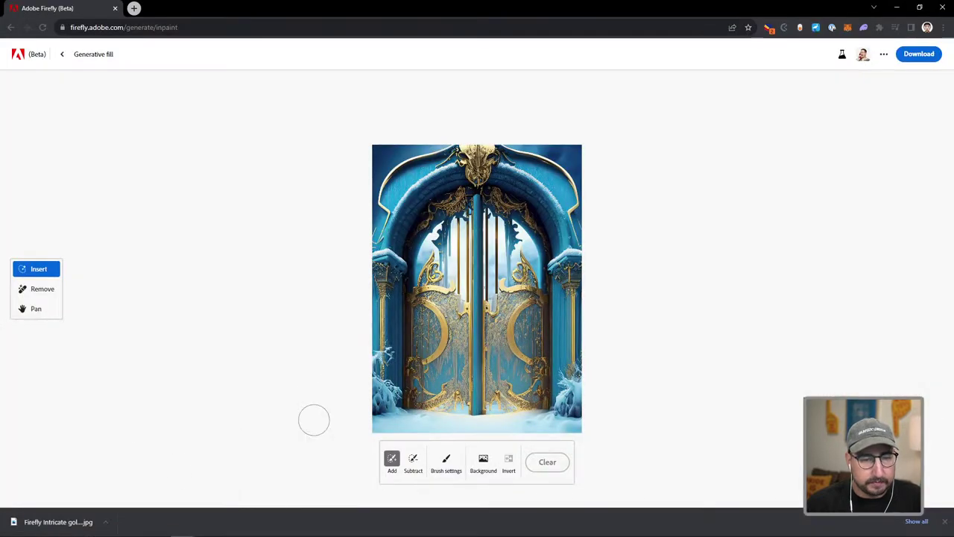
left_click(231, 531)
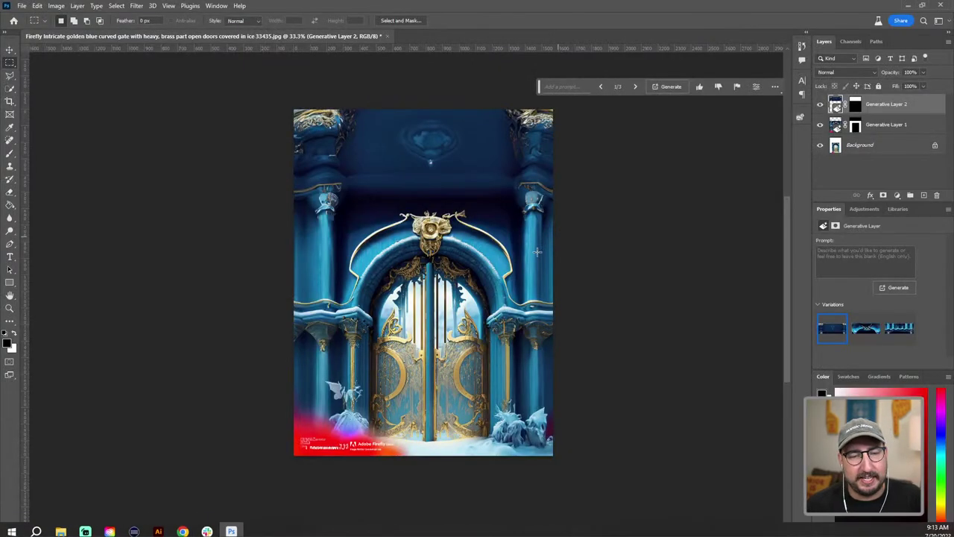
Marquee-select a tall rectangle at the base of the right-hand column, covering the door's edge and most of the icy bushes.
key("z")
left_click(447, 335)
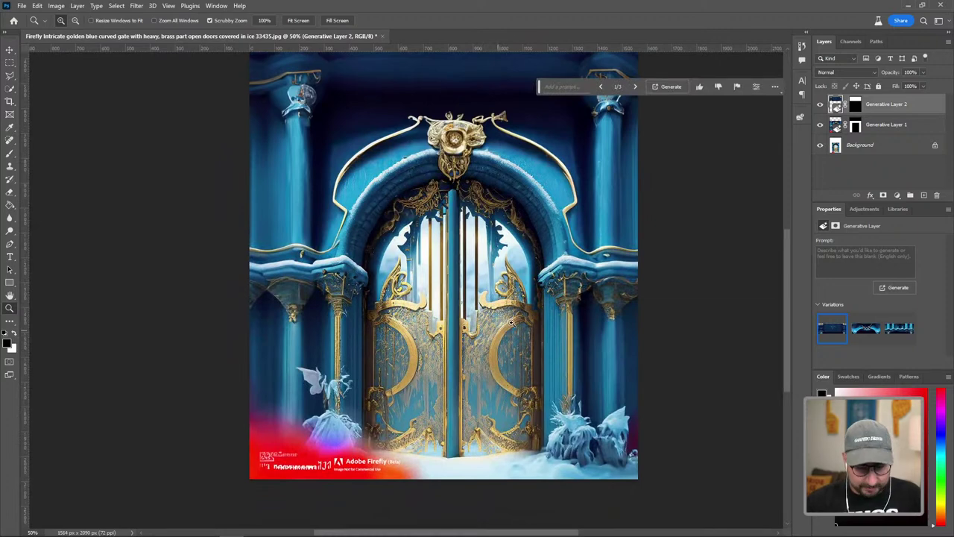
key("m")
left_click_drag(497, 261, 609, 463)
left_click_drag(573, 431, 585, 440)
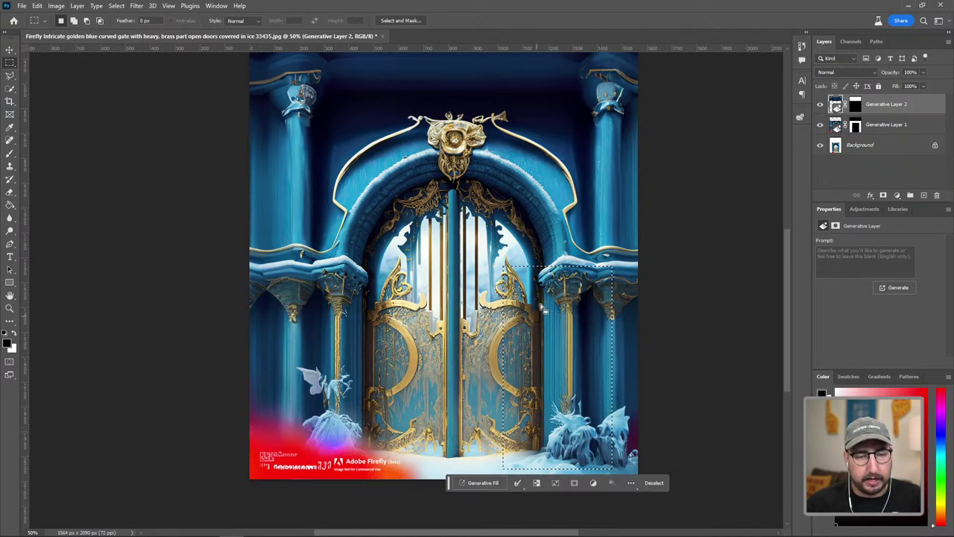
left_click(519, 345)
left_click_drag(511, 335, 601, 476)
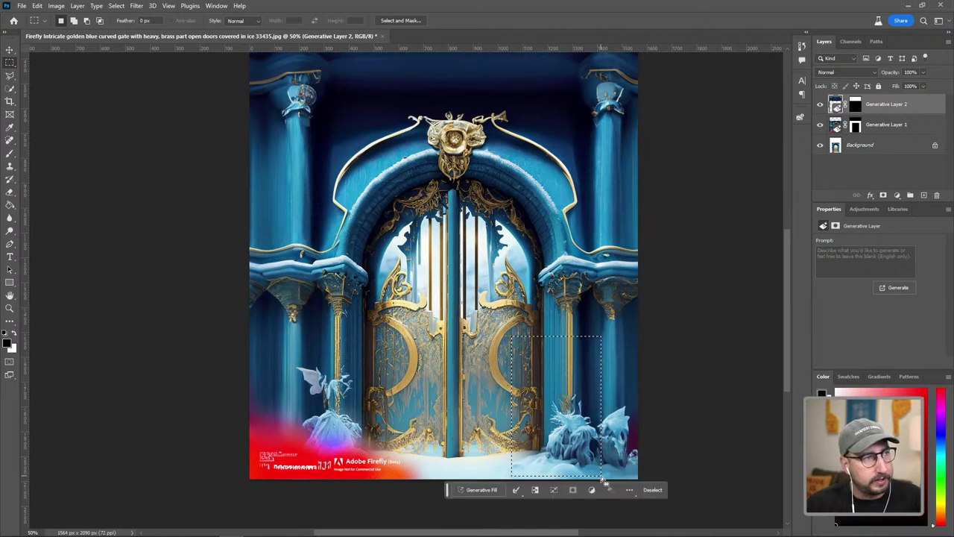
Enter the Generative Fill prompt "hedgehog guards in moon boots" for the selected area, keeping the selection active.
left_click(476, 490)
type("hedgehog guards in moon boots")
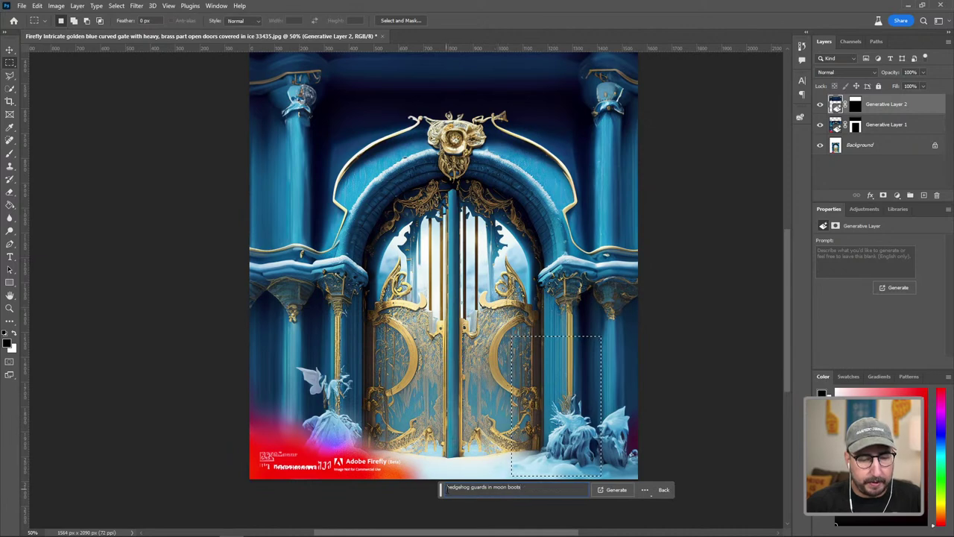
left_click_drag(439, 490, 436, 228)
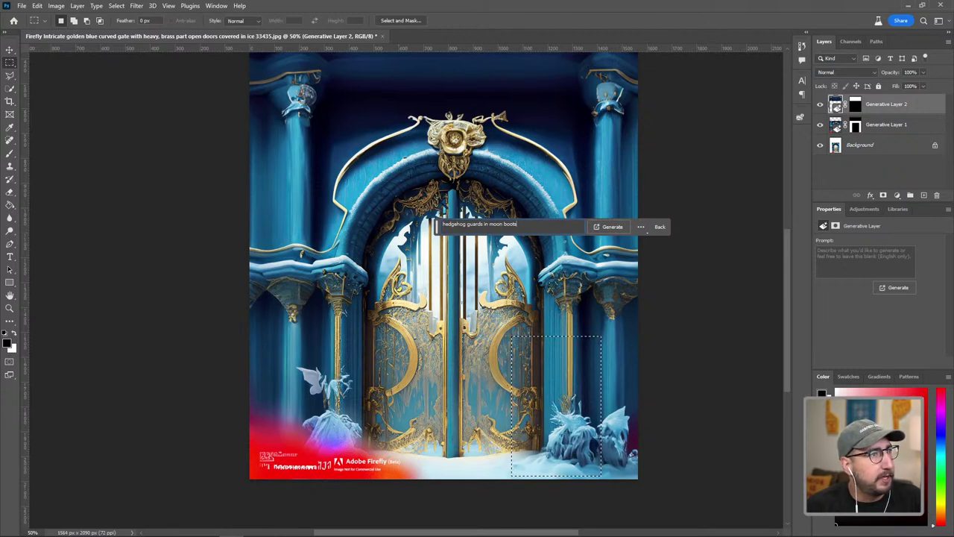
key("Escape")
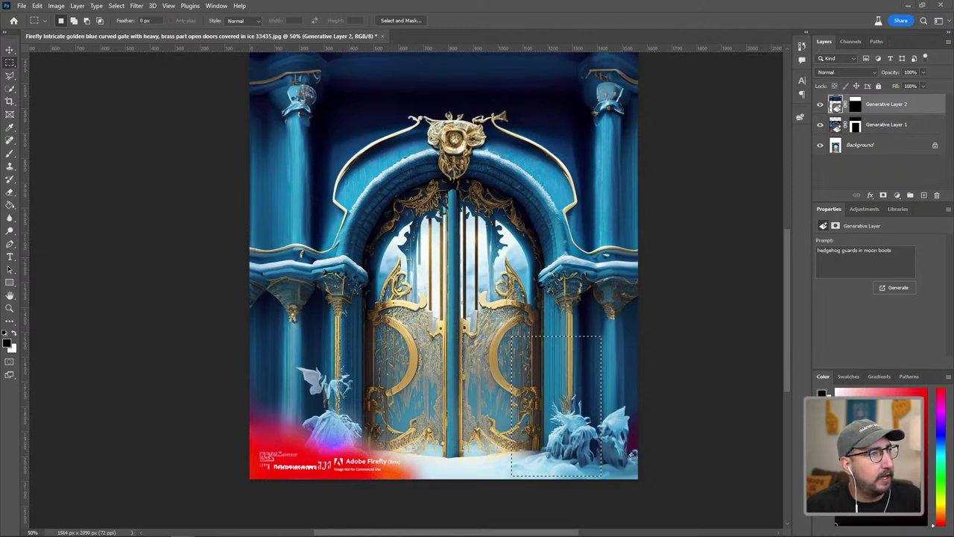
key("ctrl+d")
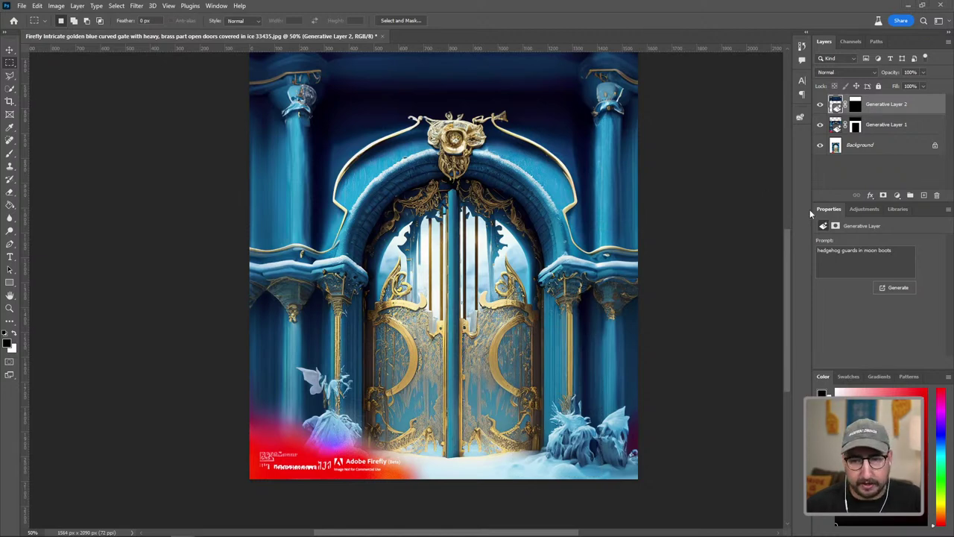
key("ctrl+z")
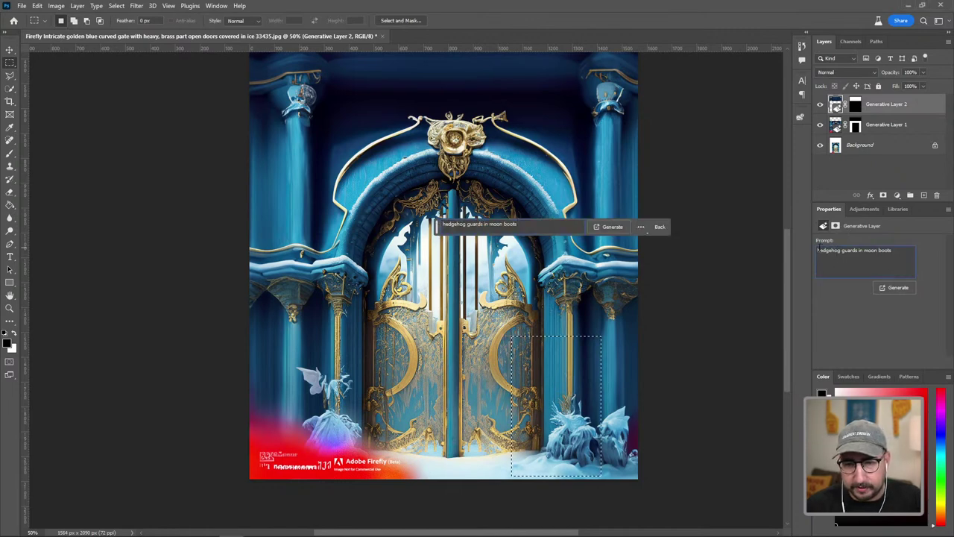
Prefix the prompt with "grand high exalted guardsman in beautiful uniform heavily decorated with medals" and generate the guard.
type("grand high exalted guardsman in beautiful uniform heavily decorated with medals")
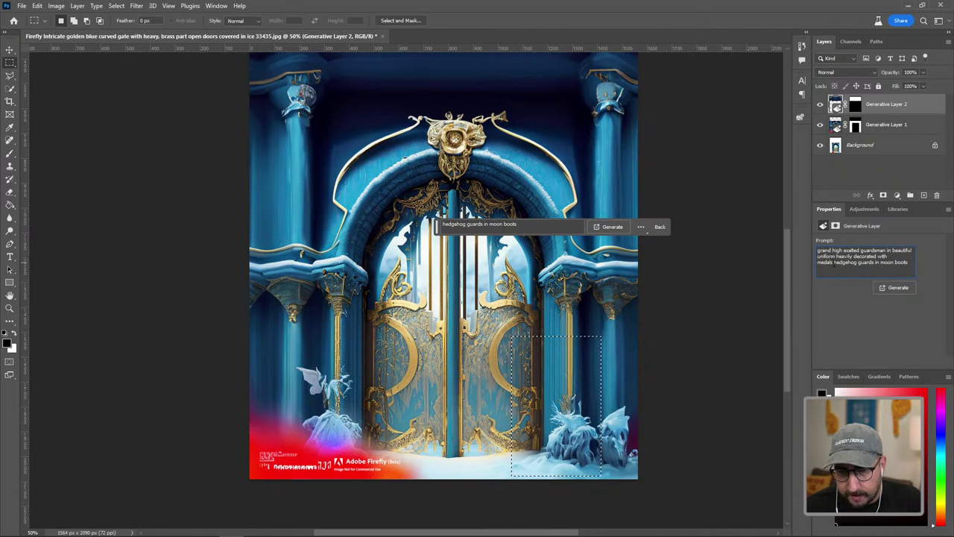
key("shift+Right")
key("shift+Right")
key("shift+Right")
key("shift+Right")
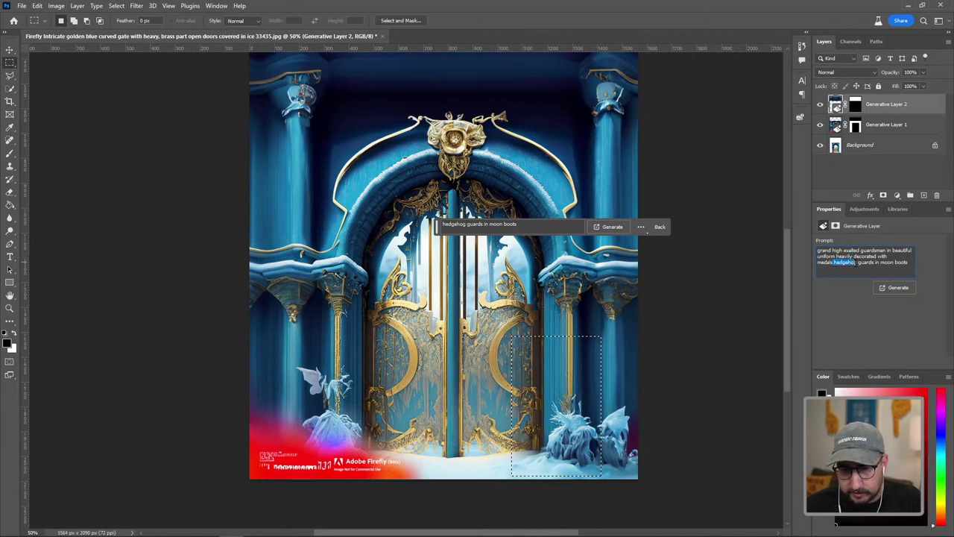
key("Return")
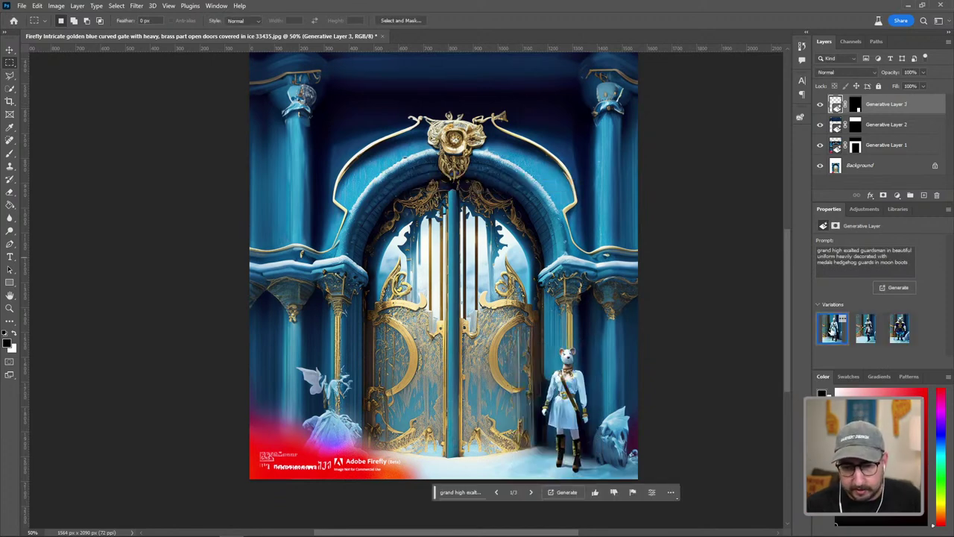
Compare the guard variations, choose the third one in the dark blue uniform, and inspect it at 100%.
left_click(863, 330)
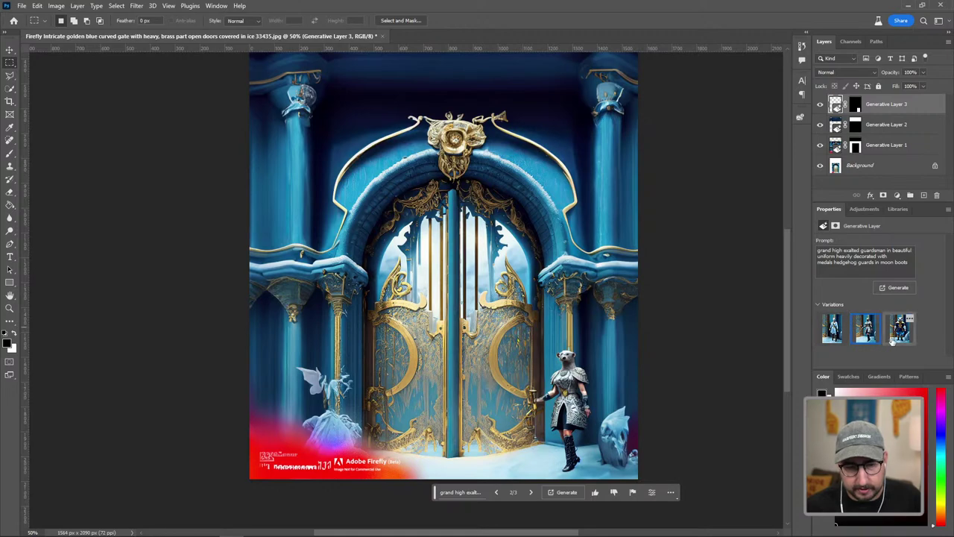
left_click(900, 329)
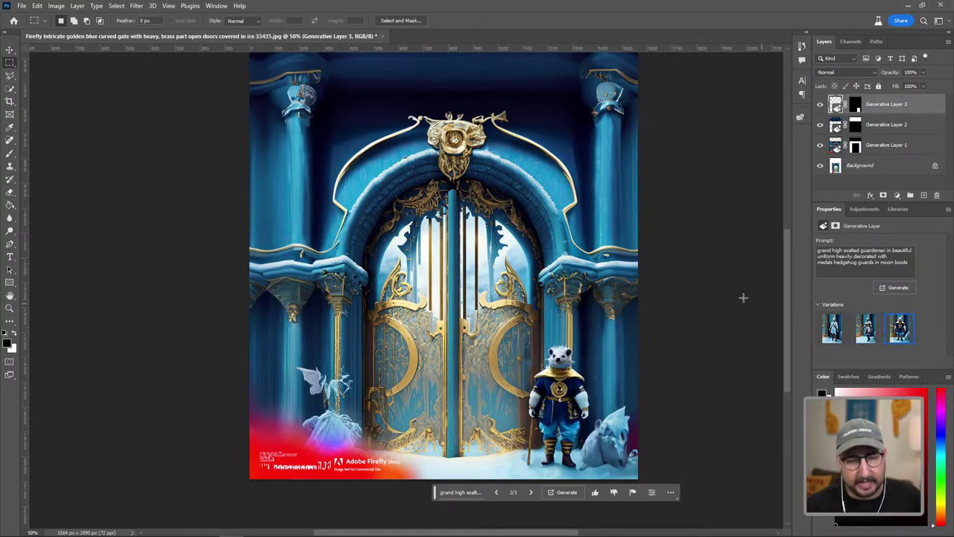
key("z")
left_click(555, 201)
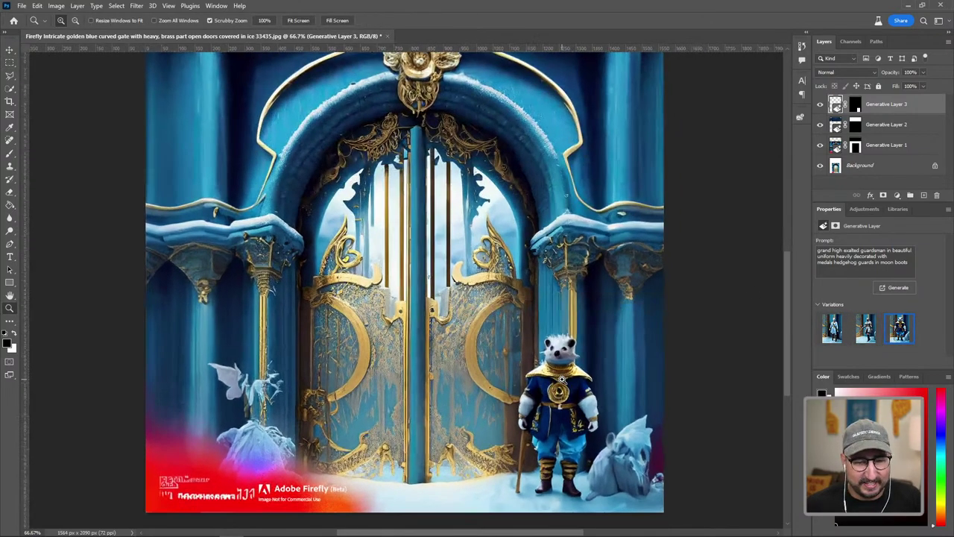
left_click(555, 201)
left_click(556, 201)
left_click_drag(555, 202, 540, 305)
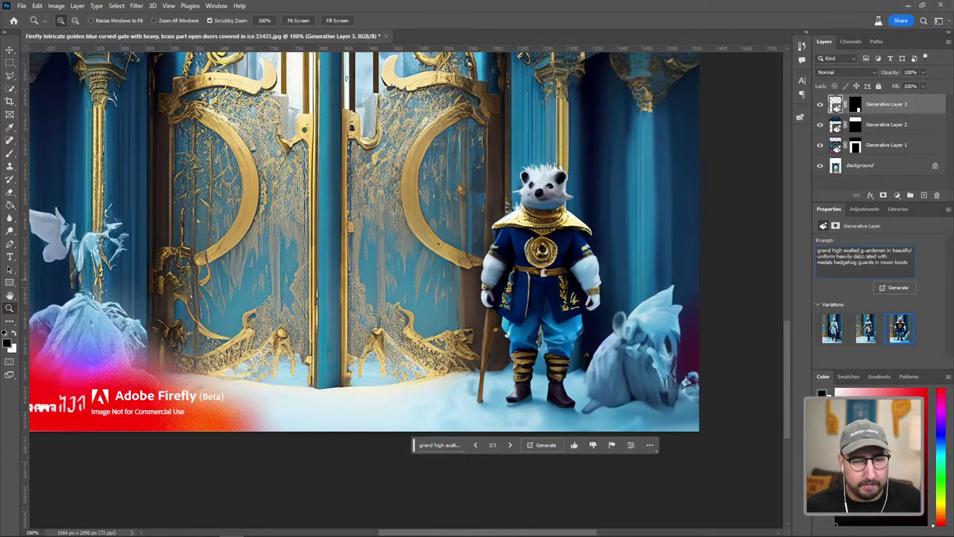
Copy the full guardsman prompt text from the generative layer.
triple_click(860, 251)
key("Return")
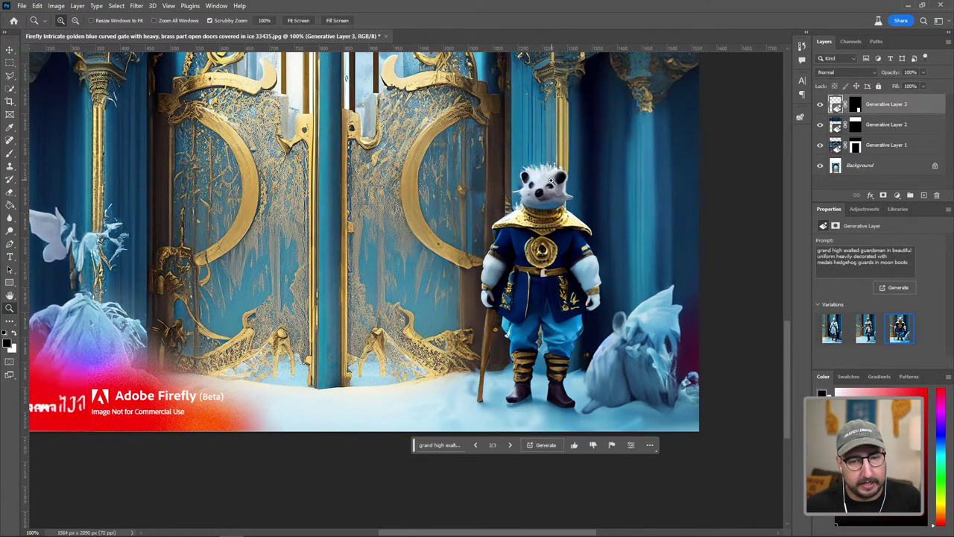
left_click_drag(910, 262, 794, 244)
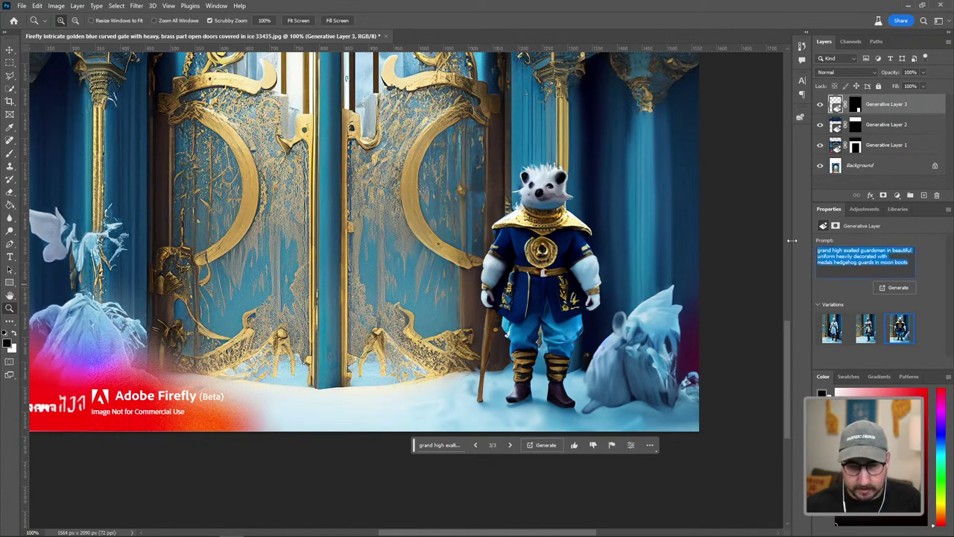
key("ctrl+c")
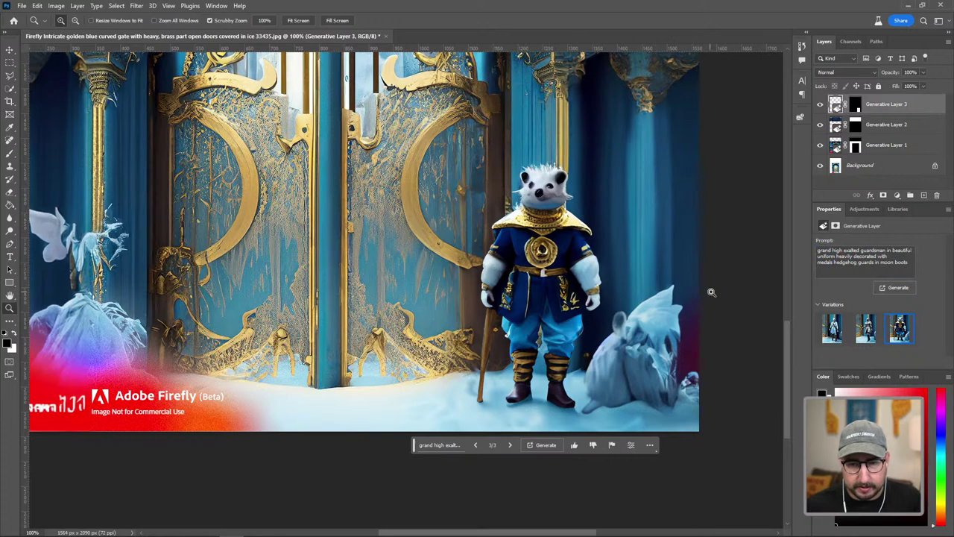
Generate a second guard over the left door's edge with "grand high exalted guardsman in beautiful uniform heavily decorated with medals hedgehog with moon boots".
left_click_drag(161, 252, 296, 246)
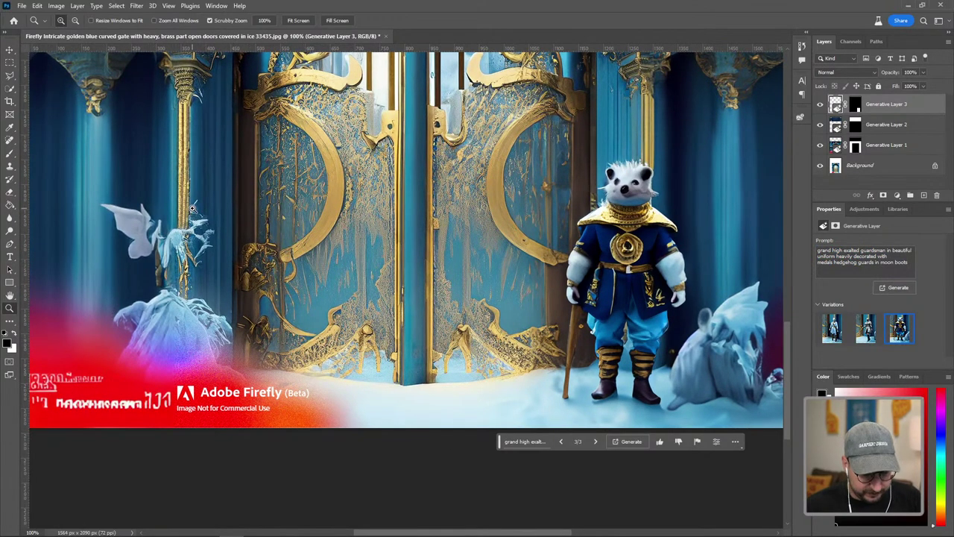
key("m")
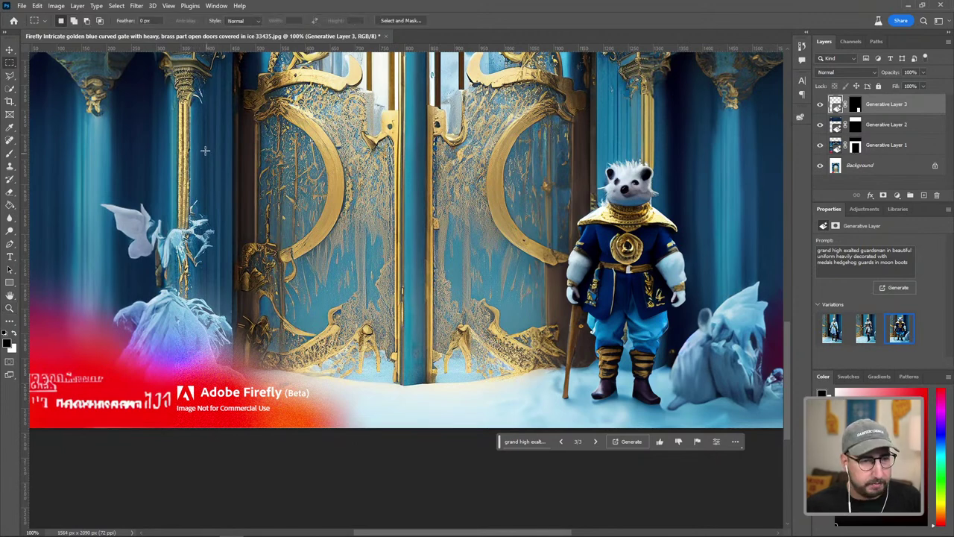
left_click_drag(215, 188, 332, 411)
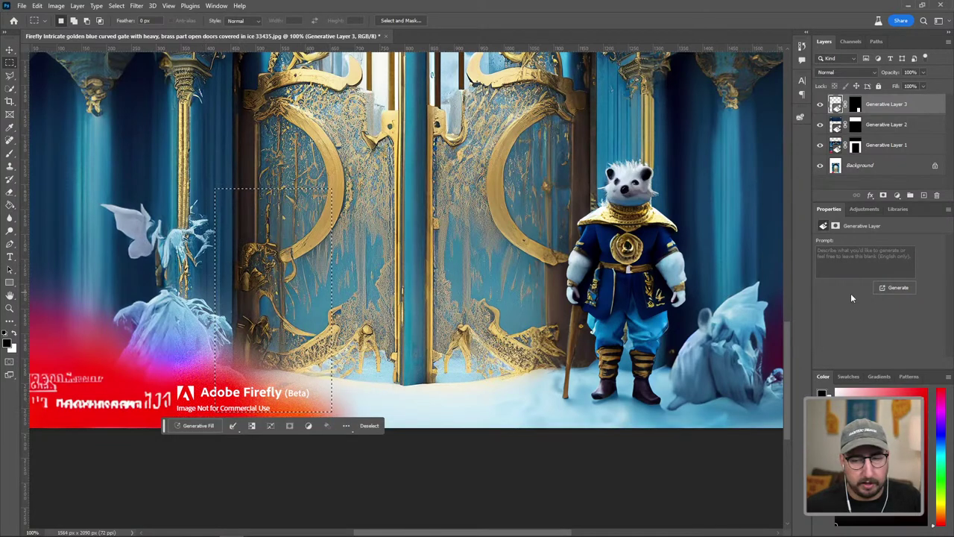
left_click(827, 252)
key("ctrl+v")
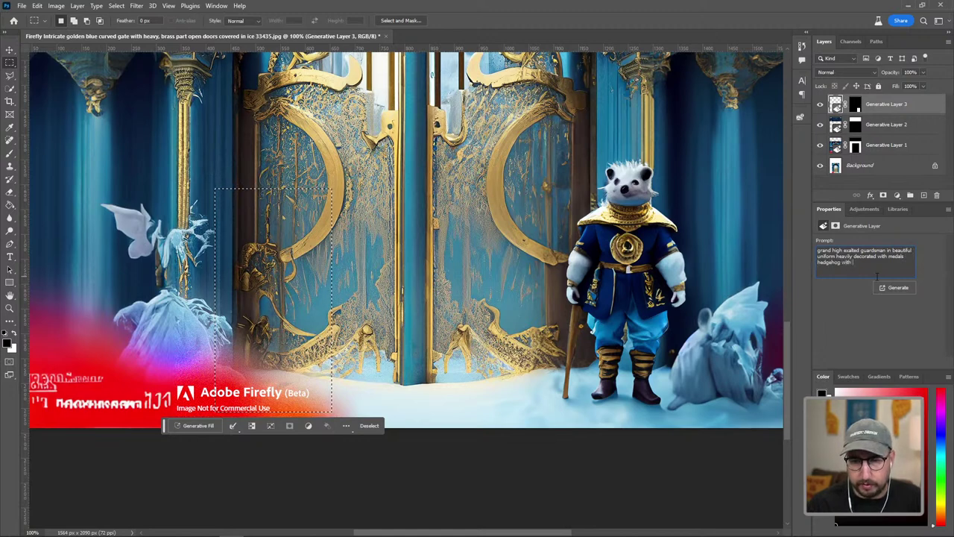
left_click(877, 281)
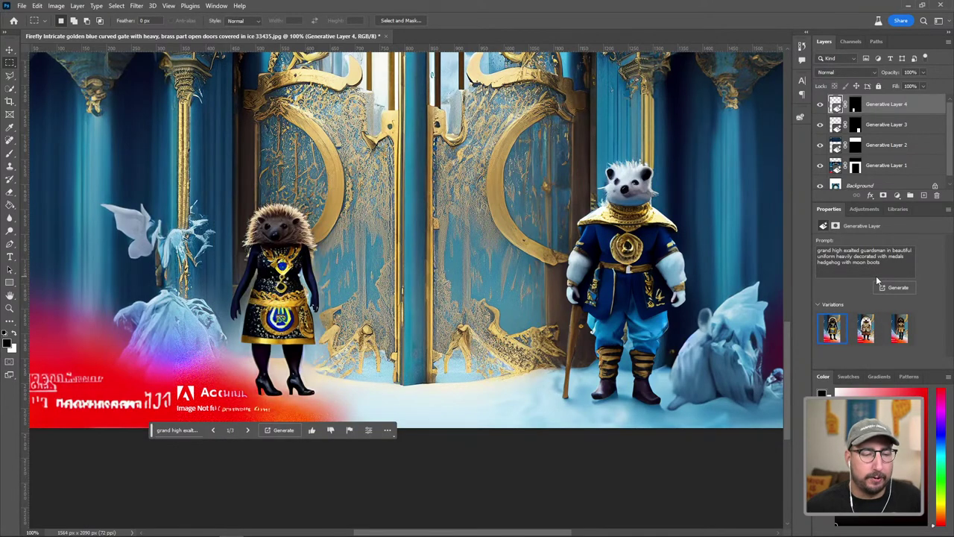
Examine the footwear and lower uniform of the new left guard's first variation up close.
key("z")
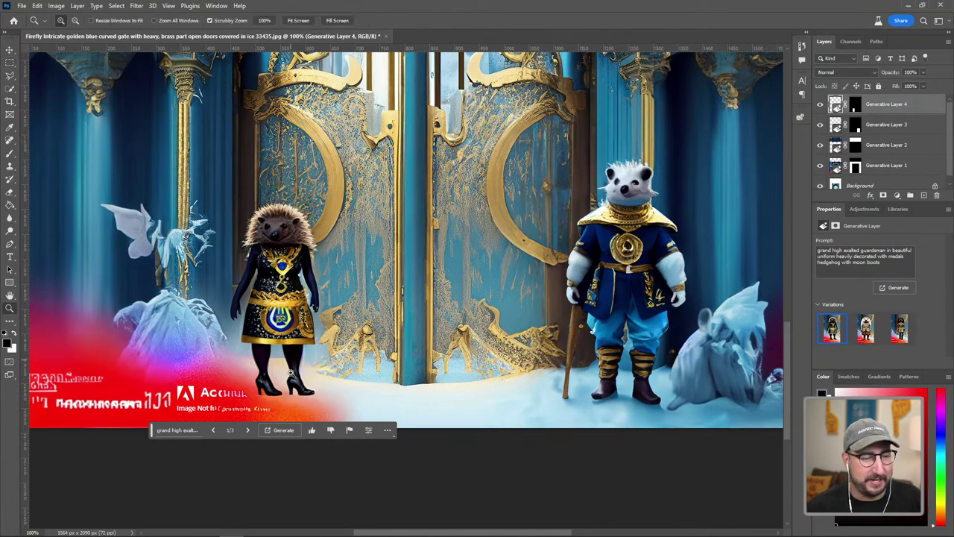
left_click(277, 384)
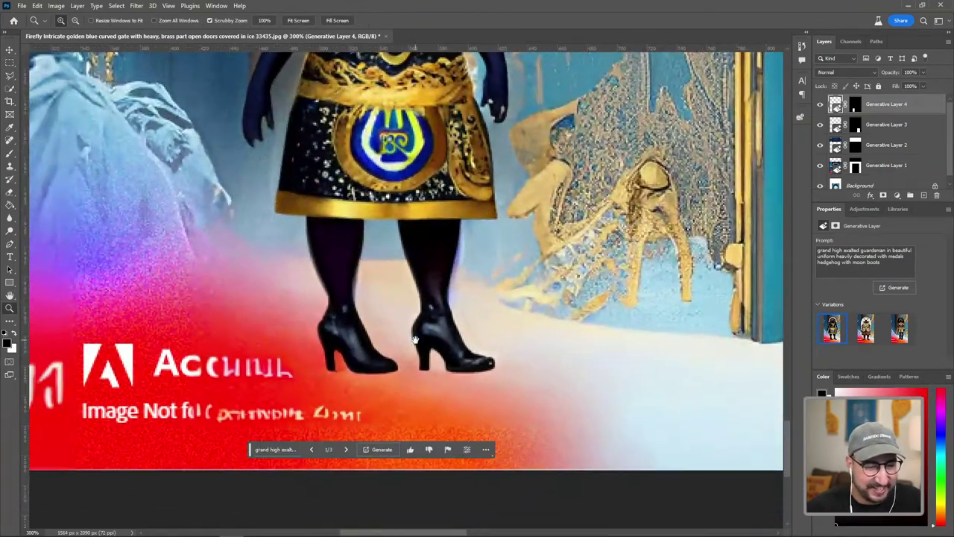
left_click(328, 350)
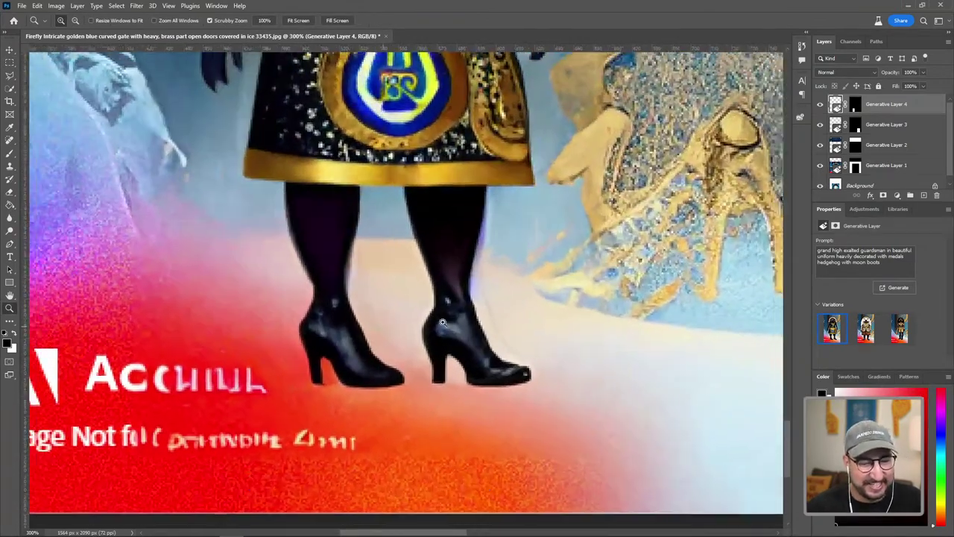
left_click(410, 345)
left_click(410, 345, "alt")
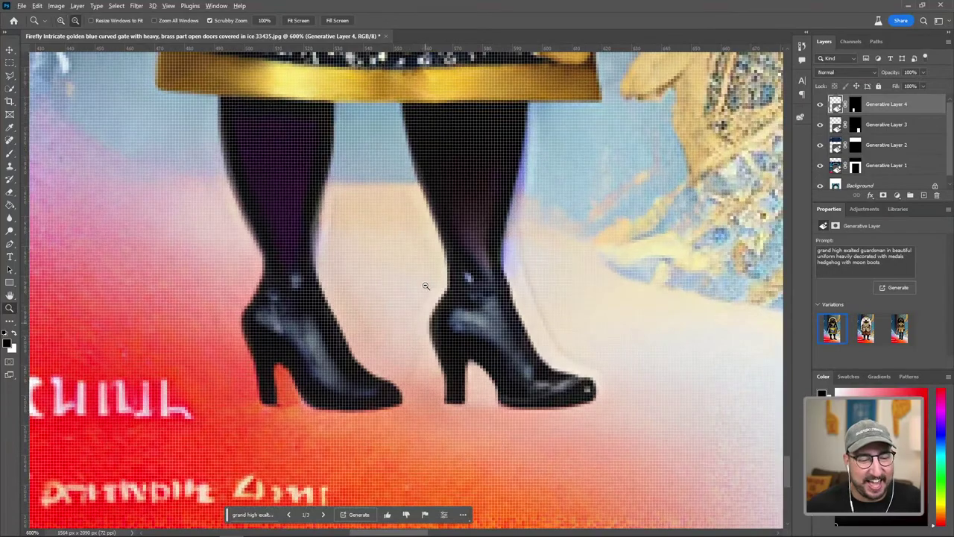
left_click(423, 280, "alt")
left_click(422, 275, "alt")
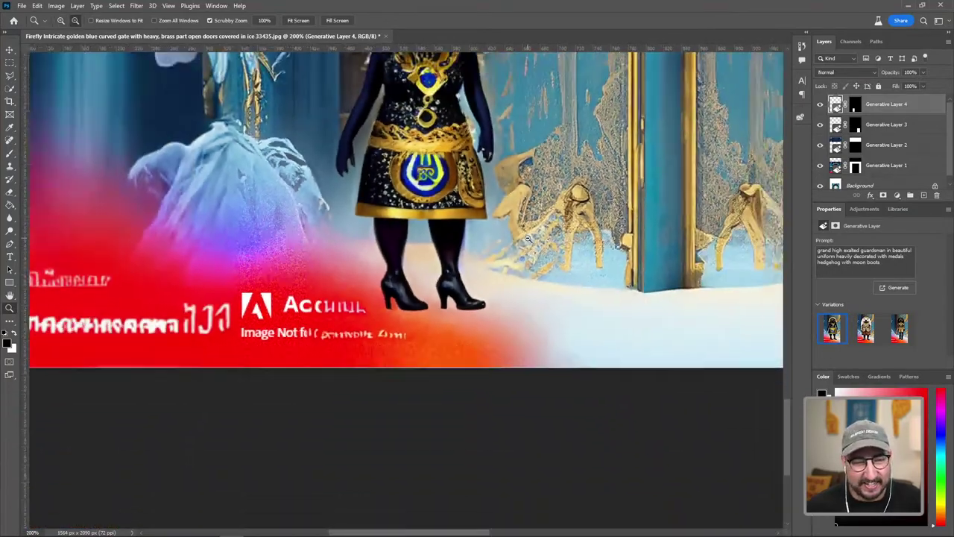
left_click(422, 275, "alt")
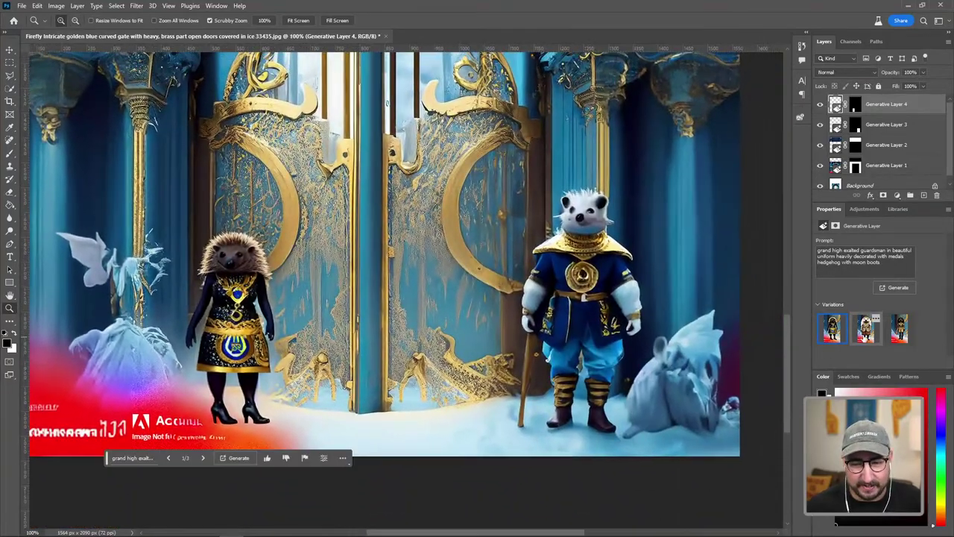
Compare the left guard's other variations, choose the second one with the white hedgehog and gold crown, and check it against the whole gate.
left_click(864, 328)
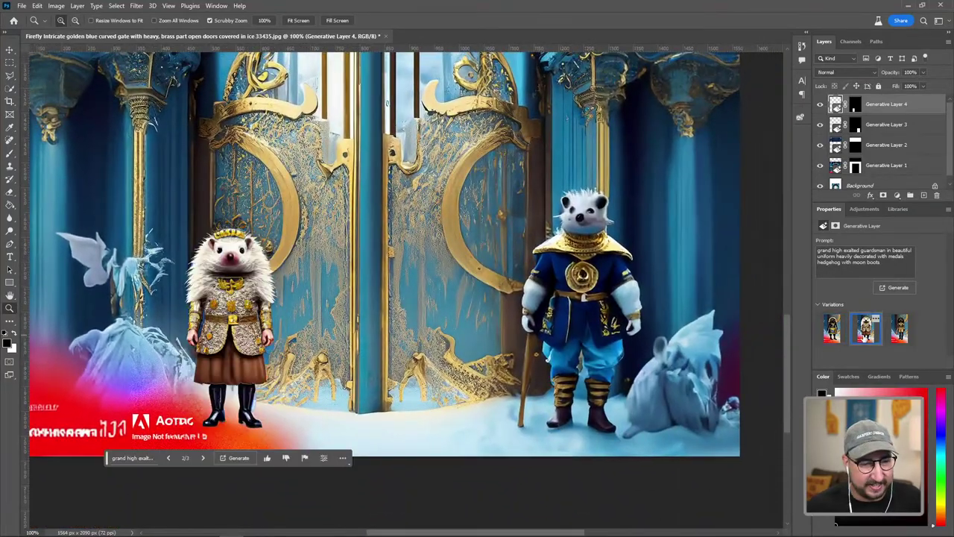
left_click(899, 328)
left_click(865, 328)
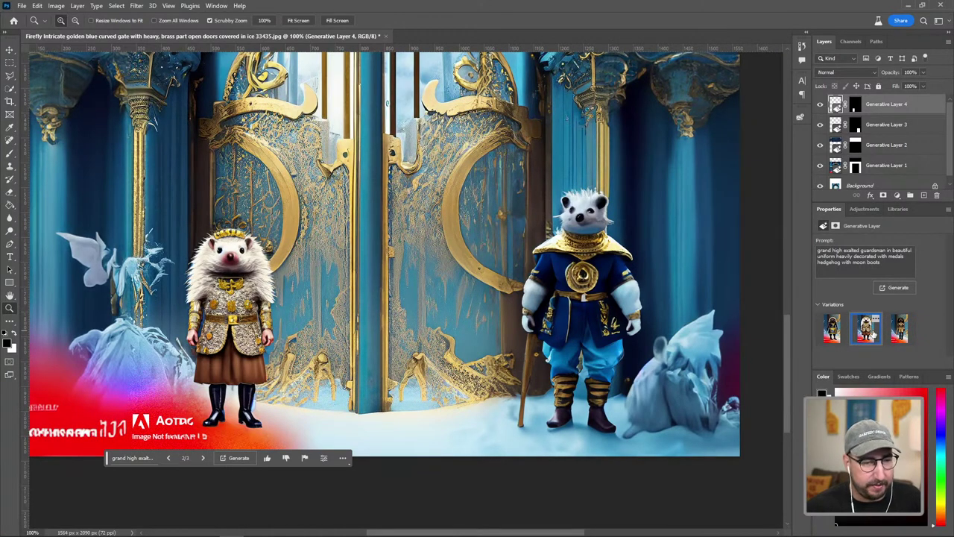
left_click(451, 304, "alt")
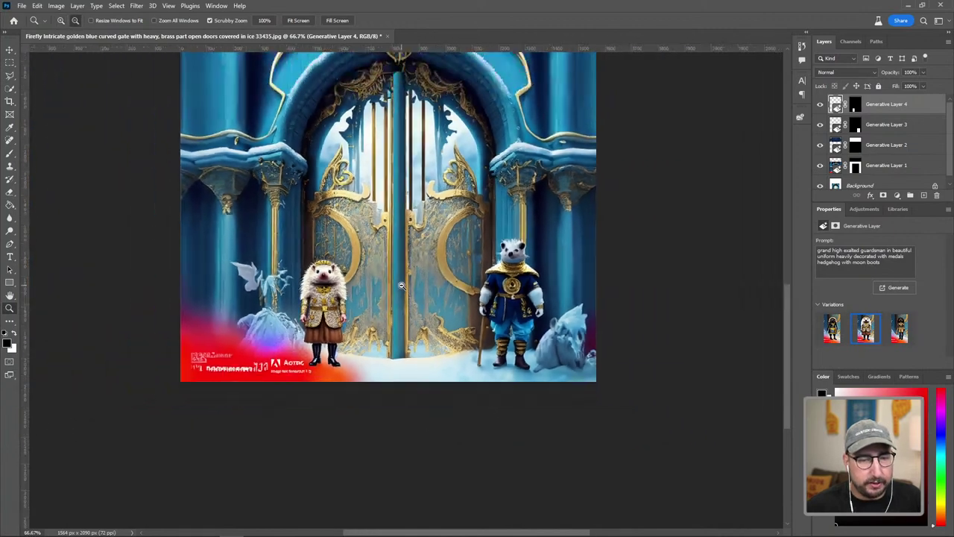
left_click(400, 249, "alt")
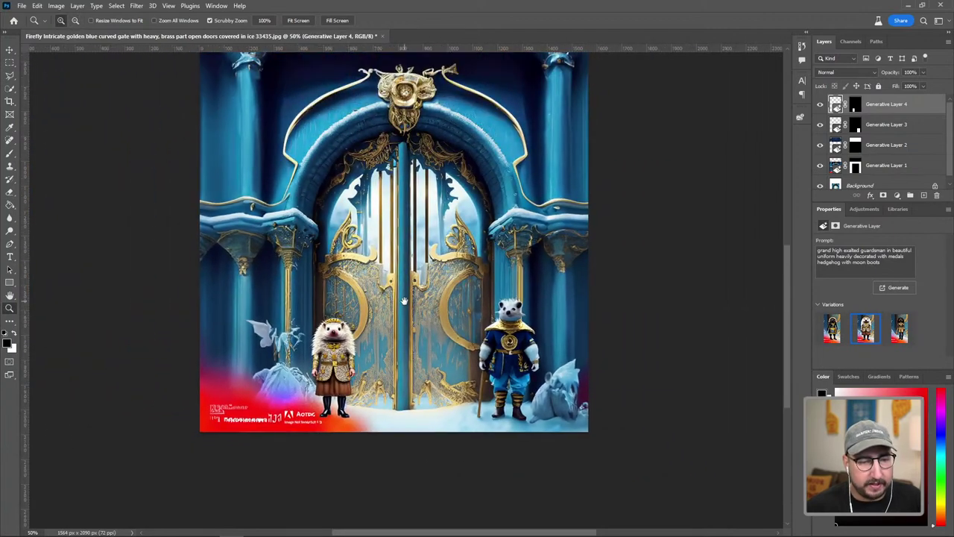
Try recolouring the left guard through a subject selection and a Hue/Saturation adjustment with hue +125 and saturation -48.
left_click(337, 342)
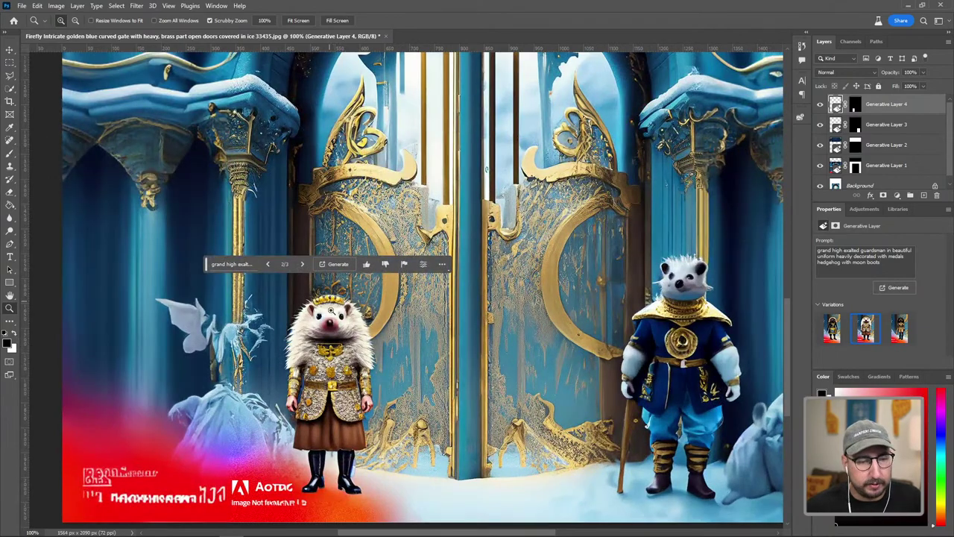
left_click(344, 376)
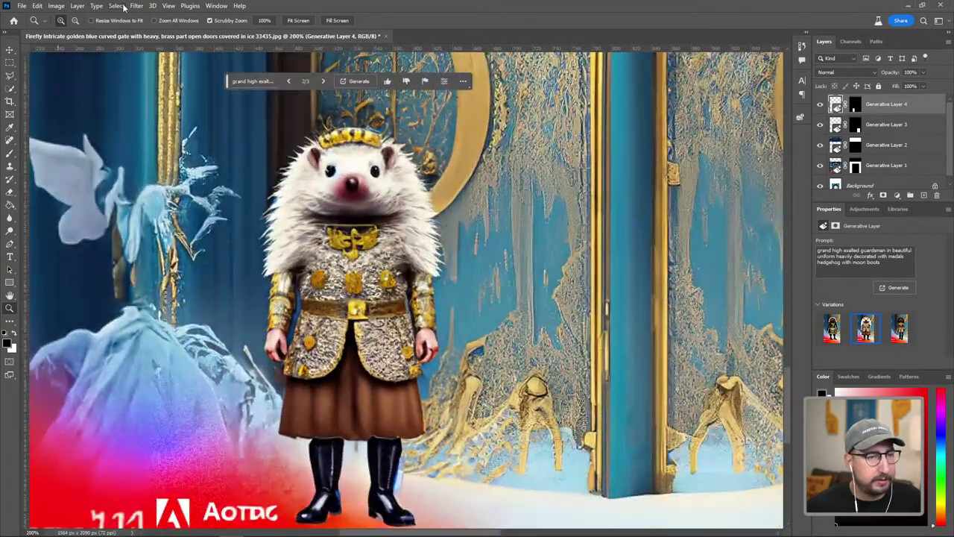
left_click(116, 6)
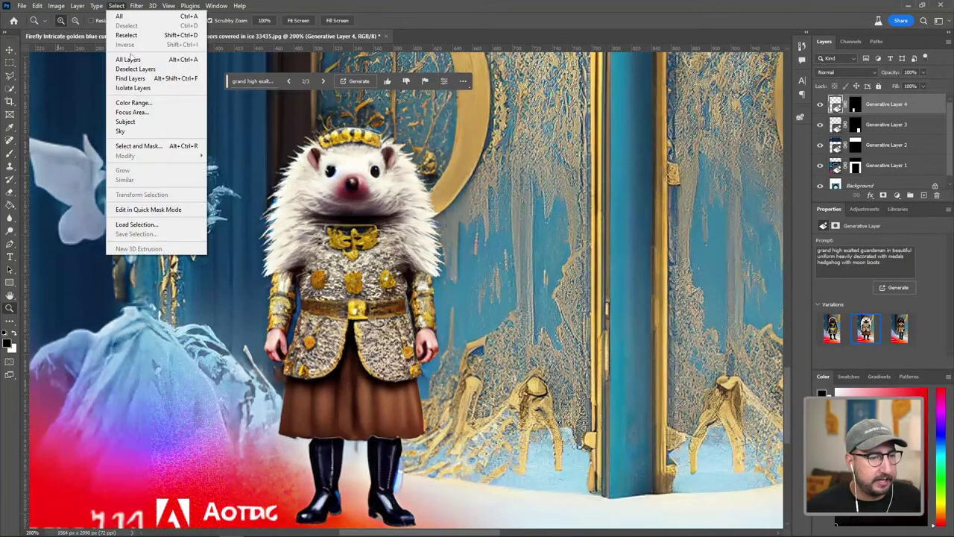
left_click(134, 121)
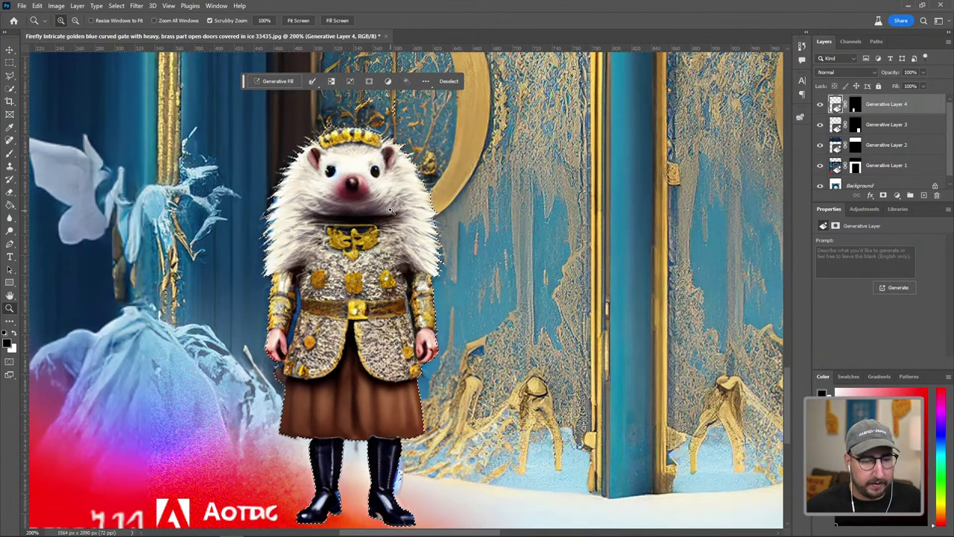
left_click(897, 194)
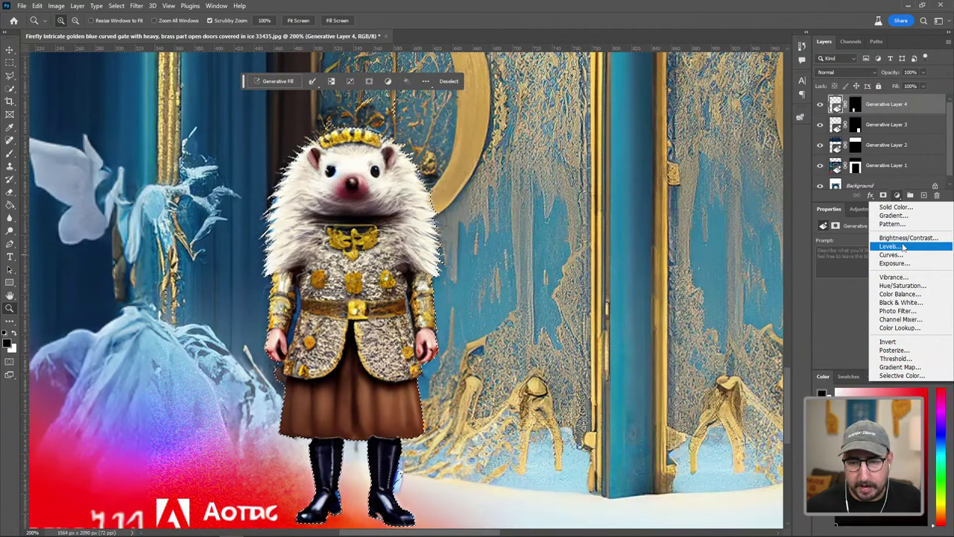
left_click(907, 286)
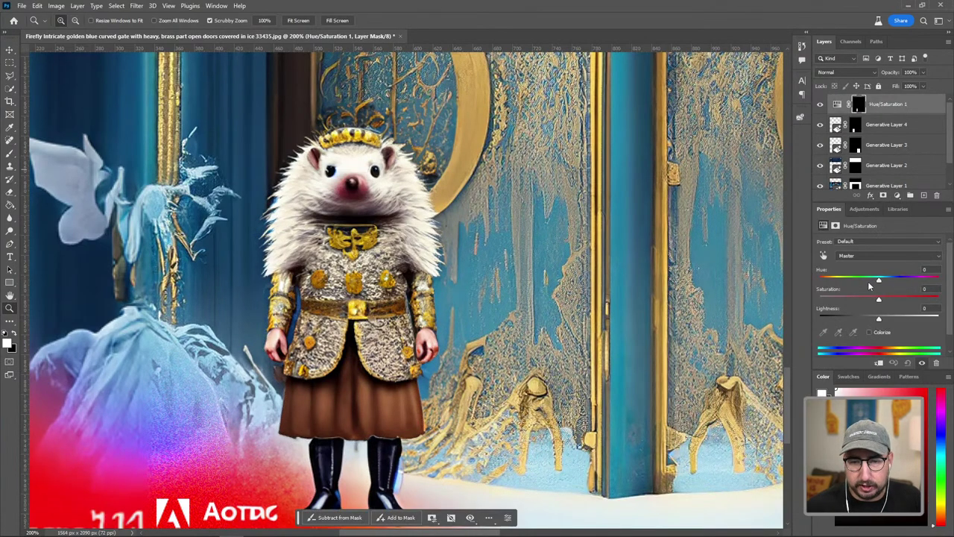
left_click_drag(879, 282, 926, 277)
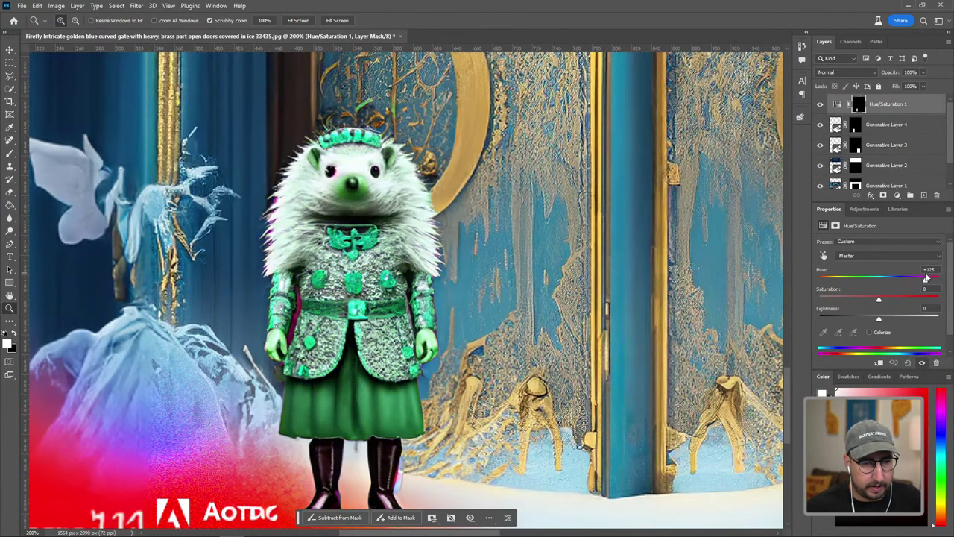
left_click_drag(879, 300, 847, 300)
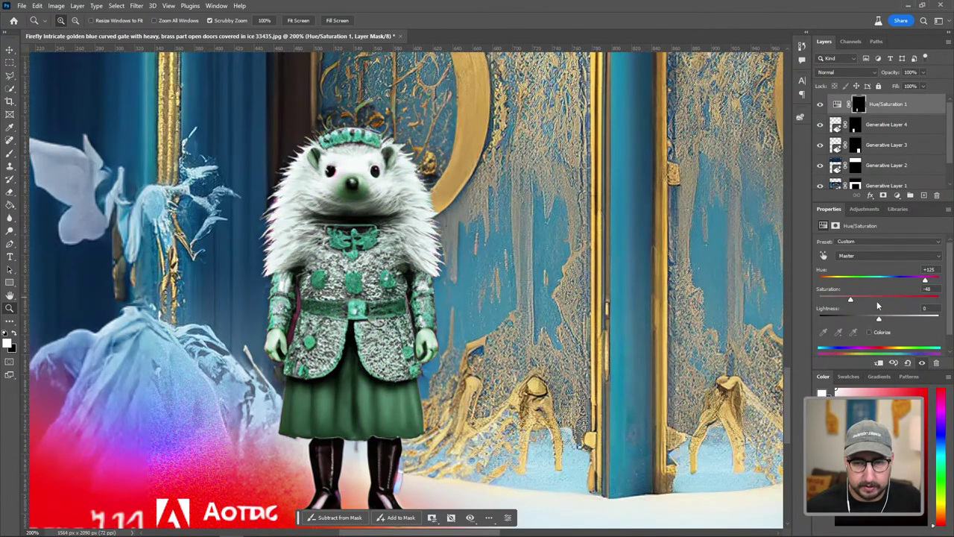
key("Delete")
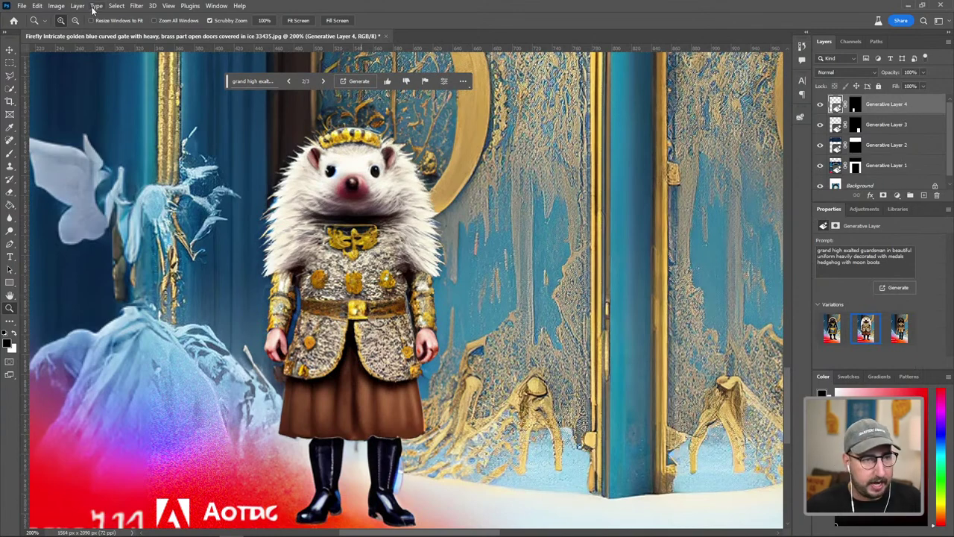
Select the left guard as subject and add a Color Balance adjustment with midtones Cyan-Red -61, Magenta-Green -7 and Yellow-Blue +19.
left_click(117, 6)
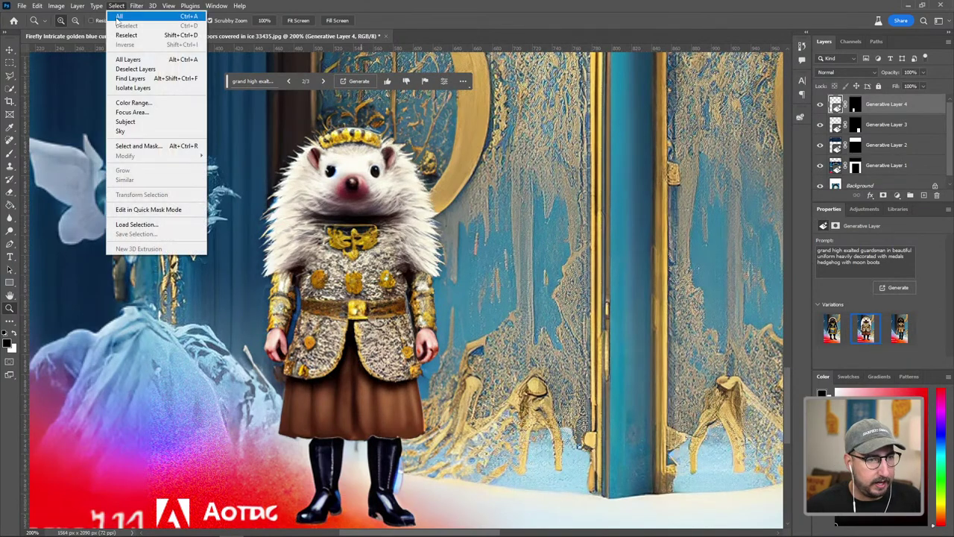
left_click(139, 123)
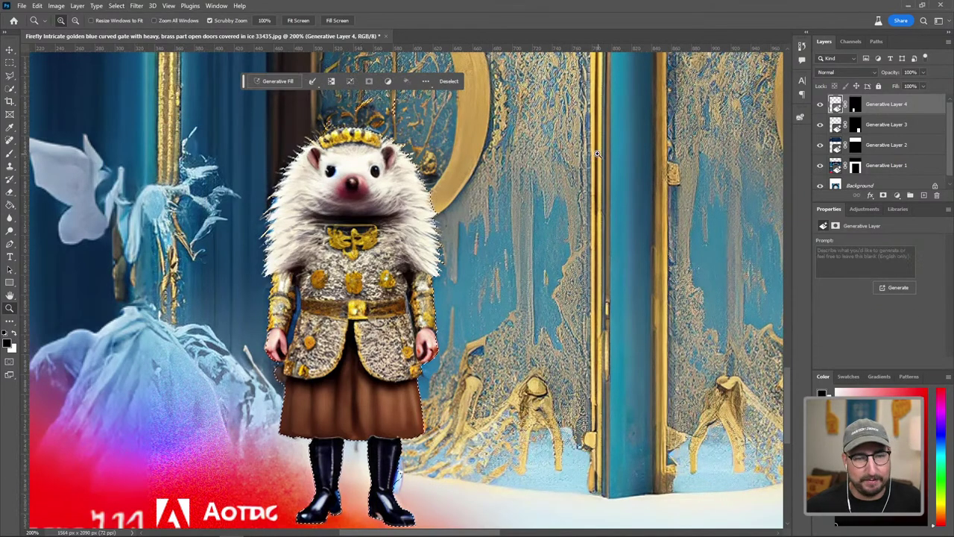
left_click(897, 195)
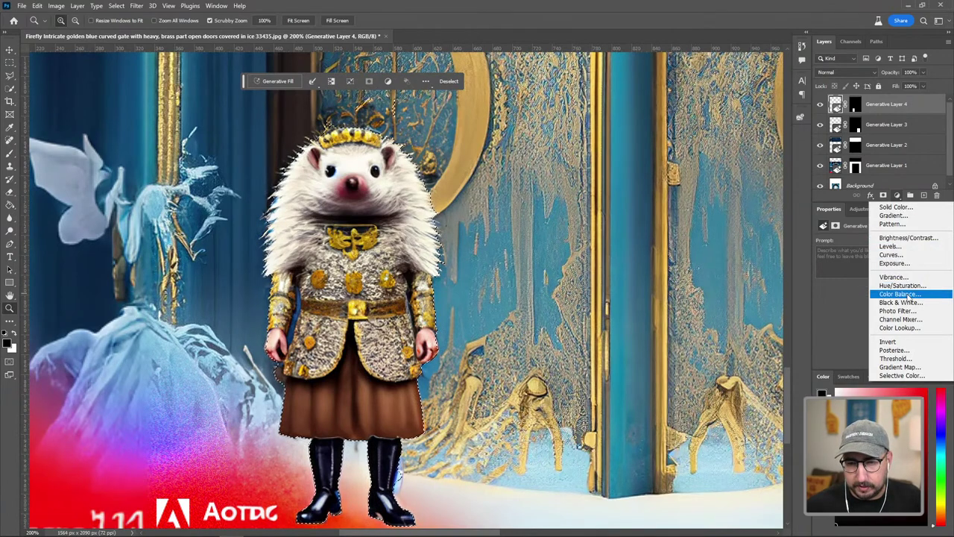
left_click(906, 295)
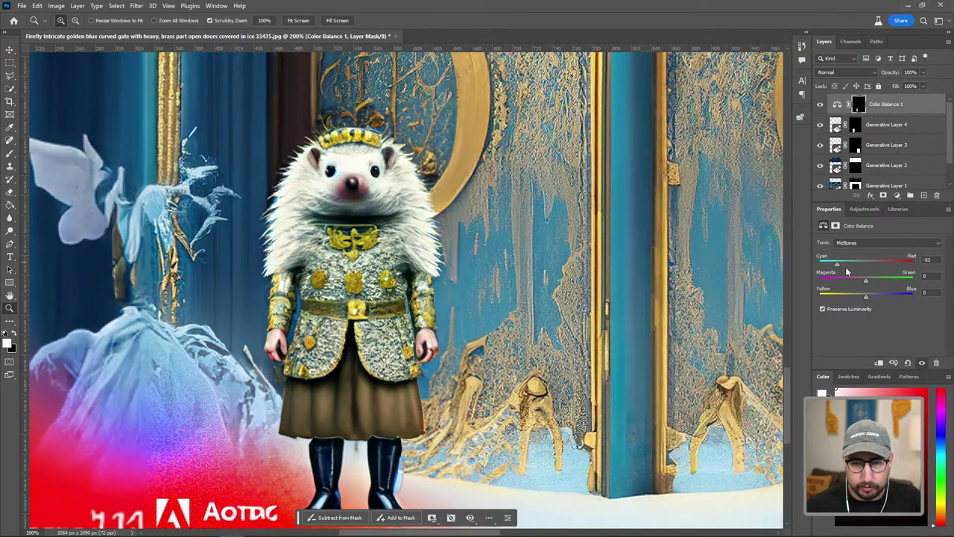
left_click_drag(866, 281, 876, 297)
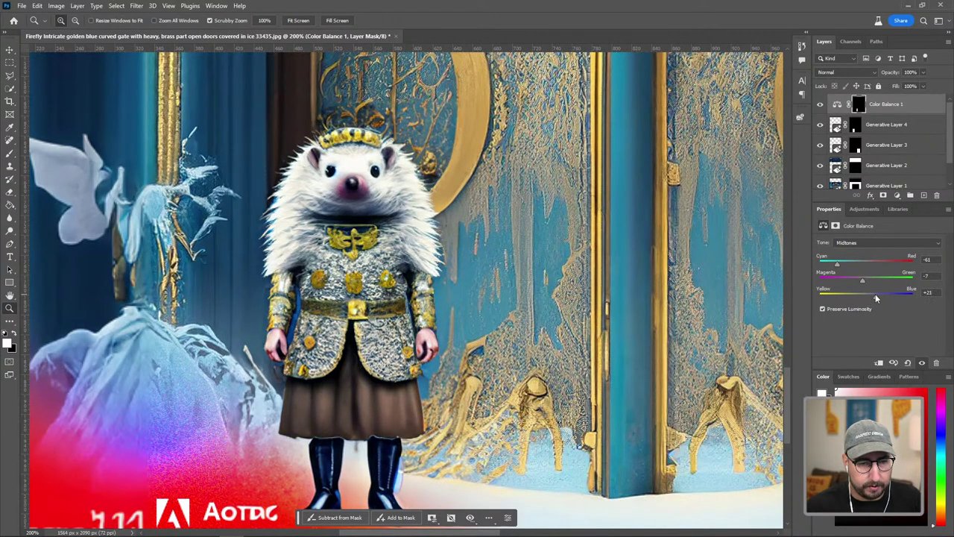
left_click(531, 263, "alt")
left_click(507, 270, "alt")
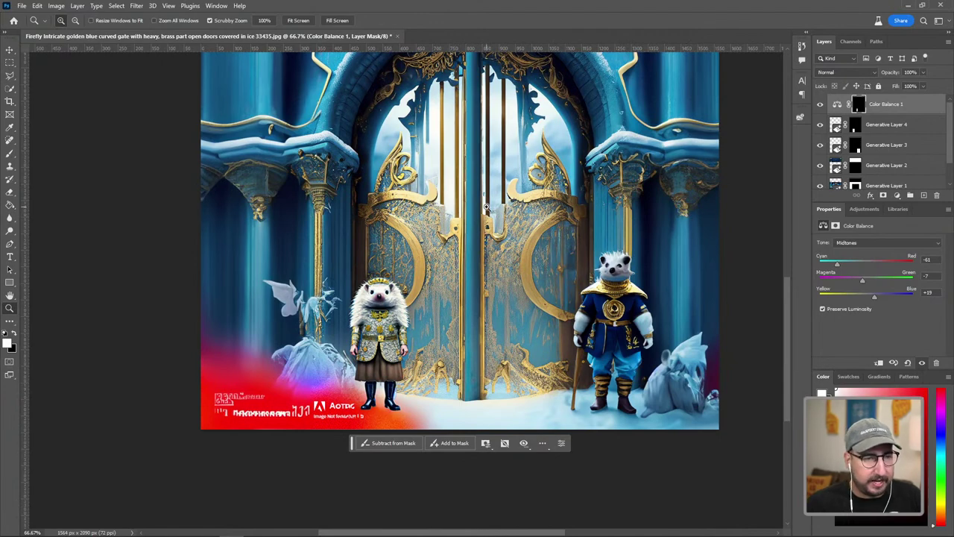
key("ctrl+shift+s")
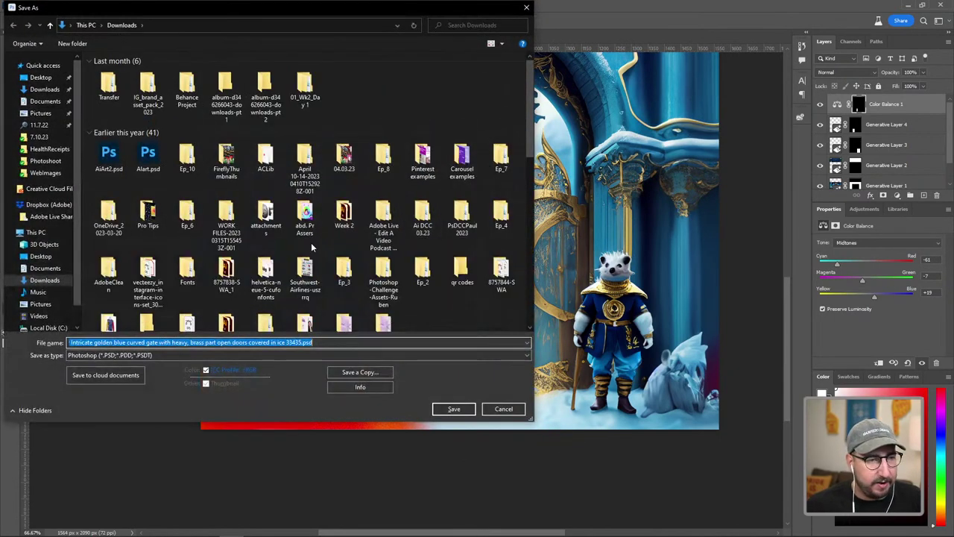
left_click(40, 77)
type("Firefly")
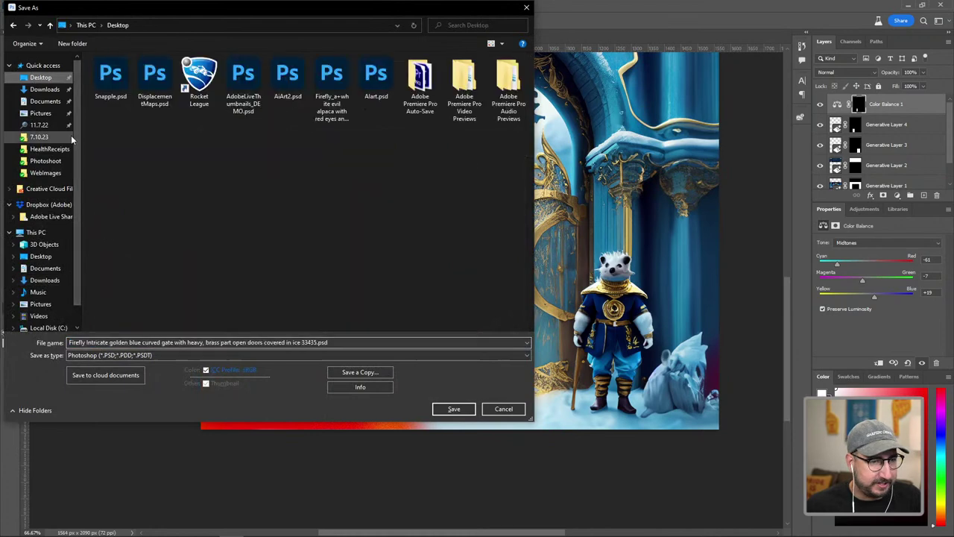
left_click(151, 356)
left_click(111, 365)
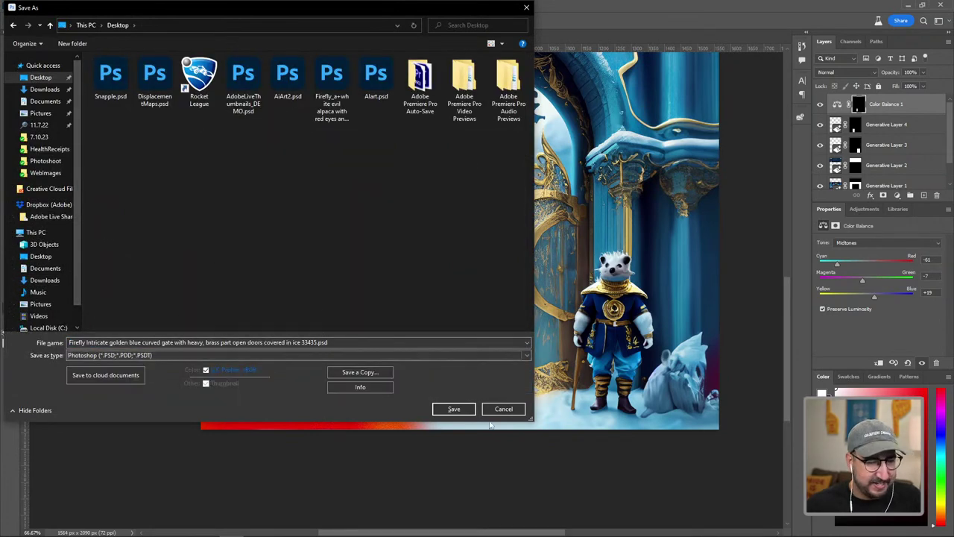
left_click(504, 409)
Save a JPEG copy of the gate illustration in the Downloads folder under the suggested file name.
key("ctrl+alt+s")
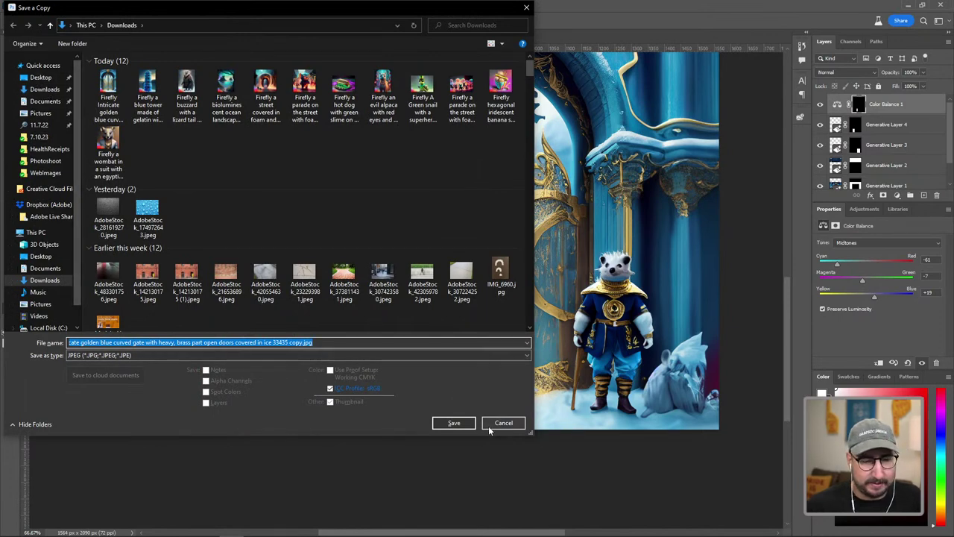
left_click(454, 422)
left_click(530, 138)
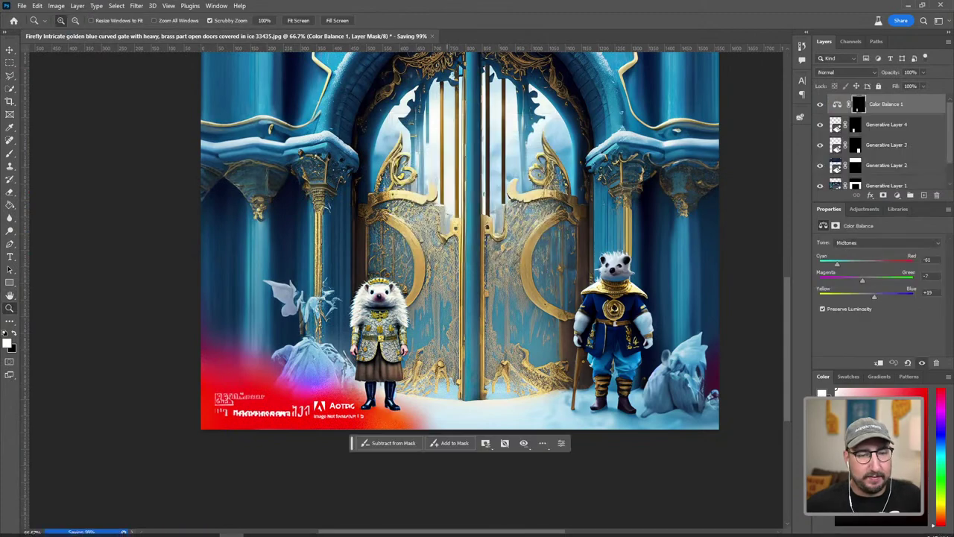
Dismiss the Share for review prompt so it does not show again, and switch to the Story.ai document in Illustrator.
left_click(534, 377)
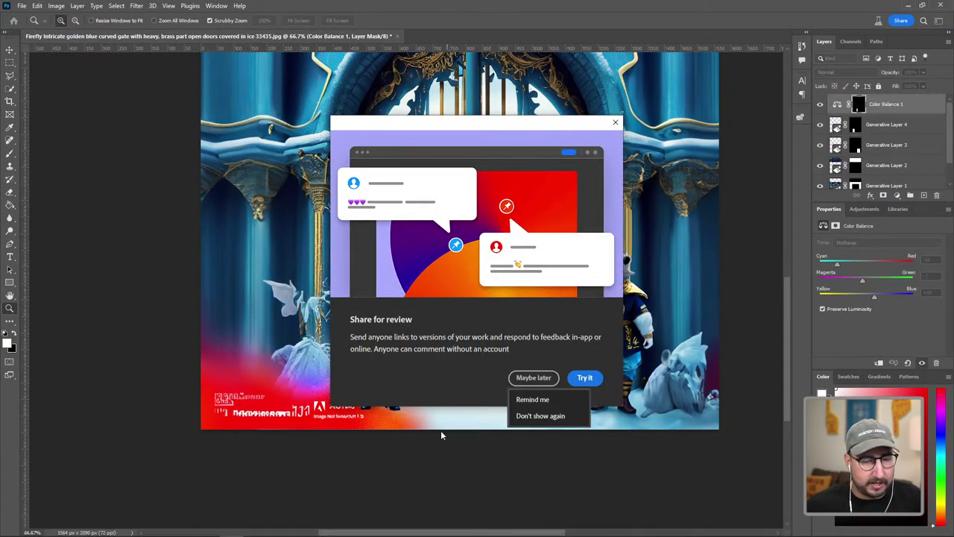
left_click(538, 415)
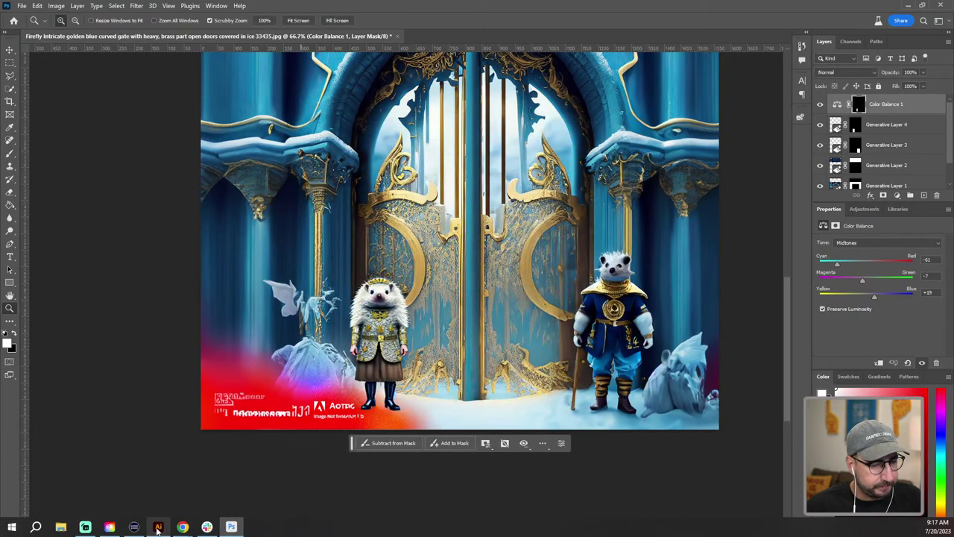
left_click(158, 534)
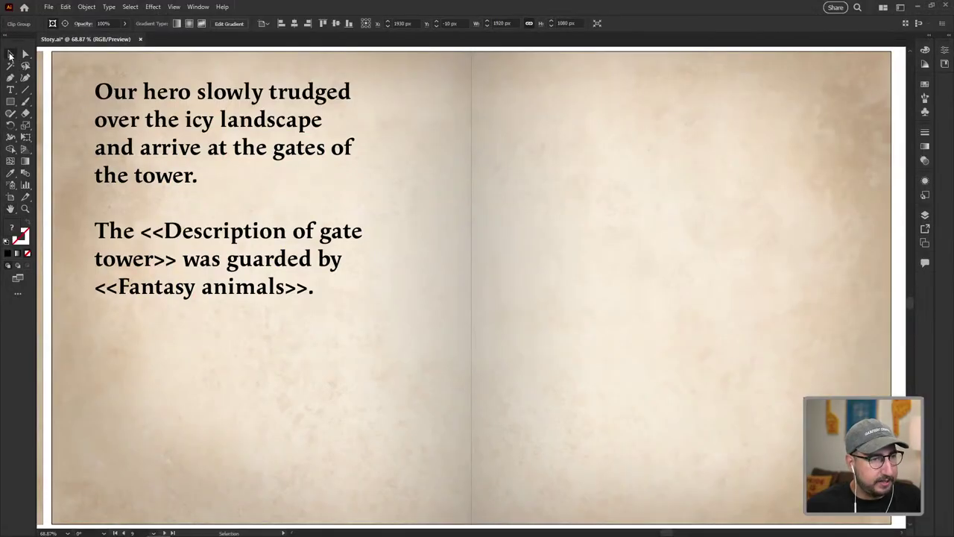
key("v")
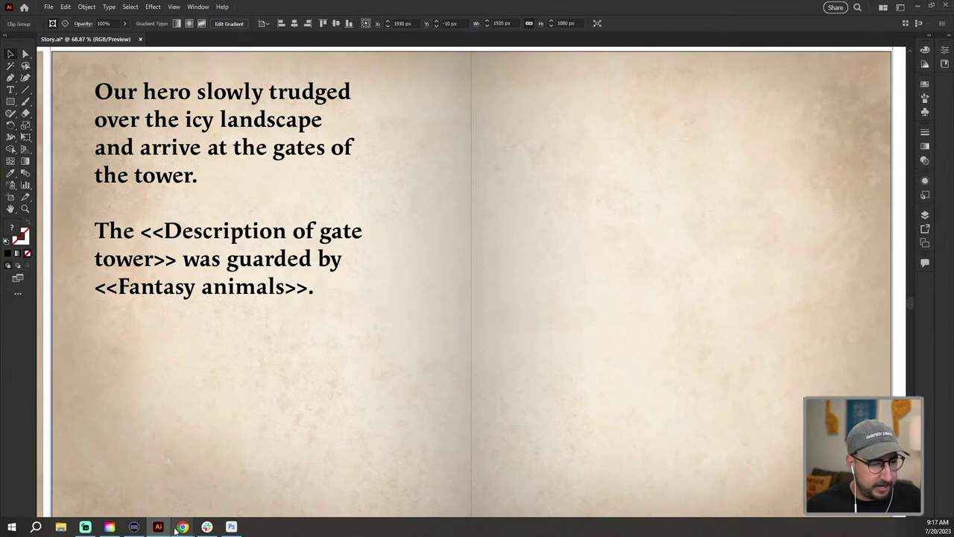
Place the saved gate illustration on page 9, scale it to about 718 × 960 px and position it within the blank half of the spread.
left_click(295, 274)
left_click(892, 184)
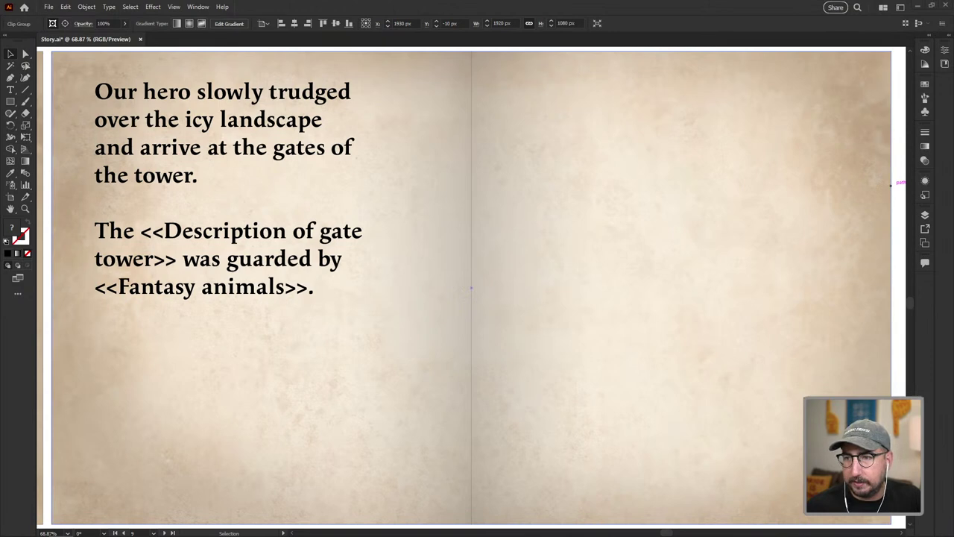
left_click_drag(741, 246, 718, 277)
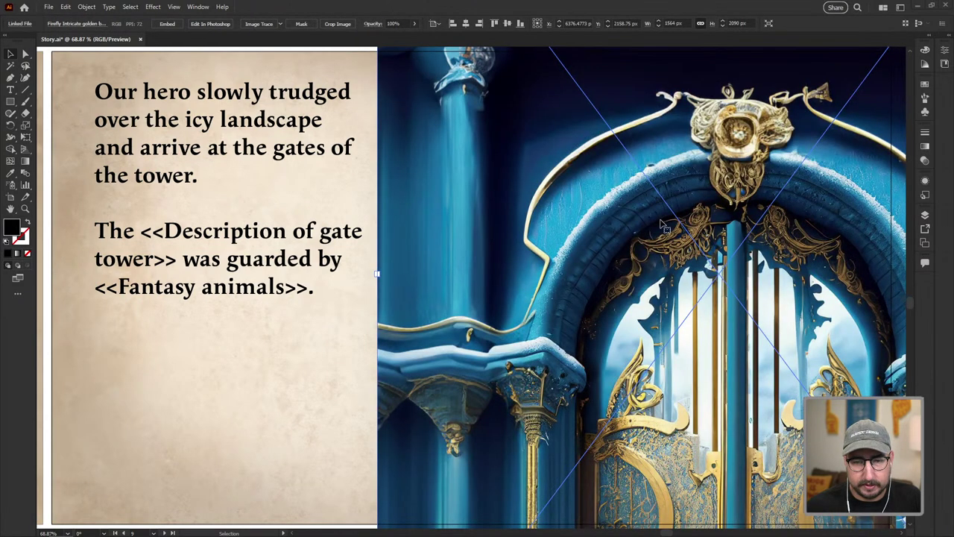
left_click(367, 172)
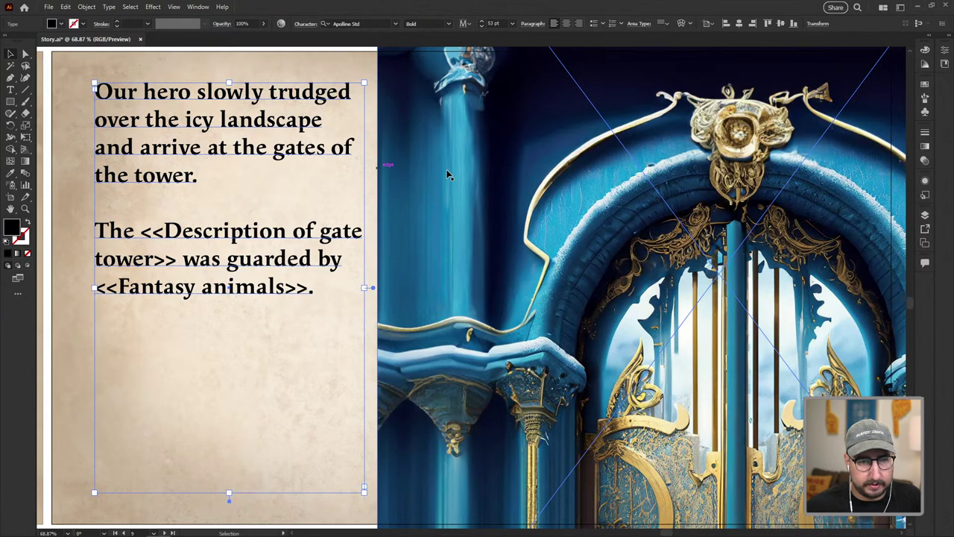
left_click(448, 175)
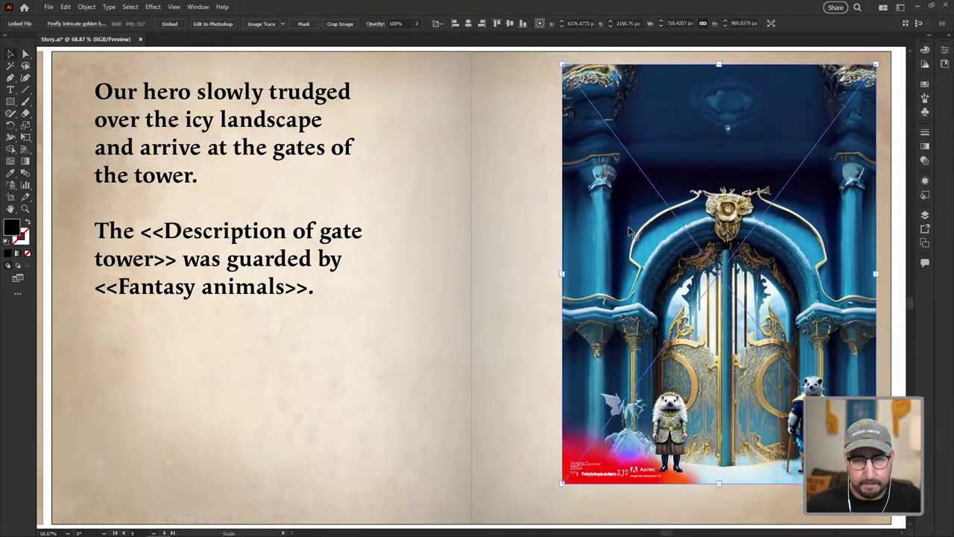
left_click_drag(630, 232, 595, 245)
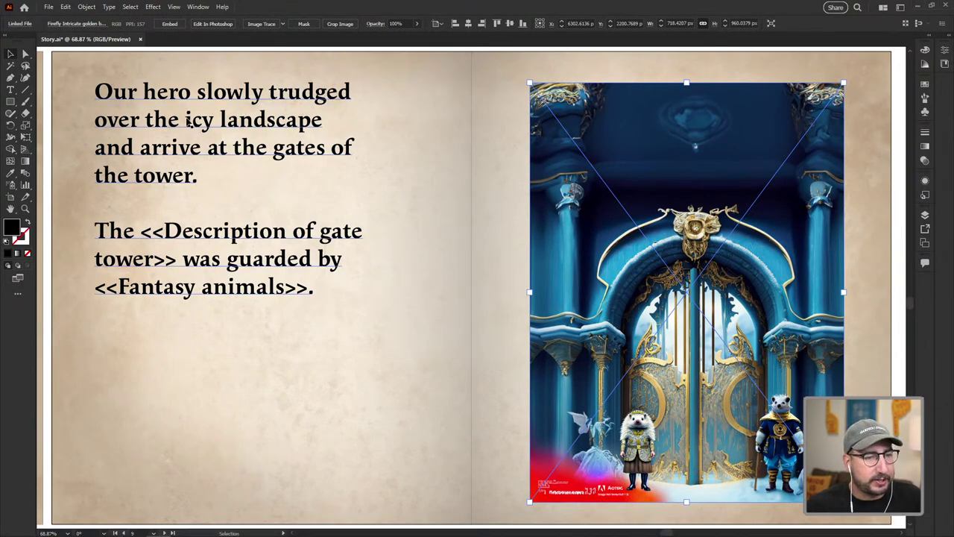
Replace the <<Description of gate tower>> placeholder with "intricate golden blue curved gate with heavy brass doors, covered in ice,".
left_click(164, 237)
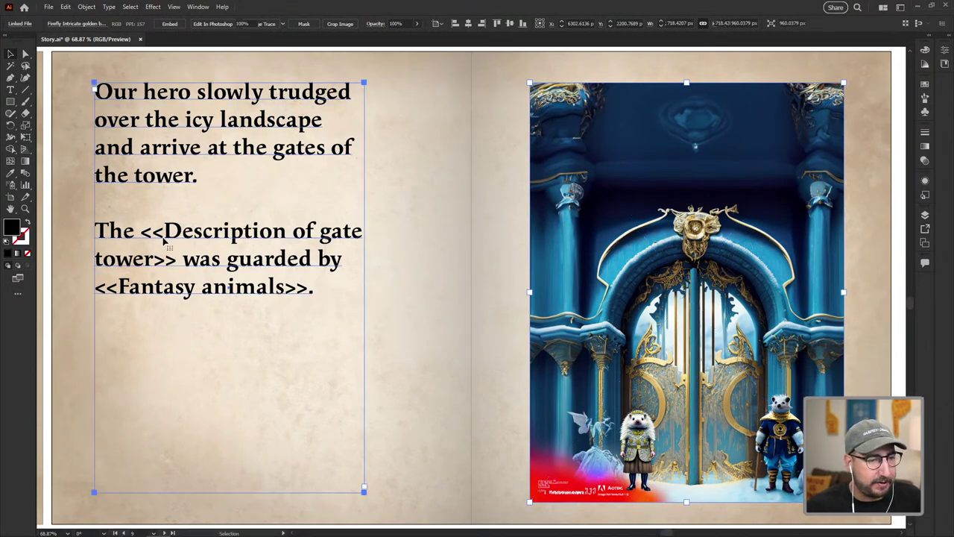
left_click(164, 237)
double_click(145, 233)
left_click_drag(143, 232, 176, 258)
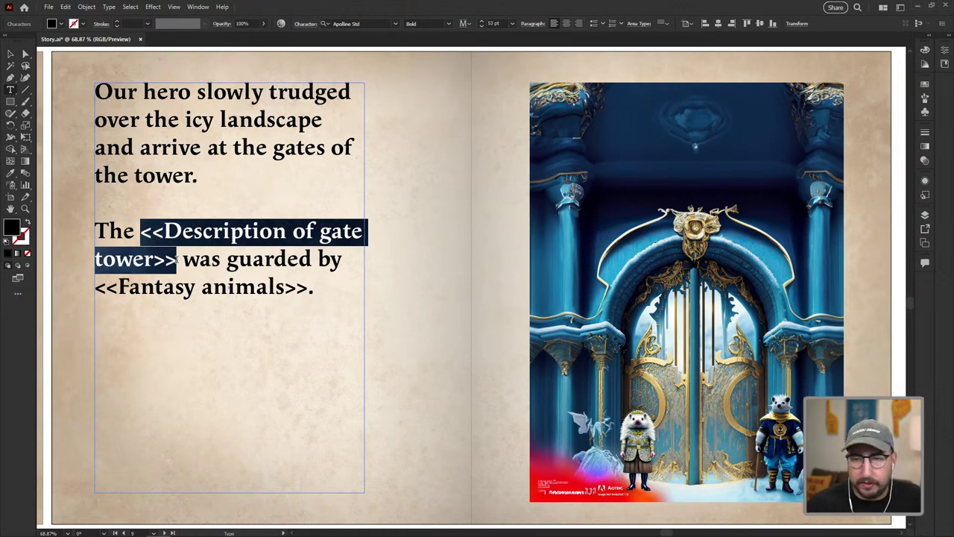
type("intricate")
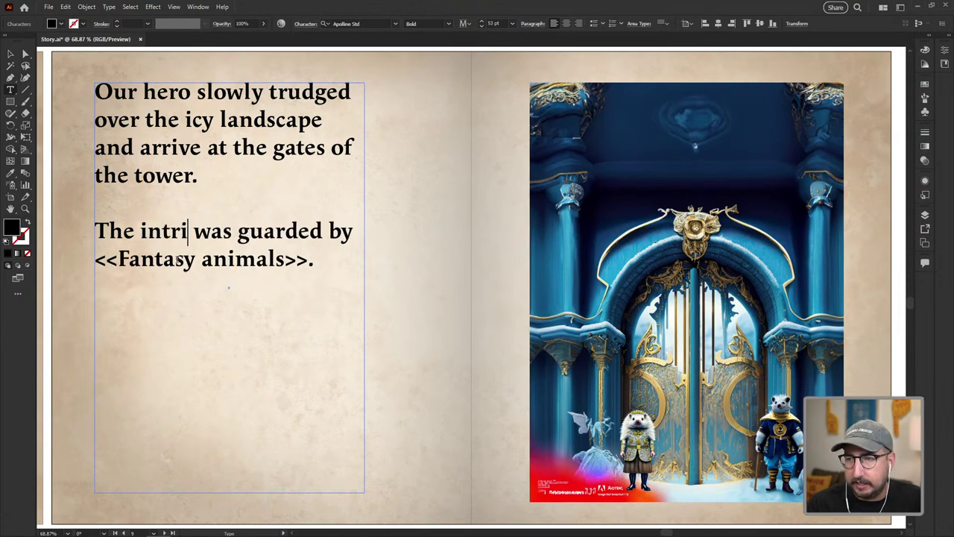
type(" gold")
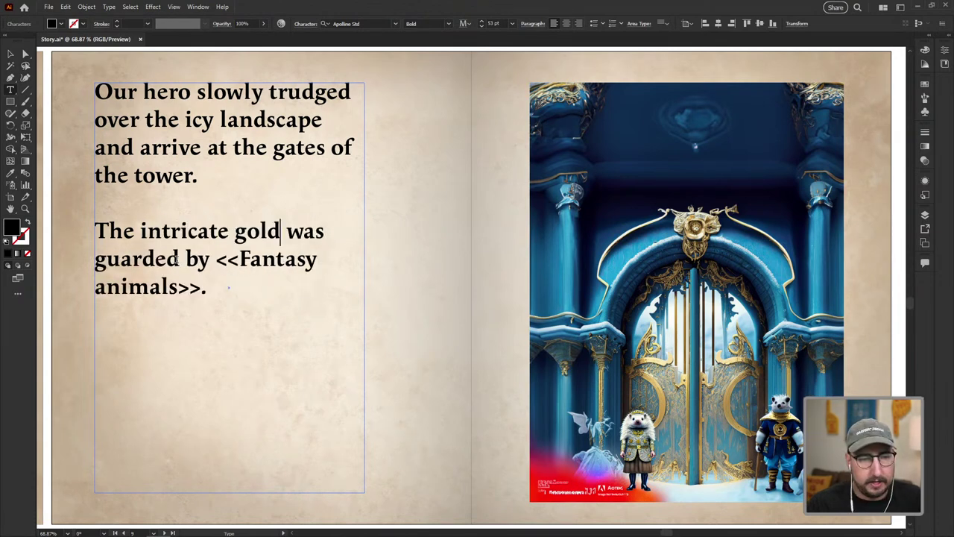
type("en blue ")
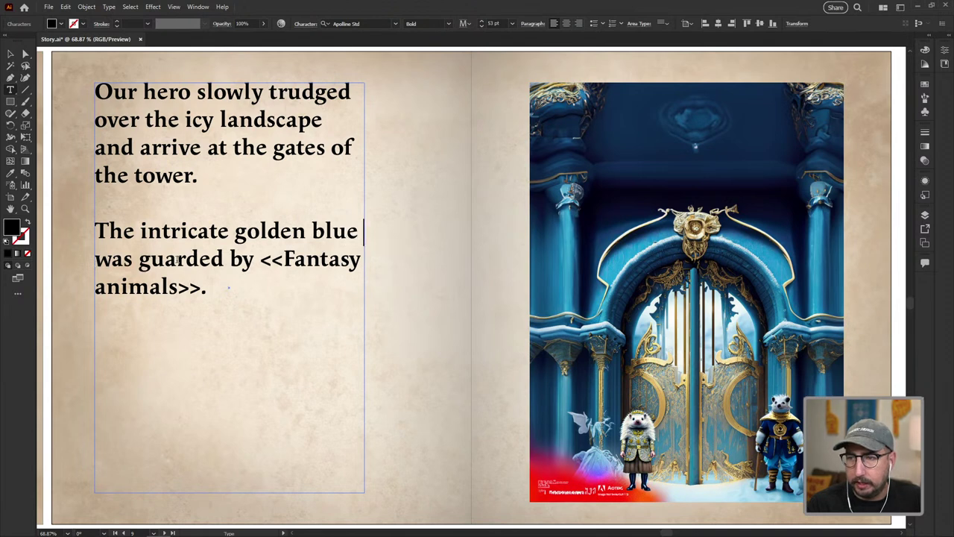
type("curved gate wi")
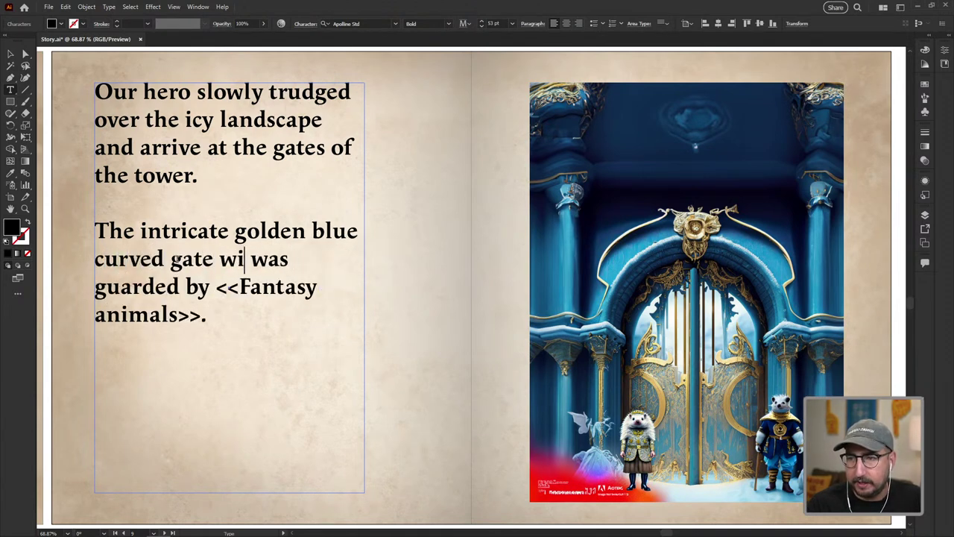
type("th heavy bra")
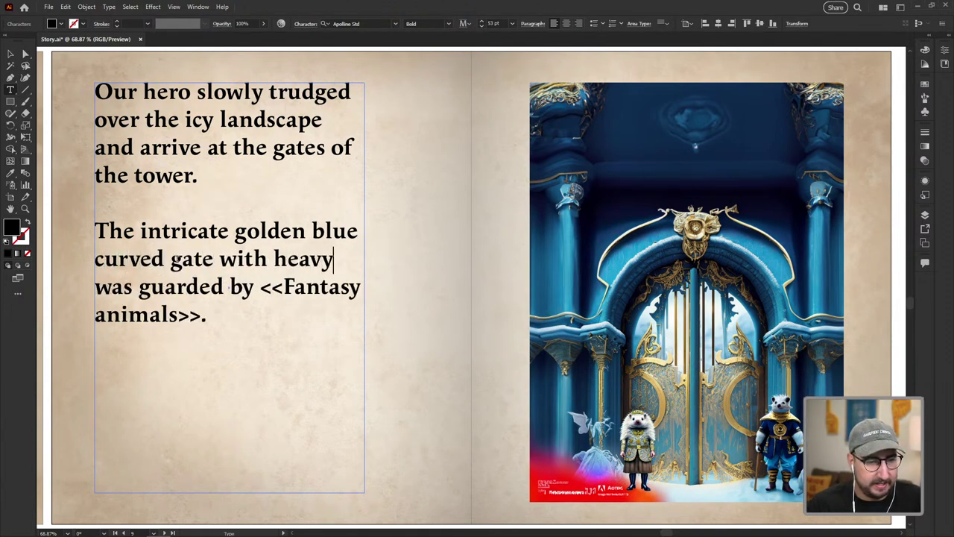
type("ss")
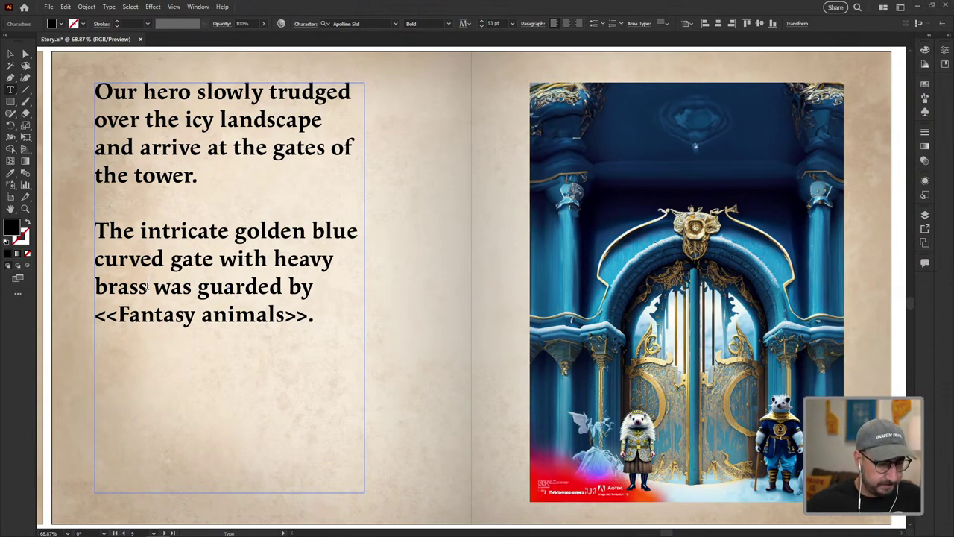
type("doors co")
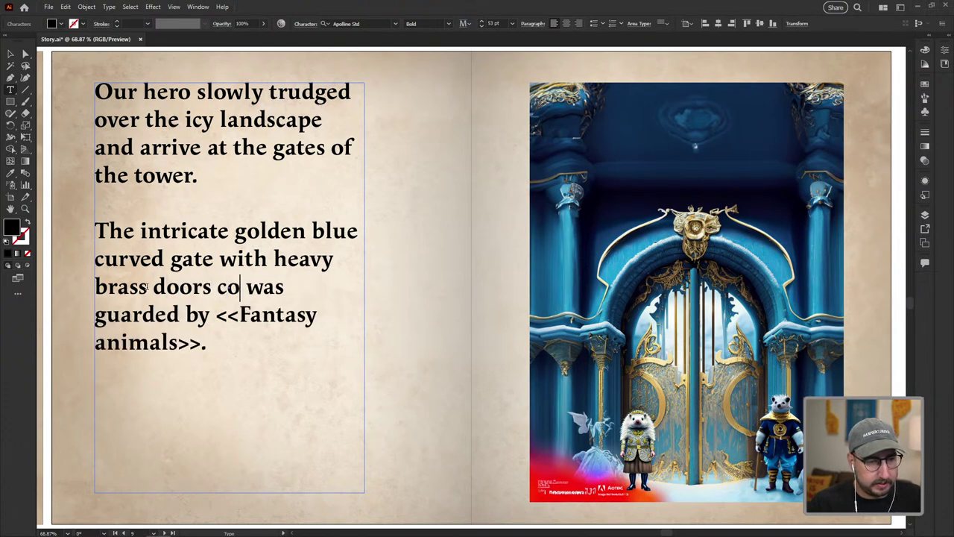
key("BackSpace")
key("BackSpace")
key("BackSpace")
type(", covered in ")
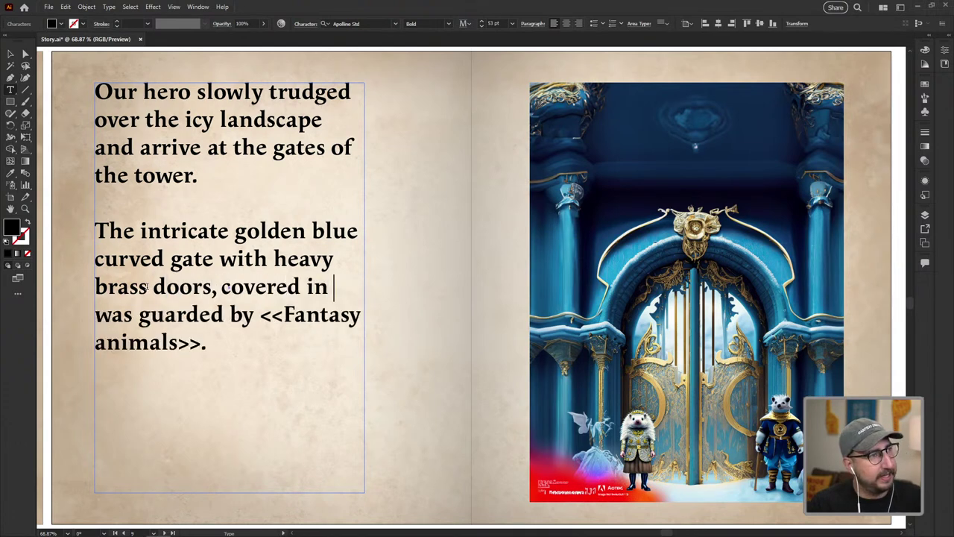
type("ice,")
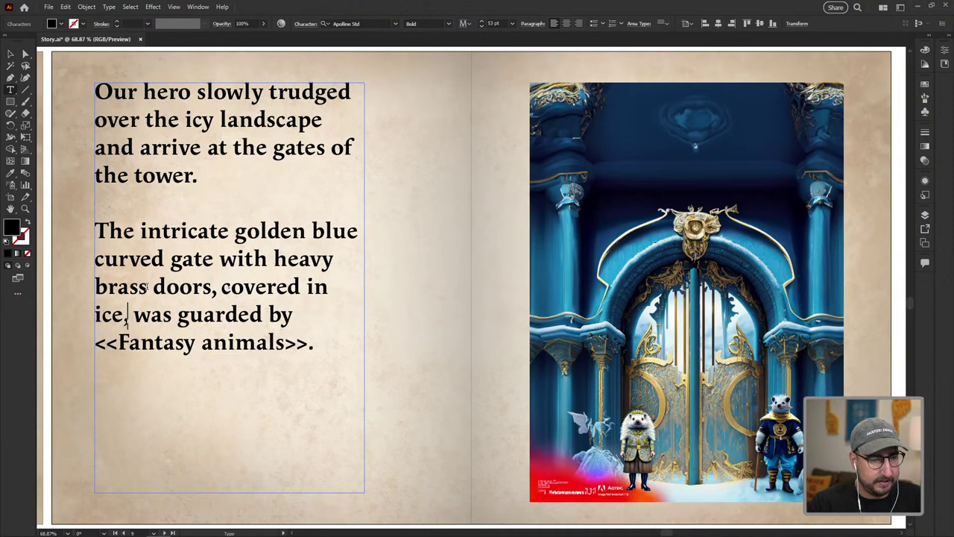
Change "was" to "were" before "guarded by" in the second paragraph.
key("Right")
key("Right")
key("Right")
key("Right")
key("BackSpace")
key("BackSpace")
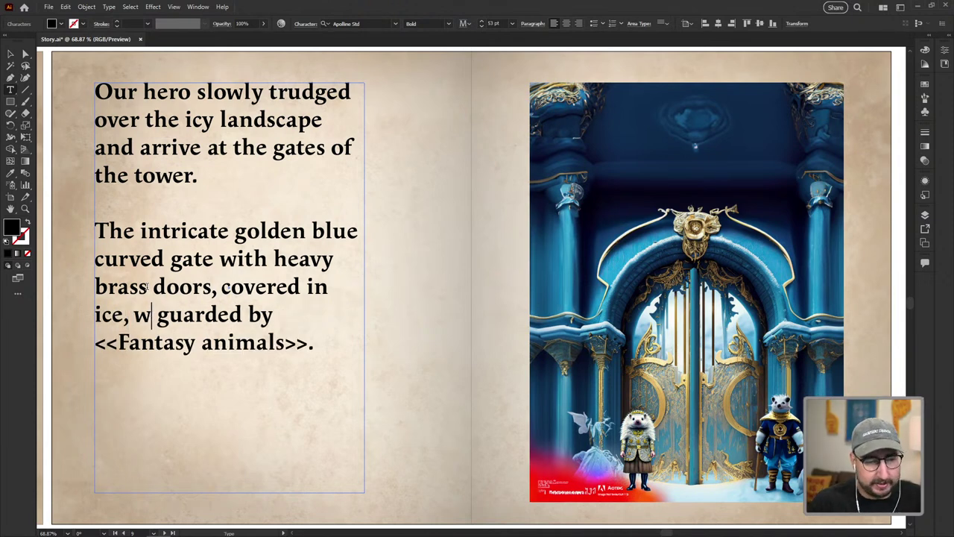
type("ere")
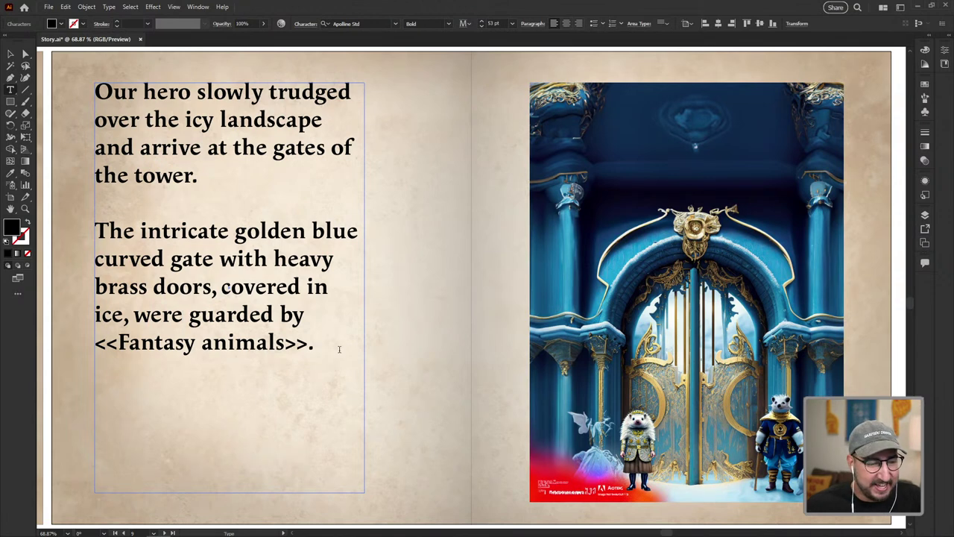
Replace <<Fantasy animals>> with the copied guard description, edited to read "grand high exalted hedgehod guardsman in beautiful uniforms and heavily decorated with medals".
left_click_drag(310, 344, 94, 344)
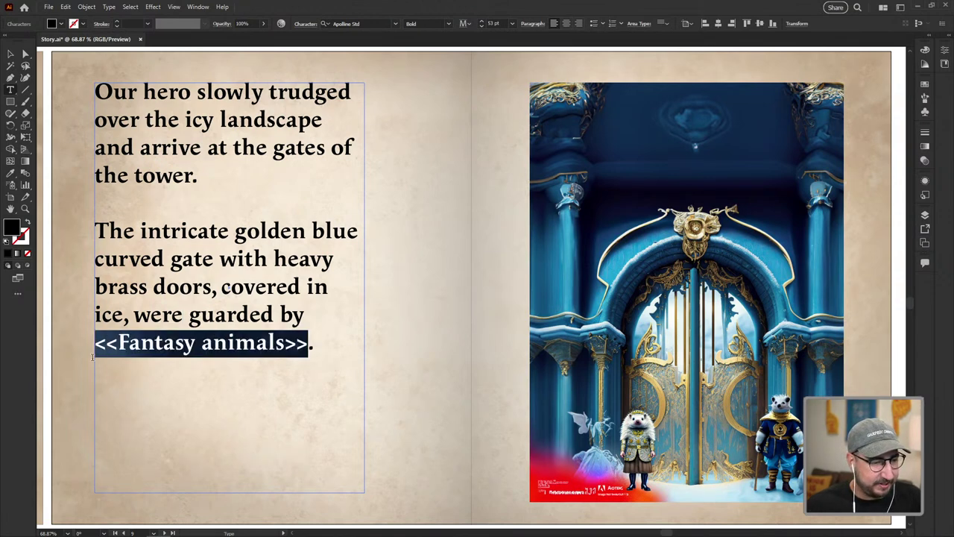
key("ctrl+v")
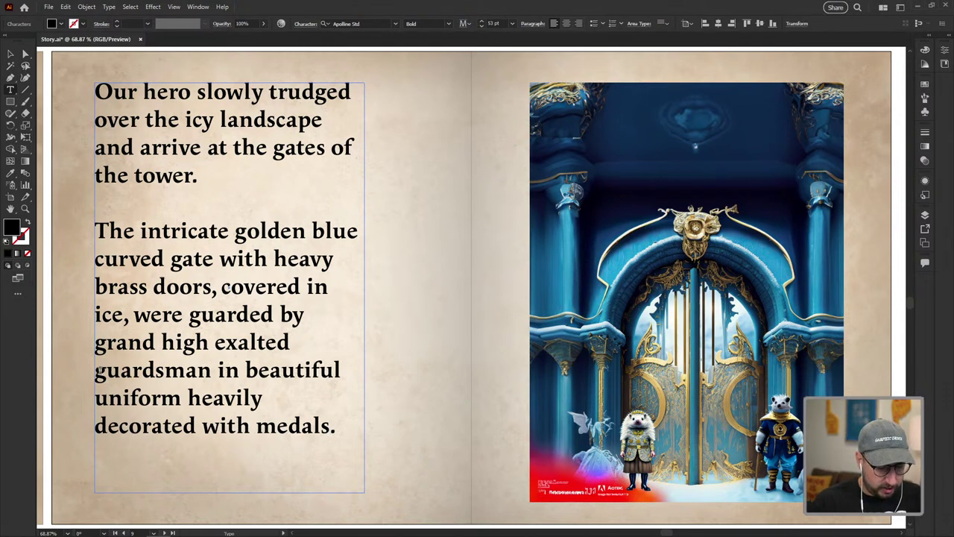
left_click(97, 370)
type("hedgehod")
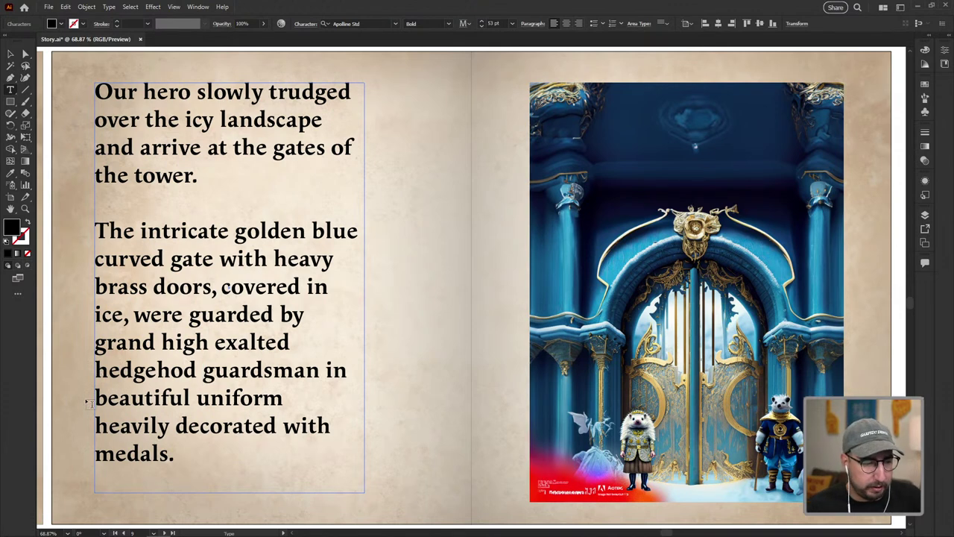
left_click(282, 398)
type("s and")
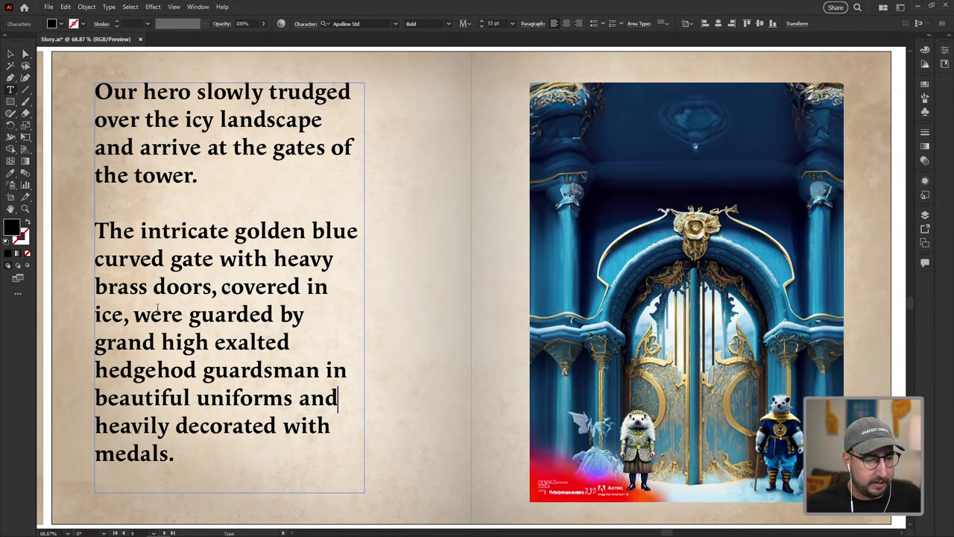
left_click(10, 54)
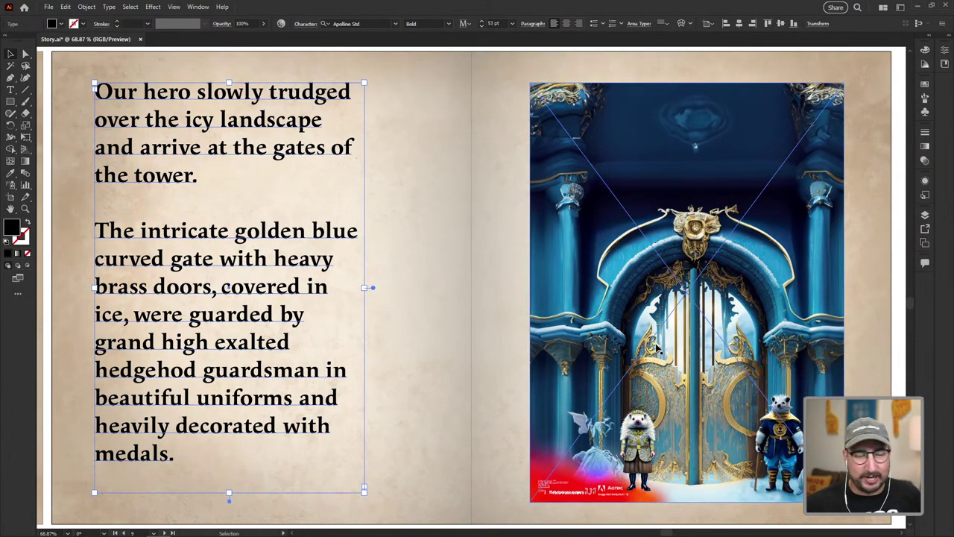
Go to page 10 and copy the guards' riddle from "The more you take" through "gain your entry." including the closing quotation mark.
left_click(164, 533)
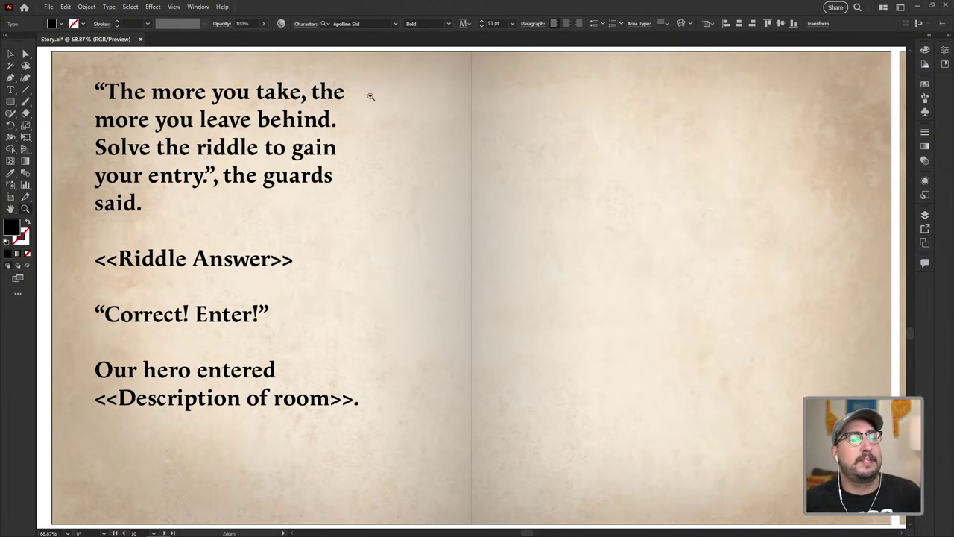
key("ctrl+1")
left_click_drag(449, 196, 438, 189)
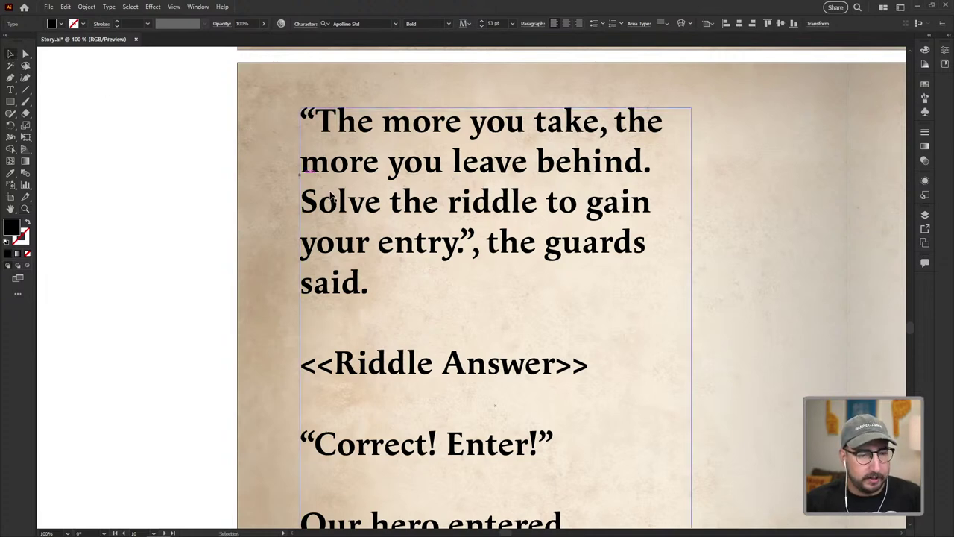
double_click(462, 240)
left_click_drag(463, 240, 316, 121)
left_click_drag(316, 121, 468, 252)
key("ctrl+c")
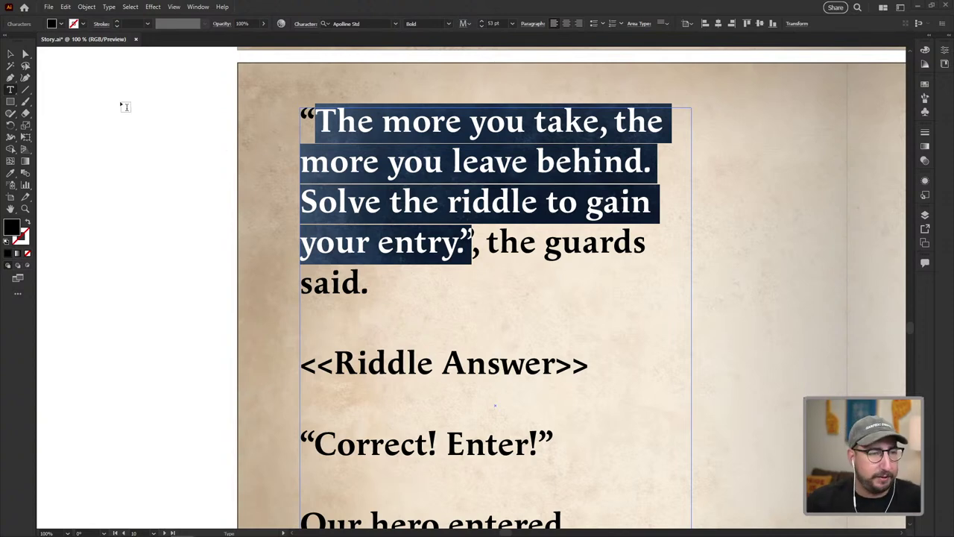
left_click(11, 54)
key("ctrl+minus")
left_click_drag(507, 293, 372, 264)
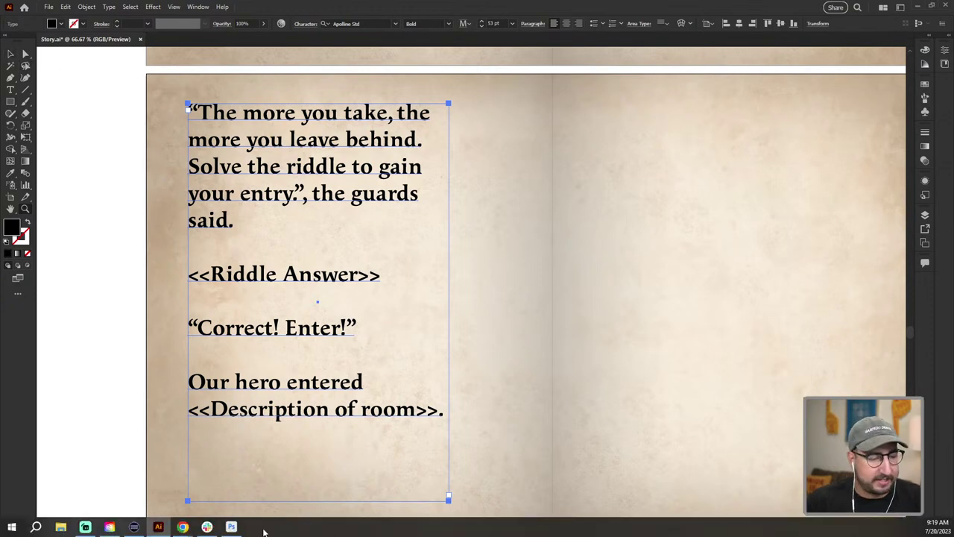
Switch to Firefly and brush out a guard-sized area in front of the gate's lower-right door for a generative fill.
mouse_move(182, 527)
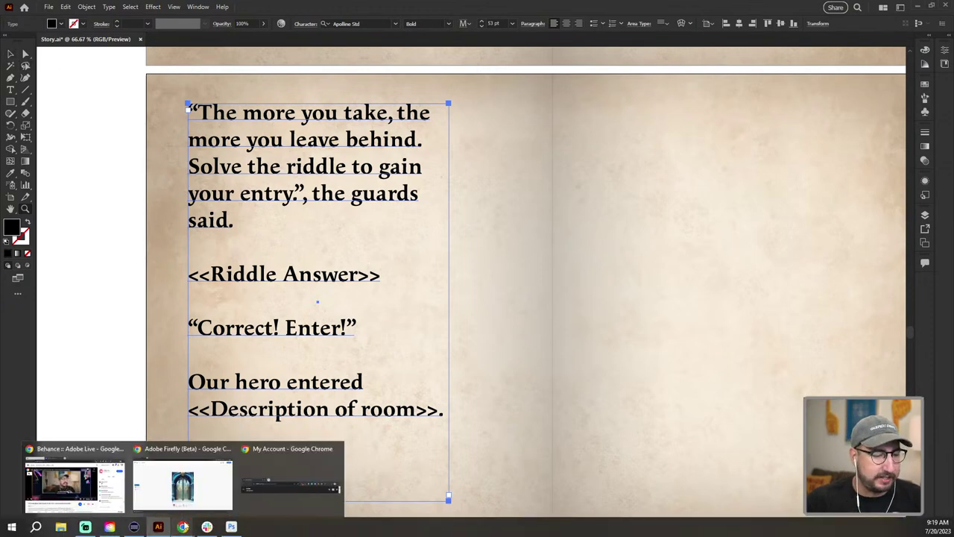
left_click(180, 502)
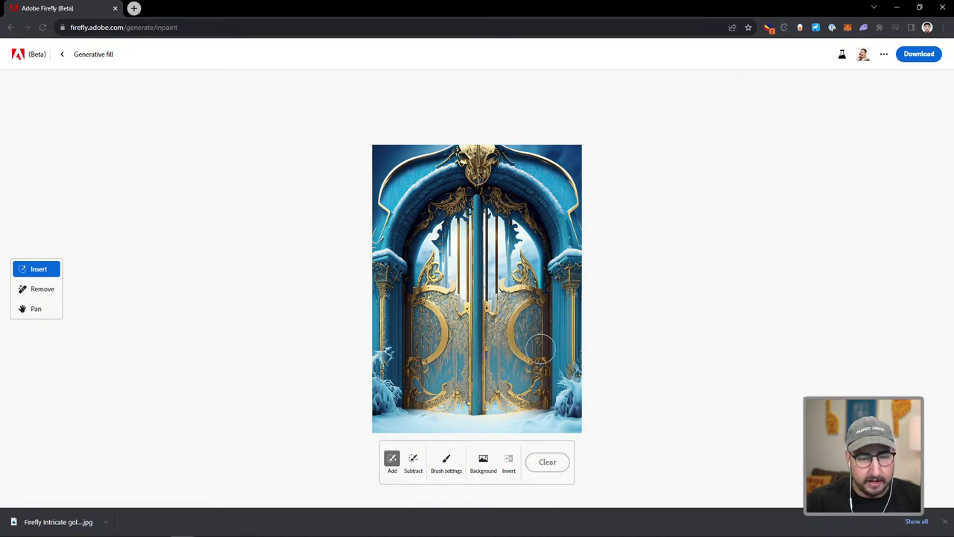
mouse_move(541, 335)
left_mouse_down()
mouse_move(531, 413)
mouse_move(555, 400)
mouse_move(546, 348)
mouse_move(542, 398)
mouse_move(530, 410)
mouse_move(519, 393)
mouse_move(523, 372)
mouse_move(531, 413)
mouse_move(550, 393)
left_mouse_up()
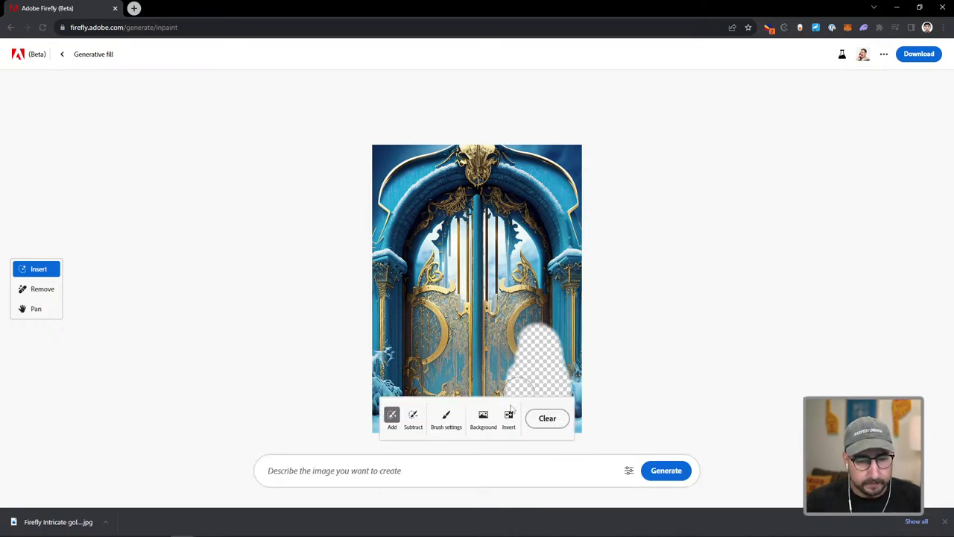
left_click(367, 473)
key("ctrl+v")
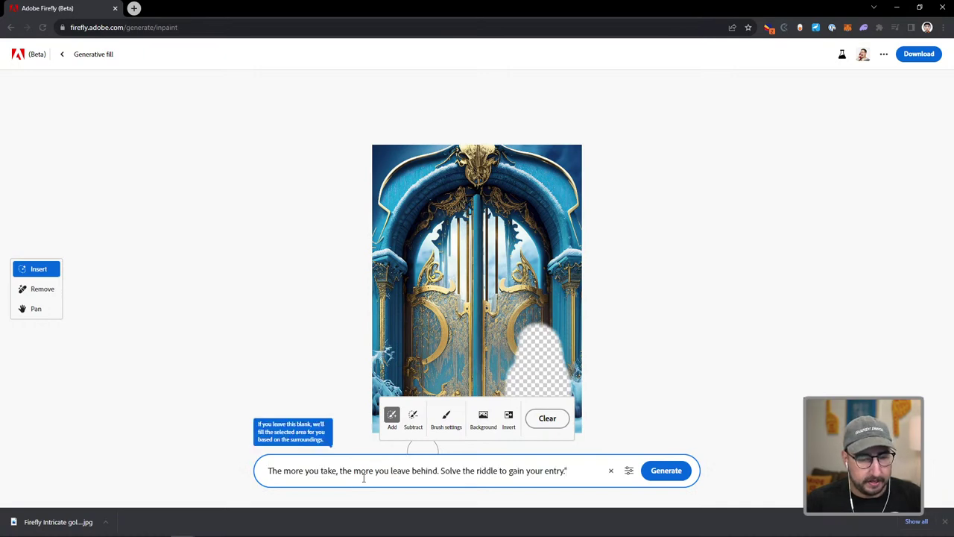
key("ctrl+z")
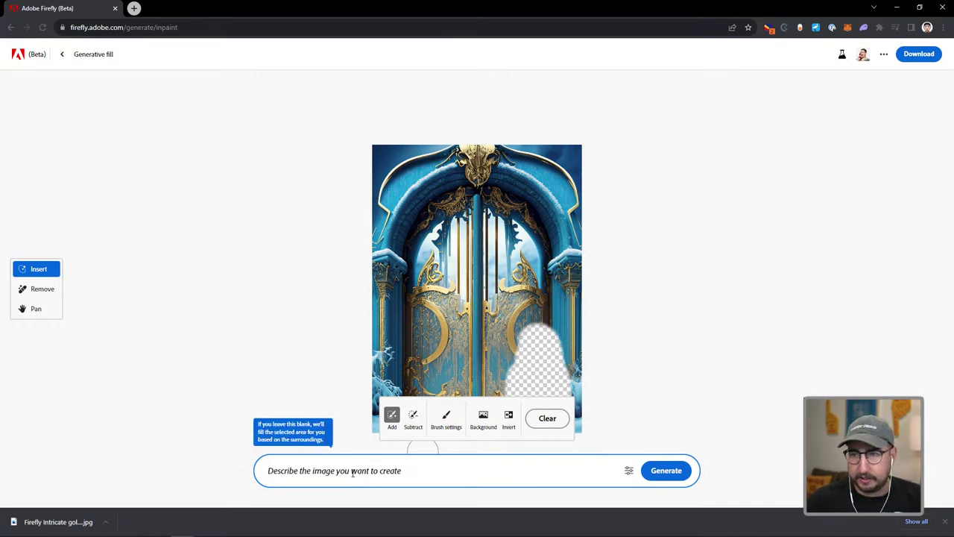
mouse_move(339, 530)
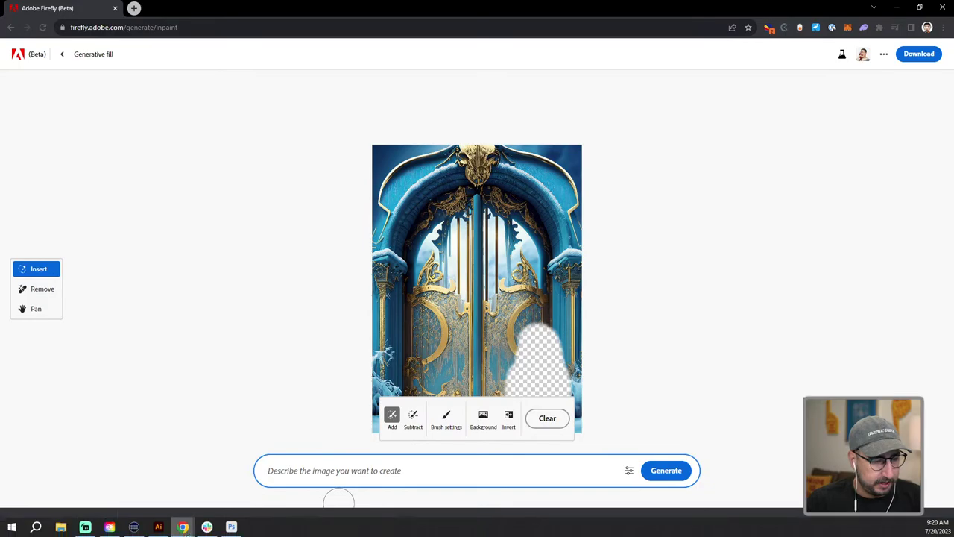
left_click(231, 527)
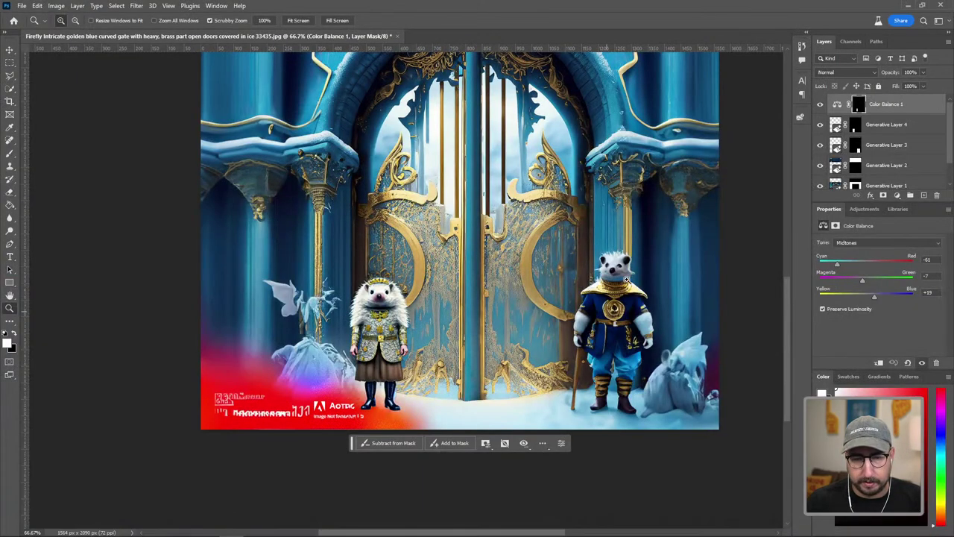
left_click(836, 124)
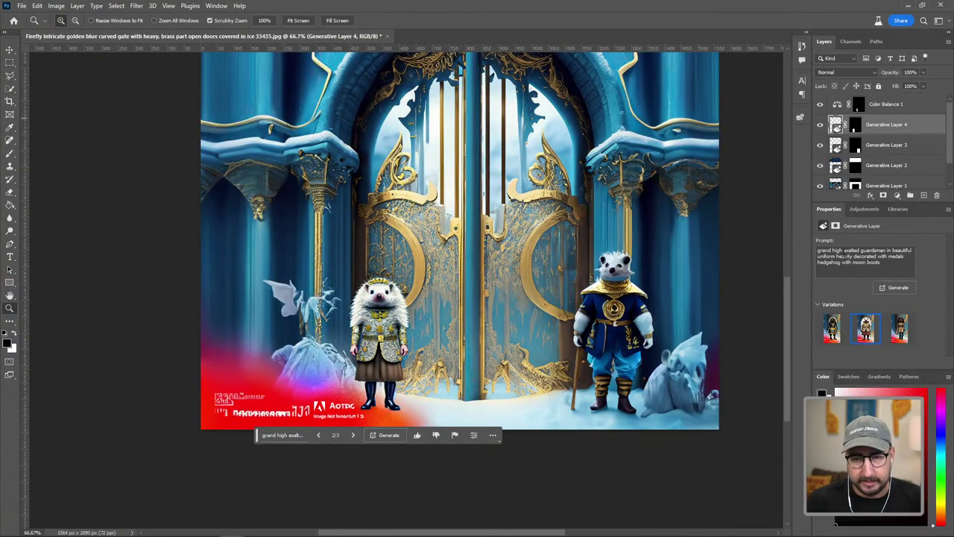
left_click(388, 434)
mouse_move(224, 528)
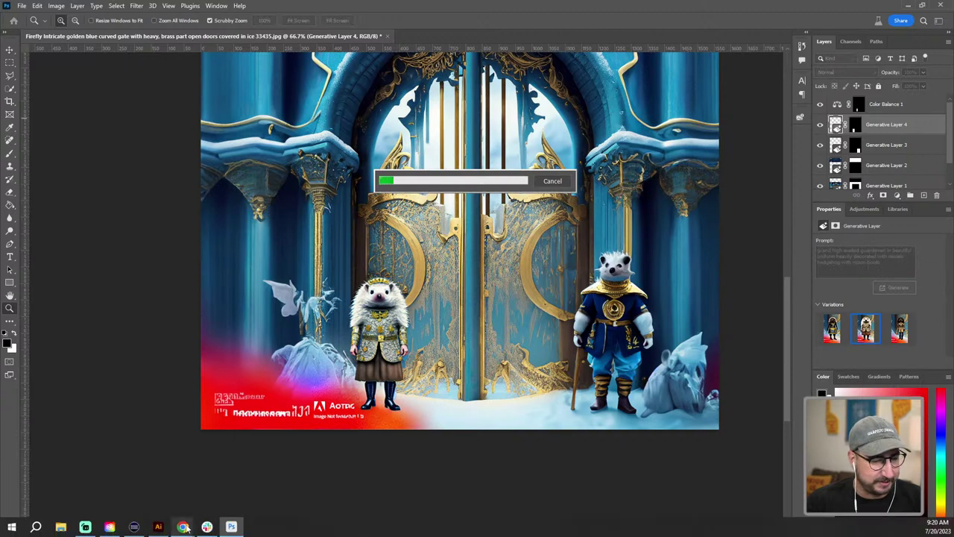
mouse_move(183, 527)
left_click(184, 488)
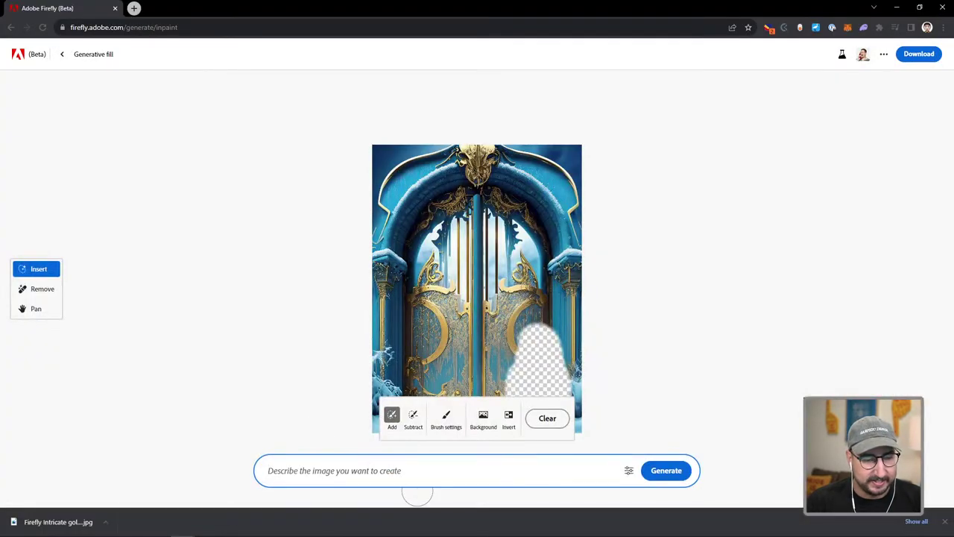
left_click(391, 471)
key("ctrl+v")
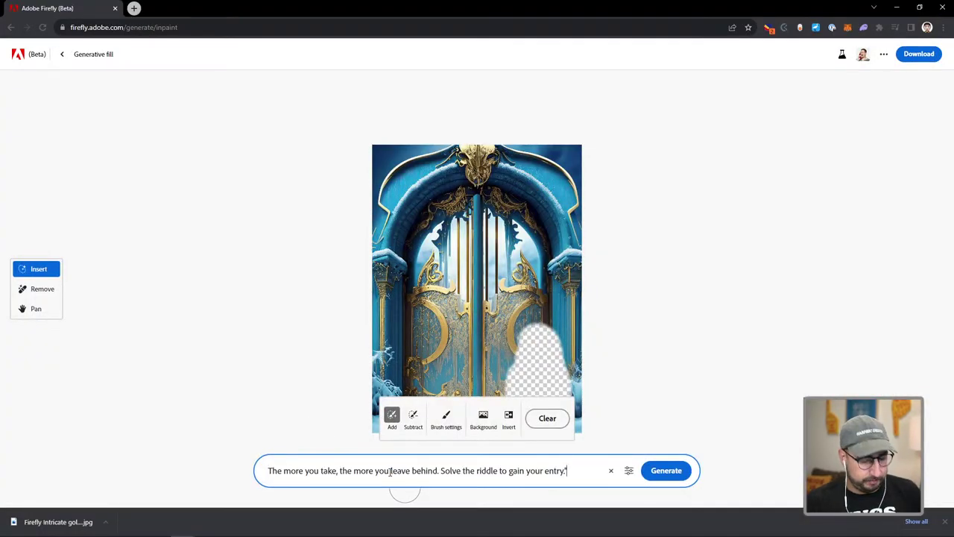
key("ctrl+z")
key("alt+Tab")
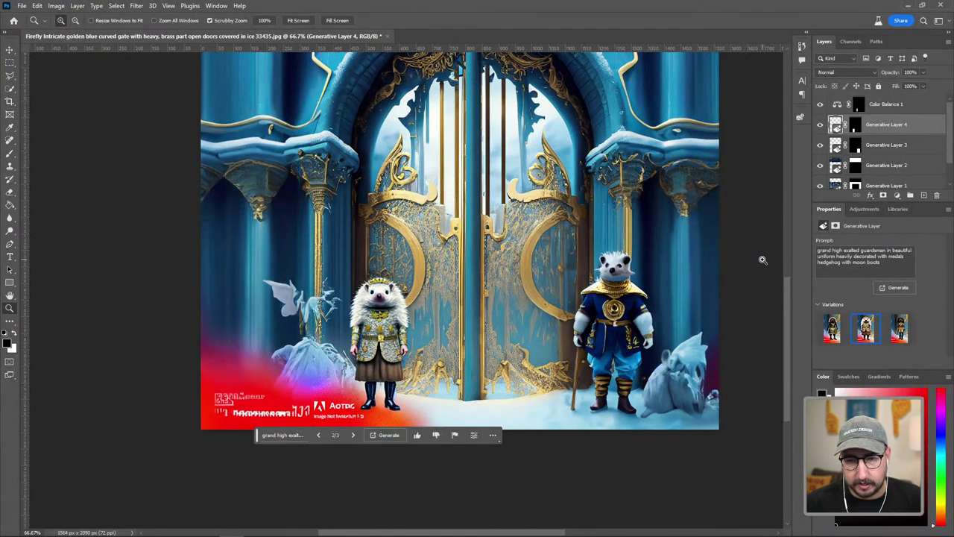
key("alt+Tab")
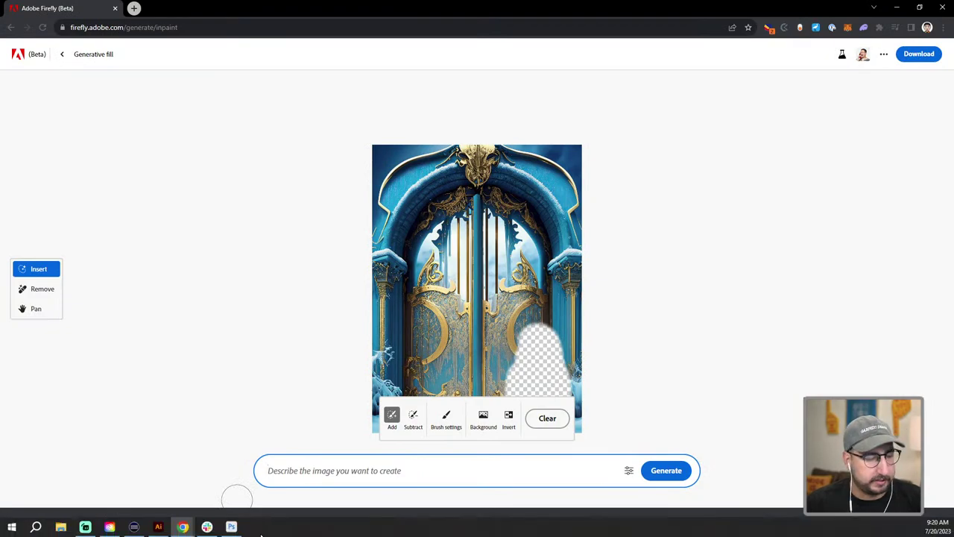
In the Illustrator story, return to page 9 and copy the guard description from "grand high exalted" through "medals", without the period.
left_click(158, 527)
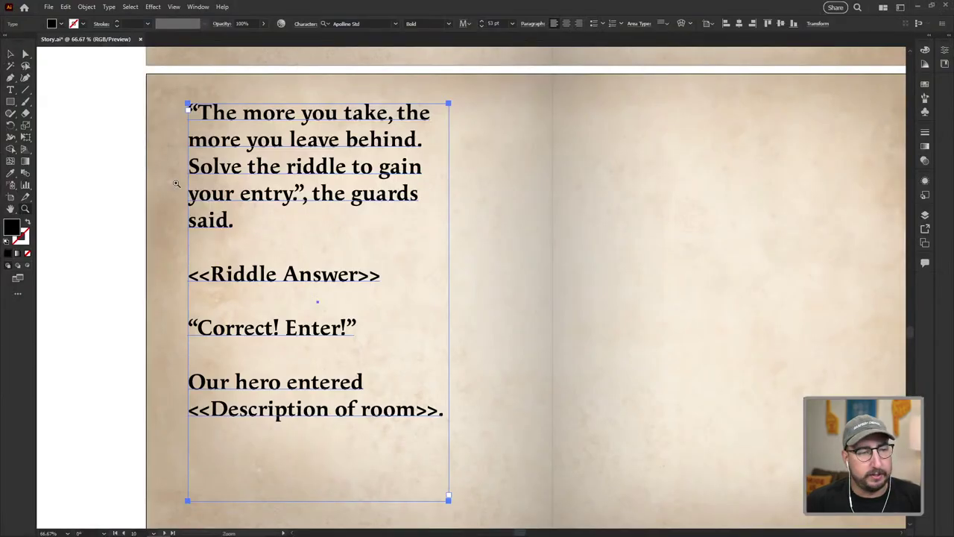
left_click(124, 533)
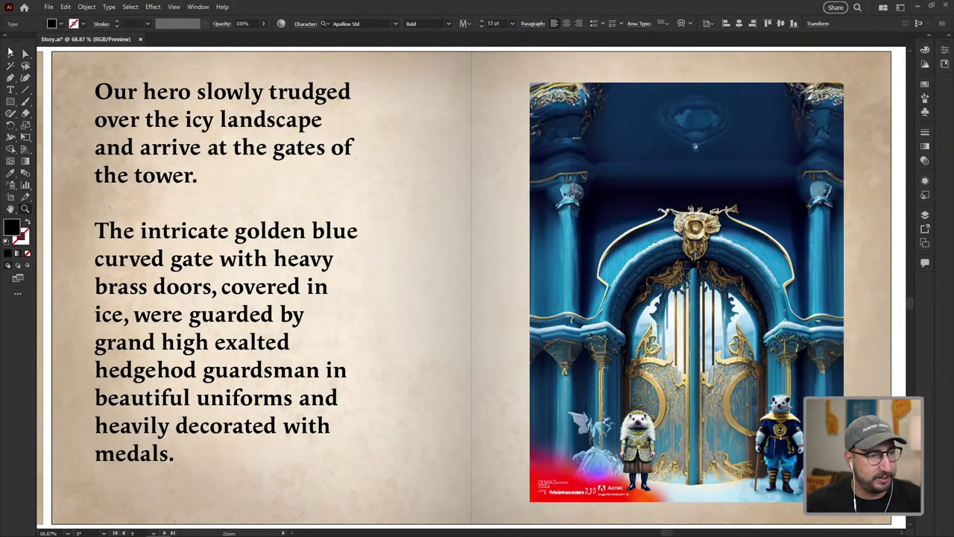
key("t")
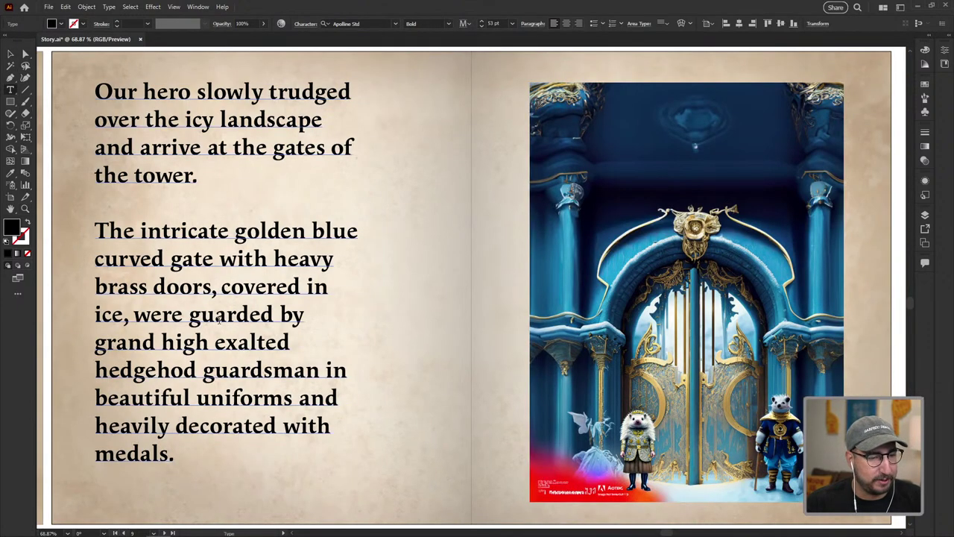
left_click_drag(98, 344, 177, 452)
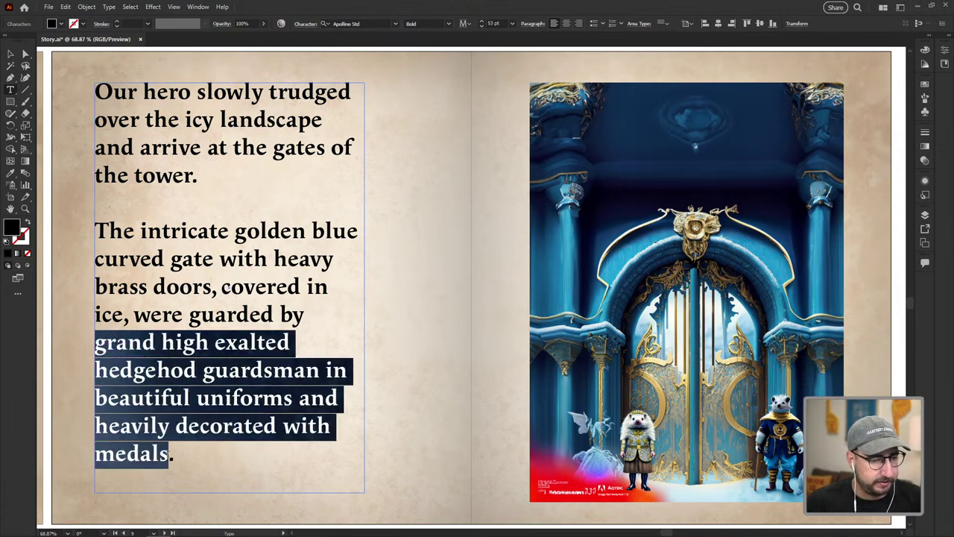
Paste the guard description as the Firefly fill prompt, correct "hedgehod" to "hedgehog", and generate the guard.
mouse_move(185, 528)
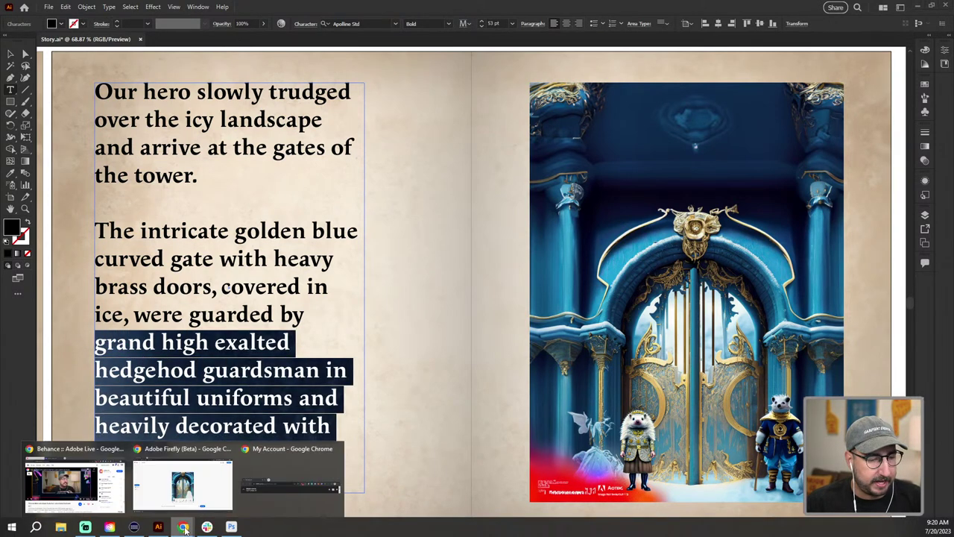
left_click(196, 492)
key("ctrl+v")
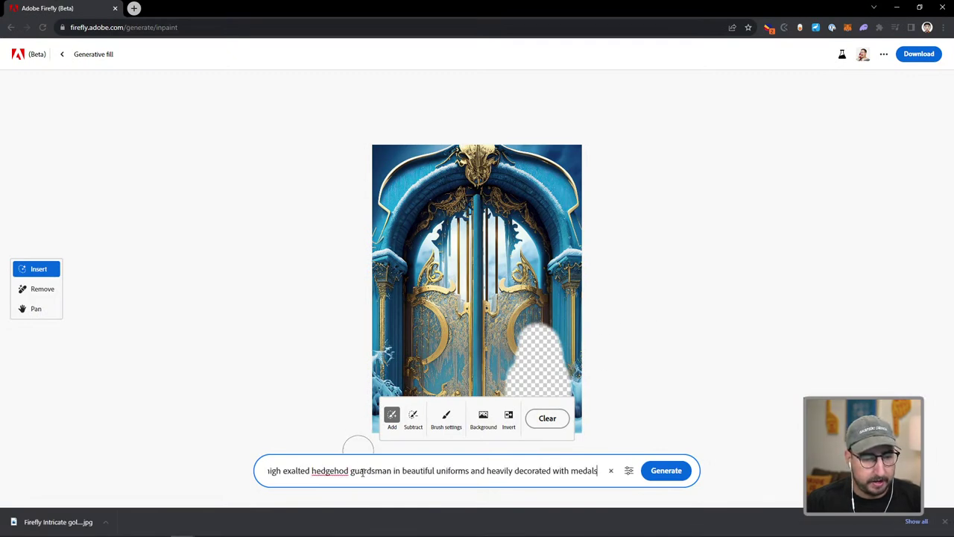
right_click(335, 470)
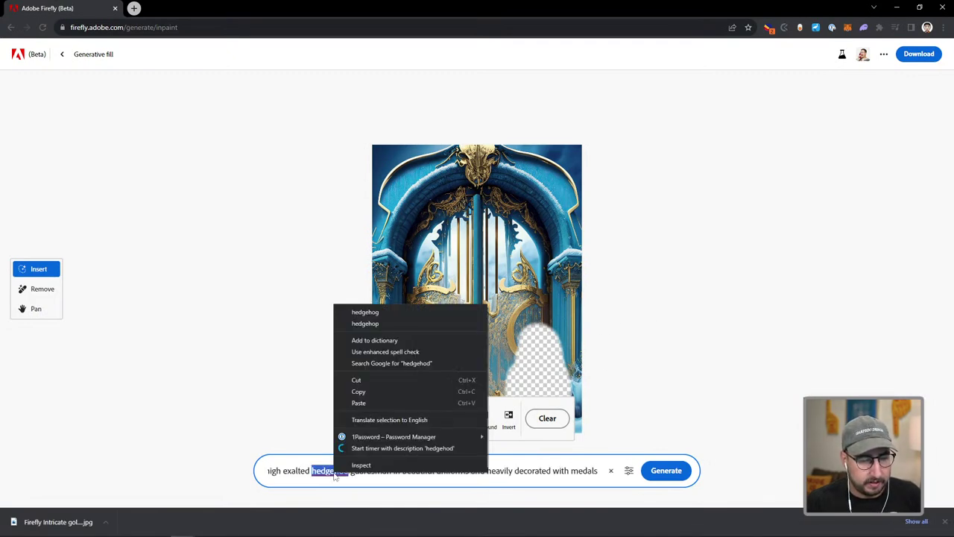
left_click(398, 312)
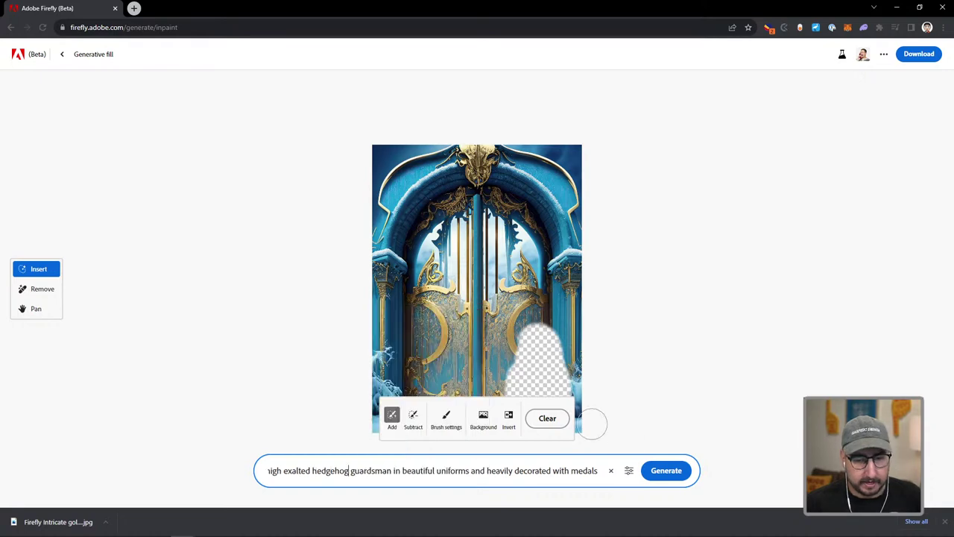
left_click(658, 470)
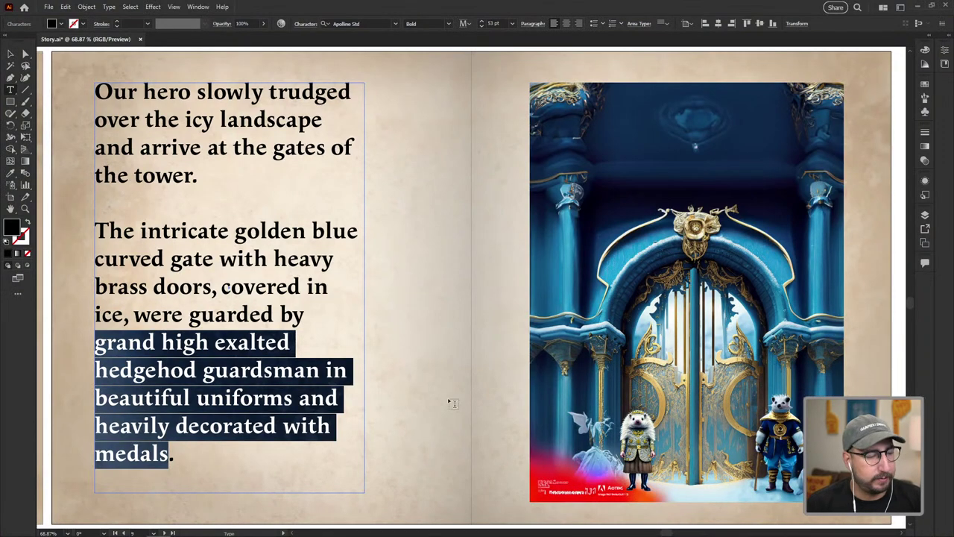
Advance the story to page 10, then return to Firefly, compare the generated guard variations and discard them.
left_click(165, 532)
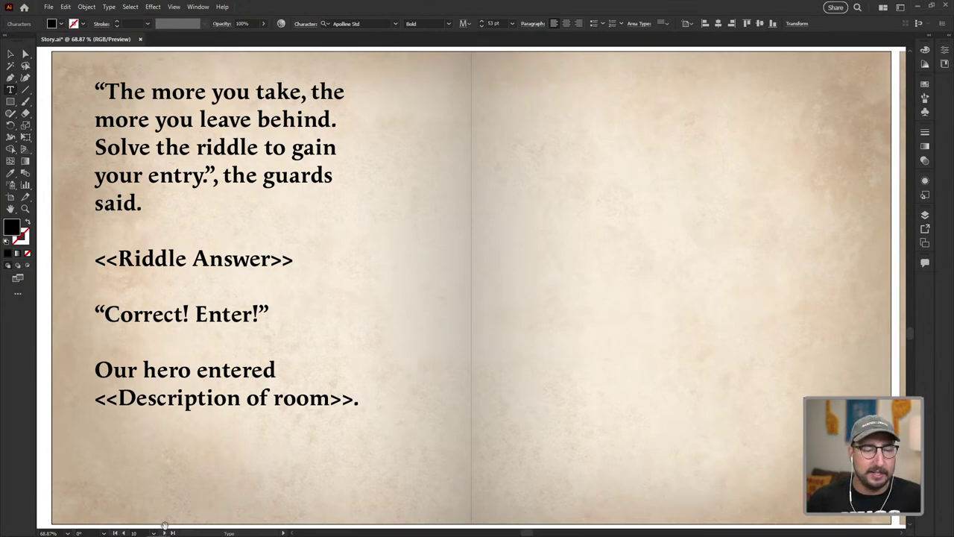
key("alt+Tab")
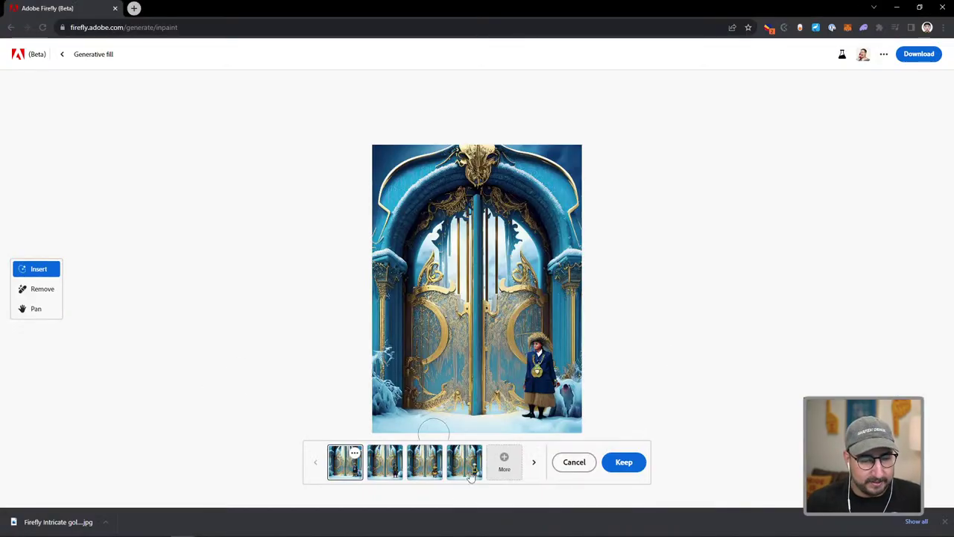
left_click(388, 472)
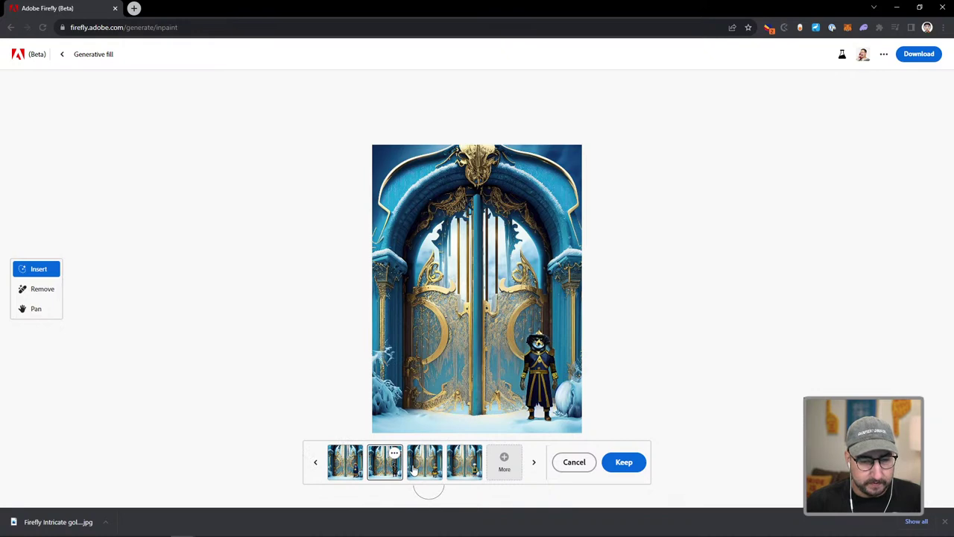
left_click(414, 469)
left_click(464, 470)
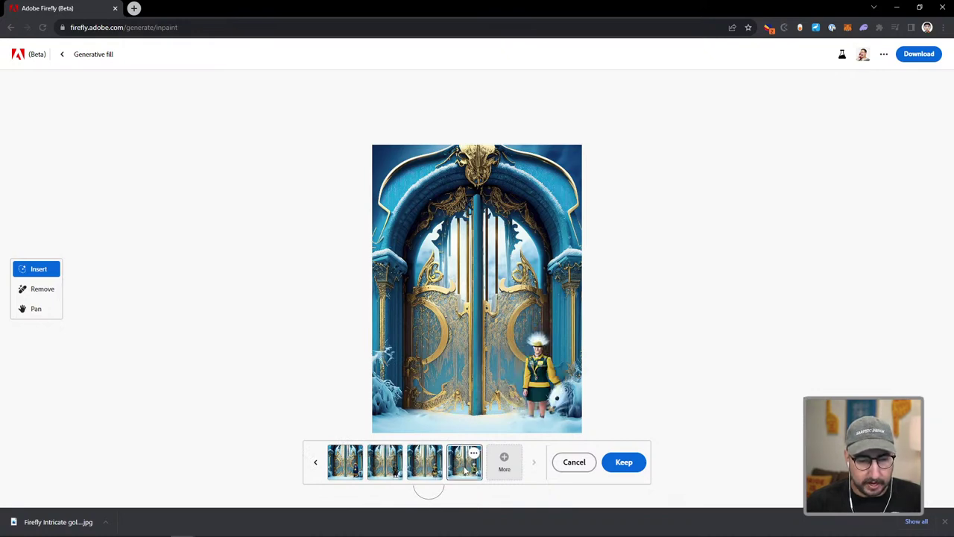
left_click(395, 473)
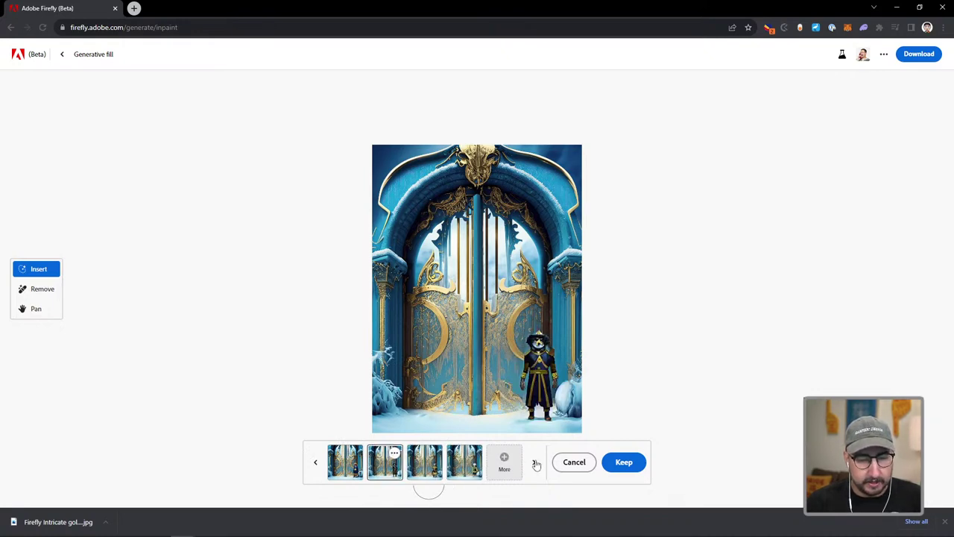
left_click(574, 462)
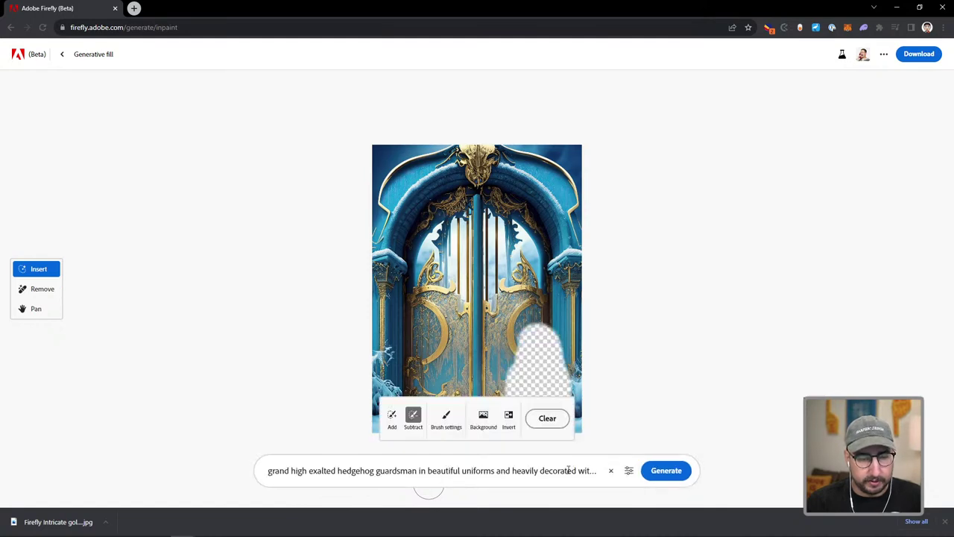
Add a "fantasy" descriptor before "grand high exalted hedgehog guardsman" in the prompt and generate new guard variations.
left_click(279, 471)
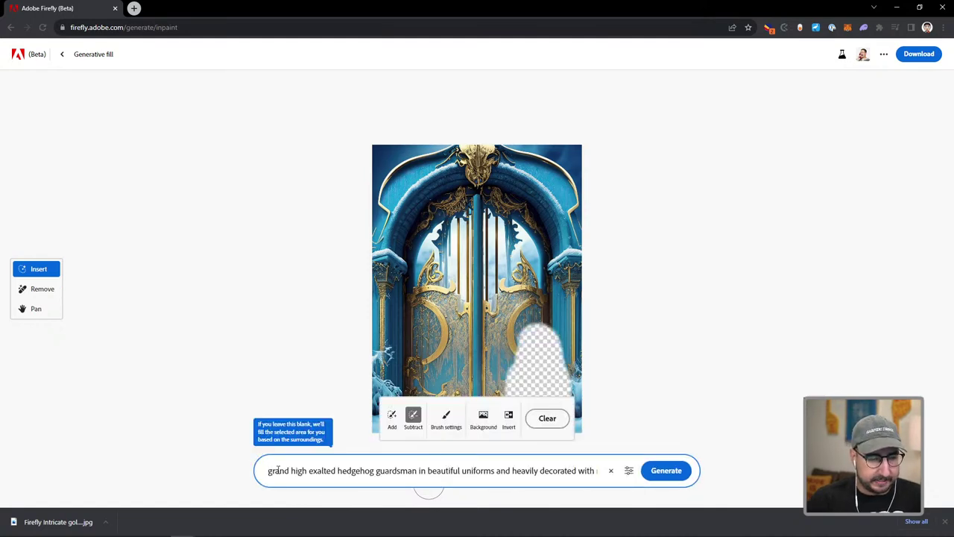
type("fantasy a")
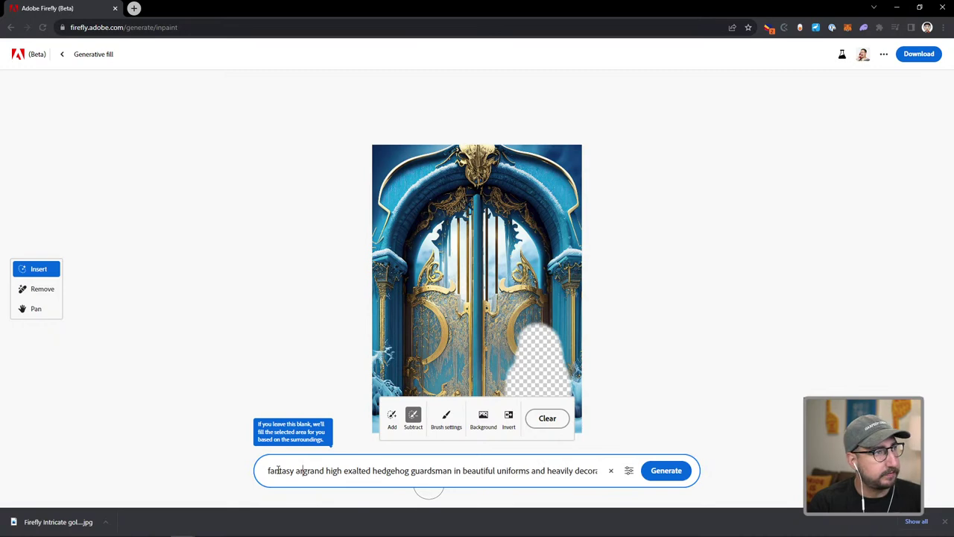
type("n")
key("Return")
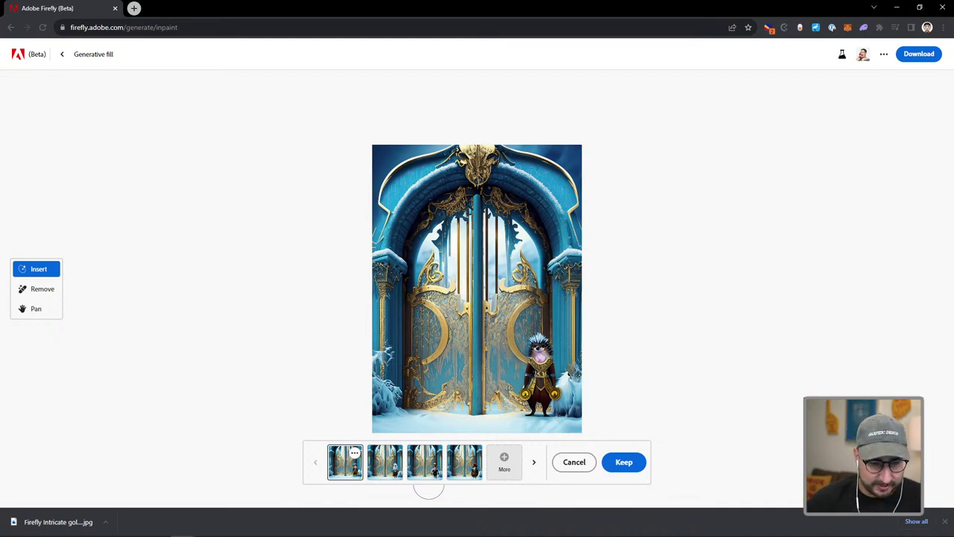
Compare the new guard variations and keep the fourth one, the hedgehog in a plumed black hat.
left_click(393, 465)
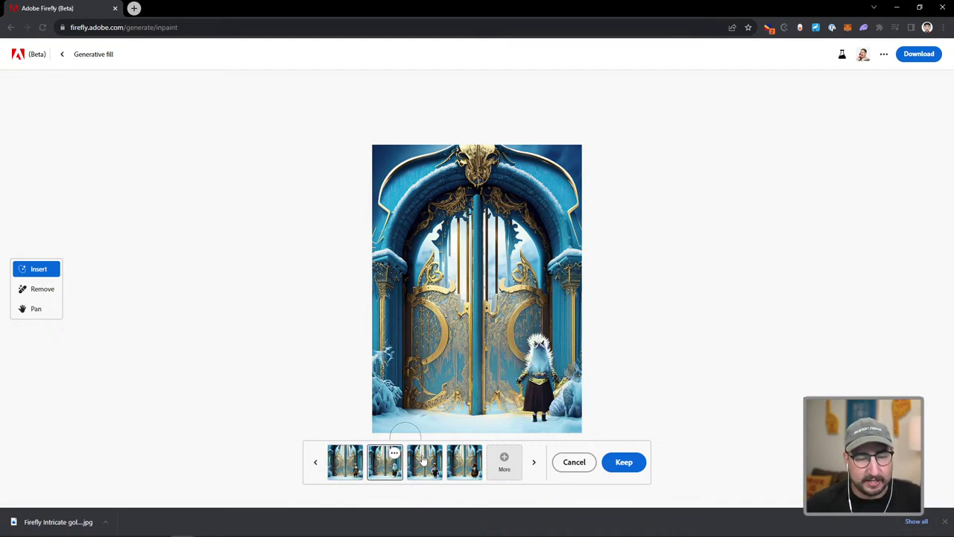
left_click(424, 461)
left_click(459, 469)
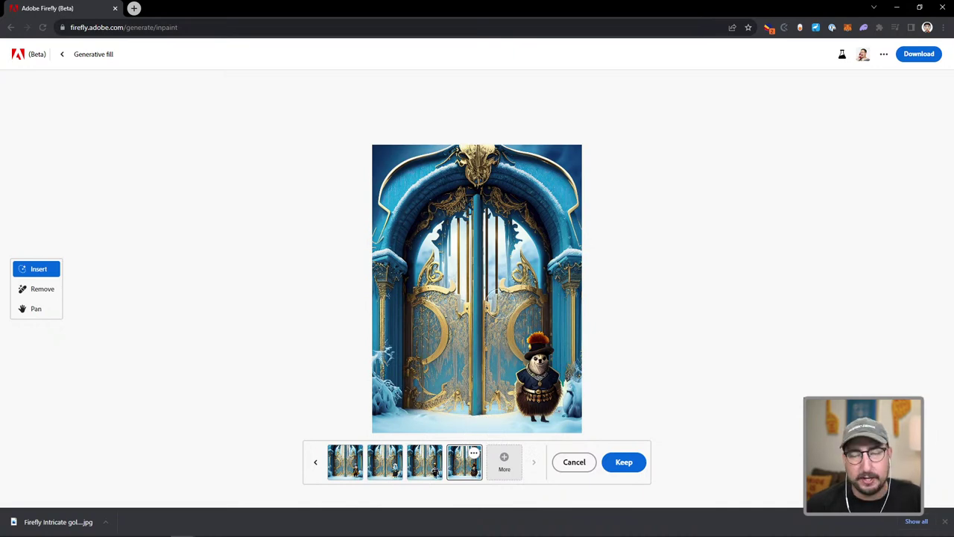
left_click(574, 461)
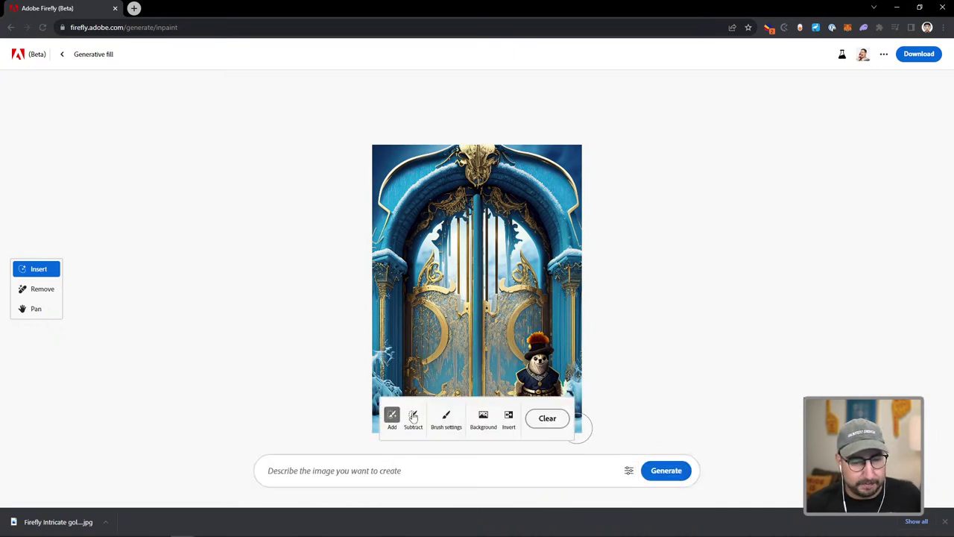
key("space")
left_click_drag(440, 358, 460, 283)
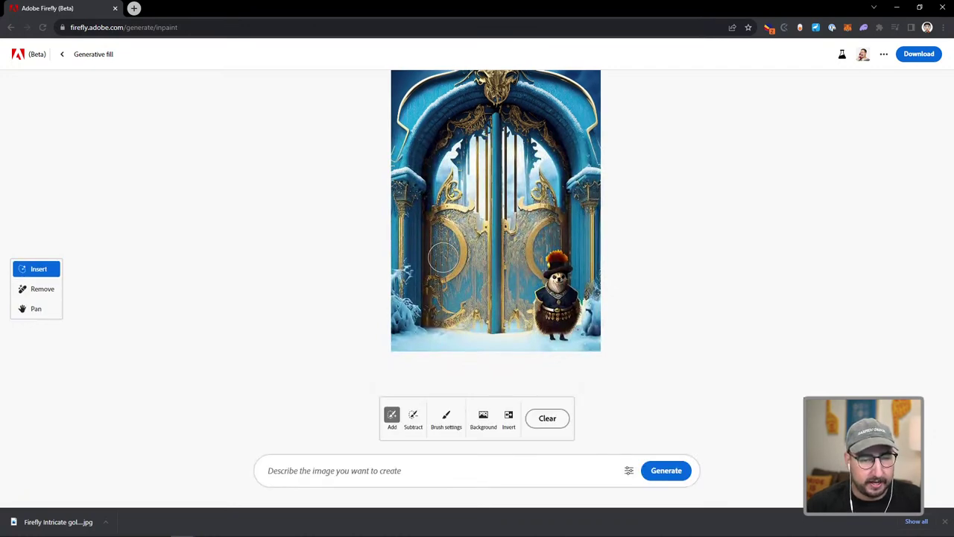
Mask the lower part of the gate's left door and generate a second guard from the pasted hedgehog guardsman prompt with "fantasy" appended.
mouse_move(444, 257)
left_mouse_down()
mouse_move(419, 329)
mouse_move(437, 337)
mouse_move(452, 322)
mouse_move(466, 285)
mouse_move(450, 260)
mouse_move(432, 325)
mouse_move(421, 295)
mouse_move(448, 285)
mouse_move(448, 310)
left_mouse_up()
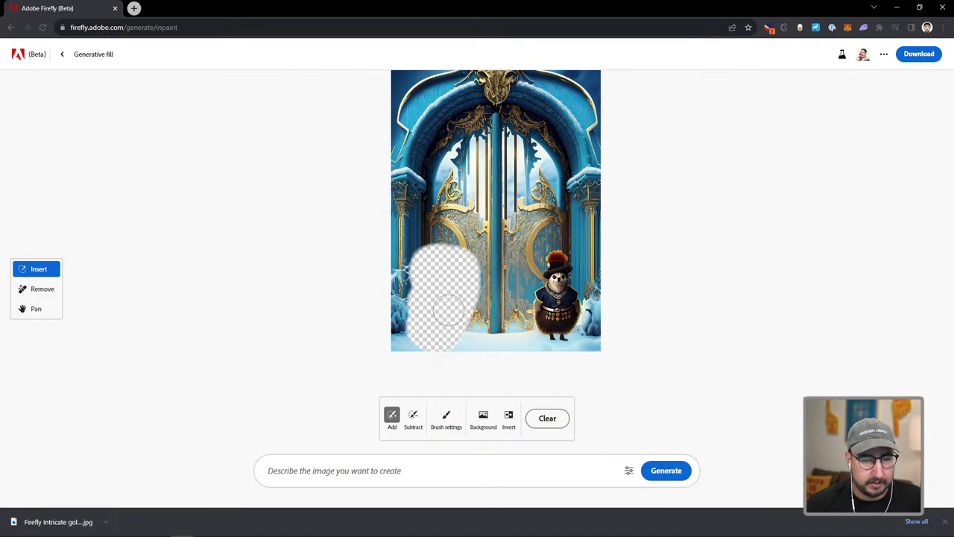
left_click(384, 470)
key("ctrl+v")
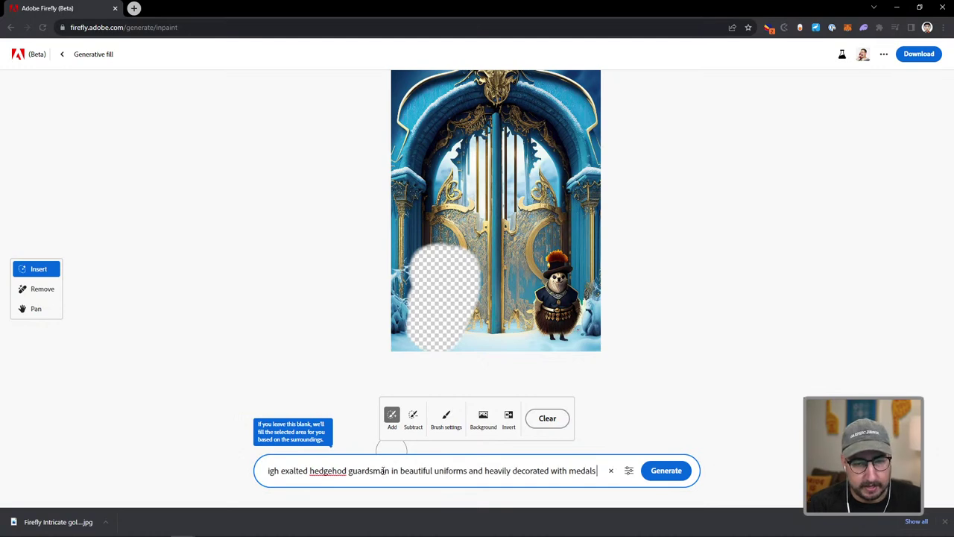
type("fantasy")
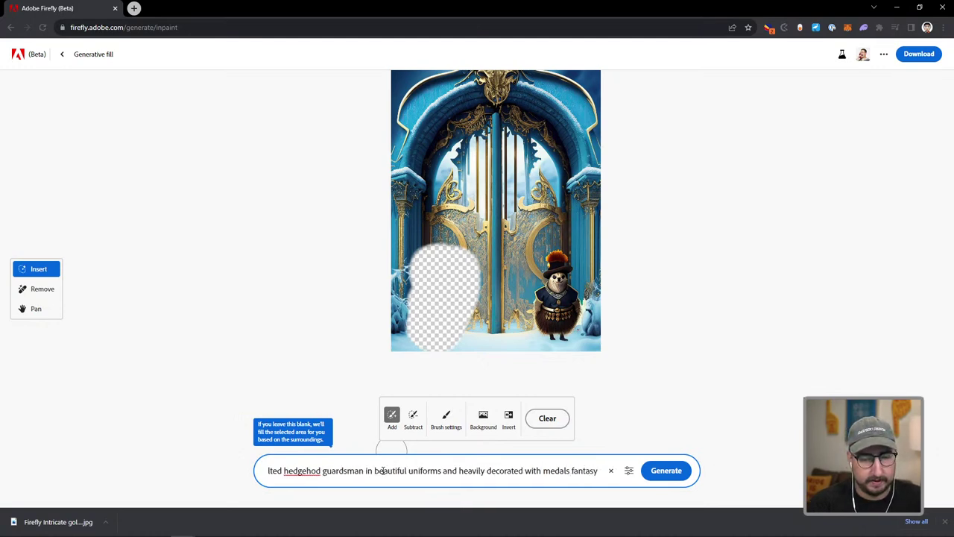
key("Return")
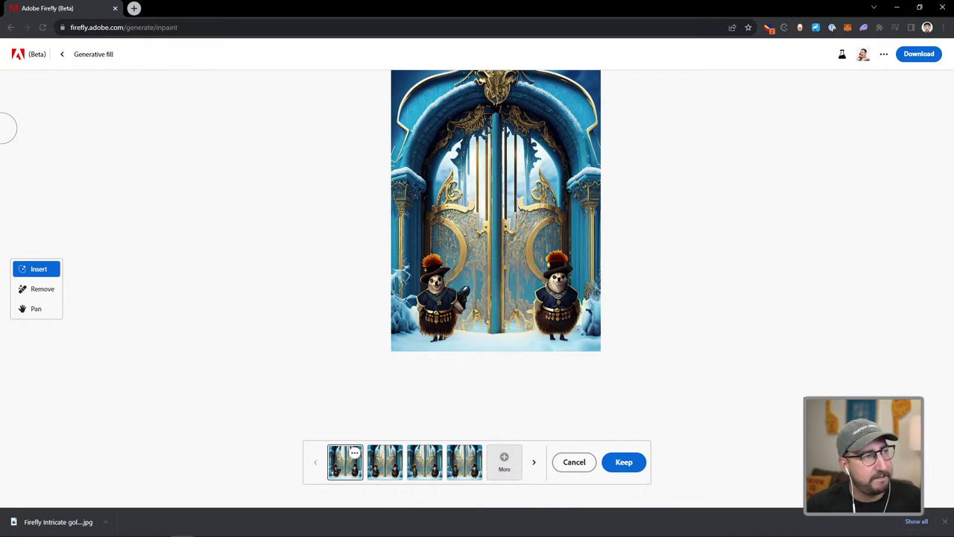
Switch to Illustrator and replace the <<Riddle Answer>> placeholder on page 10 with "Footsteps!".
mouse_move(378, 531)
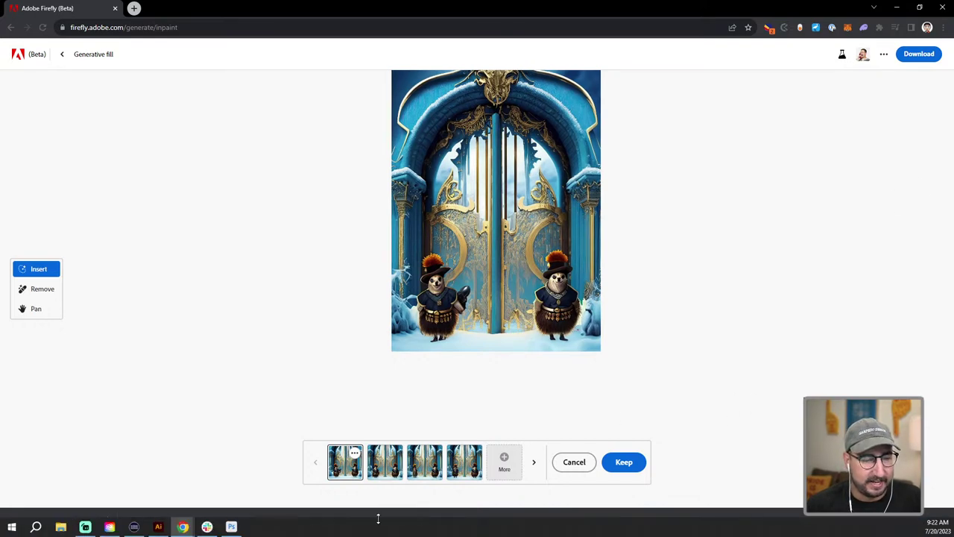
left_click(158, 526)
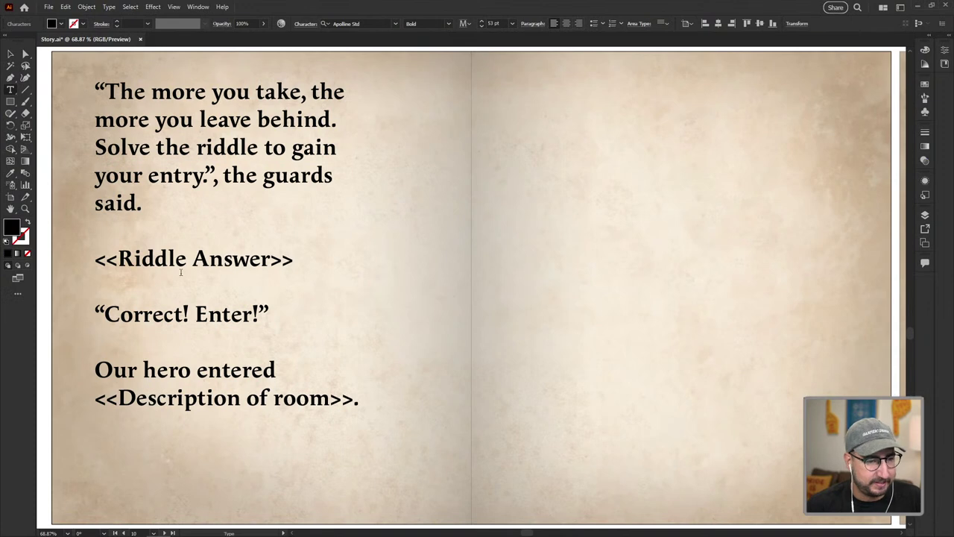
left_click(210, 260)
left_click_drag(293, 261, 96, 268)
type("Foo")
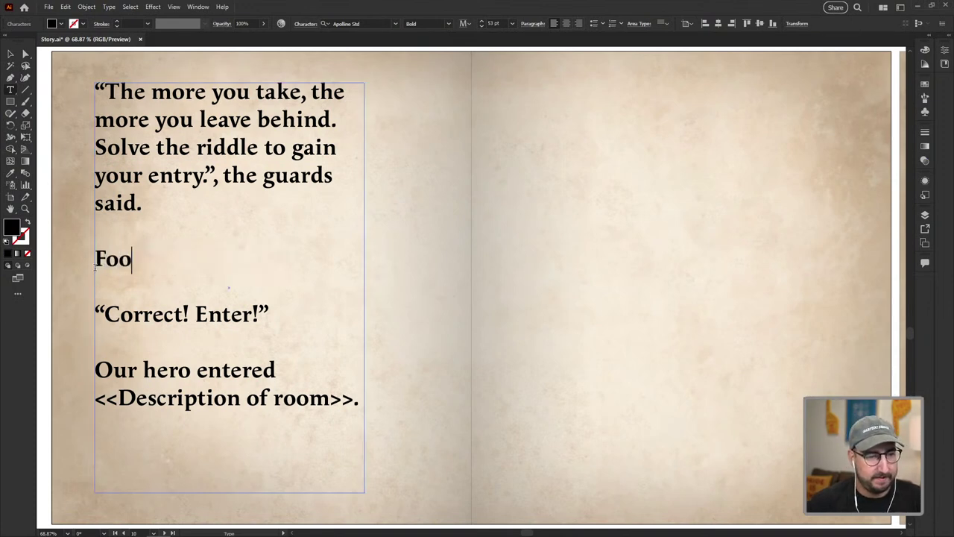
type("tsteps!")
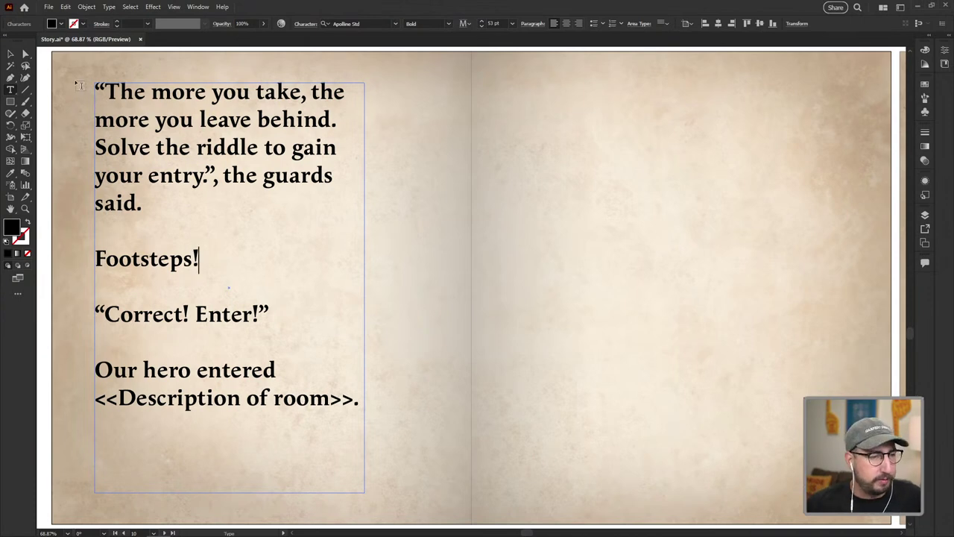
left_click(11, 54)
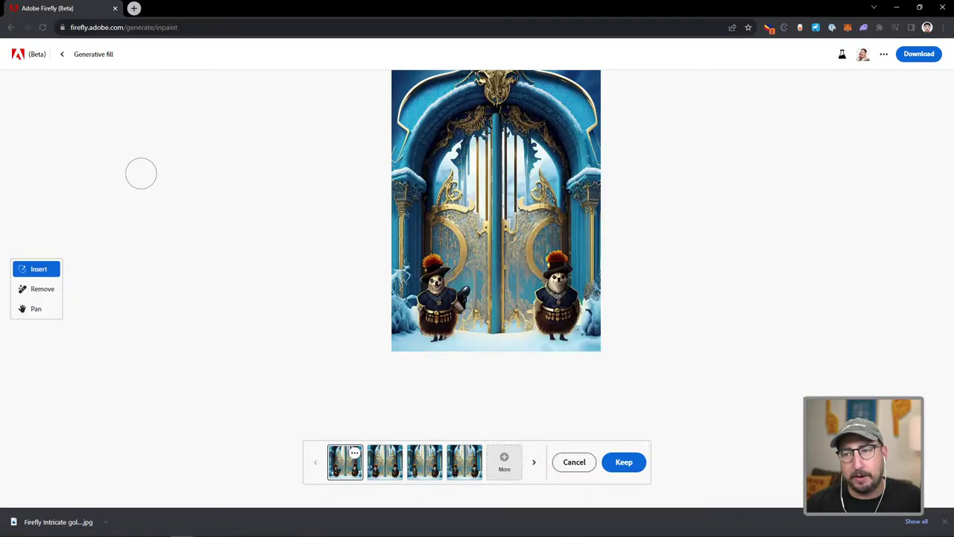
Return to Firefly, leave Generative fill for Text to image, and generate images from the prompt "Grand ballroom".
left_click(63, 55)
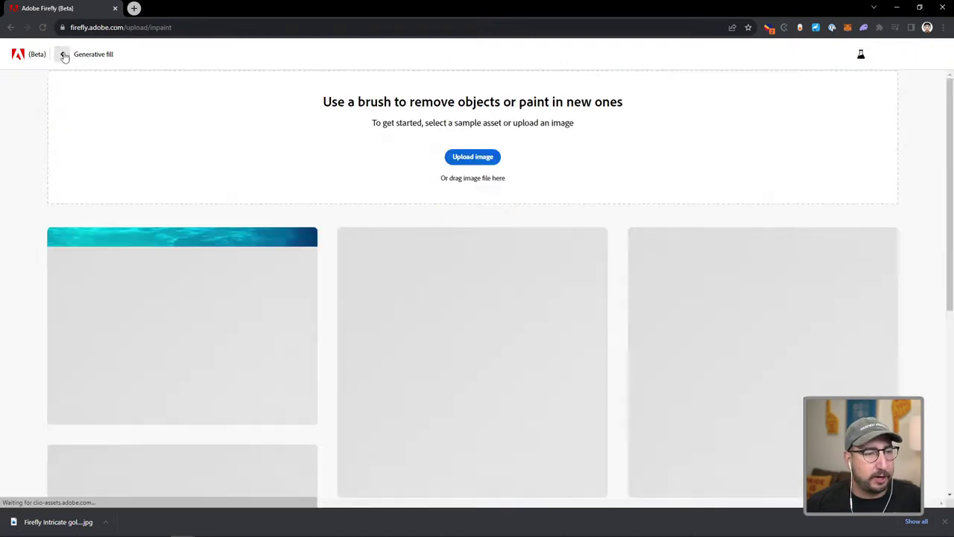
left_click(63, 56)
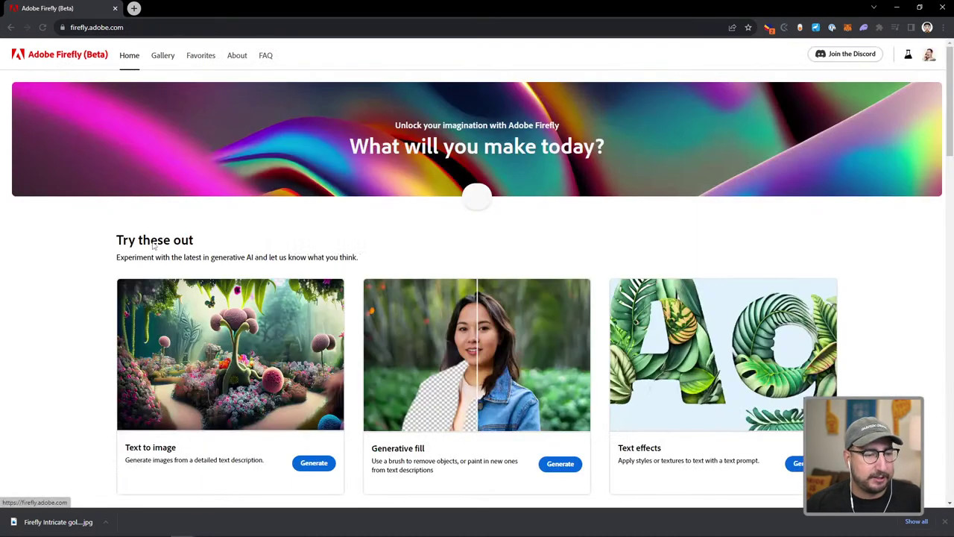
left_click(239, 469)
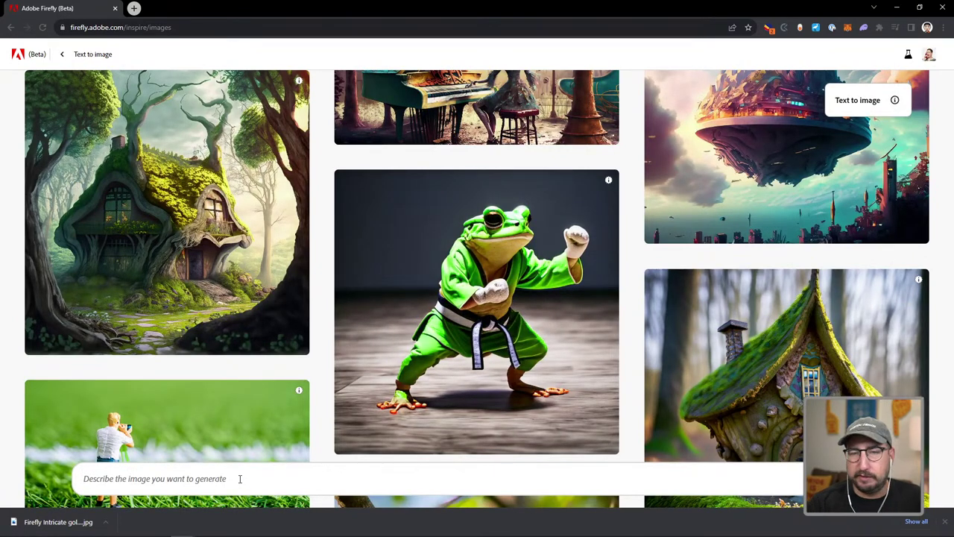
type("Grand bal")
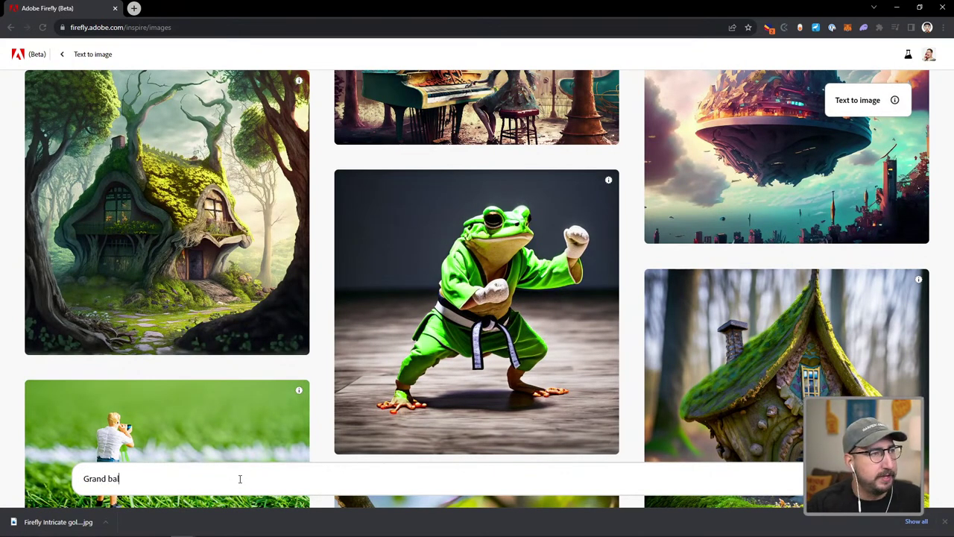
type("lroom")
key("Return")
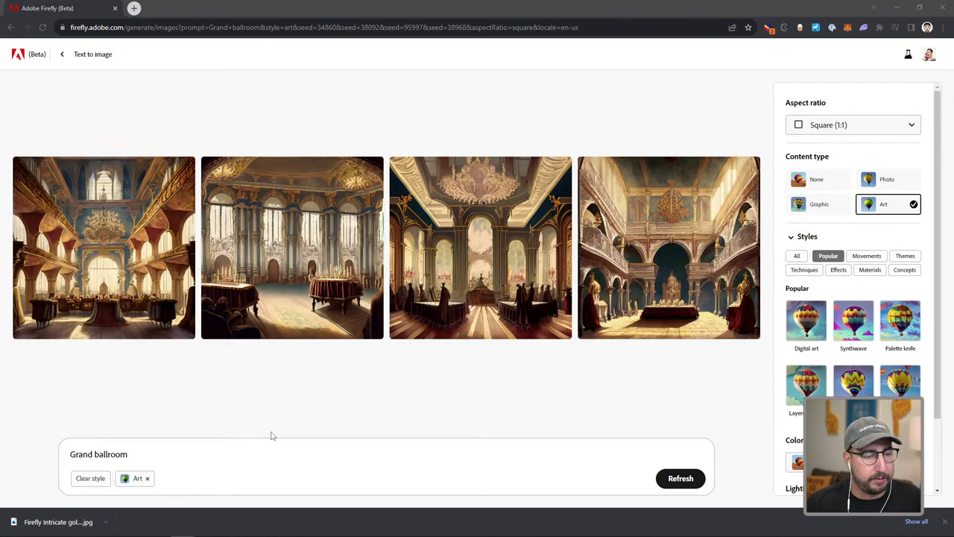
Set the aspect ratio to Portrait (3:4) and generate images from "A long blue icy hallway with golden lacy domed ceiling".
left_click(878, 129)
left_click(827, 173)
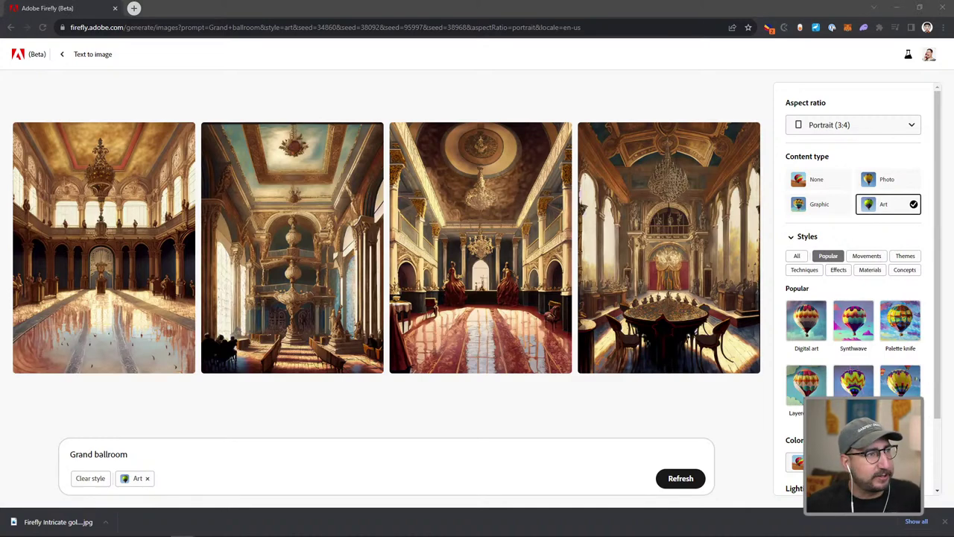
triple_click(184, 454)
type("A long blue icy hallway with golden lacy domed ceiling")
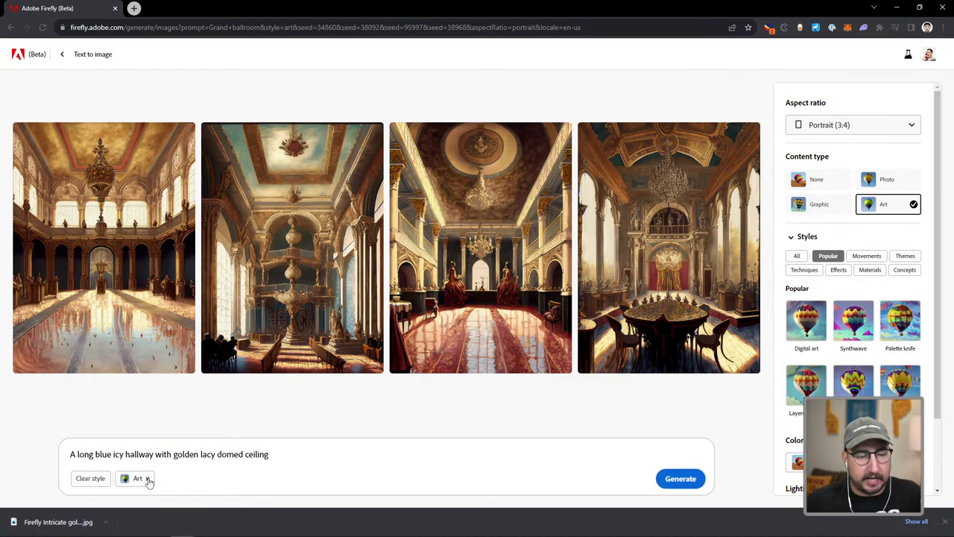
left_click(677, 477)
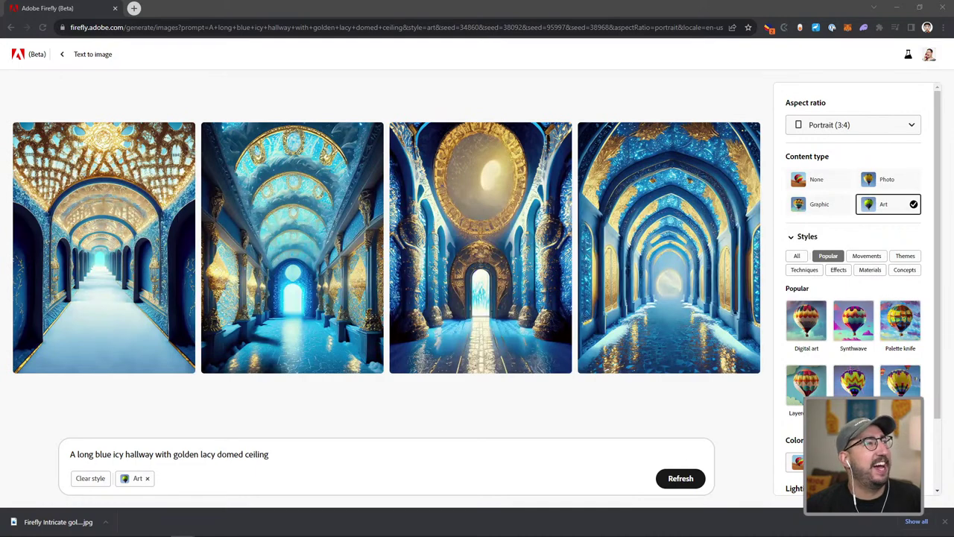
Append "with a throne" to the icy hallway prompt and generate new images.
mouse_move(320, 237)
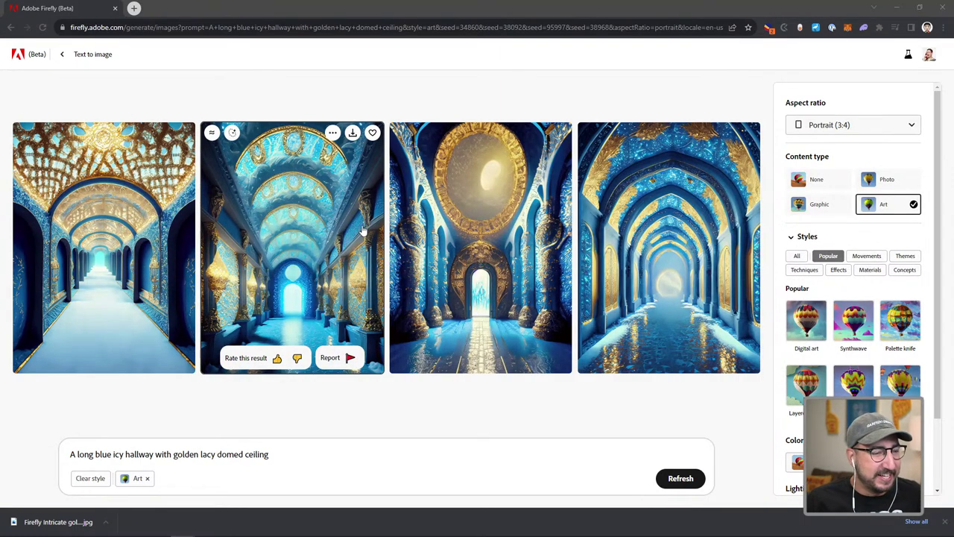
left_click(297, 459)
type("wit")
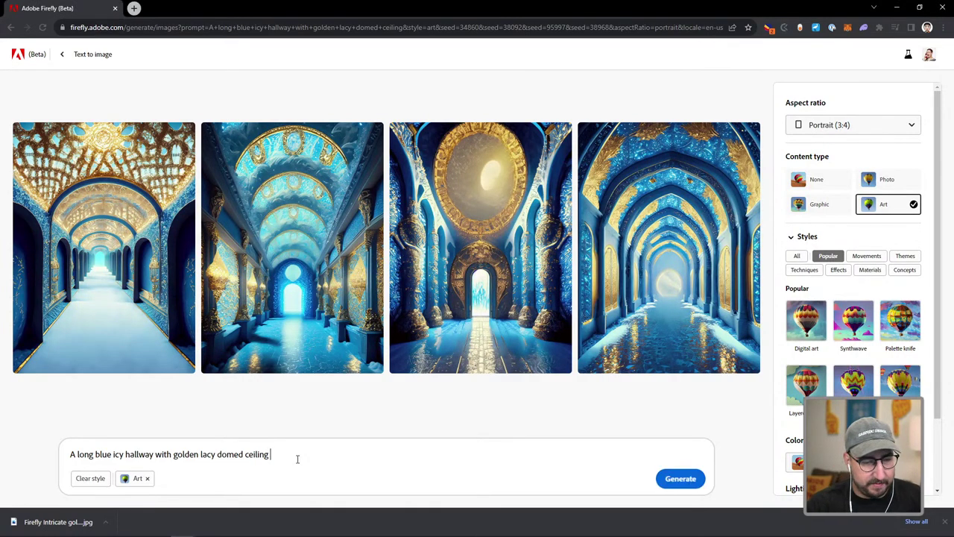
type("h a throne")
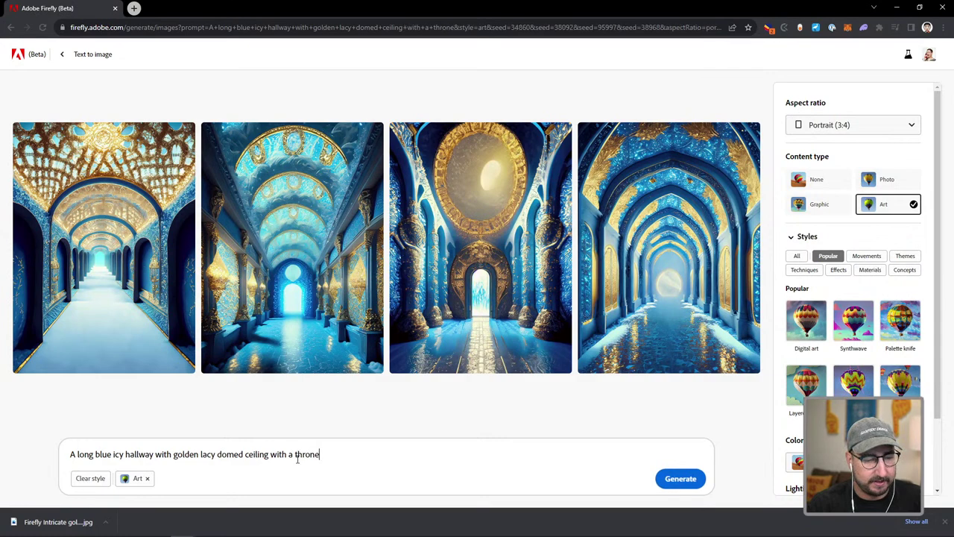
key("Return")
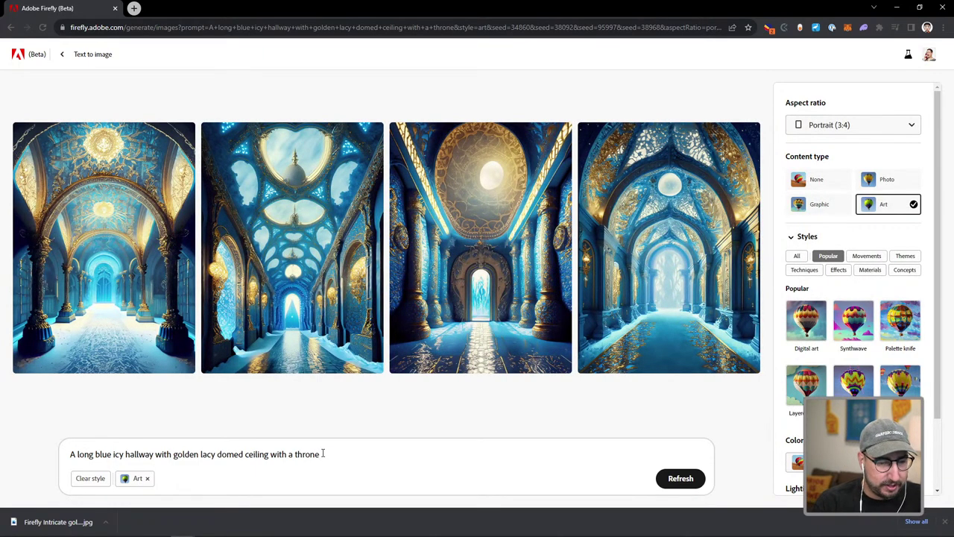
Extend the end of the hallway prompt with "chair in the distance" and generate new images.
type("in the di")
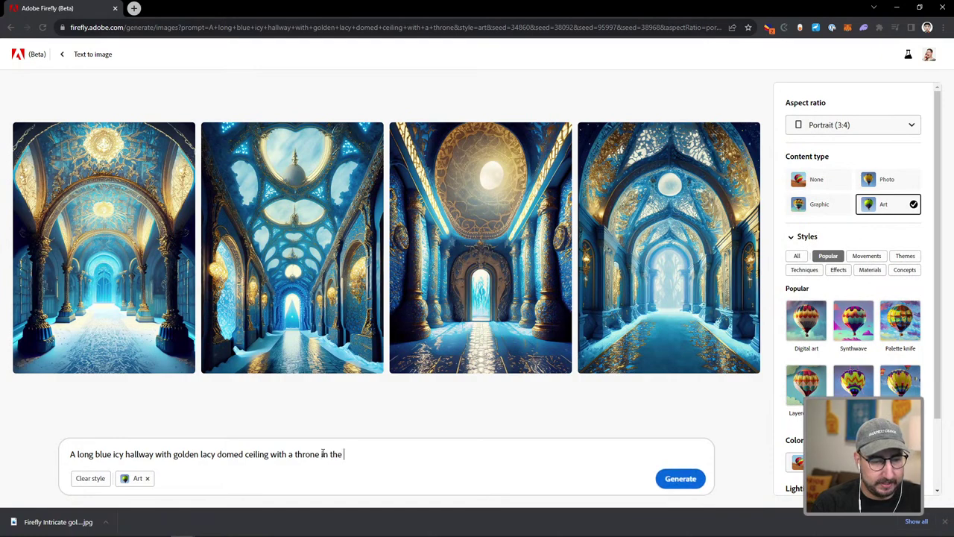
key("BackSpace")
key("BackSpace")
key("BackSpace")
key("BackSpace")
key("BackSpace")
key("BackSpace")
key("BackSpace")
key("BackSpace")
key("BackSpace")
key("BackSpace")
type("c")
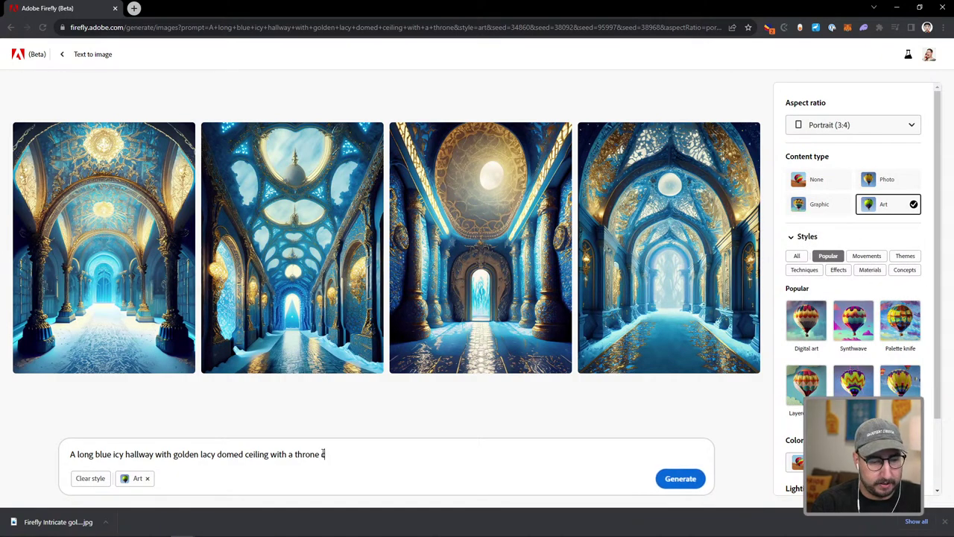
type("hair in the distance")
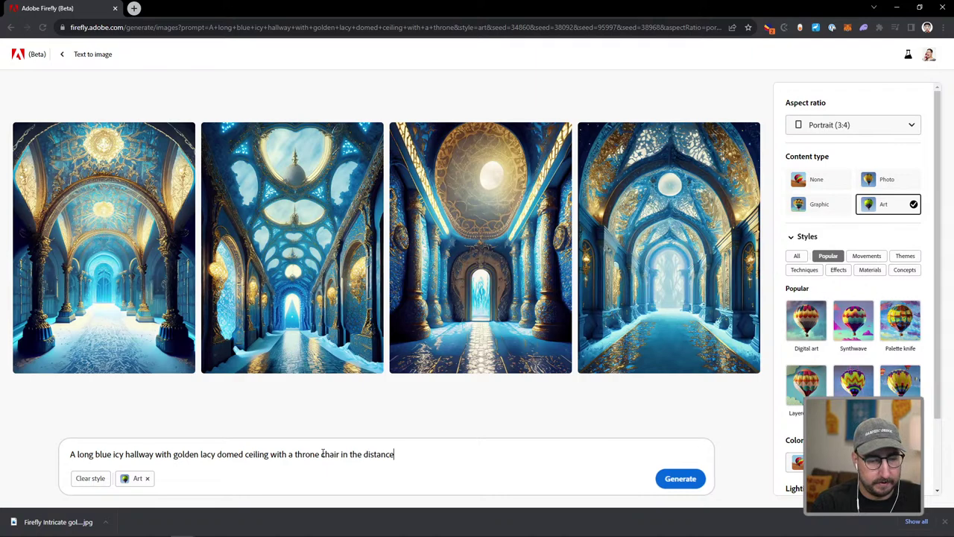
key("Return")
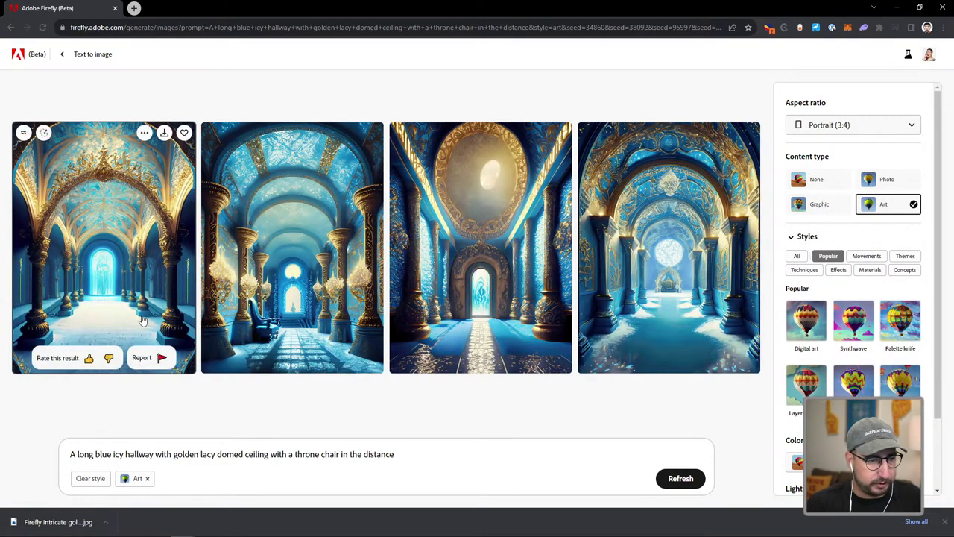
Compare the four enlarged hallway images and download the fourth one, with the throne beneath the round window.
left_click(133, 260)
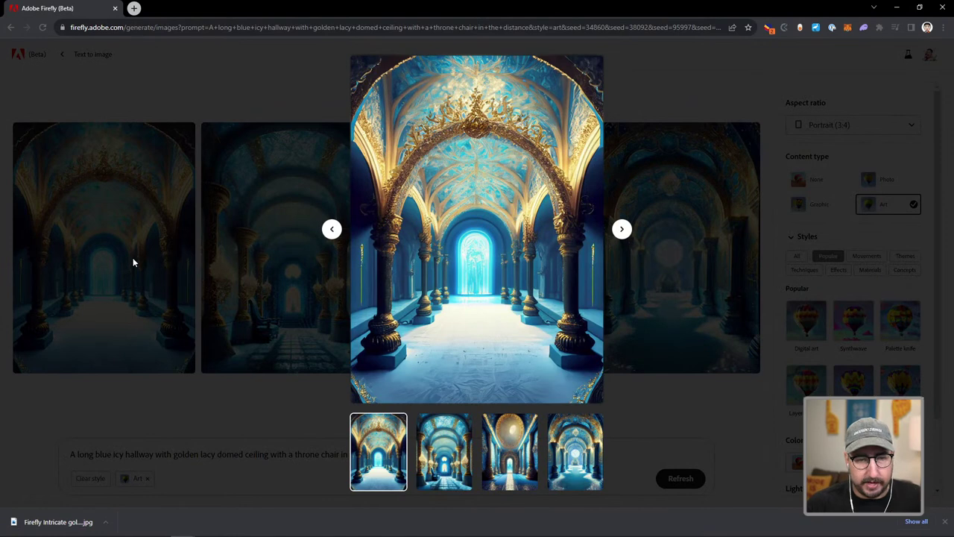
key("Right")
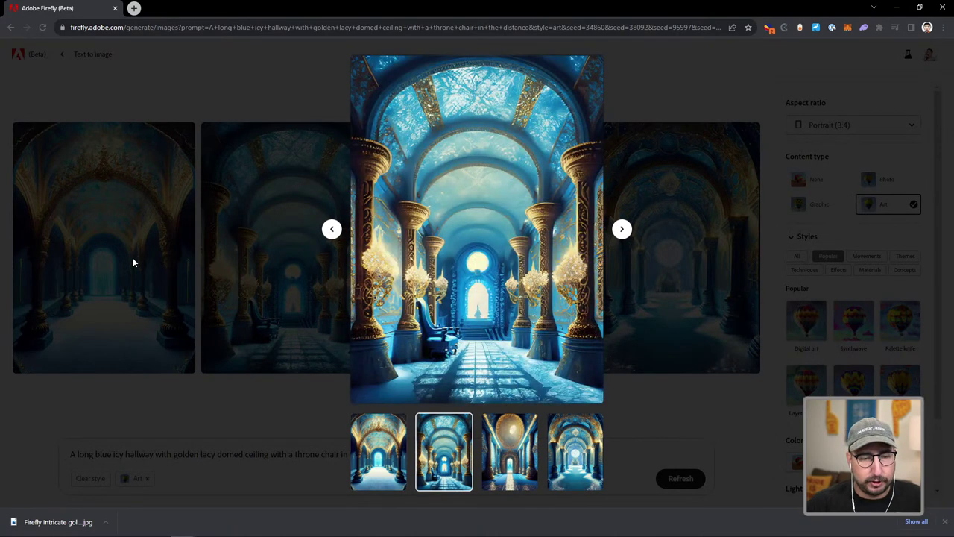
key("Right")
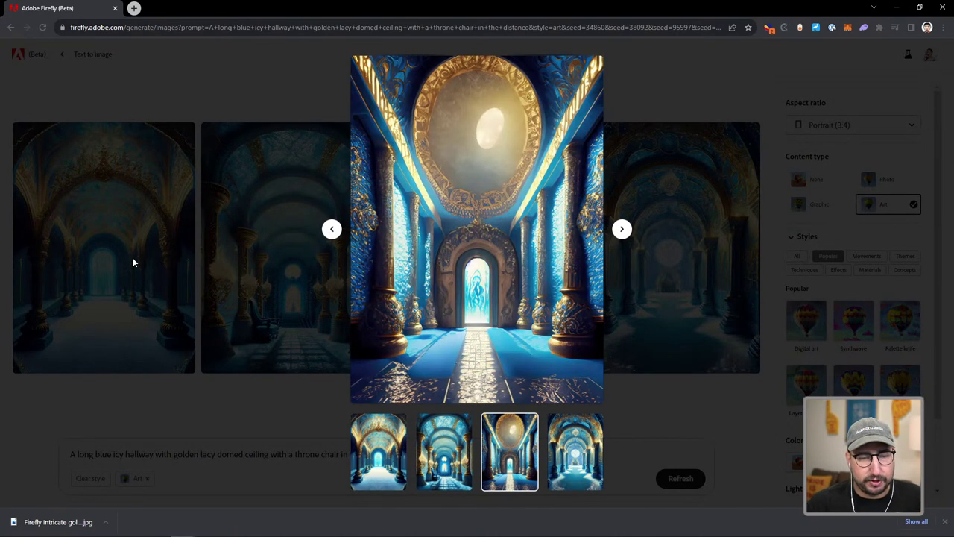
key("Right")
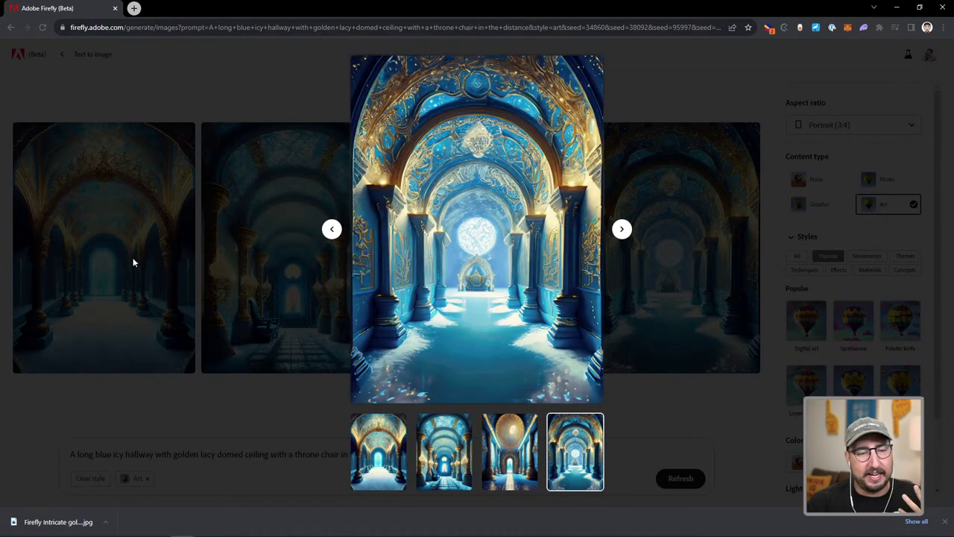
key("Left")
key("Left")
key("Left")
key("Left")
key("Right")
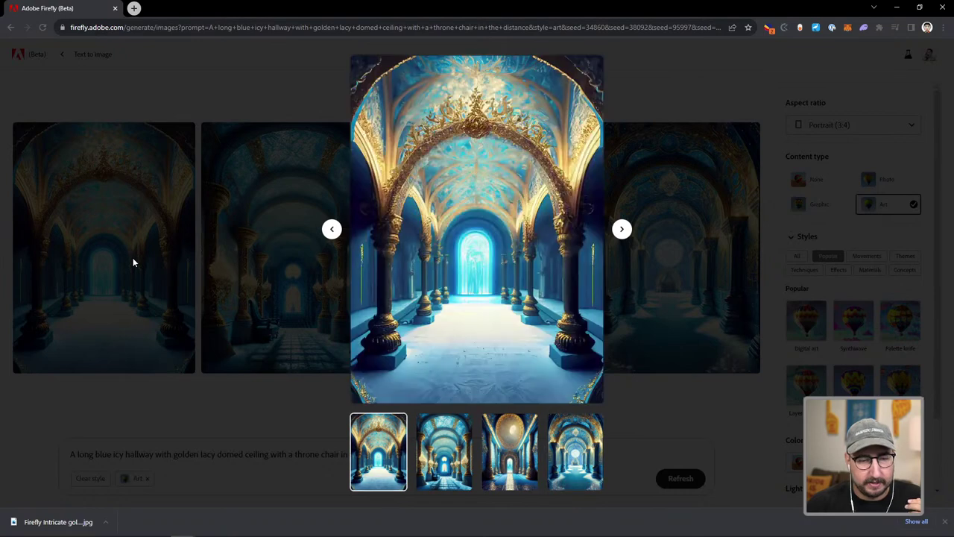
key("Right")
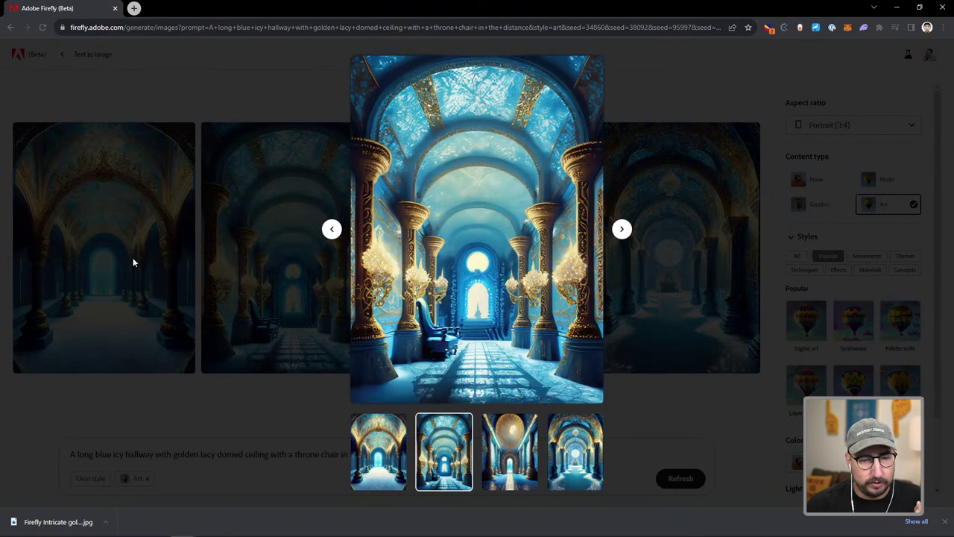
key("Right")
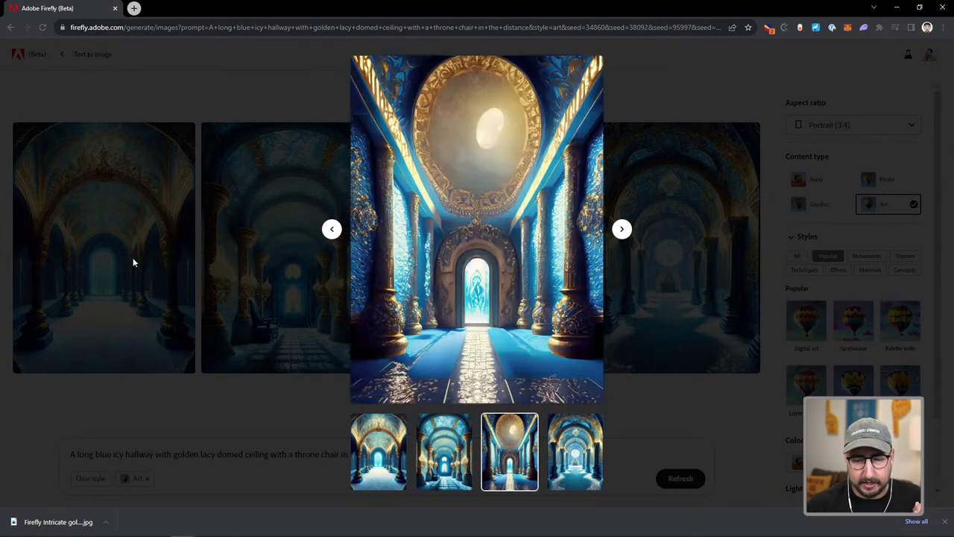
left_click(945, 522)
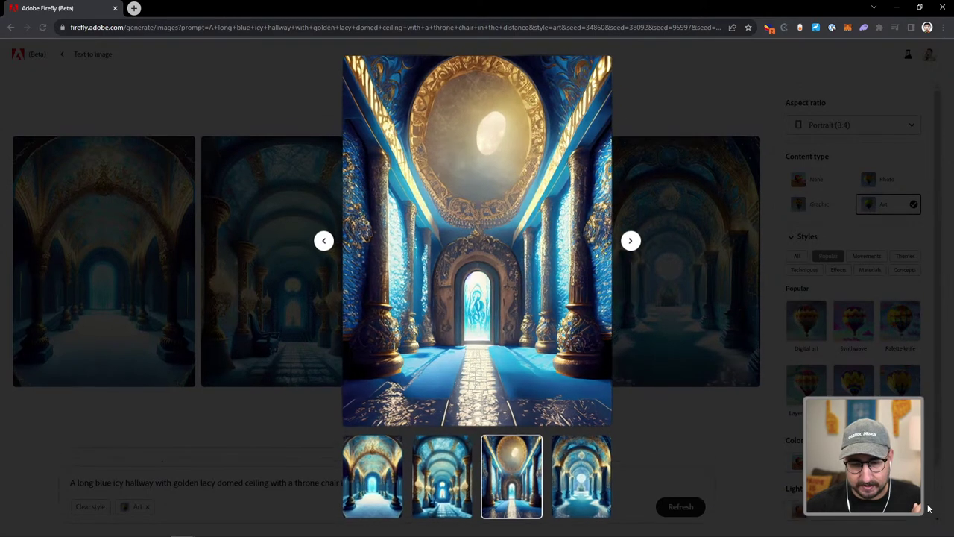
key("Right")
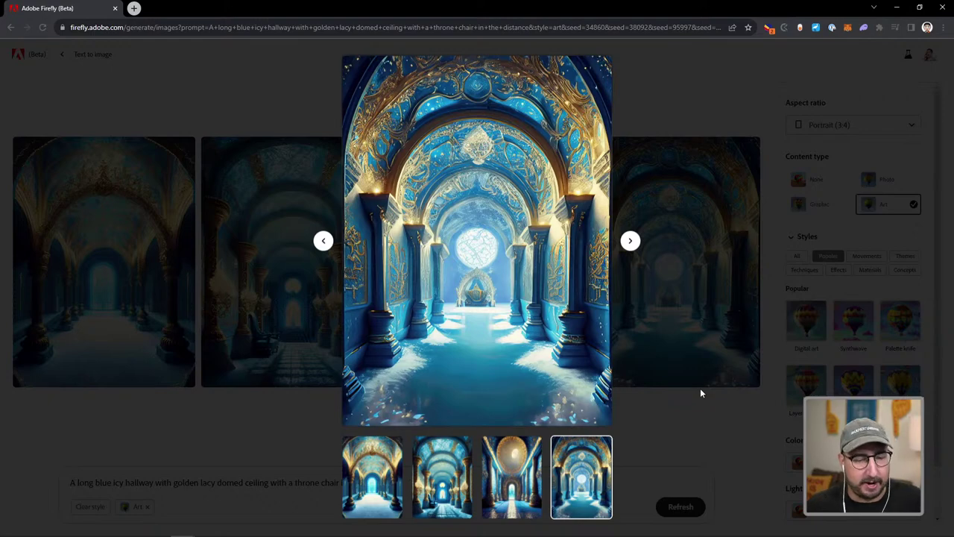
left_click(581, 68)
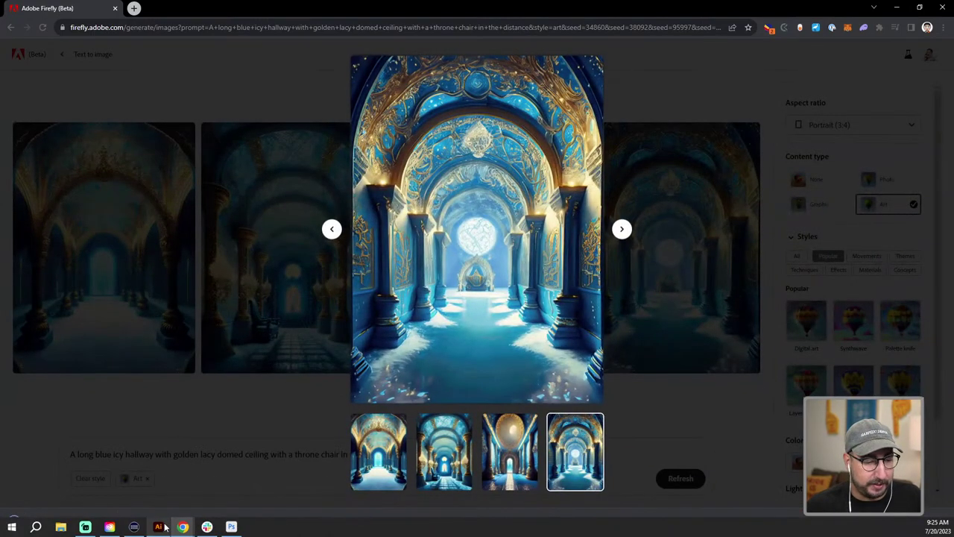
left_click(158, 526)
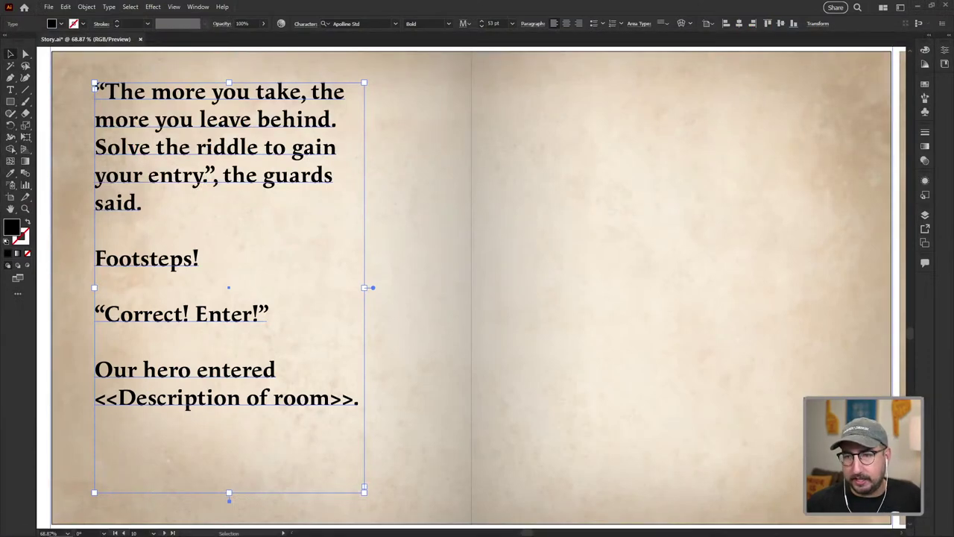
left_click_drag(953, 276, 632, 291)
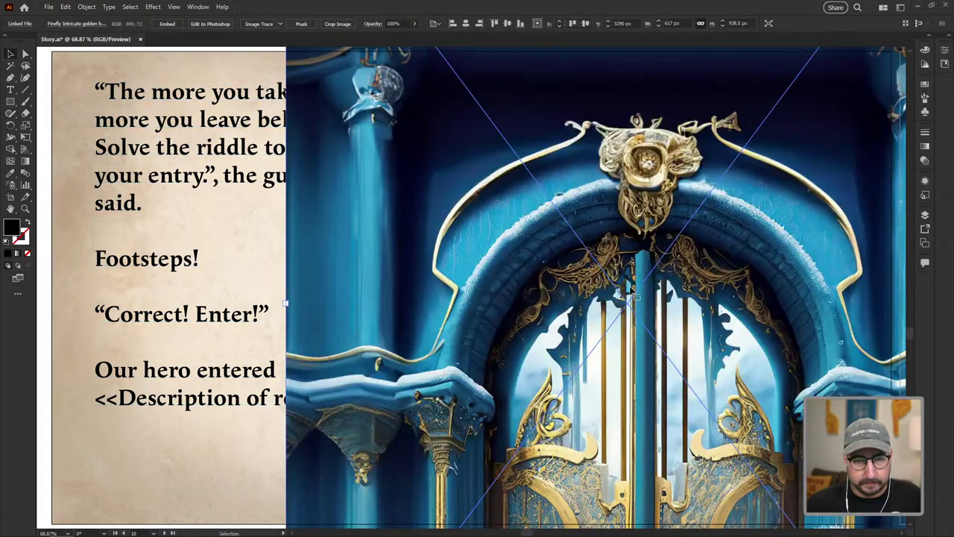
key("s")
left_click_drag(828, 75, 708, 199)
key("Delete")
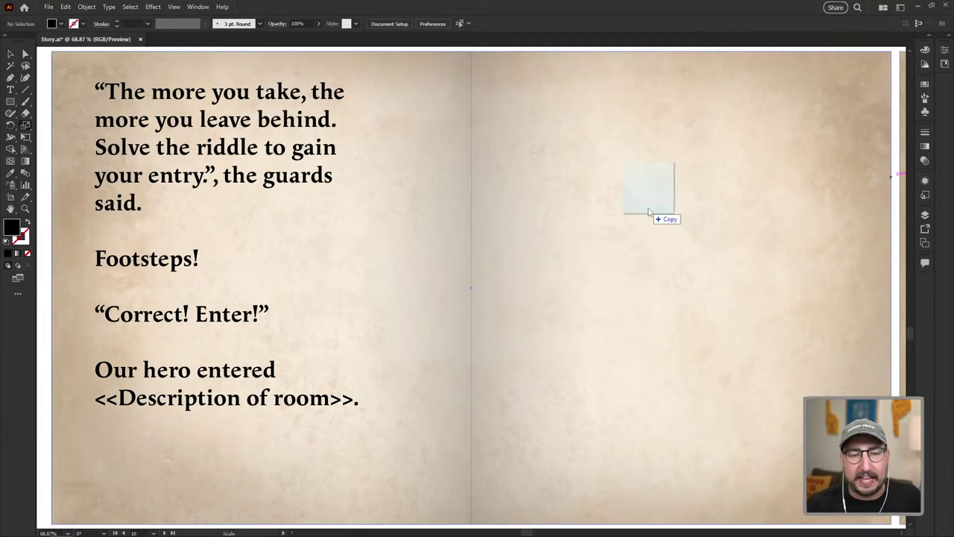
In Illustrator, place the downloaded icy hallway image on page 10's blank right-hand page and scale it to about 711 × 978 px.
left_click(646, 204)
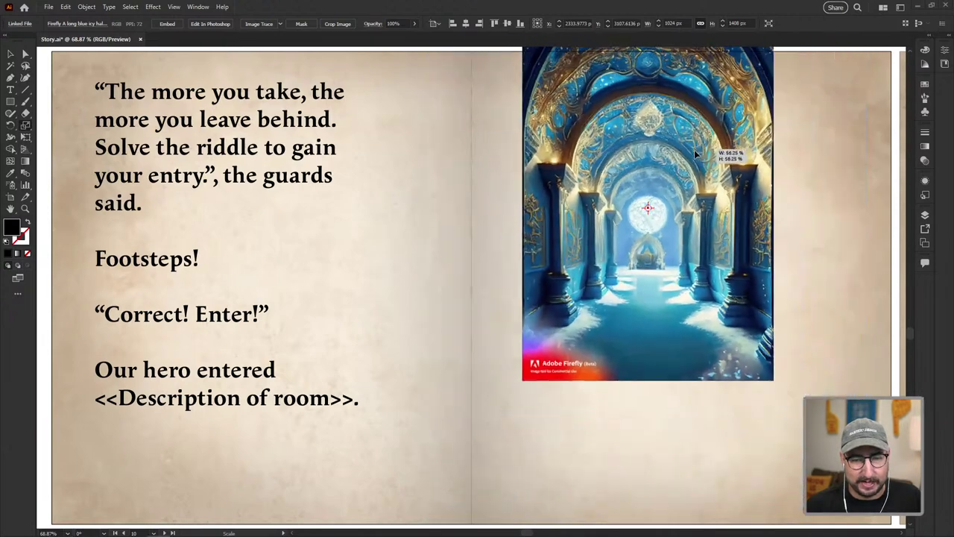
left_click_drag(677, 216, 710, 281)
key("s")
mouse_move(784, 173)
left_mouse_down()
mouse_move(814, 155)
mouse_move(807, 149)
mouse_move(788, 177)
left_mouse_up()
key("v")
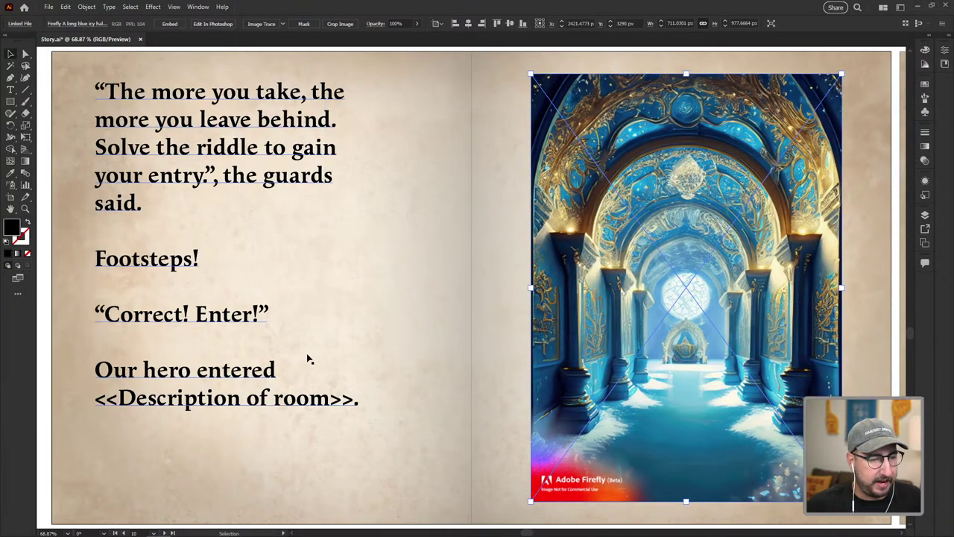
Copy the full hallway prompt from Firefly and paste it over "<<Description of room>>" in page 10's text, ending with a period.
key("alt+Tab")
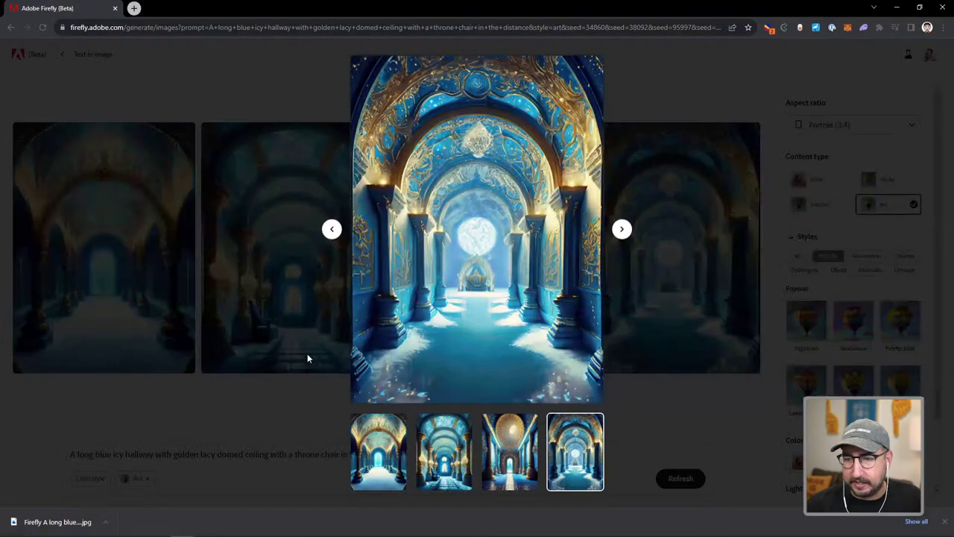
left_click(213, 440)
triple_click(196, 453)
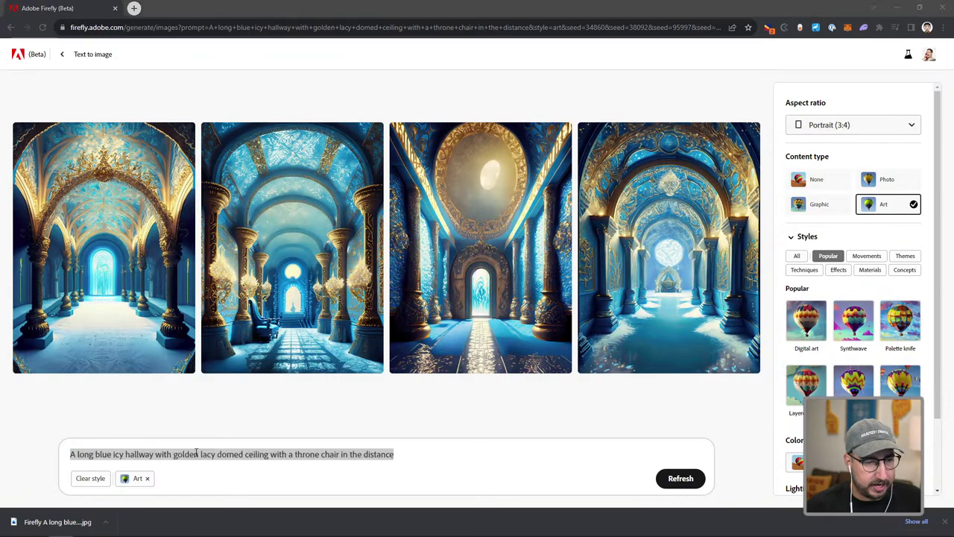
key("alt+Tab")
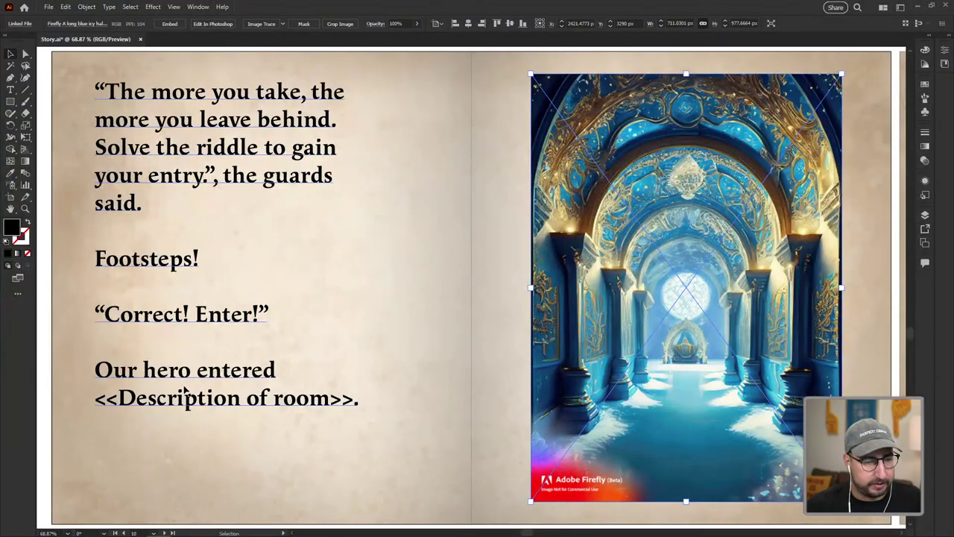
left_click_drag(99, 401, 358, 400)
type("A long blue icy hallway with golden lacy domed ceiling with a throne chair in the distance.")
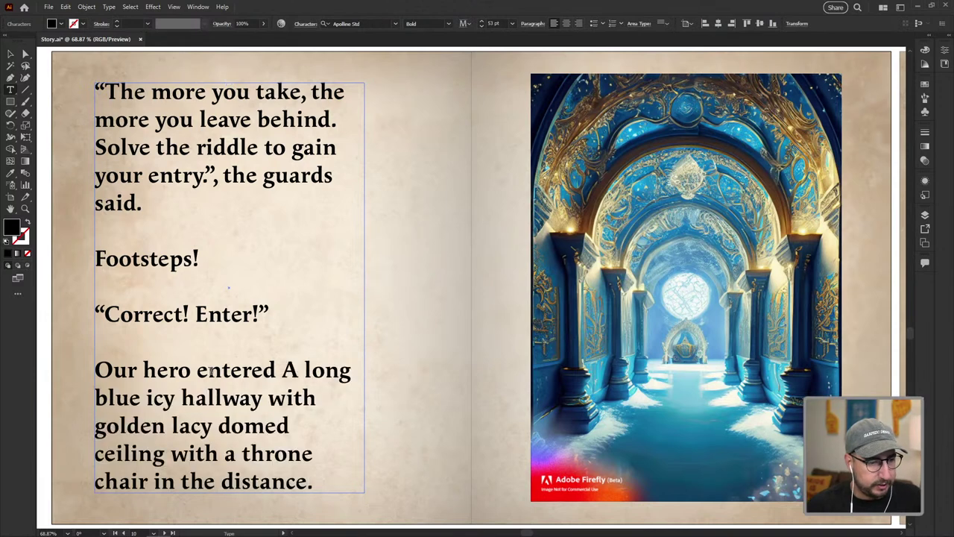
Edit the pasted hallway description on page 10 to read "a long blue, icy, hallway with a golden lacy domed ceiling".
left_click(296, 370)
key("BackSpace")
type("a")
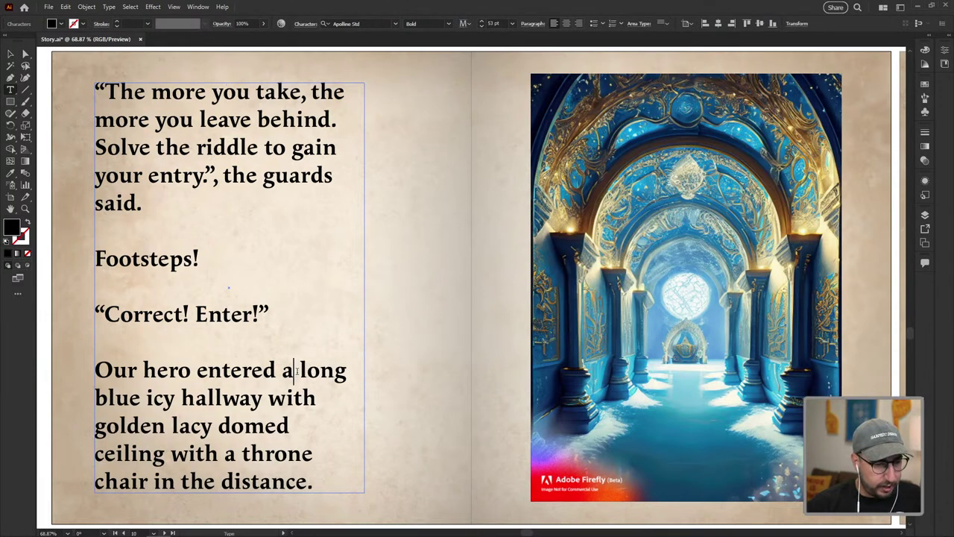
left_click(140, 399)
type(",")
left_click(179, 400)
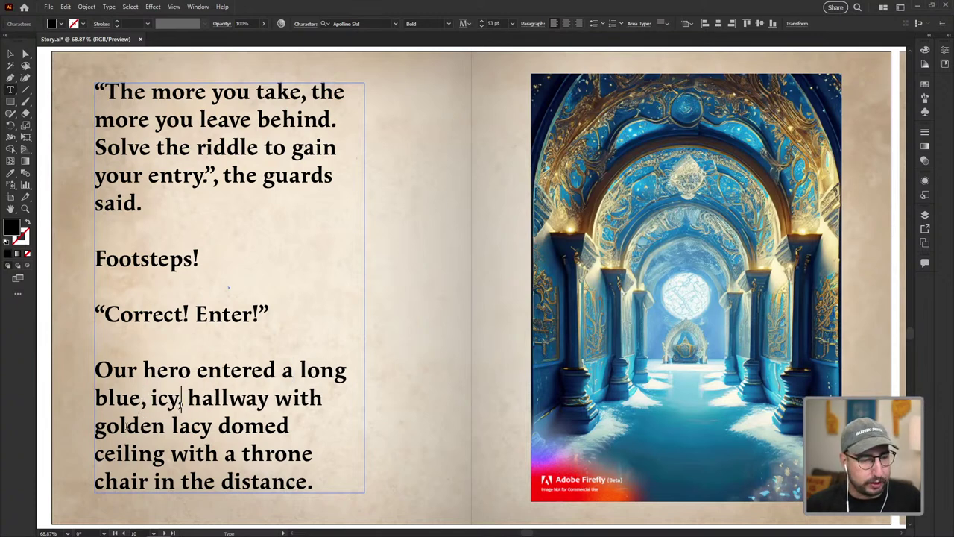
type(",")
left_click(322, 401)
type("a")
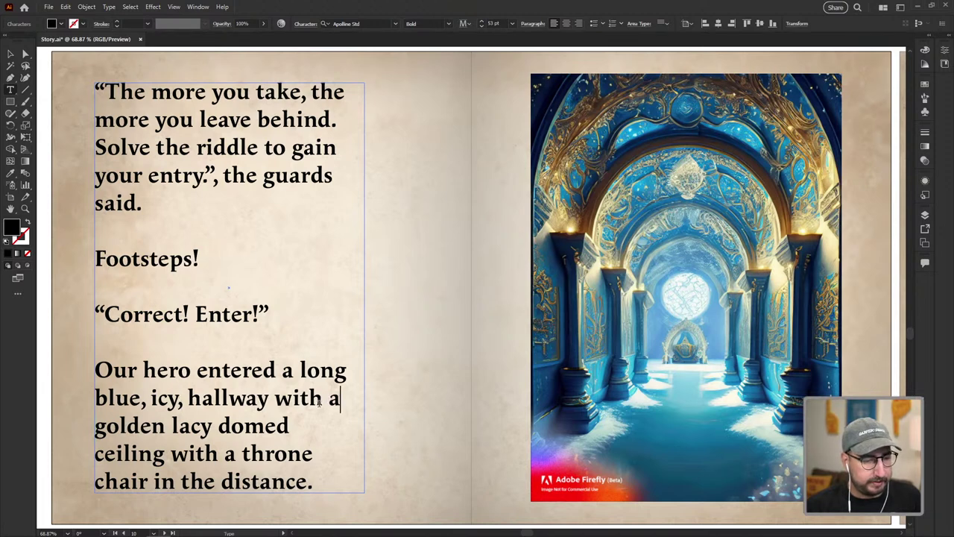
Change the end of page 10's sentence to "and a throne in the distance." and finish editing the text.
double_click(203, 454)
type("and")
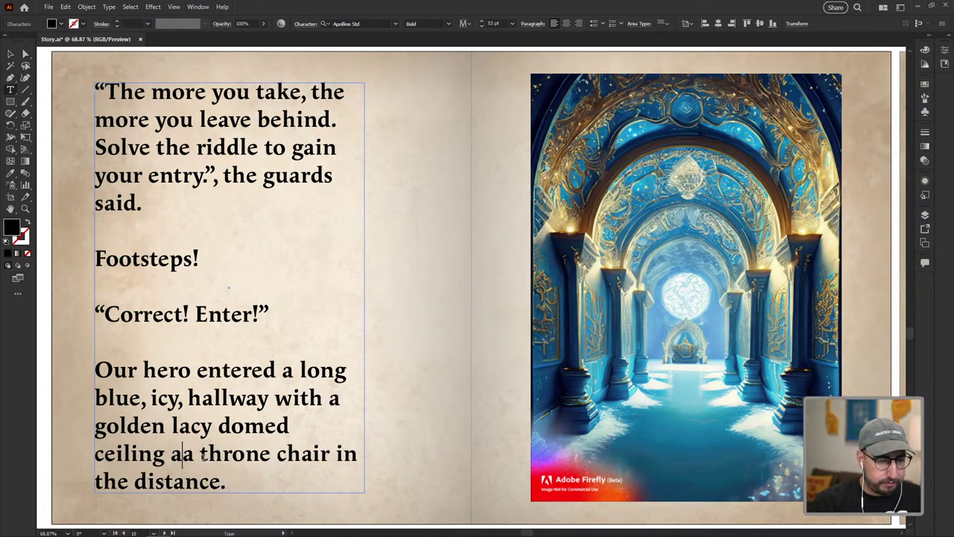
double_click(313, 447)
key("BackSpace")
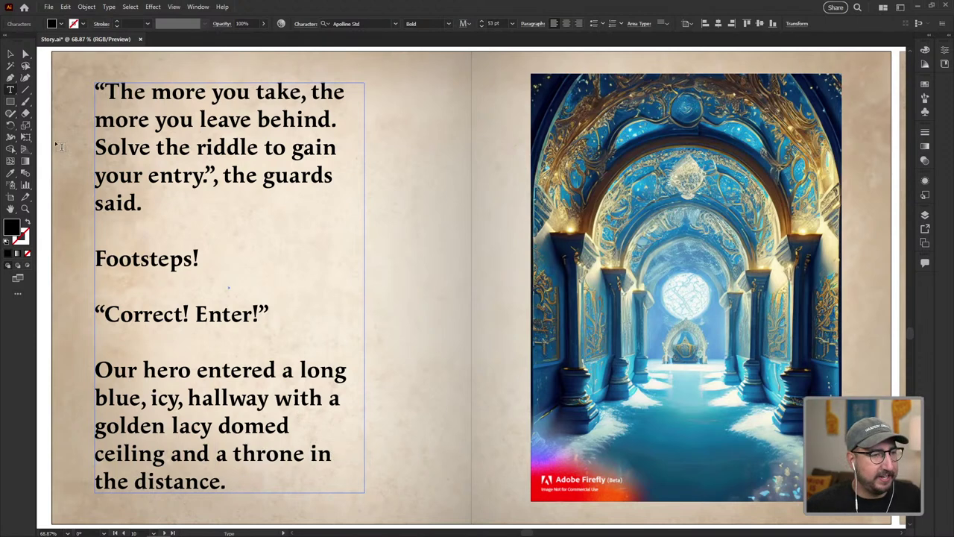
key("Escape")
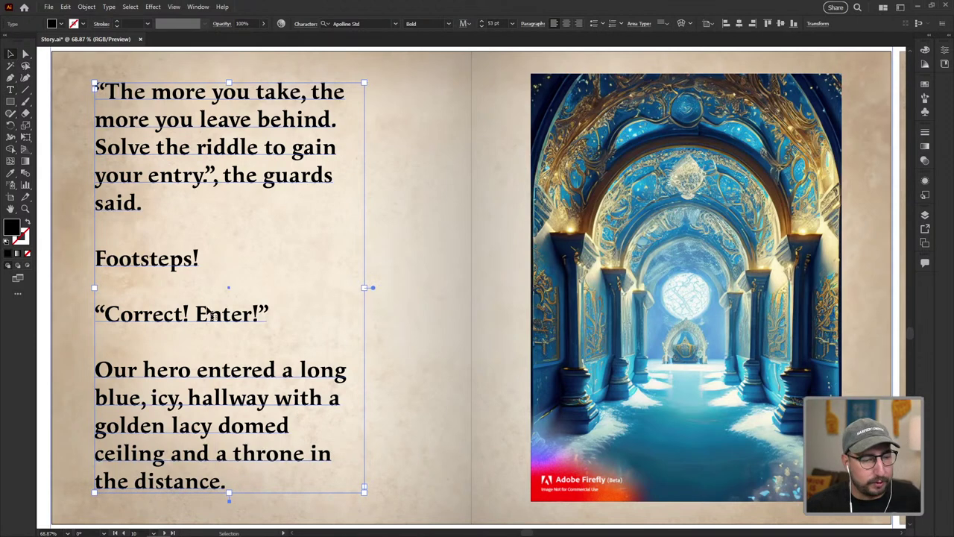
Advance the book to page 11, switch to Firefly and generate images from the prompt "a king on a throne animal".
left_click(164, 532)
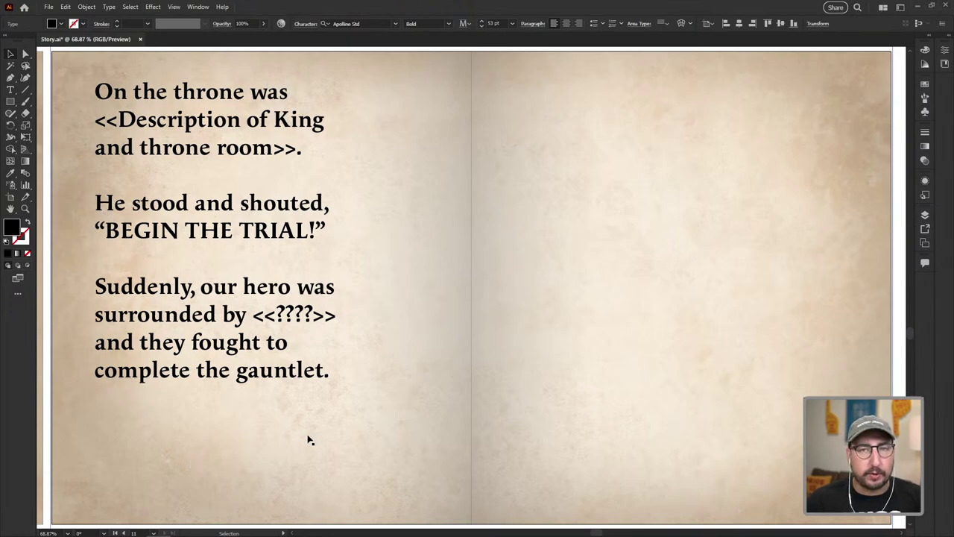
key("alt+Tab")
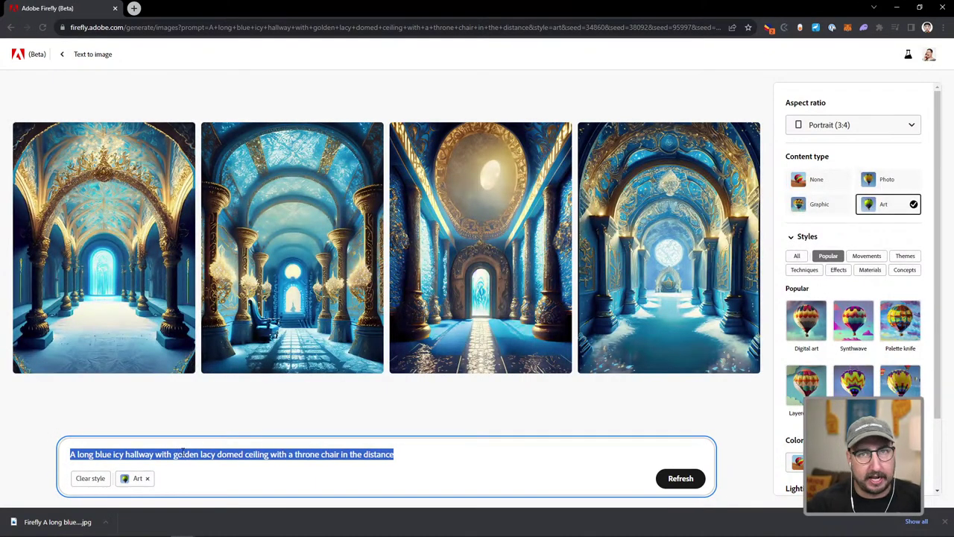
type("a ki")
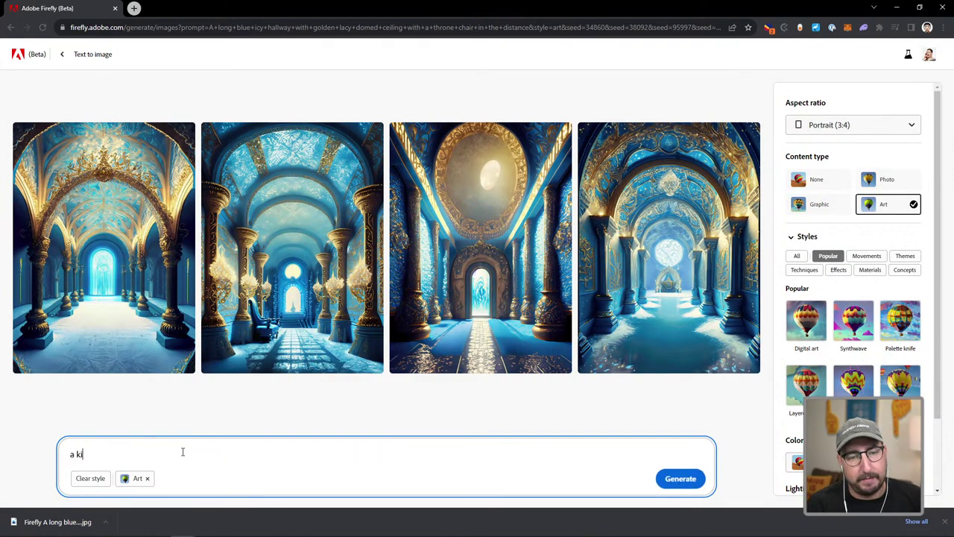
type("ng on a throne anime")
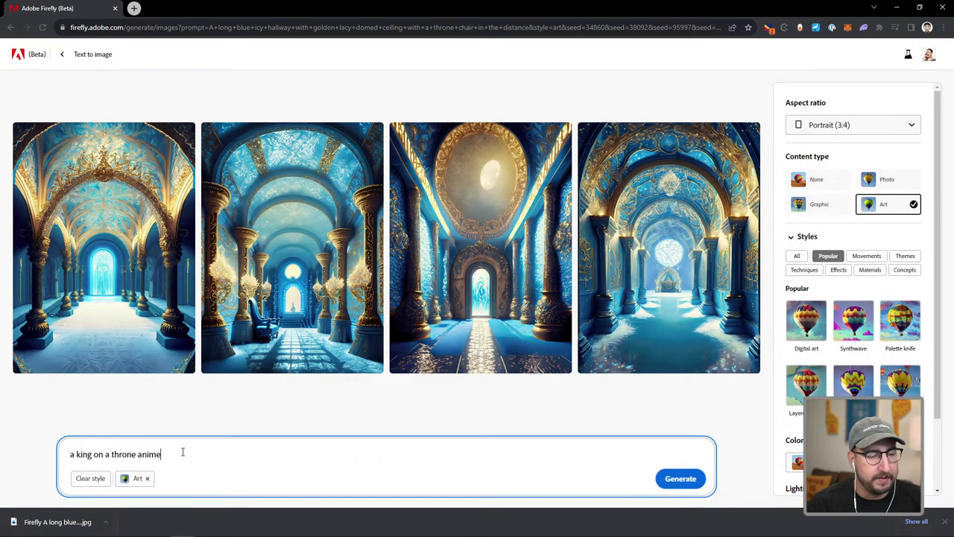
key("BackSpace")
type("al")
key("Return")
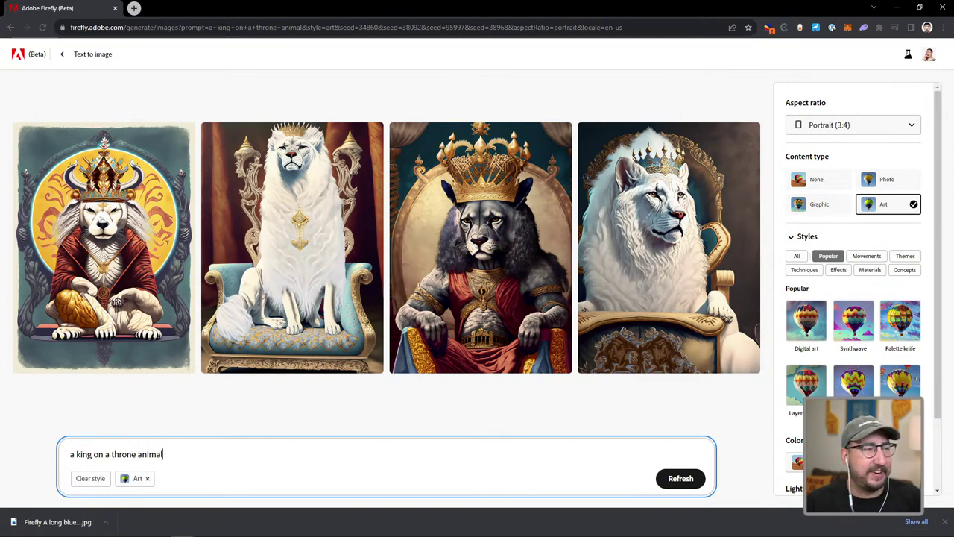
Copy "blue, icy" from page 10's hallway description in Illustrator and append it to the king prompt in Firefly.
mouse_move(440, 212)
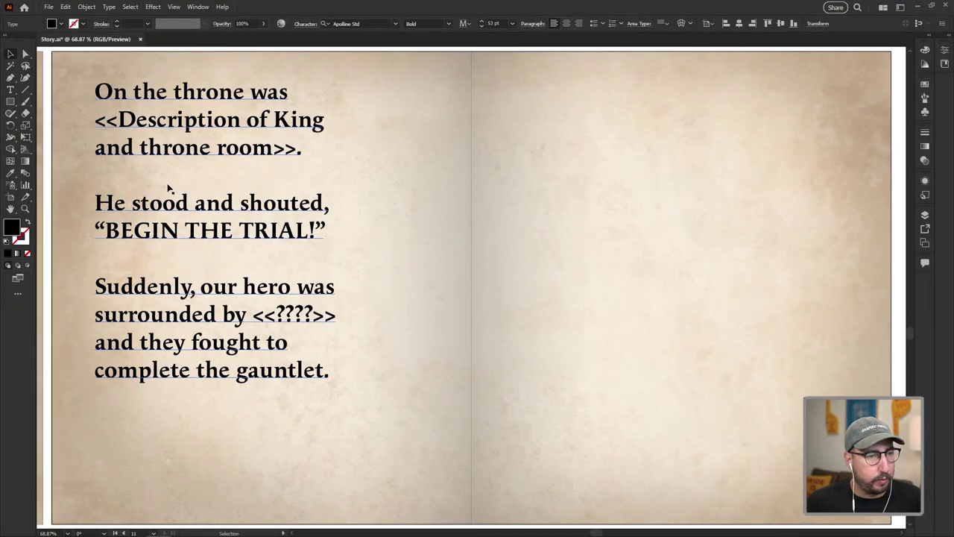
scroll(168, 187, "left", 10)
scroll(212, 352, "left", 1)
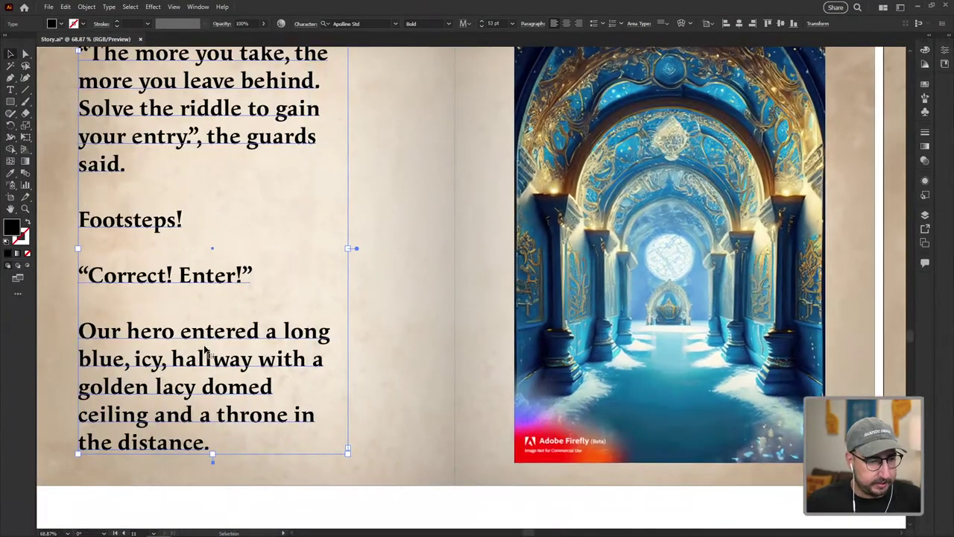
double_click(209, 353)
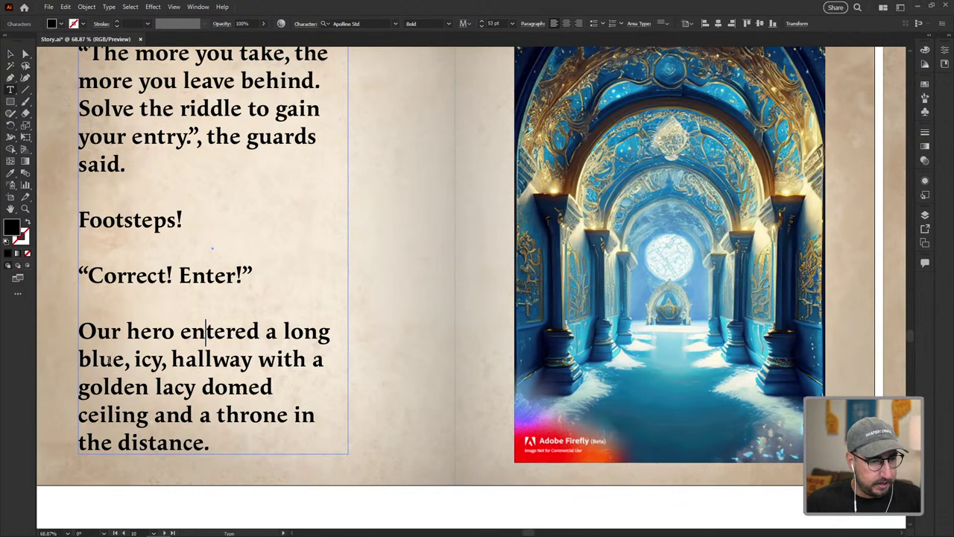
left_click_drag(79, 359, 138, 361)
mouse_move(152, 360)
left_mouse_down()
mouse_move(171, 360)
mouse_move(163, 361)
left_mouse_up()
key("ctrl+c")
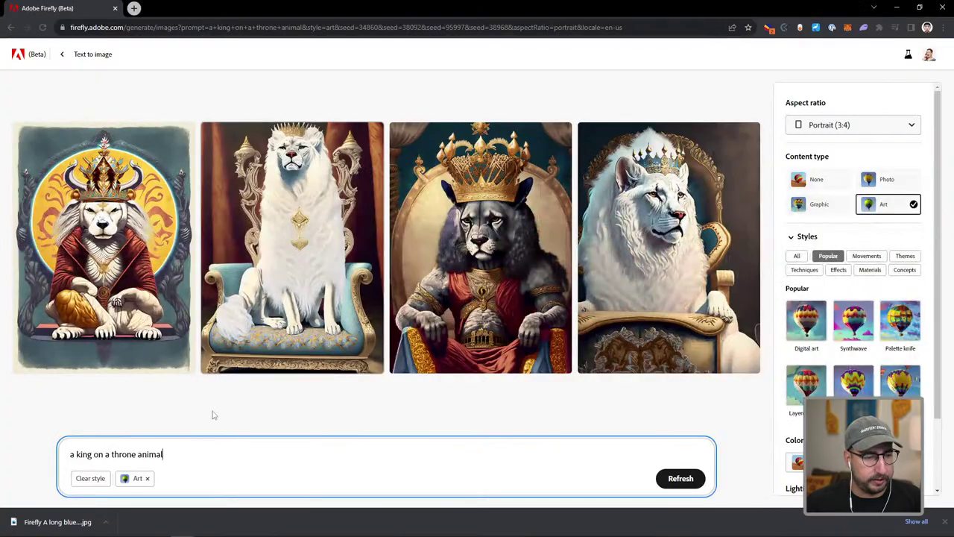
left_click(172, 452)
key("ctrl+v")
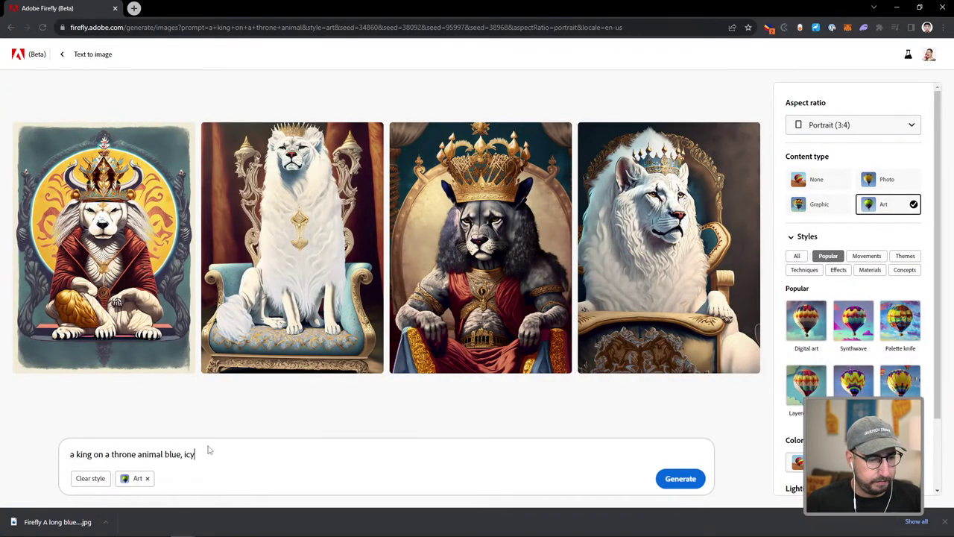
Rewrite the end of the king prompt as "blue icy golden", without the comma.
key("BackSpace")
key("BackSpace")
key("BackSpace")
key("BackSpace")
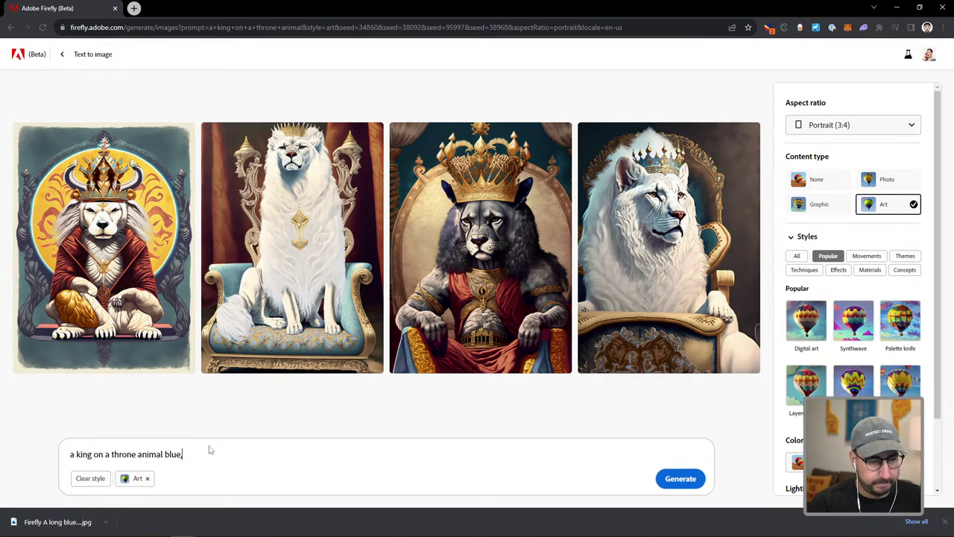
type("icy golden")
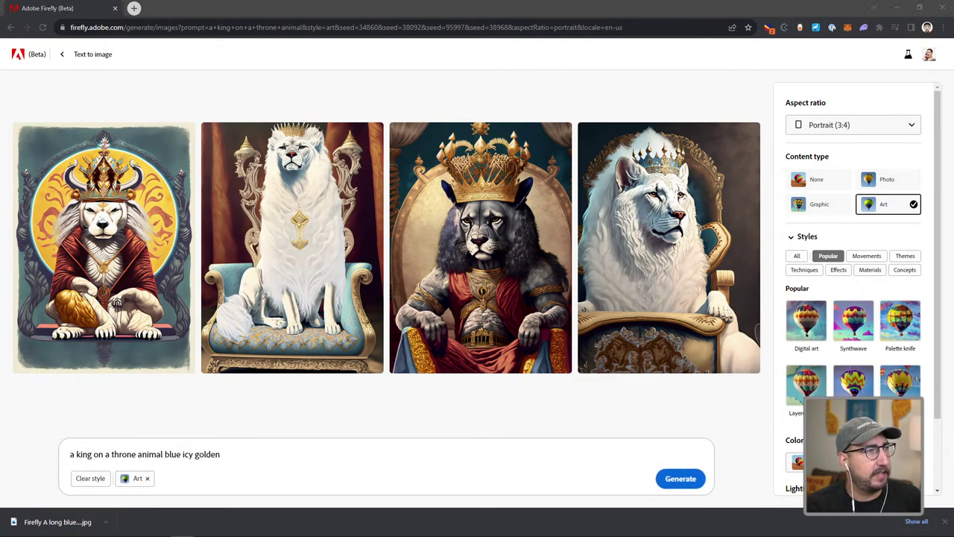
Change "king" to "queen" in the prompt and extend its end with "mole with gold necklace and golden cape".
double_click(85, 454)
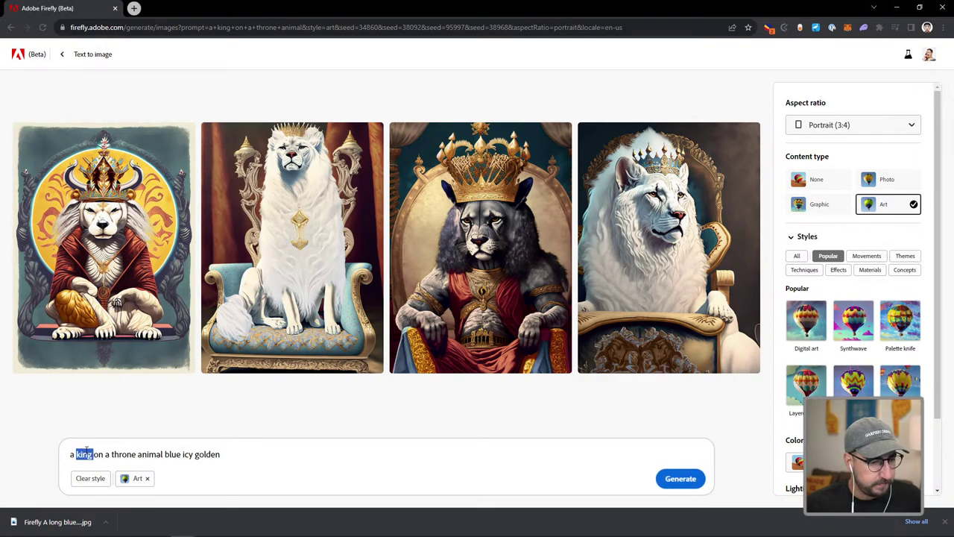
type("queen")
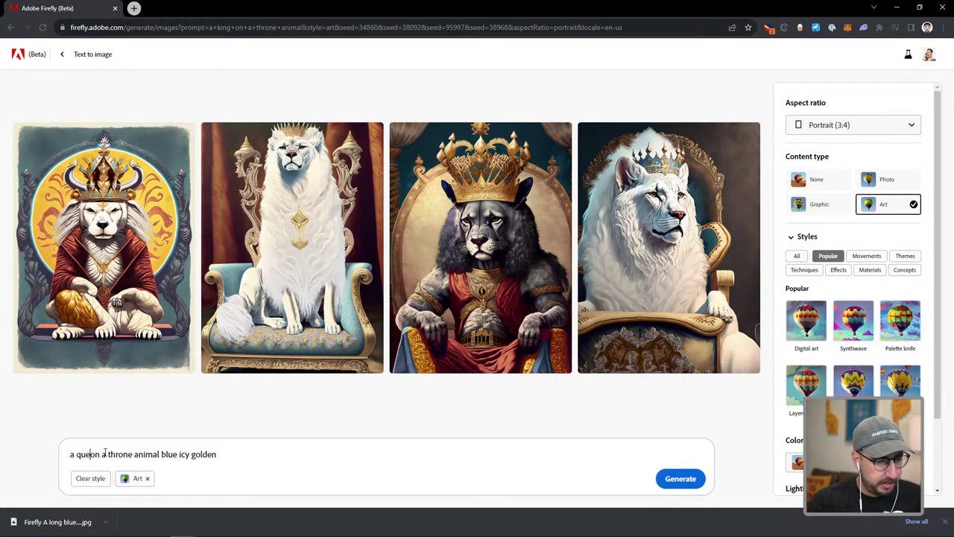
left_click(256, 453)
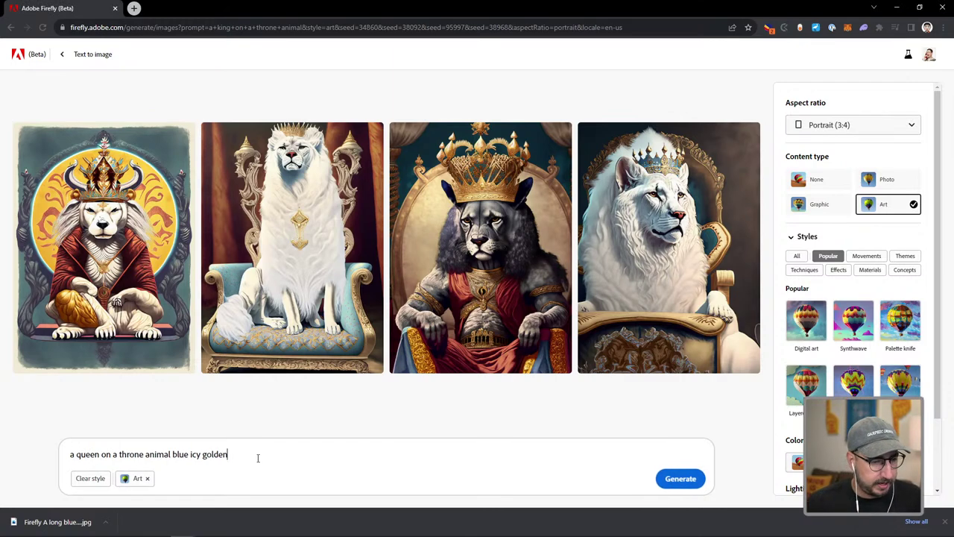
type("Blue unicorn with gold necklace and golden cape")
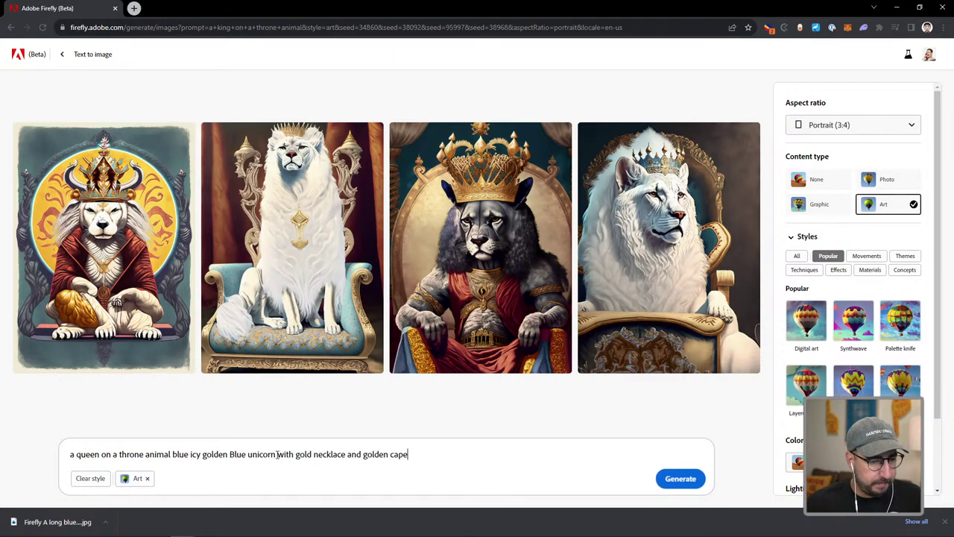
left_click_drag(278, 455, 230, 460)
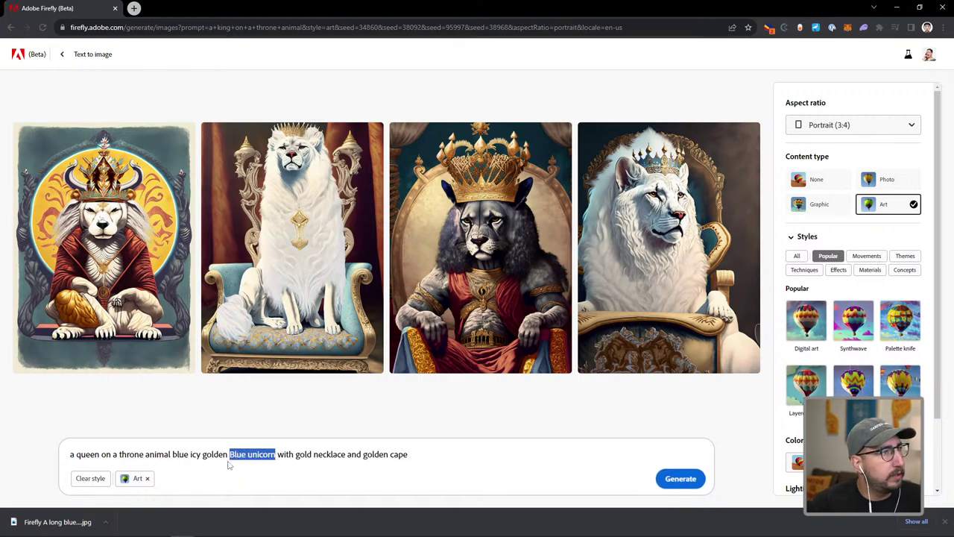
type("mole")
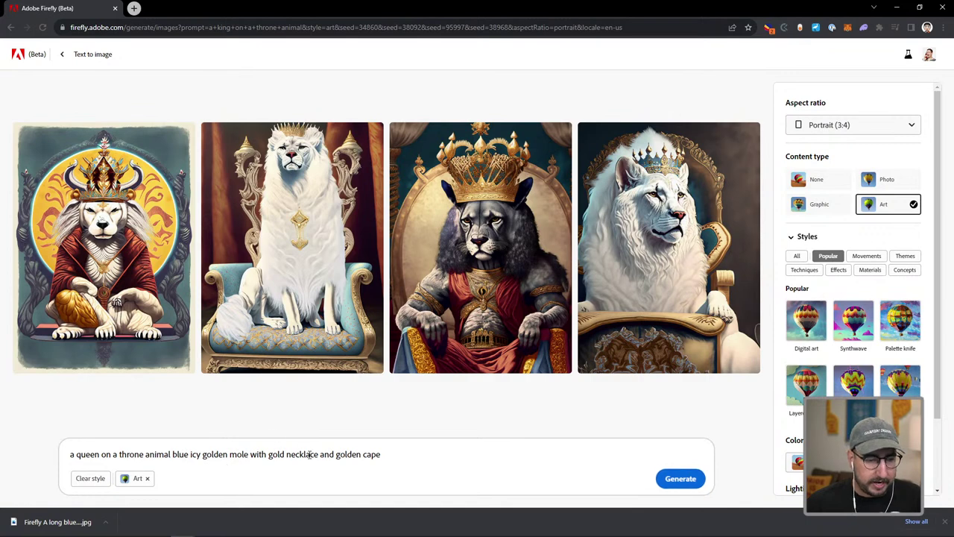
left_click(173, 455)
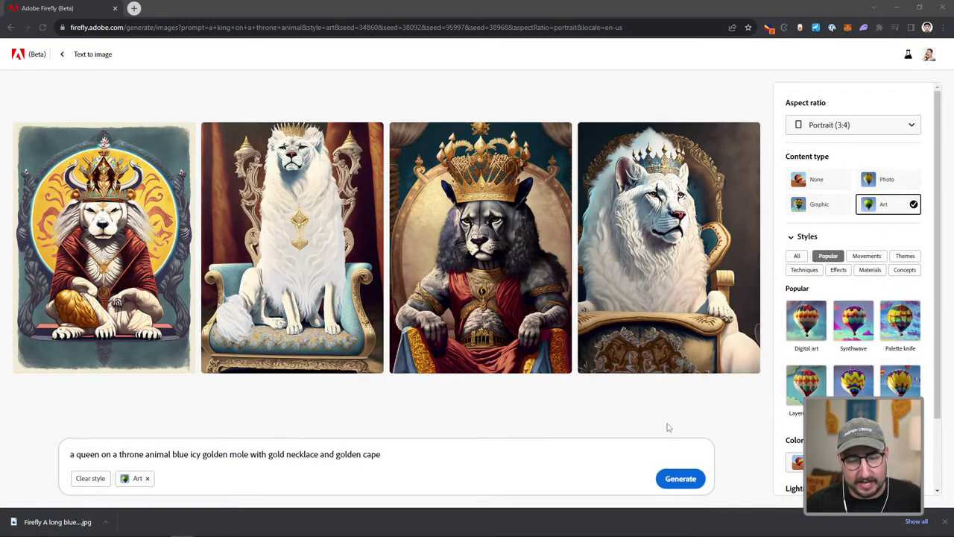
Set the aspect ratio to Square (1:1) and generate the queen images from the current prompt.
left_click(855, 125)
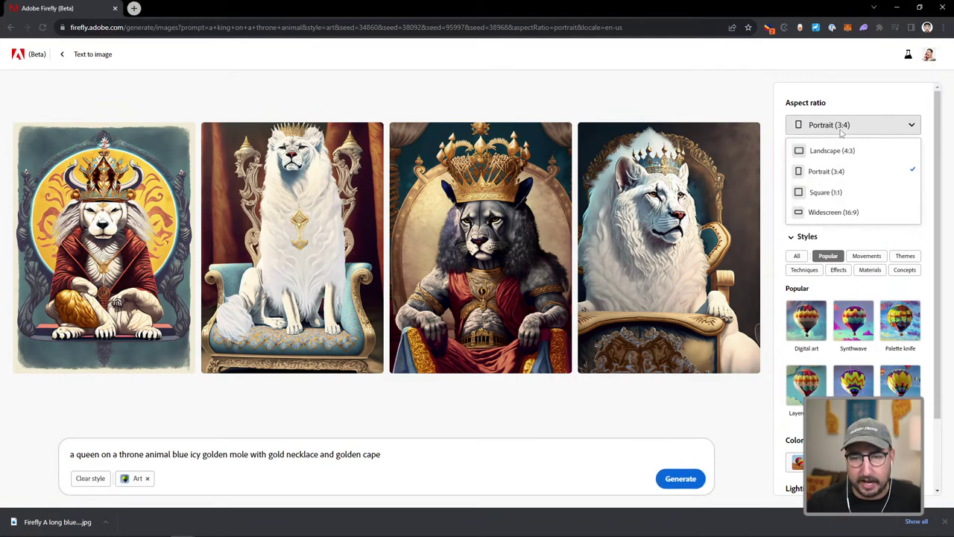
left_click(826, 190)
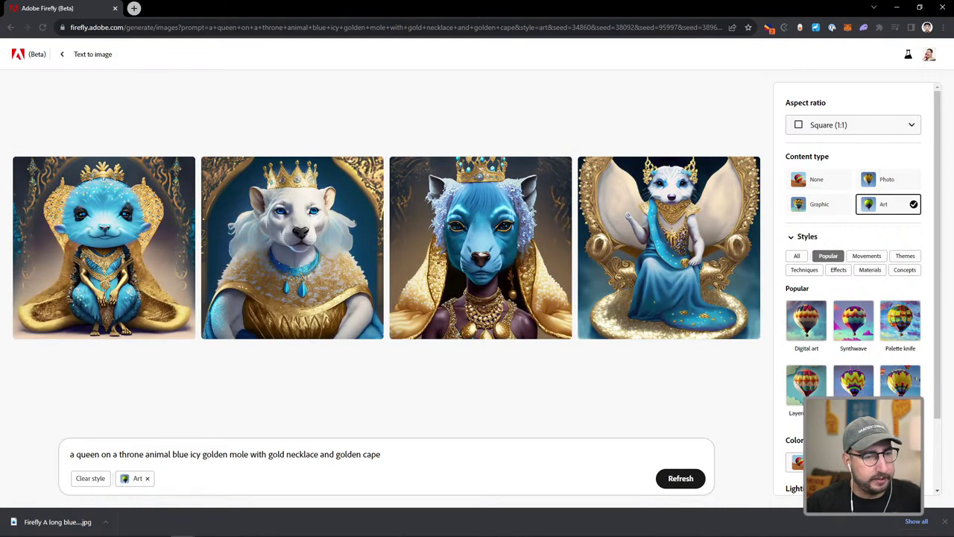
mouse_move(136, 229)
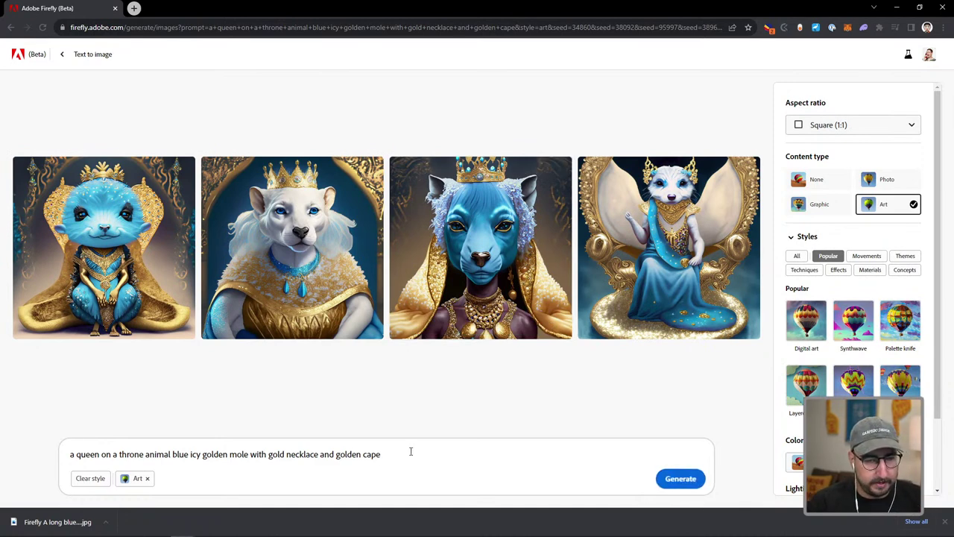
Append "in a throne room" to the queen prompt and set the composition to Wide angle.
left_click(410, 451)
type("in a throne ")
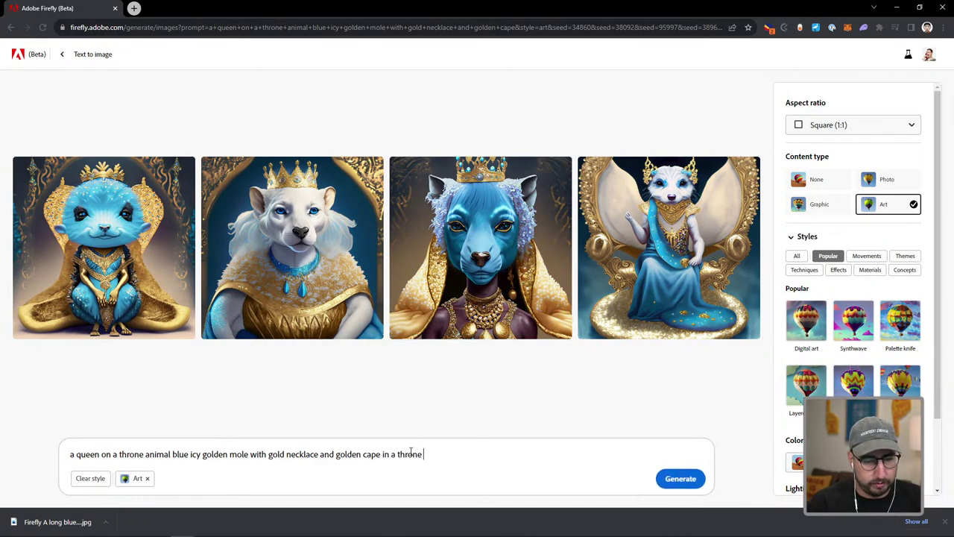
type("room")
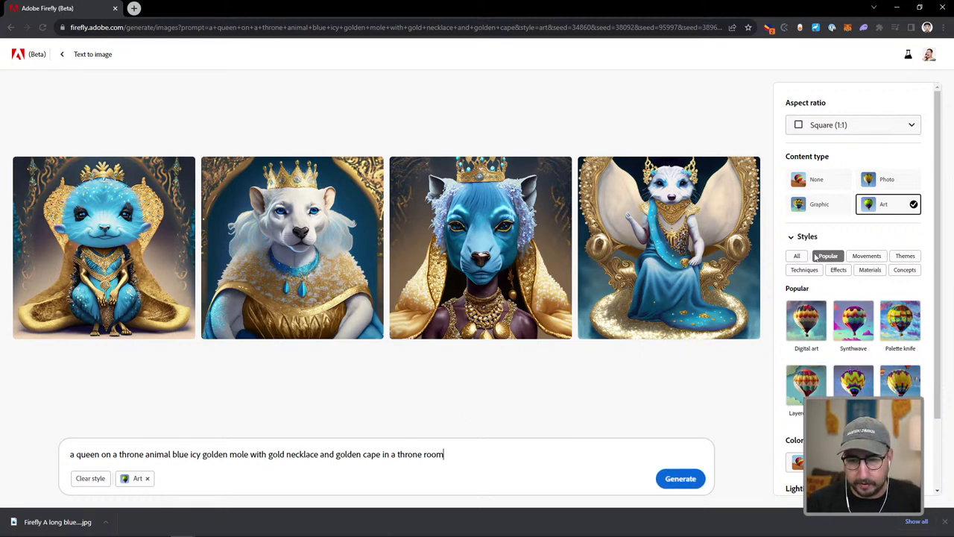
scroll(795, 462, "down", 2)
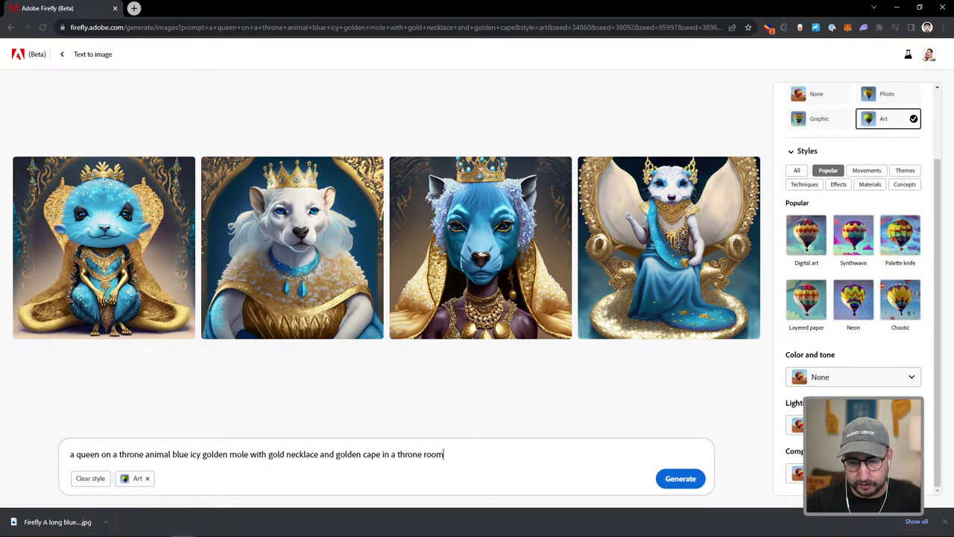
left_click(794, 473)
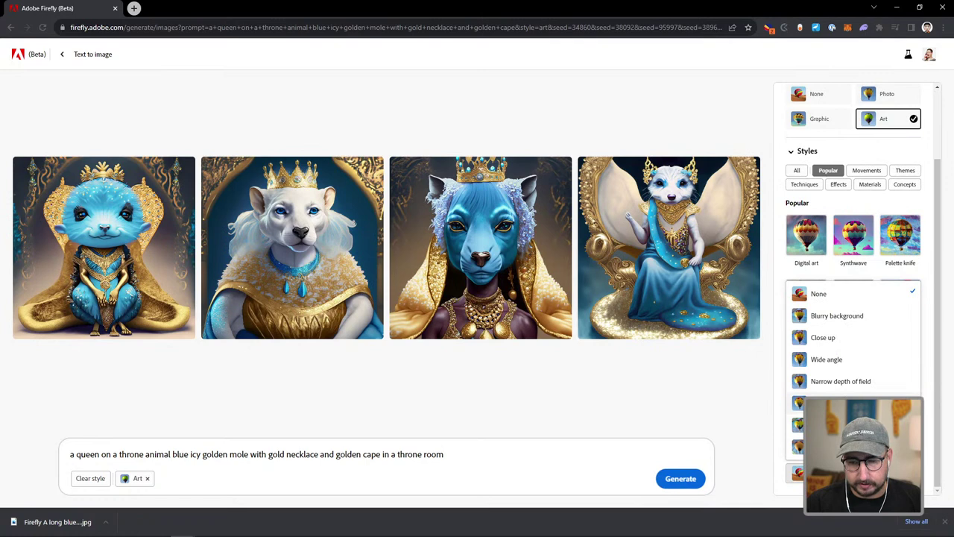
left_click(828, 359)
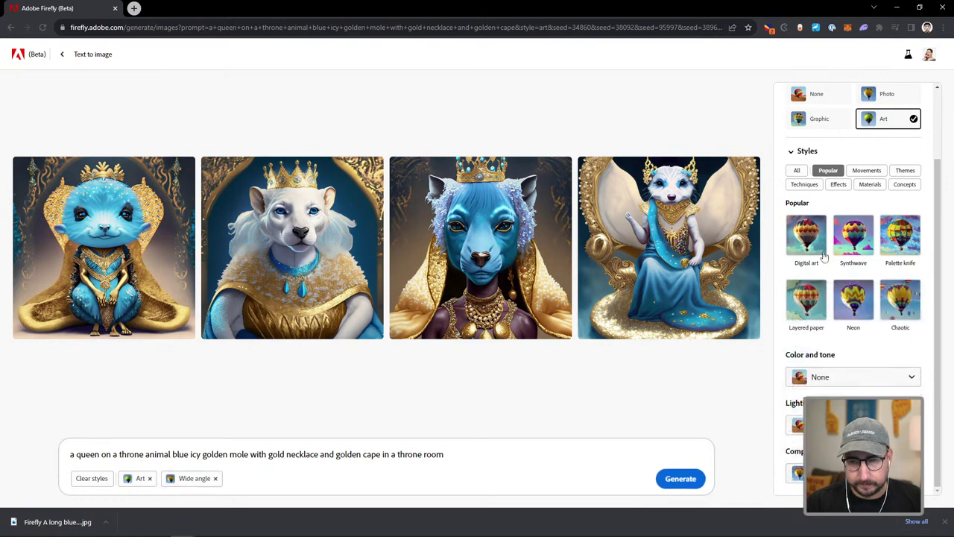
Extend the end of the prompt with "sitting on the throne" and generate the images.
left_click(477, 449)
type("sitti")
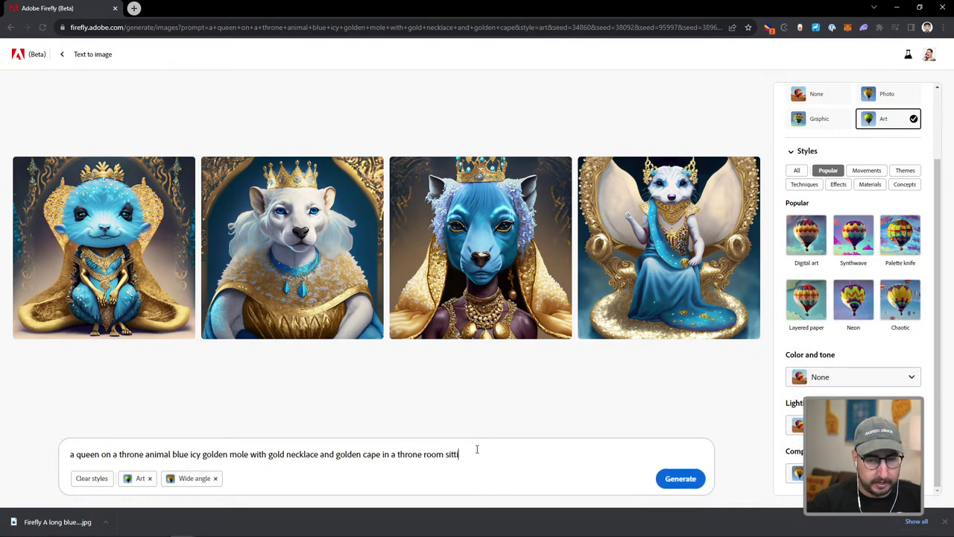
type("ng on the throne")
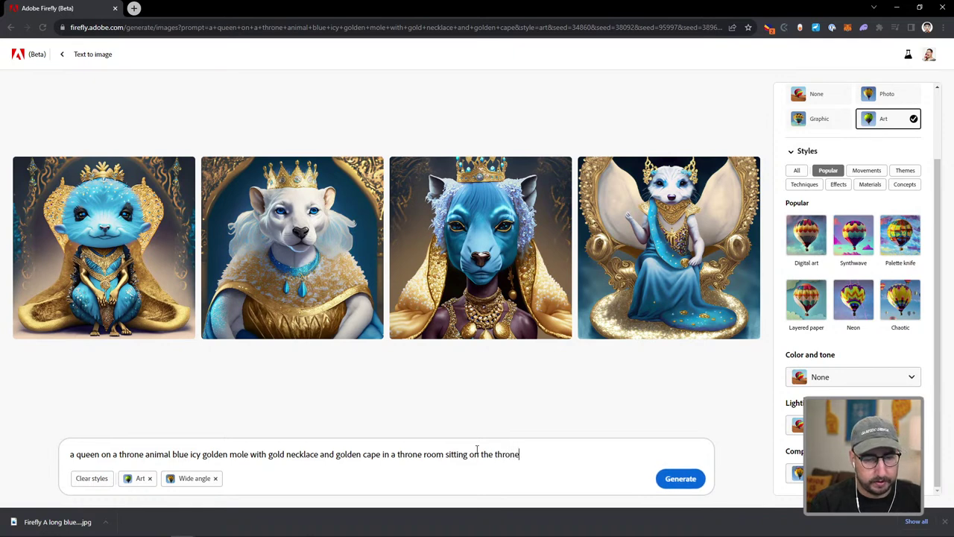
left_click(670, 479)
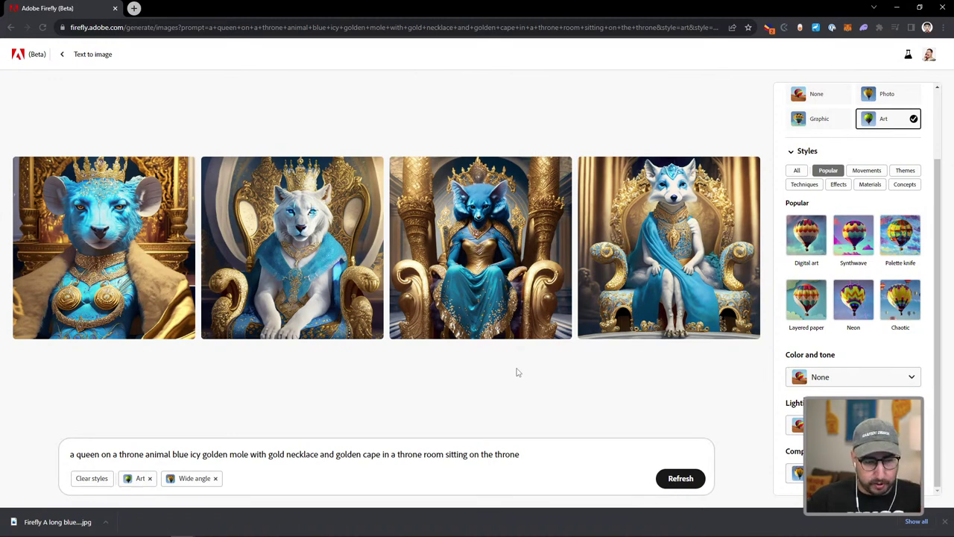
Remove "animal" from the prompt, change "mole" to "mole rat", and generate the images again.
double_click(157, 454)
key("BackSpace")
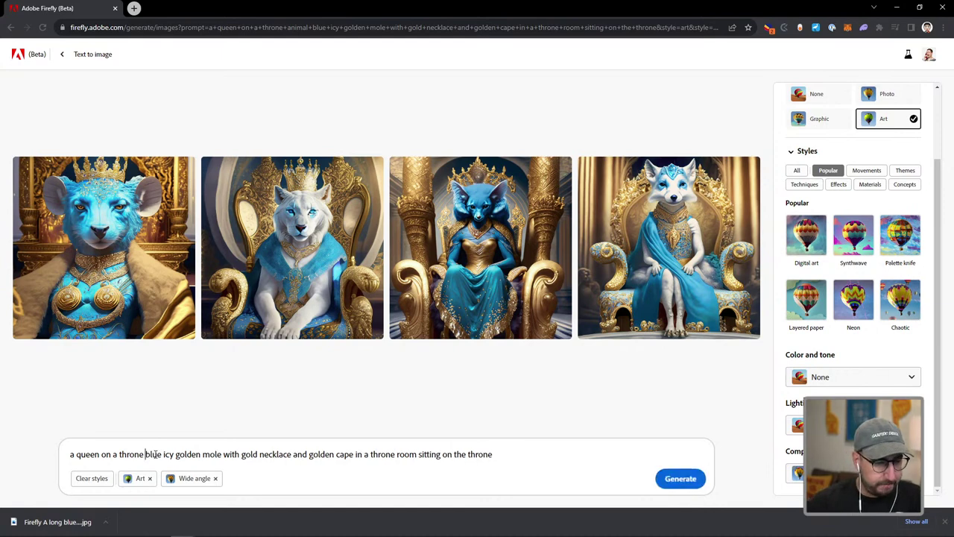
double_click(213, 454)
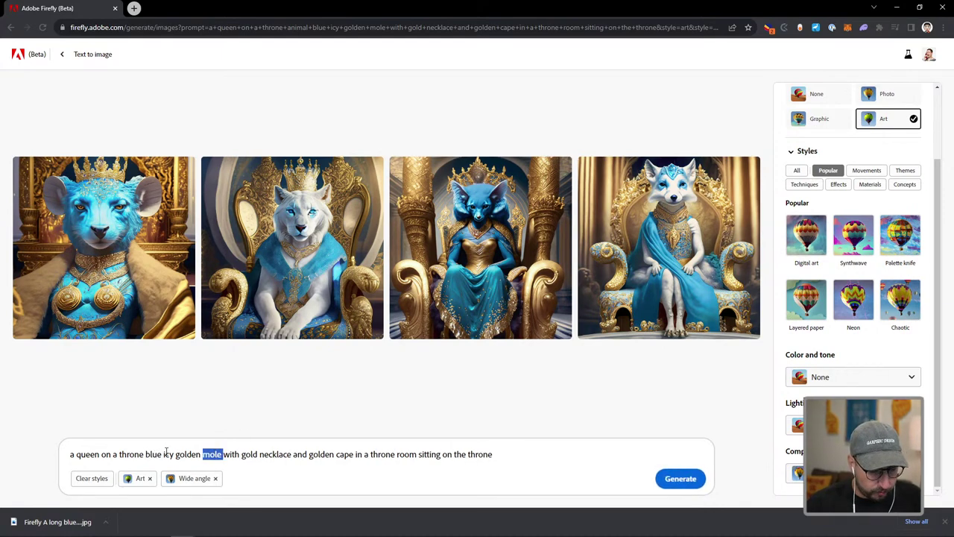
key("Right")
type("rat")
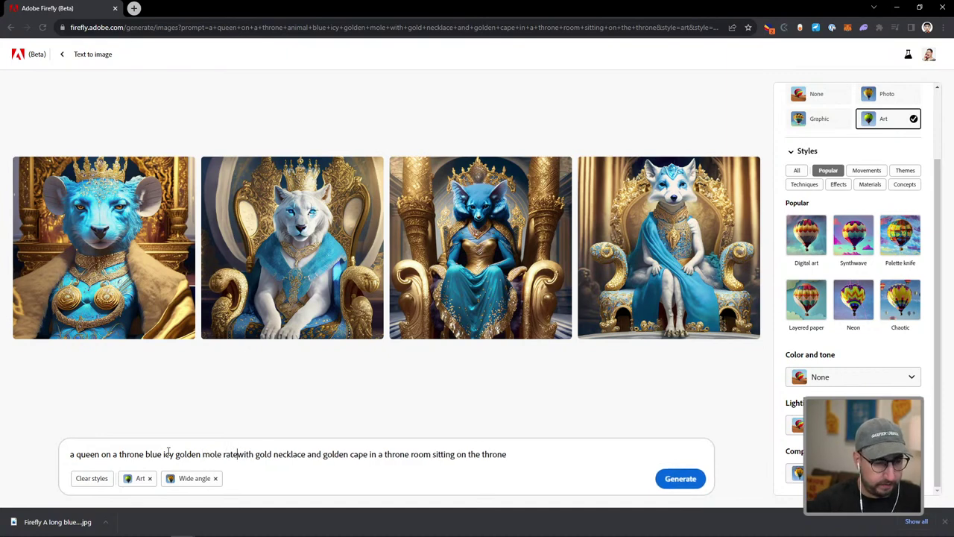
key("Return")
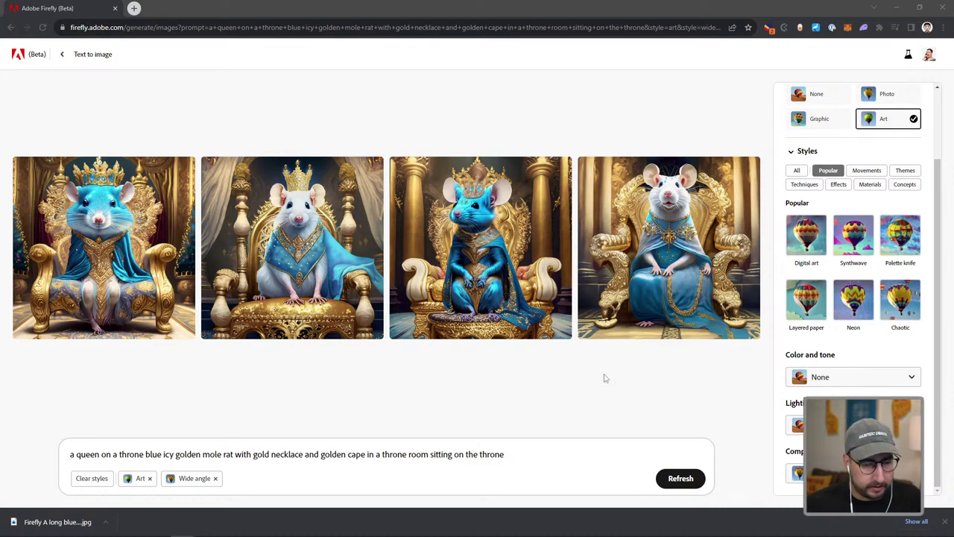
Replace the opening "a" of the prompt with "mole rat" and describe the first throne as "extremely elaborate and ornate".
left_click(514, 453)
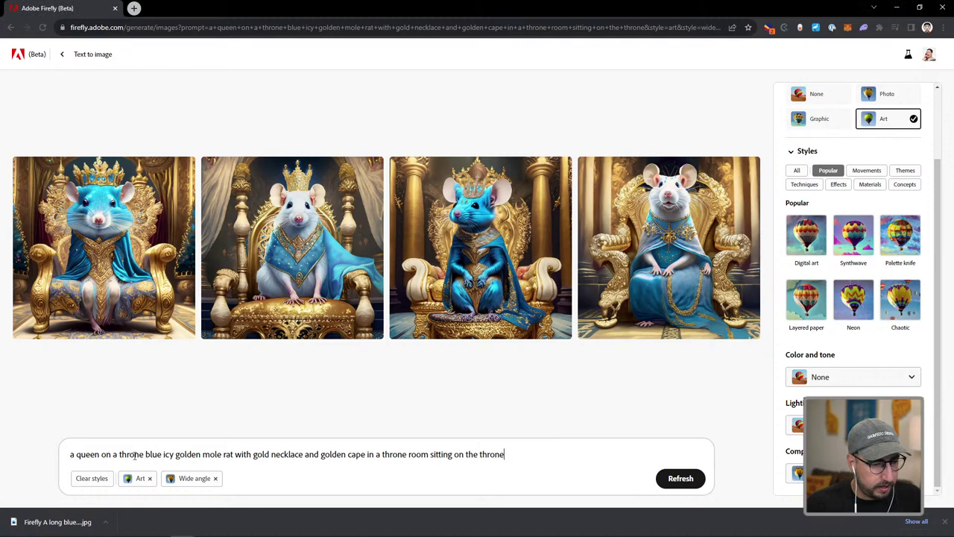
left_click(76, 454)
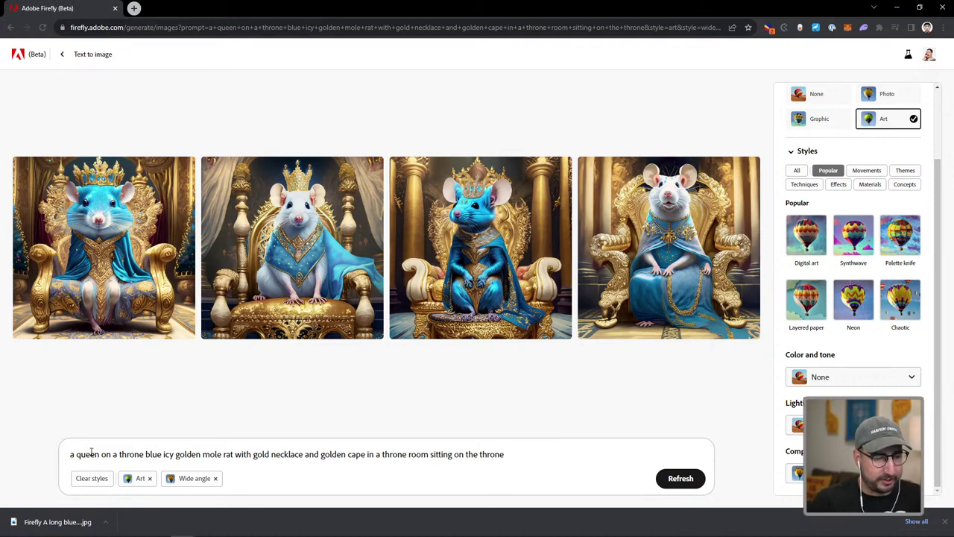
key("BackSpace")
key("BackSpace")
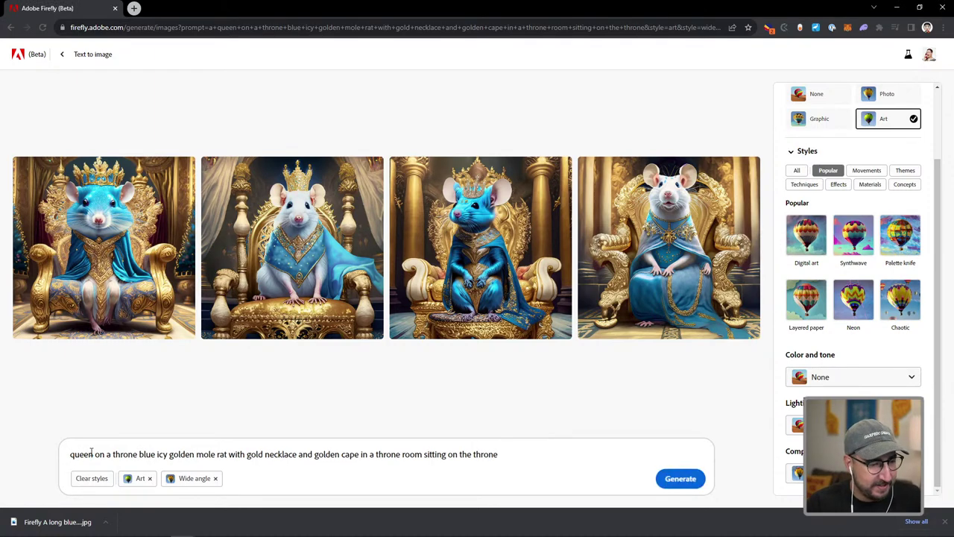
type("mole rat")
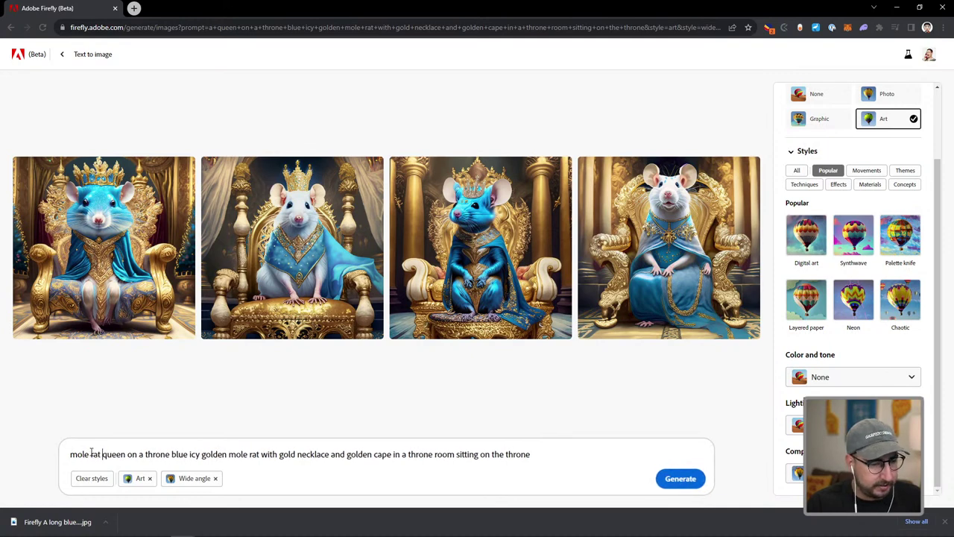
left_click(143, 454)
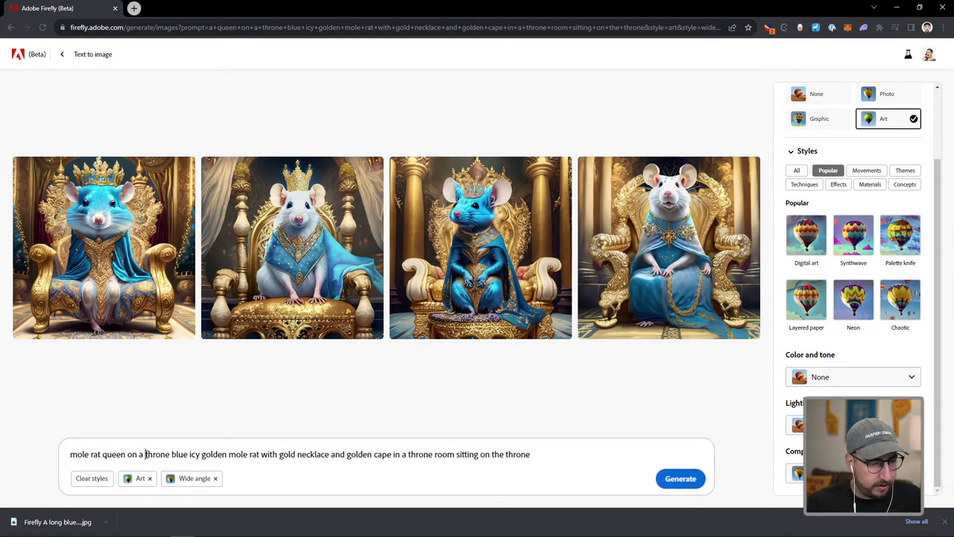
type("extremely elaborate and ornate")
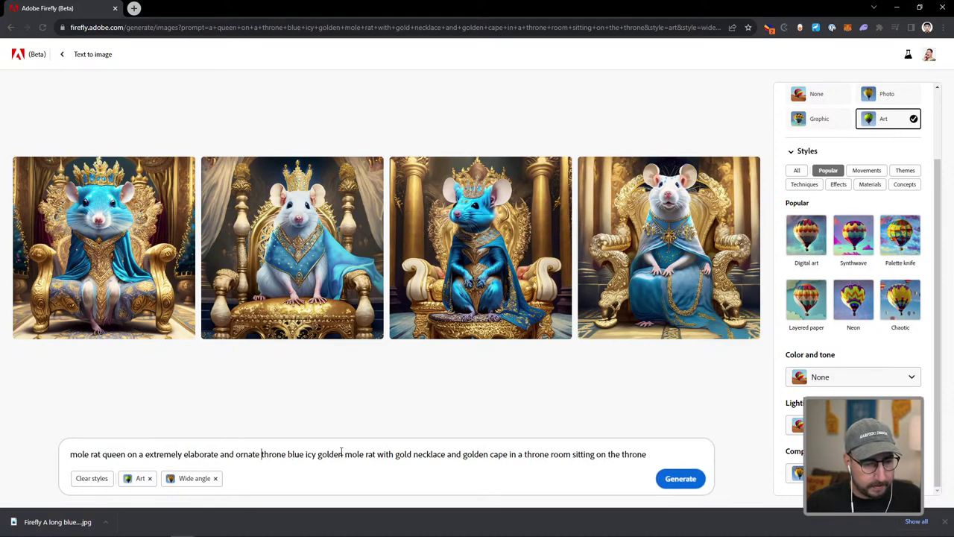
Delete the second "mole rat" and "in a throne room" from the prompt, and generate new images.
left_click_drag(343, 454, 378, 459)
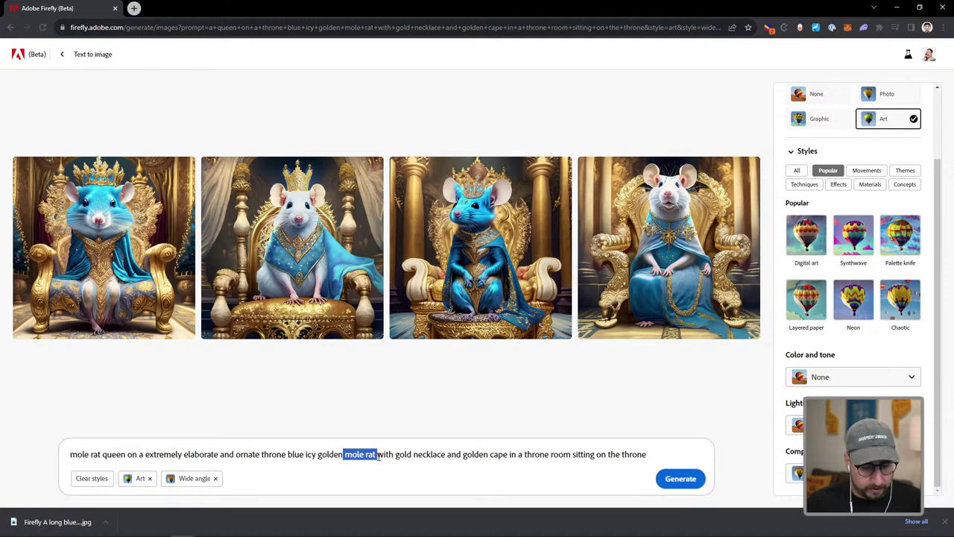
key("BackSpace")
key("BackSpace")
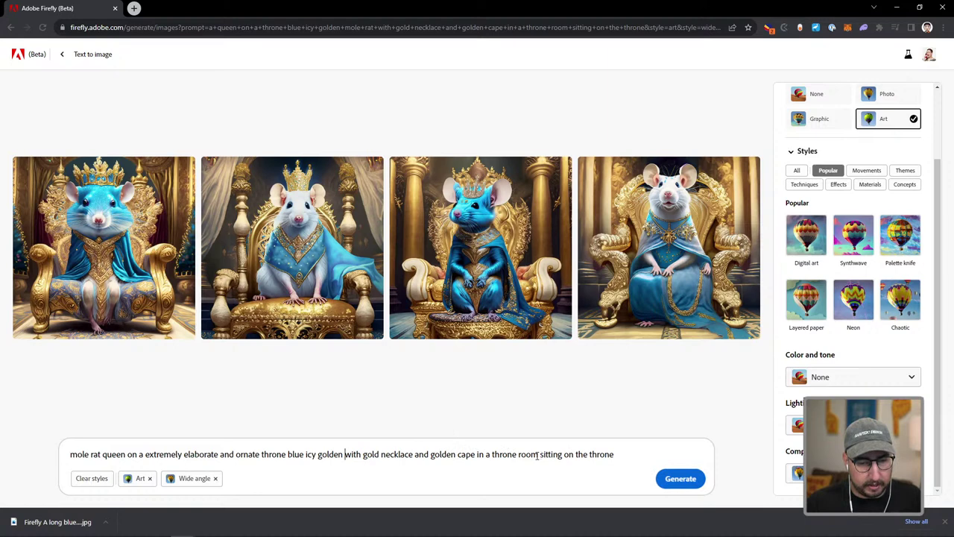
left_click_drag(540, 455, 475, 455)
key("BackSpace")
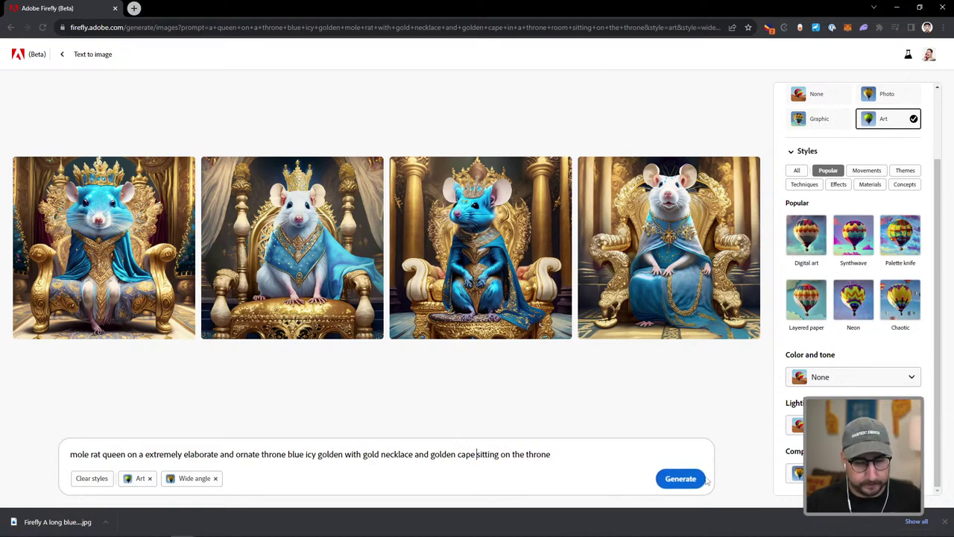
left_click(680, 478)
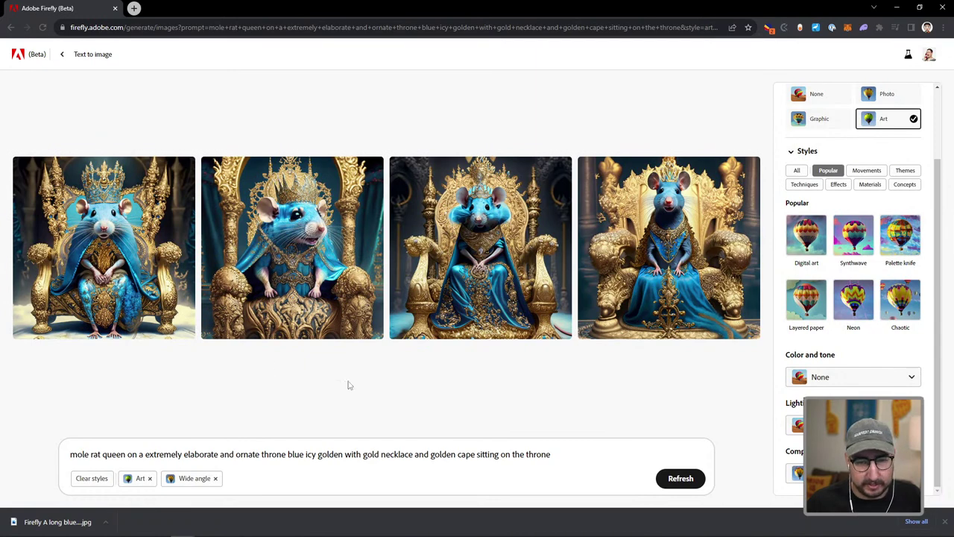
Enlarge the generated mole rat queen images and compare all four variations for the throne illustration.
mouse_move(131, 319)
left_click(138, 248)
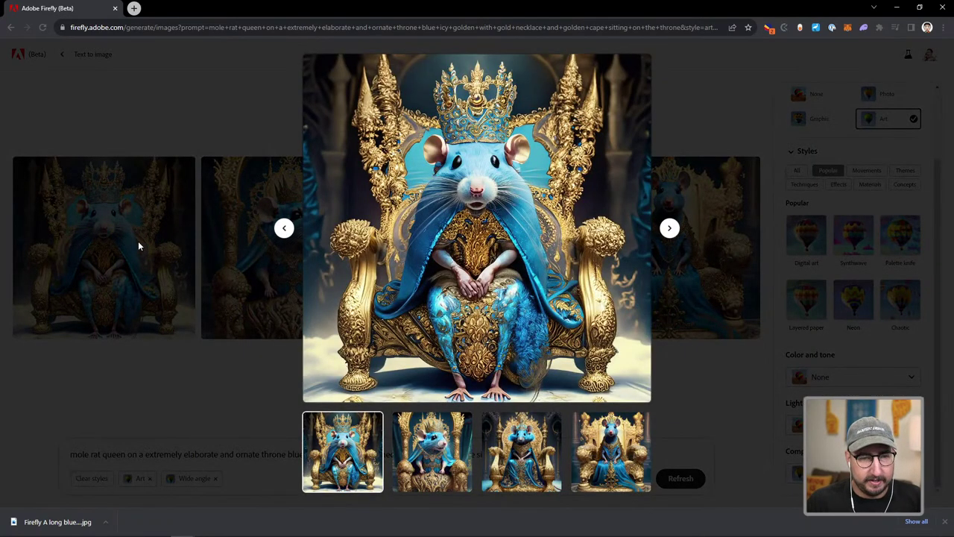
key("Right")
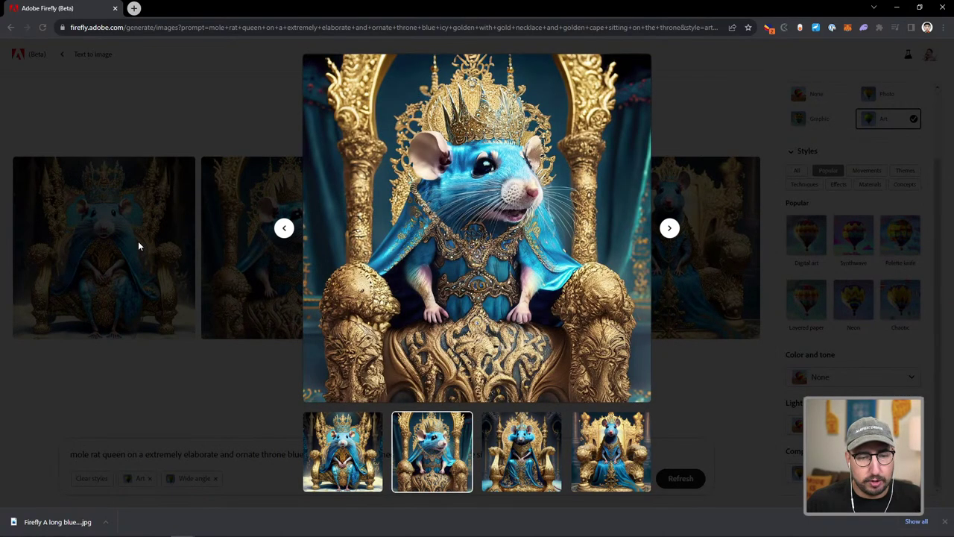
key("Right")
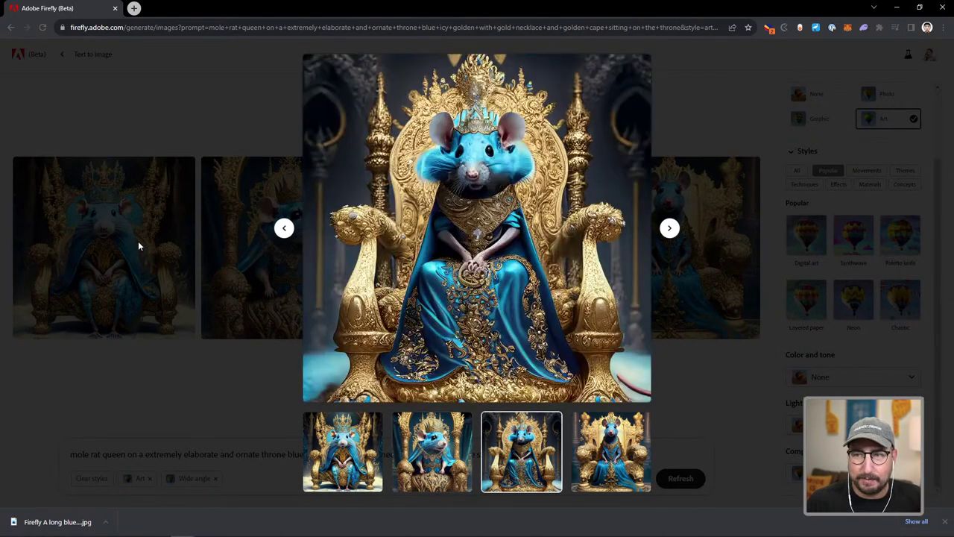
left_click(946, 522)
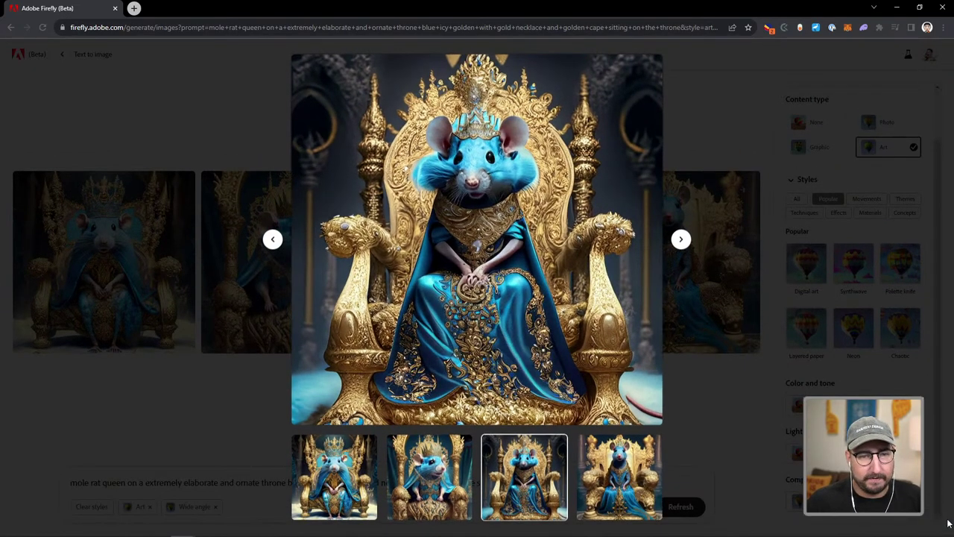
key("Right")
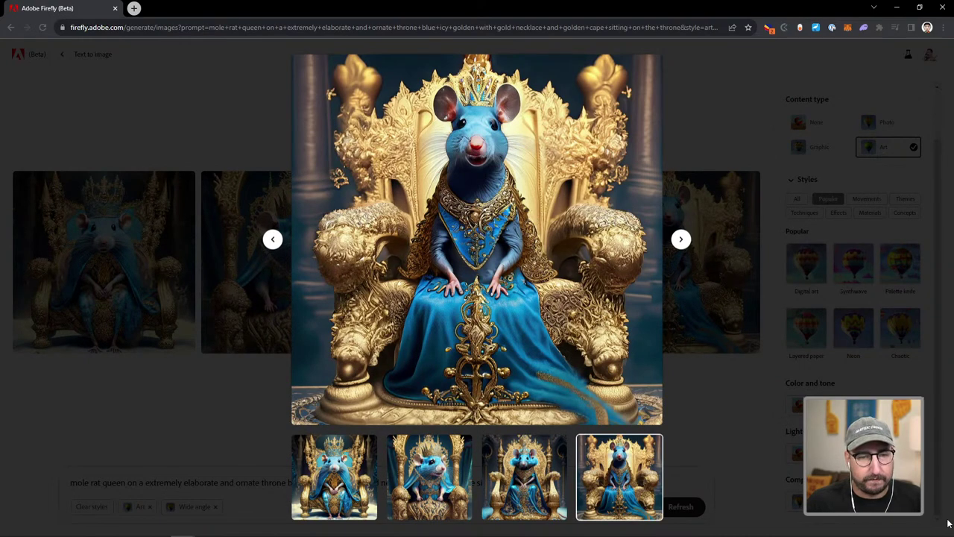
key("Left")
key("Left")
key("Left")
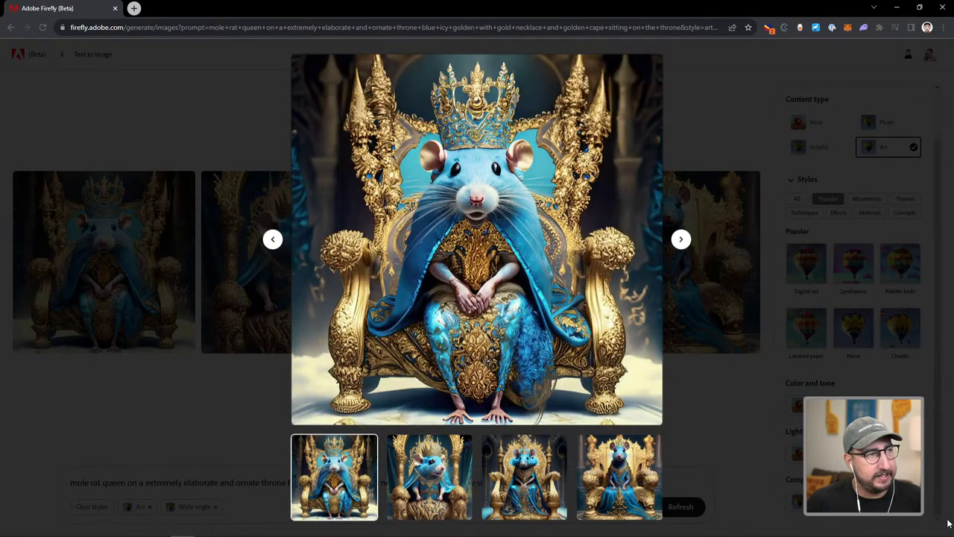
key("Right")
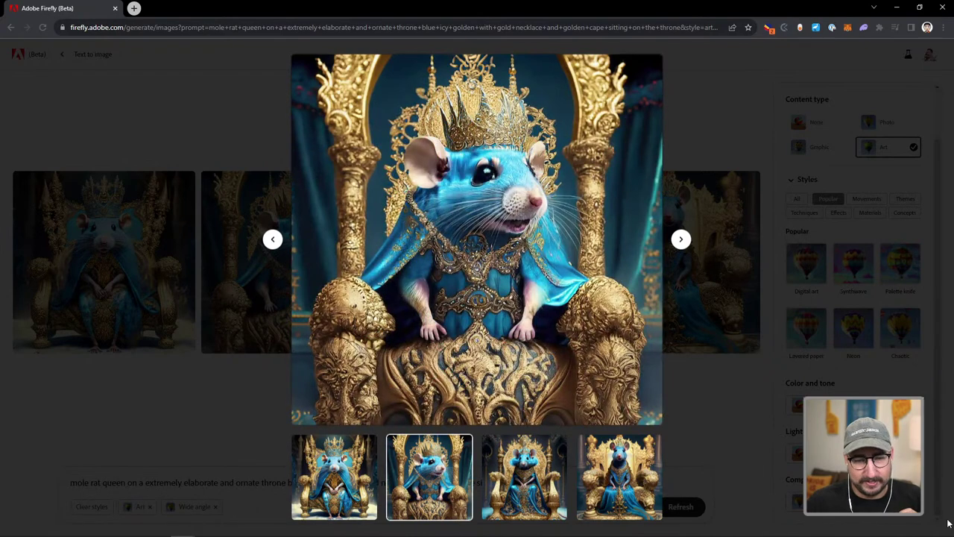
key("Right")
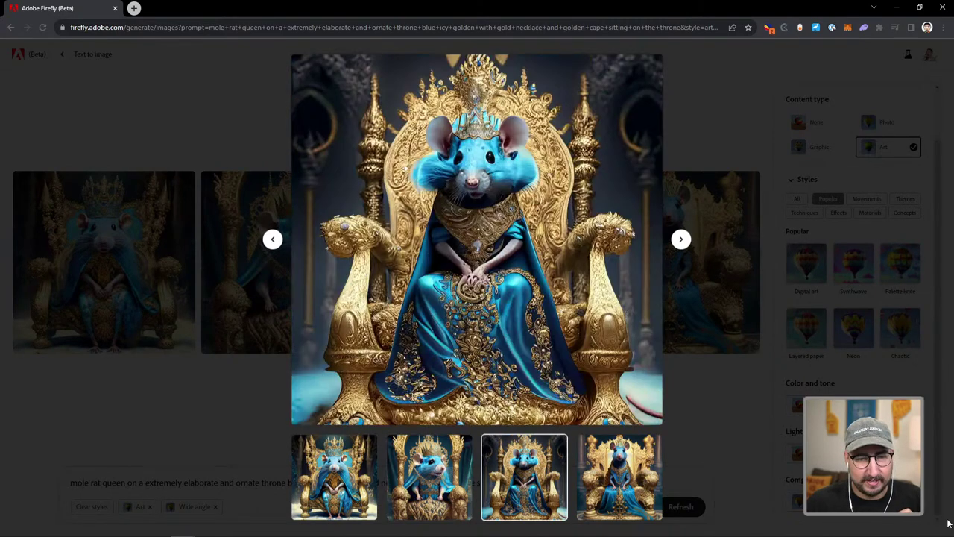
key("Right")
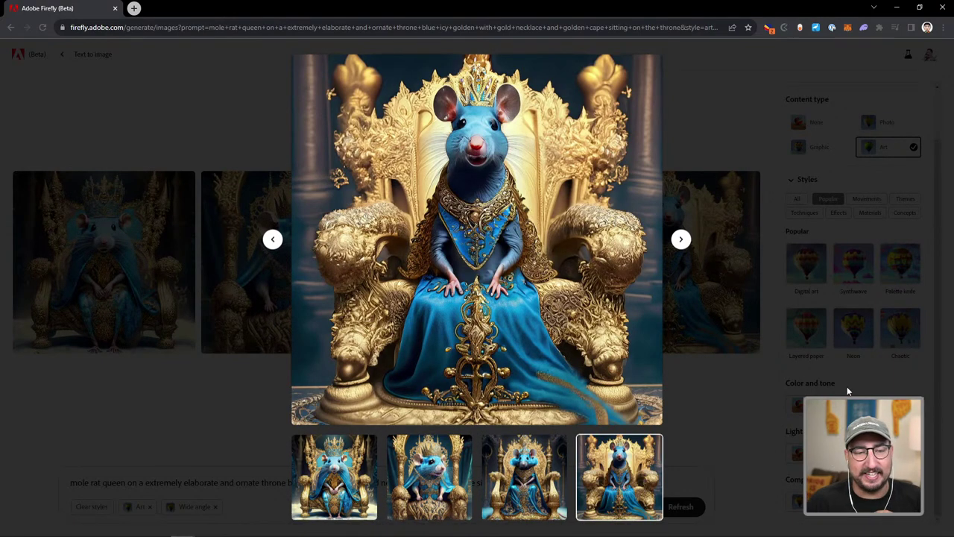
key("Right")
key("Right")
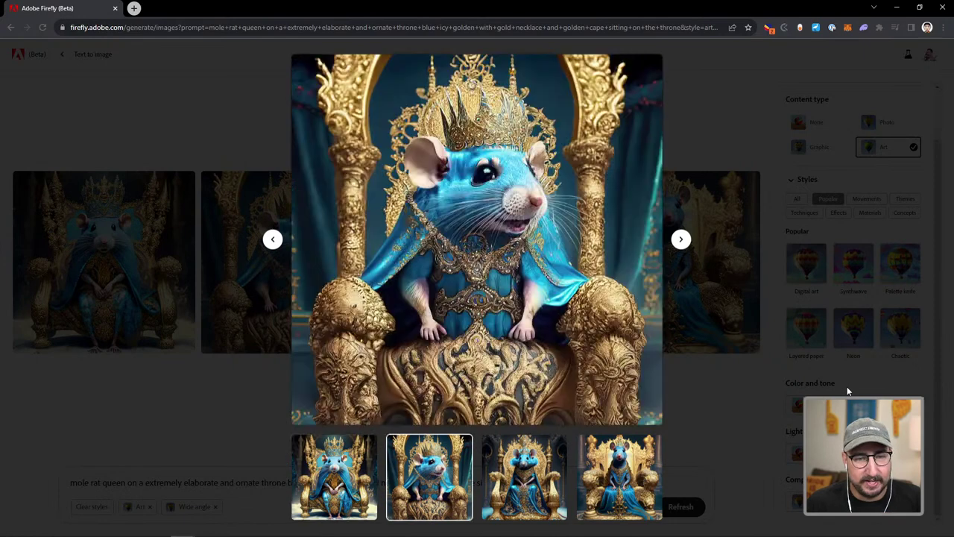
key("Right")
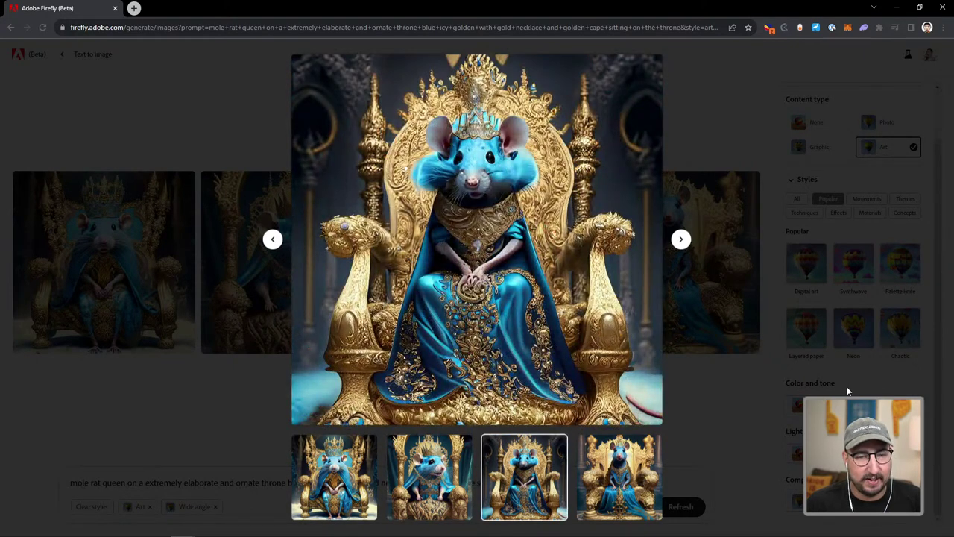
Compare the four generated mole rat queen images in the enlarged preview.
key("Right")
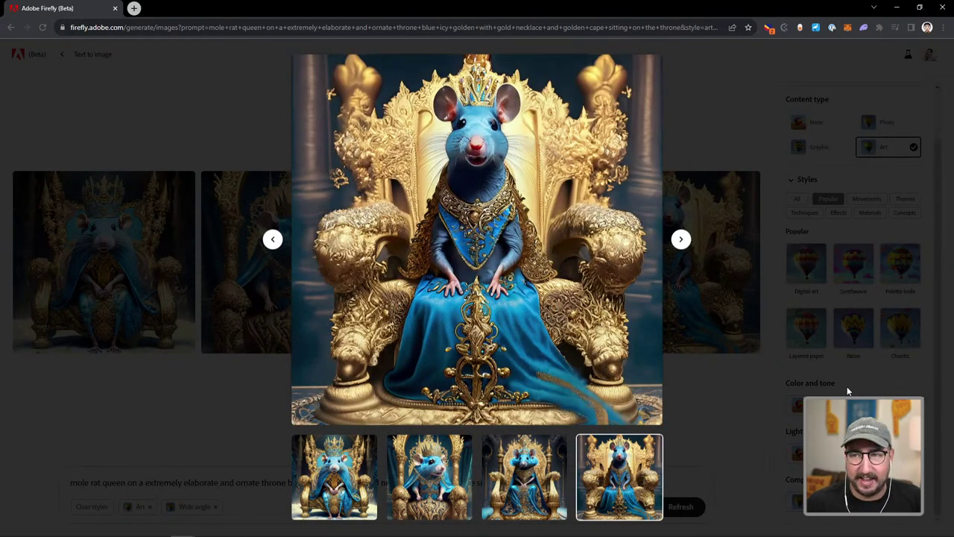
key("Left")
key("Left")
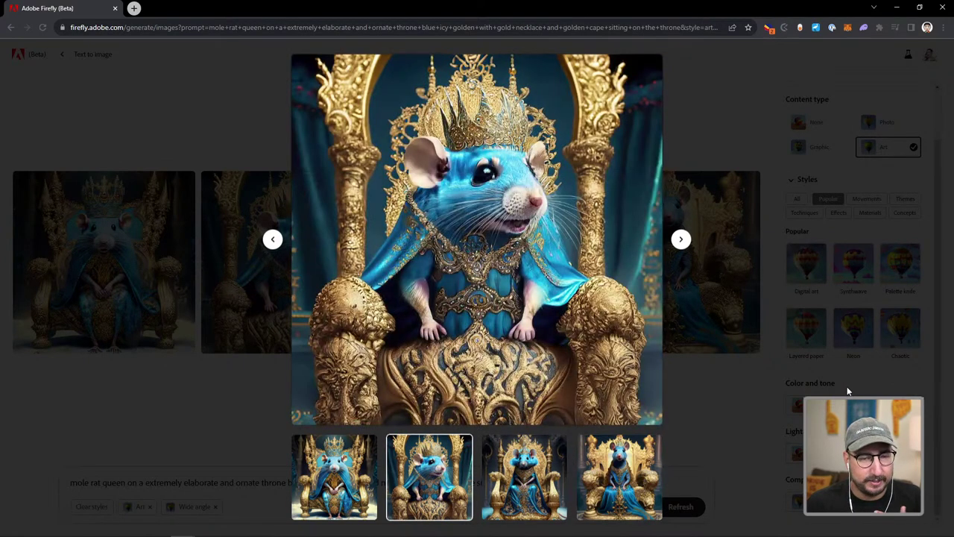
key("Left")
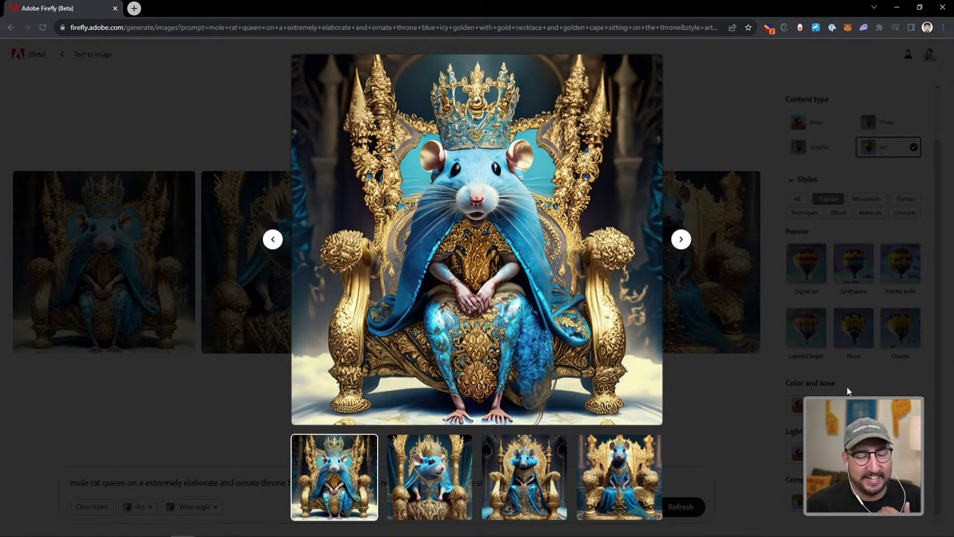
key("Right")
key("Right")
key("Right")
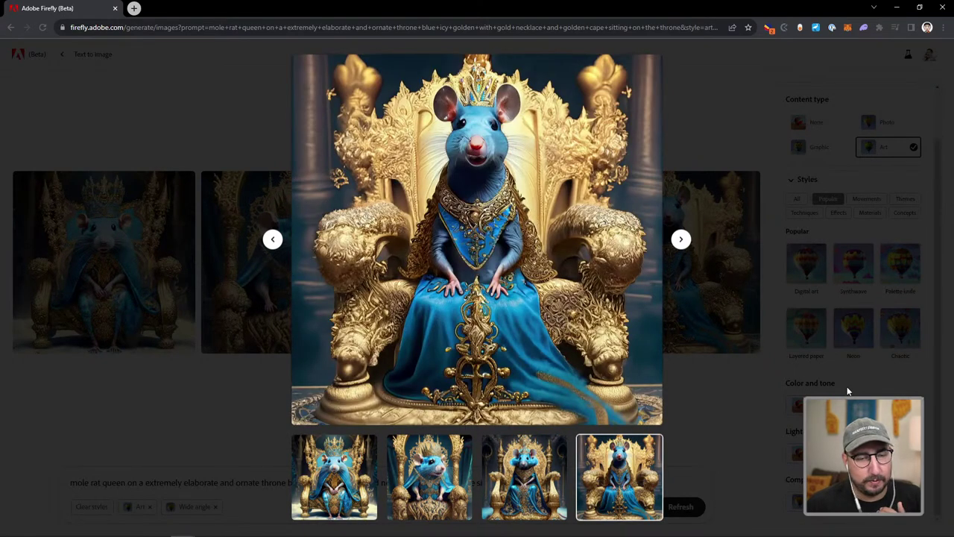
key("Left")
key("Left")
key("Left")
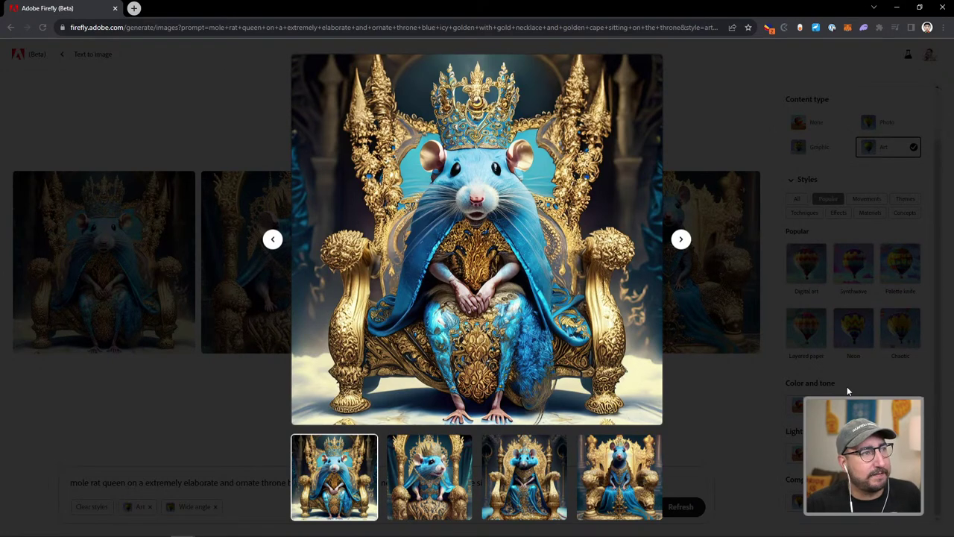
key("Right")
key("Right")
key("Right")
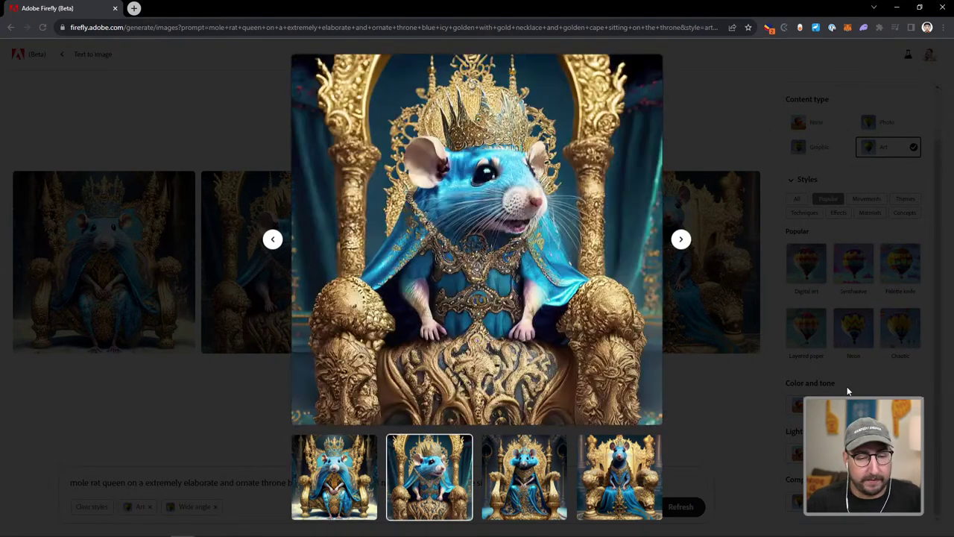
Download the fourth mole rat queen image and place it on the "On the throne was" spread in Illustrator.
mouse_move(649, 97)
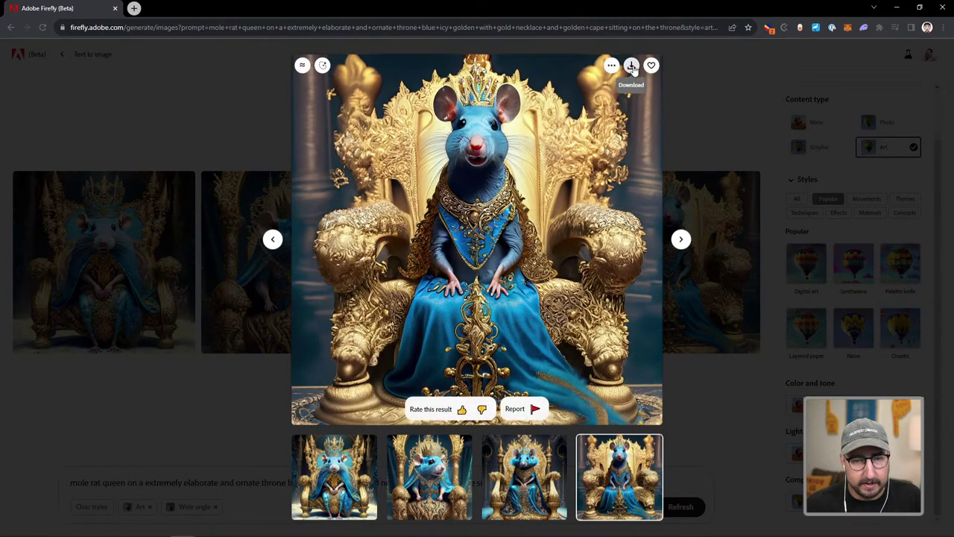
left_click(632, 67)
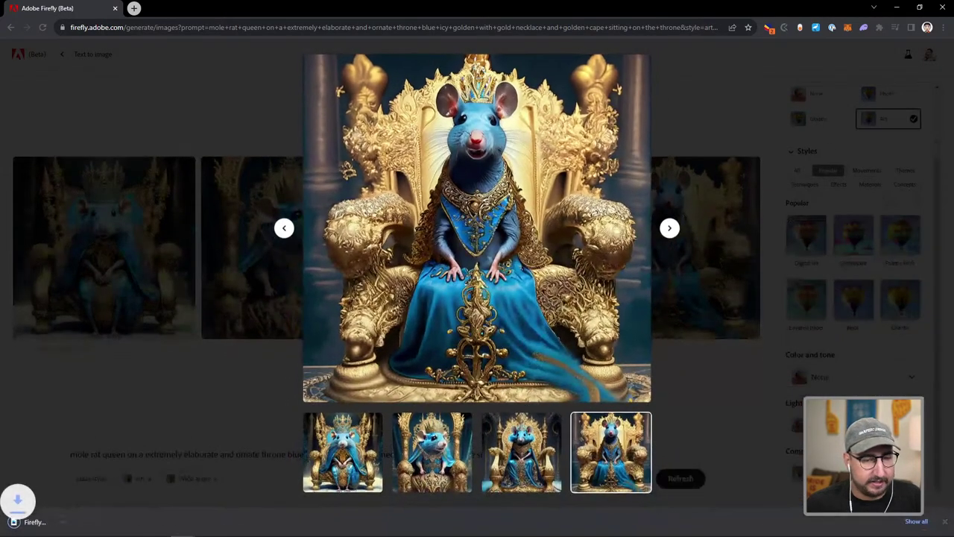
mouse_move(166, 529)
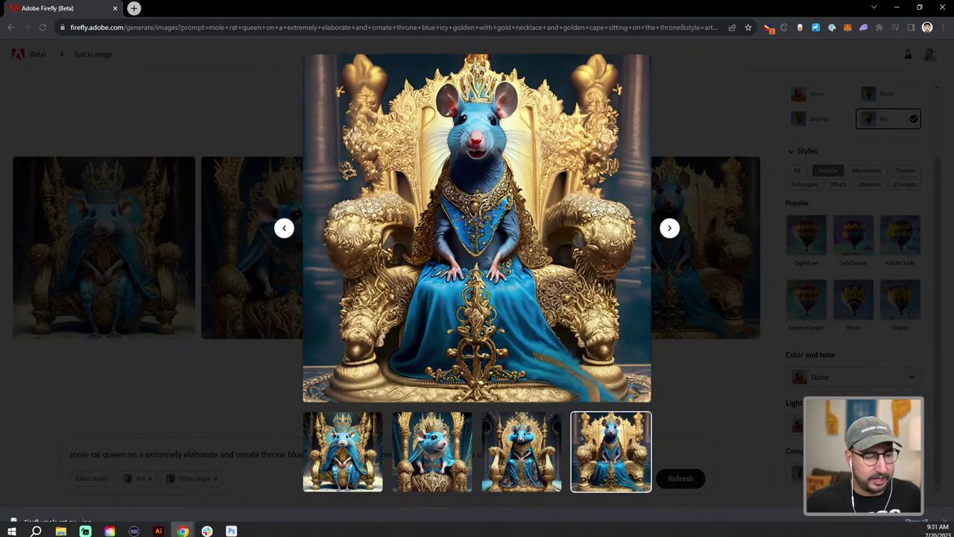
left_click(158, 527)
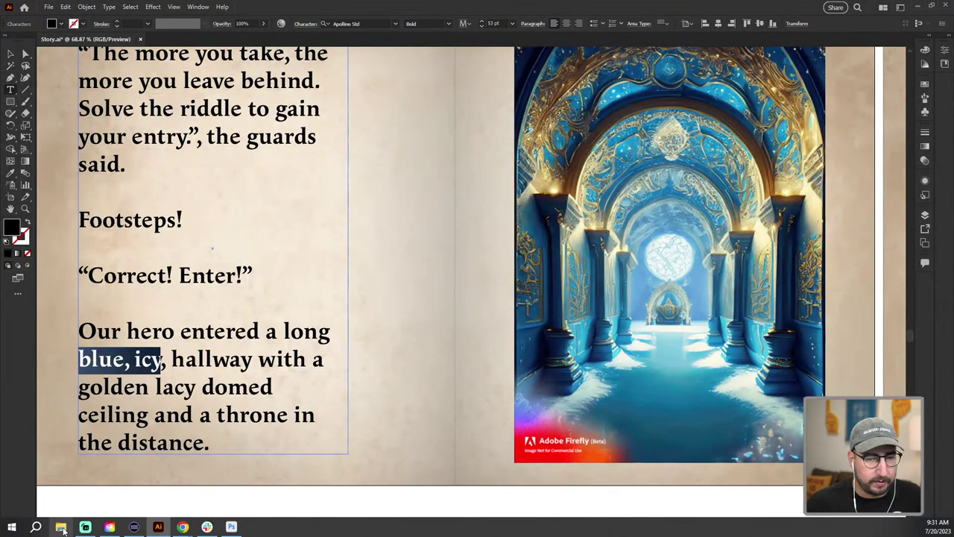
key("Escape")
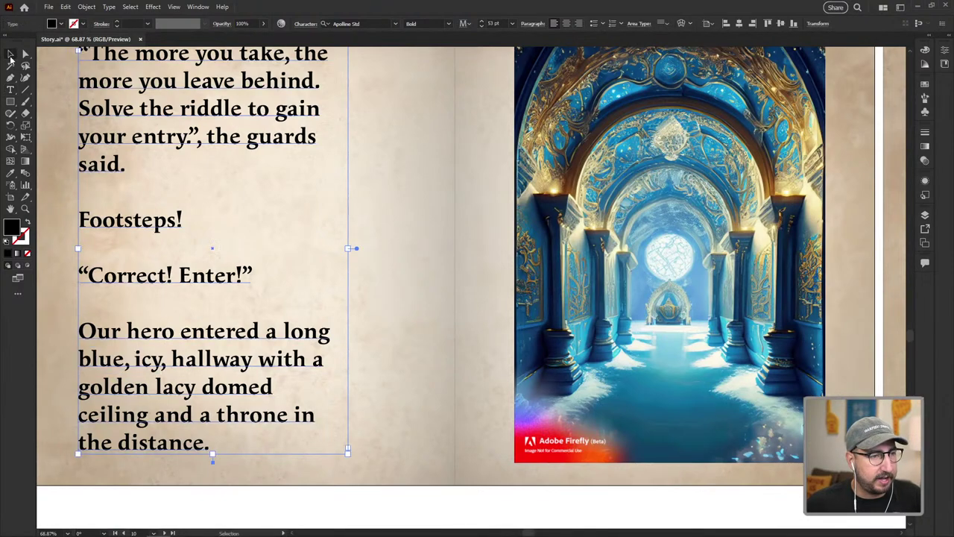
left_click(164, 533)
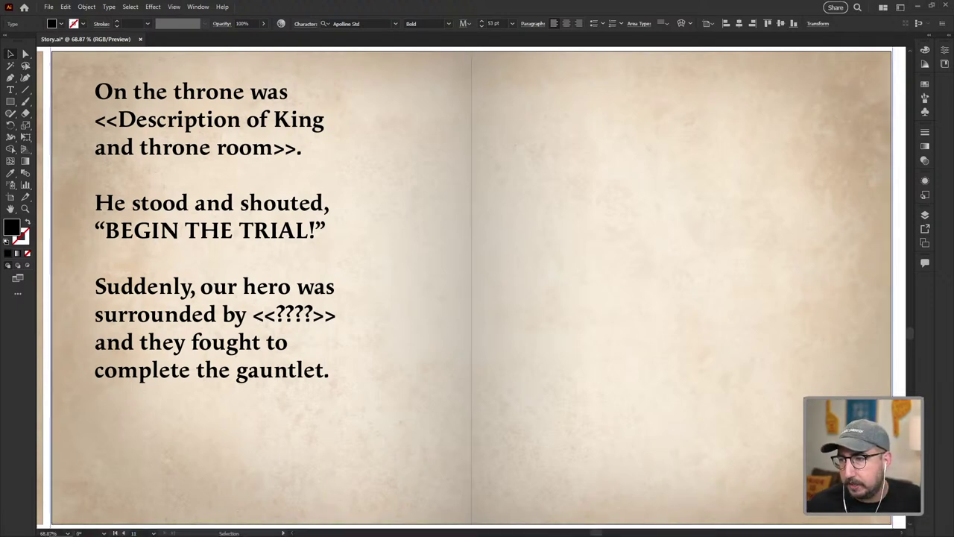
left_click_drag(953, 216, 697, 250)
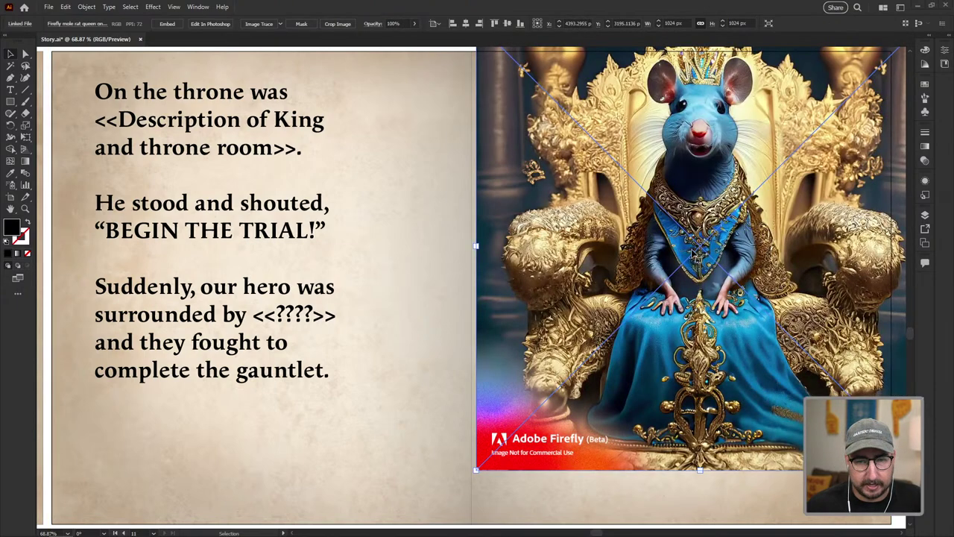
Scale the placed queen image down to about 413 px square and move it to the lower-right corner of the spread.
left_click_drag(557, 375, 656, 291)
key("s")
key("v")
left_click_drag(685, 223, 731, 470)
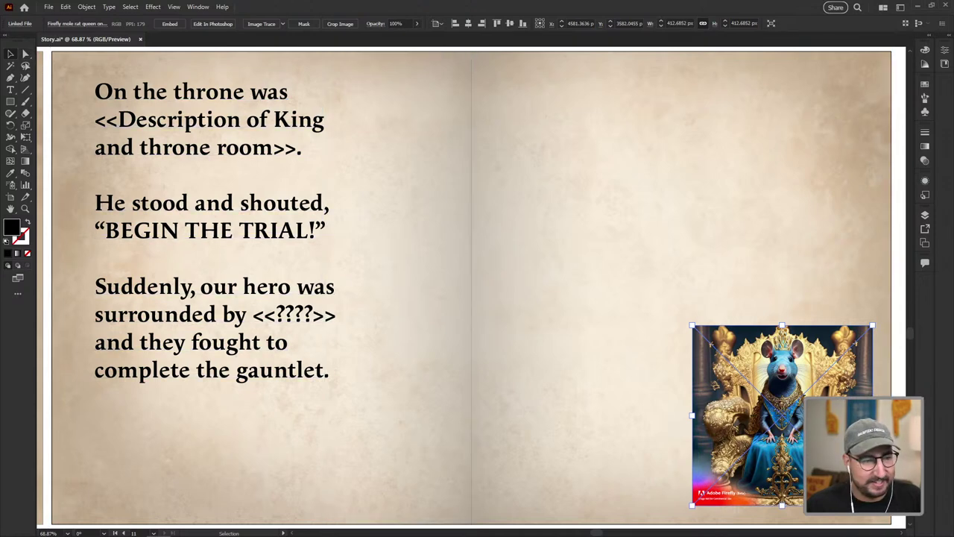
Replace "He" with "She" at the start of the second paragraph of the story text.
left_click(121, 209)
key("t")
double_click(119, 203)
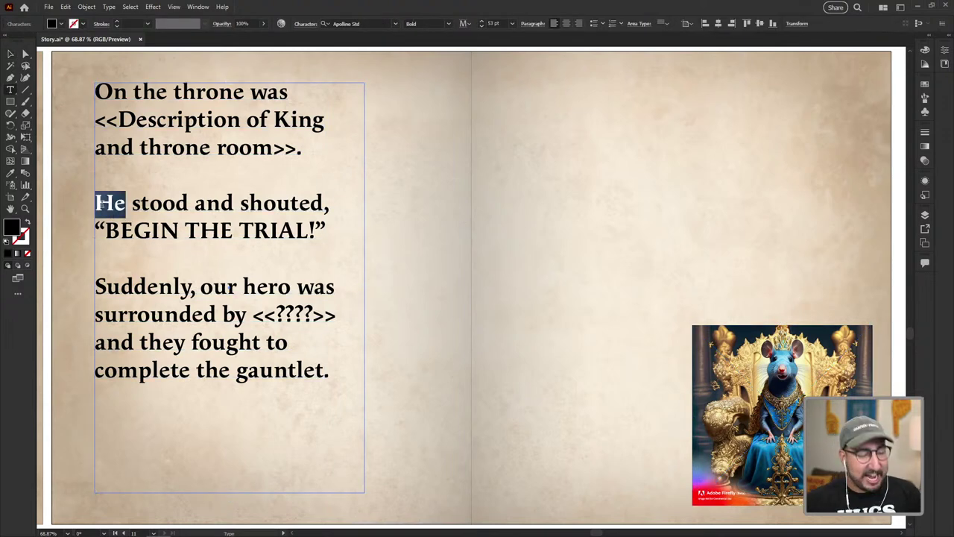
type("She")
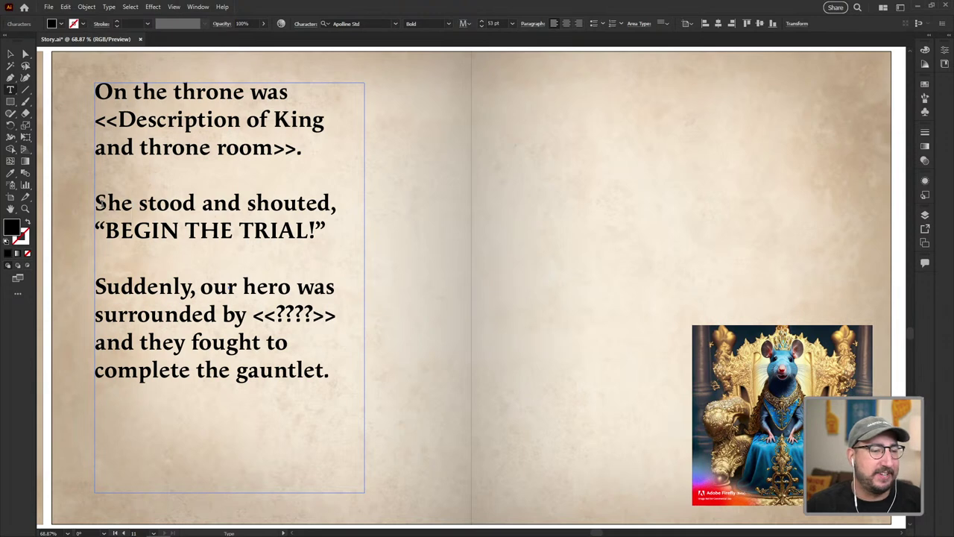
Replace the placeholder "<<Description of King and throne room>>" with the mole rat queen prompt copied from Firefly.
left_click_drag(297, 152, 97, 121)
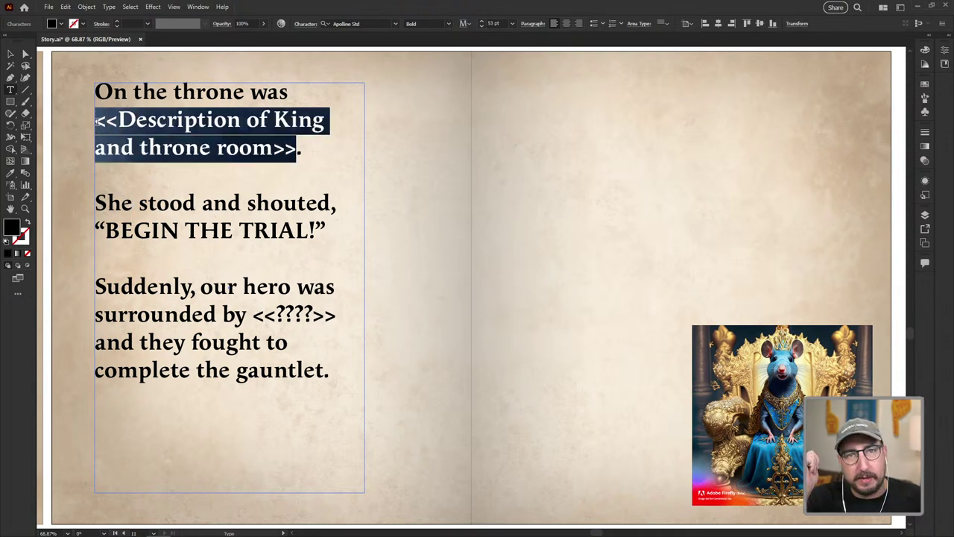
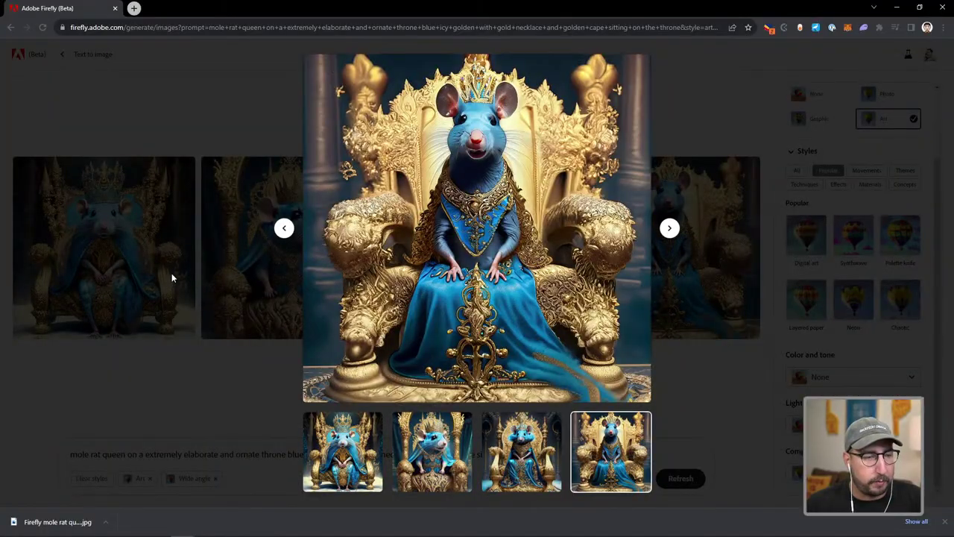
left_click(171, 277)
triple_click(149, 456)
key("ctrl+c")
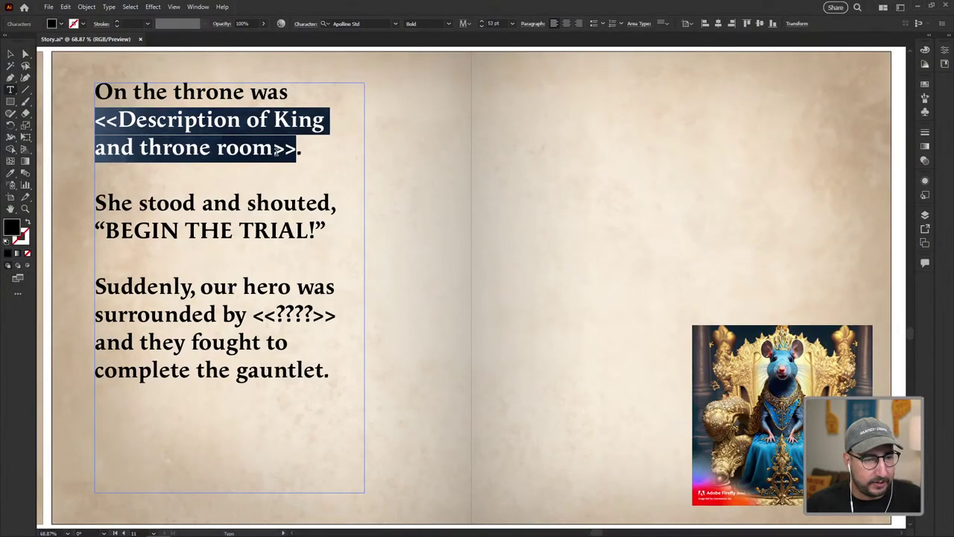
mouse_move(295, 149)
left_mouse_down()
mouse_move(160, 148)
mouse_move(96, 120)
mouse_move(300, 149)
left_mouse_up()
key("ctrl+v")
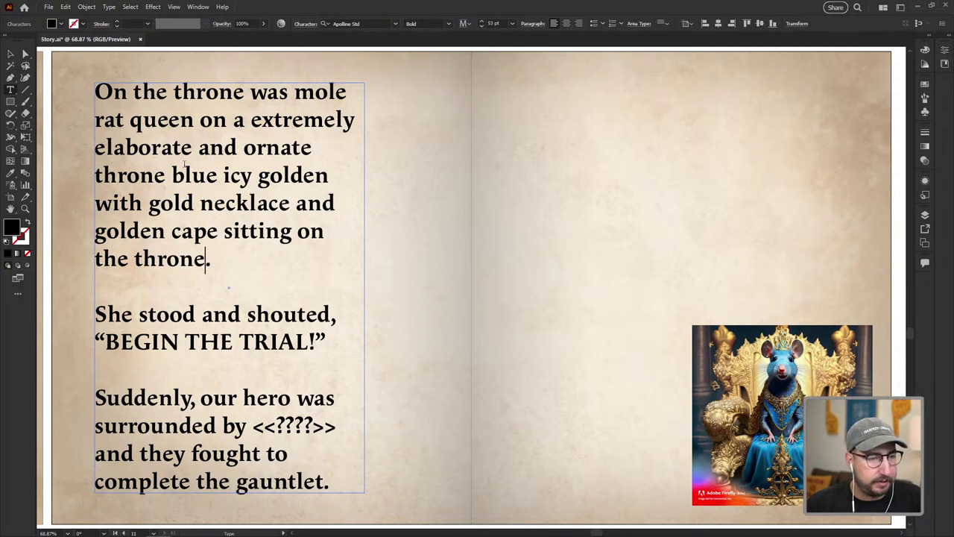
Remove "blue icy golden" and "sitting on the throne" from the pasted description and finish editing the text.
left_click_drag(172, 175, 334, 177)
key("BackSpace")
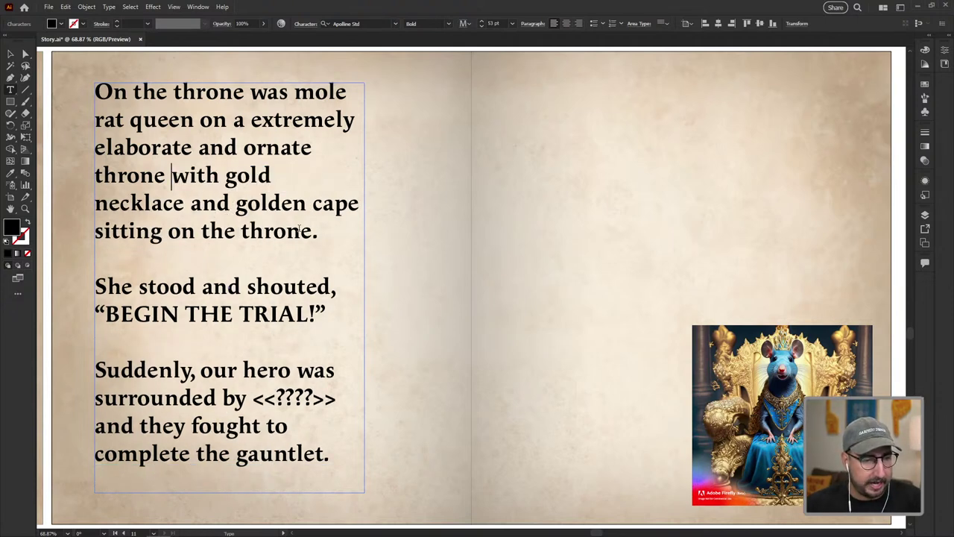
left_click_drag(310, 231, 94, 232)
key("BackSpace")
key("BackSpace")
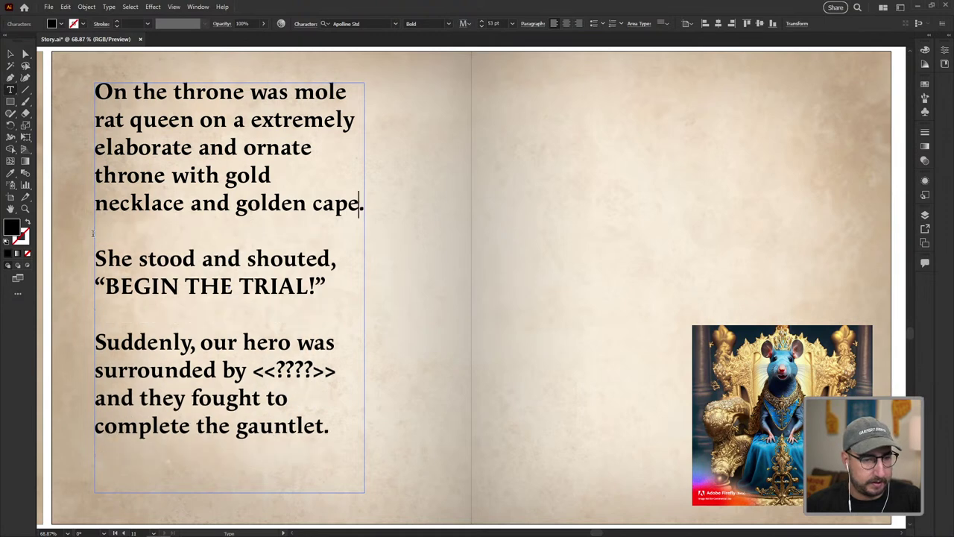
key("Escape")
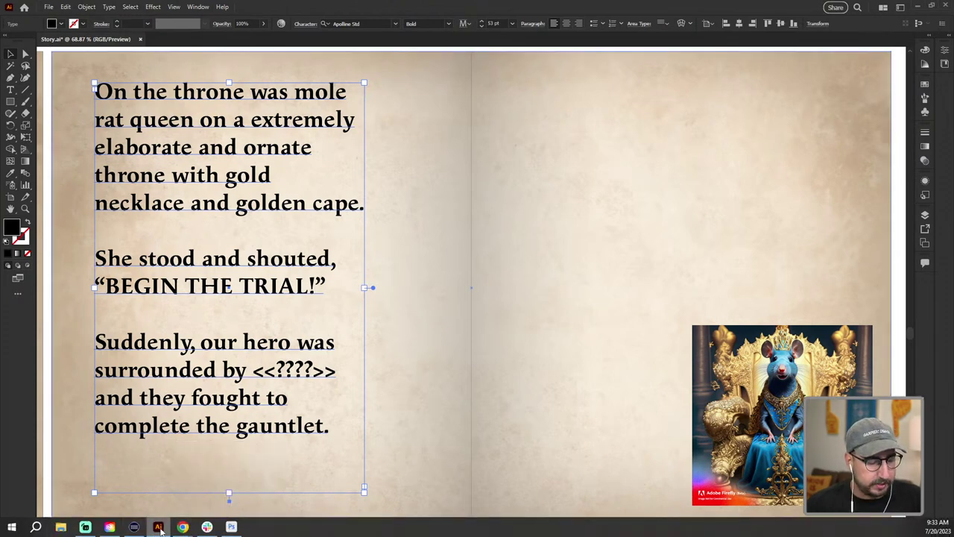
Switch to Firefly in the browser and go back to the Text to image start page.
mouse_move(180, 527)
left_click(182, 485)
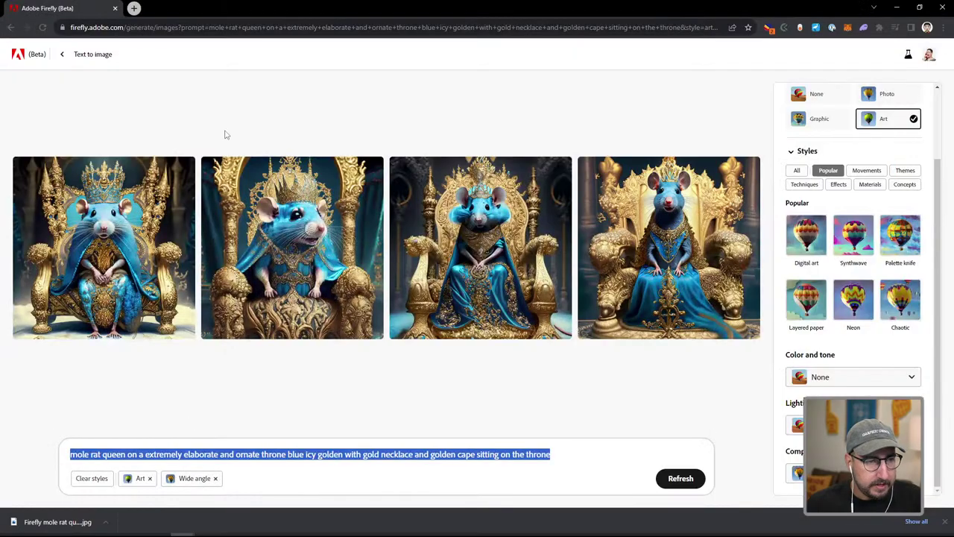
left_click(62, 55)
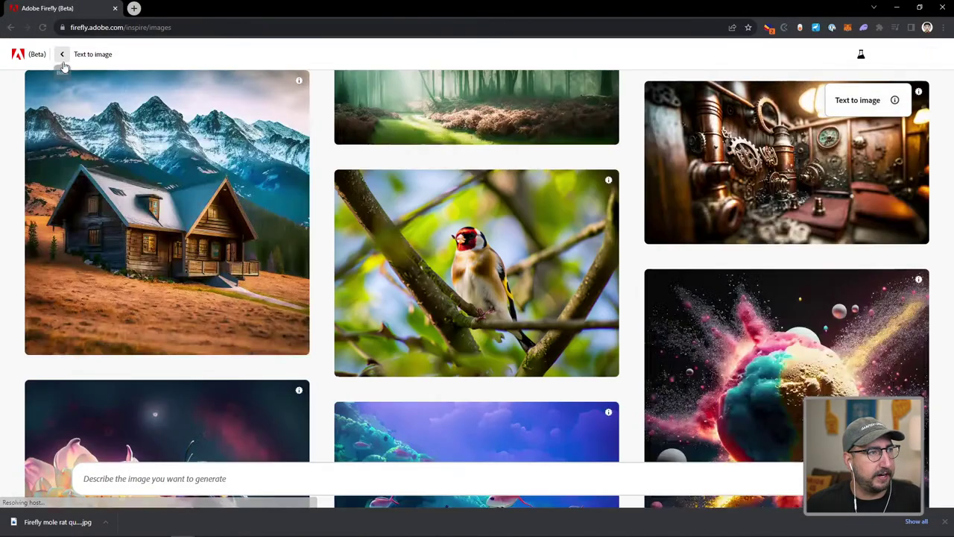
Generate images from the prompt "meercats with slingshots blue golden icy room" and set their aspect ratio to Portrait (3:4).
left_click(255, 483)
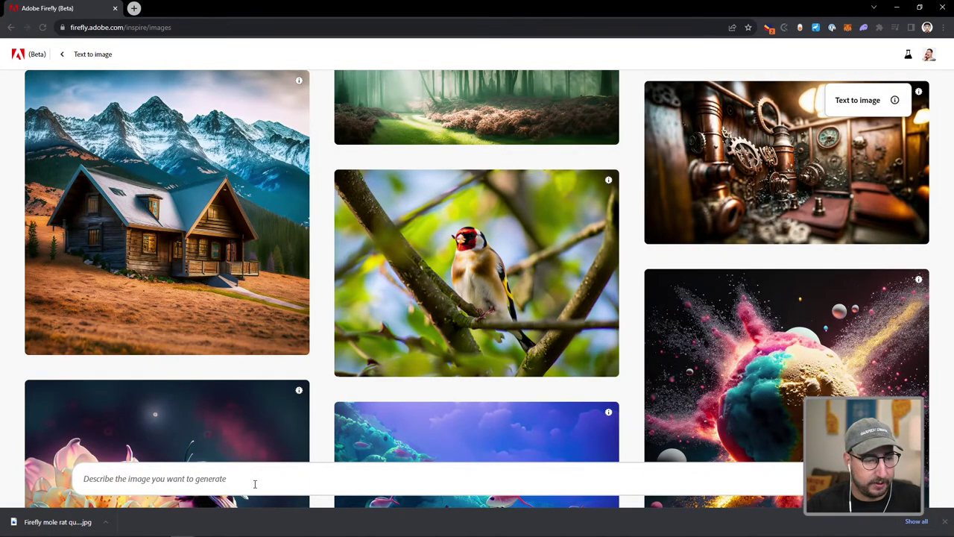
type("meercat")
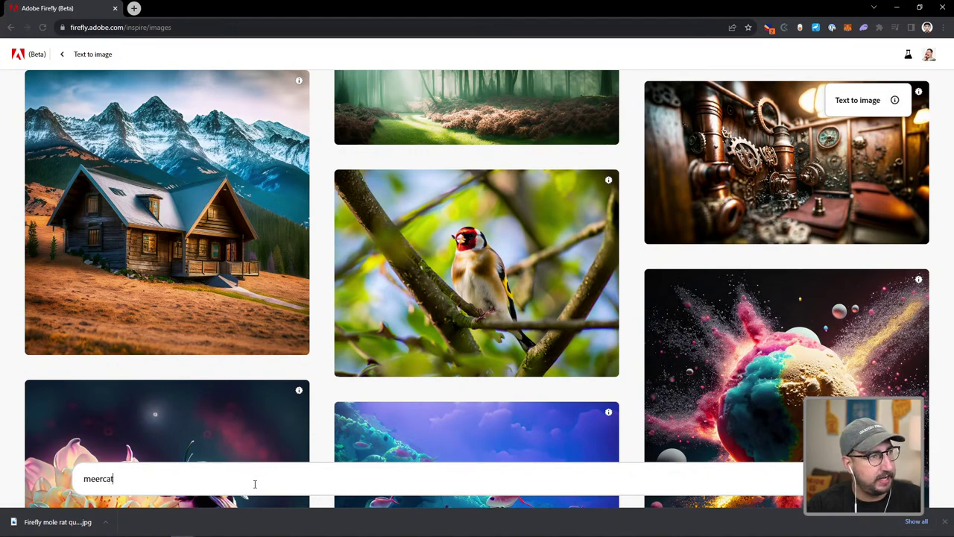
type("s with sling")
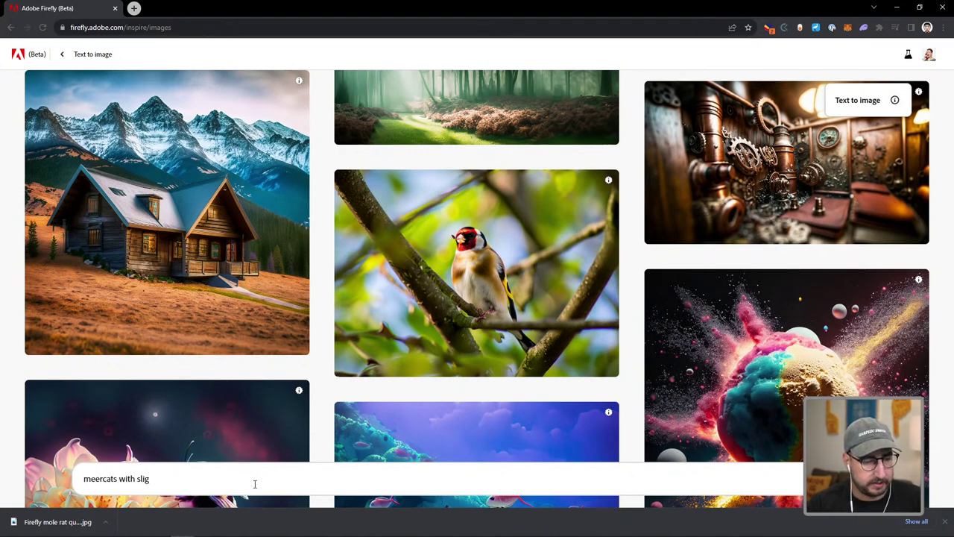
type("shots blue golden icy room")
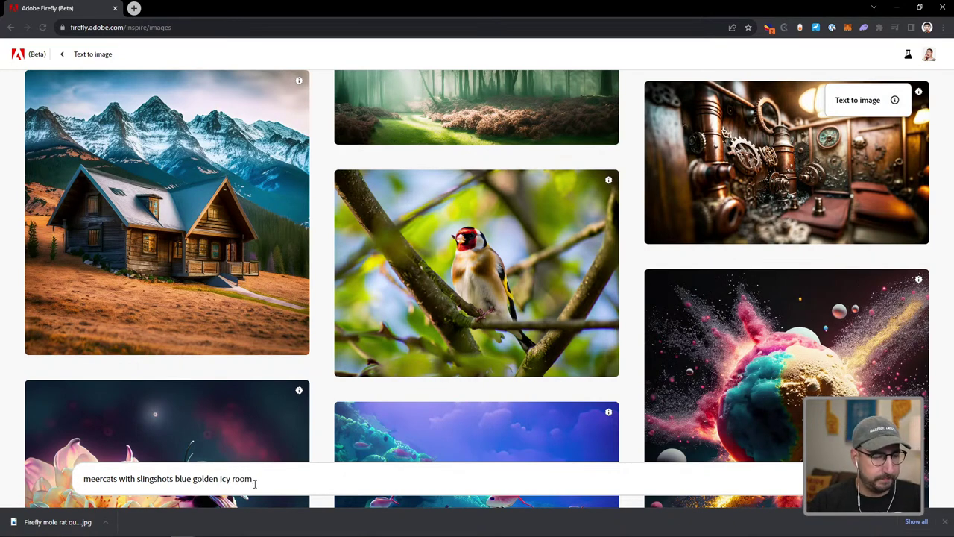
left_click(945, 522)
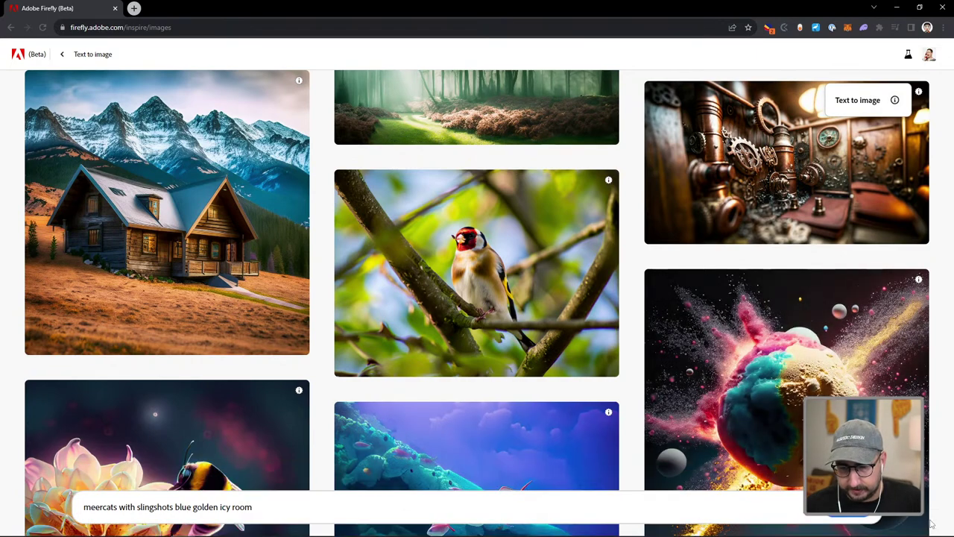
left_click(853, 516)
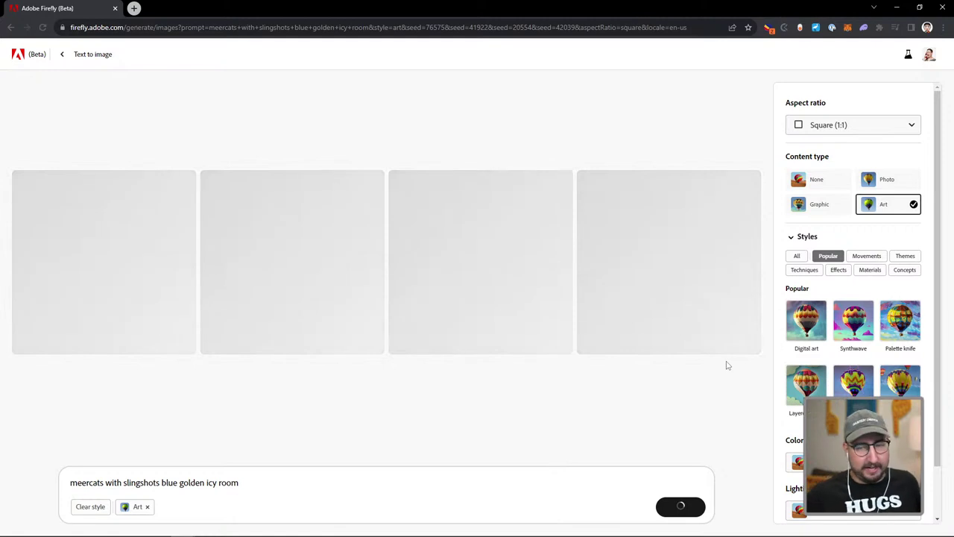
left_click(800, 127)
left_click(823, 173)
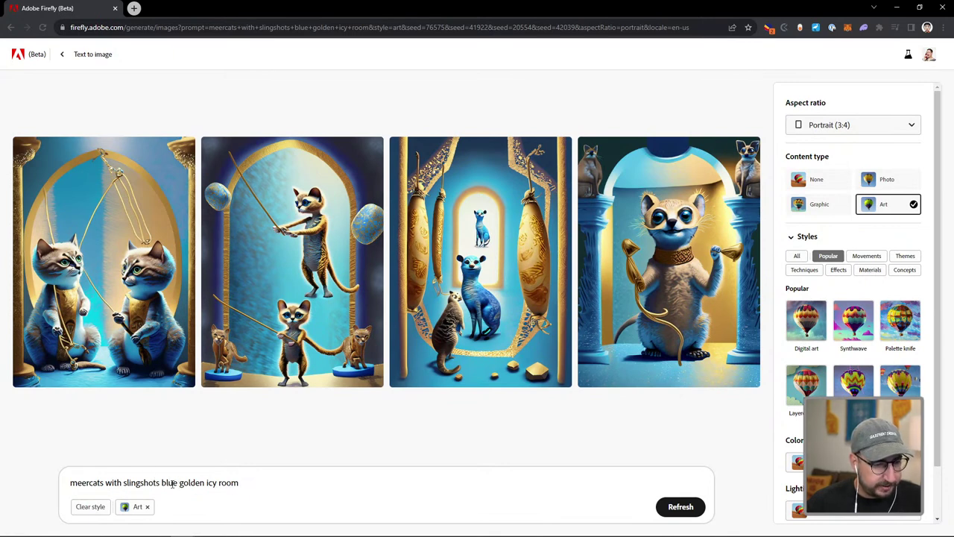
Insert "wearing" before "blue" and "and" before "golden" in the meercats prompt.
left_click(162, 484)
type("wearing")
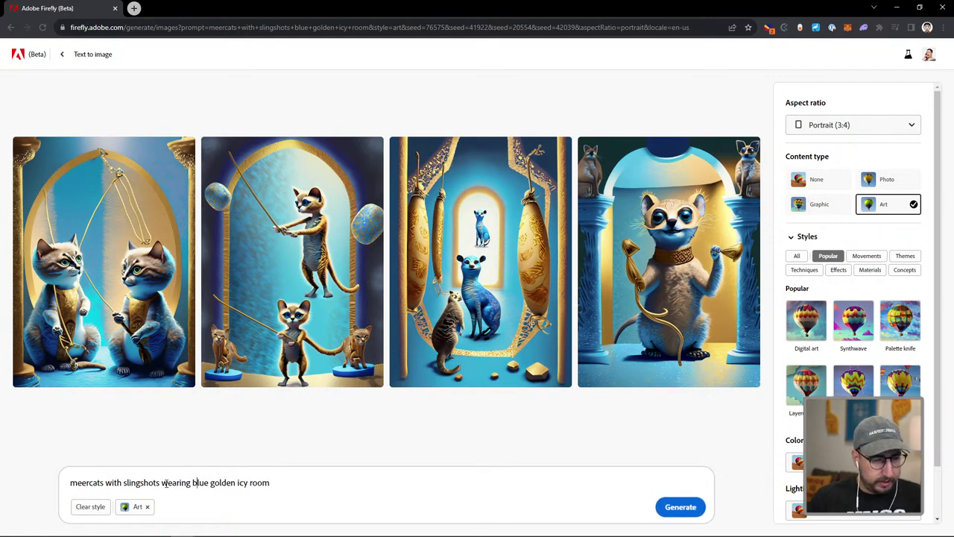
key("Right")
key("Right")
key("Right")
key("Right")
type("and")
Replace "room" with "armor" at the end of the meercats prompt and generate the images again.
key("Right")
key("Right")
key("Right")
key("Right")
key("Right")
key("Right")
key("Right")
key("Right")
key("Right")
key("Right")
key("Right")
key("Right")
key("Right")
key("Right")
key("Right")
key("Right")
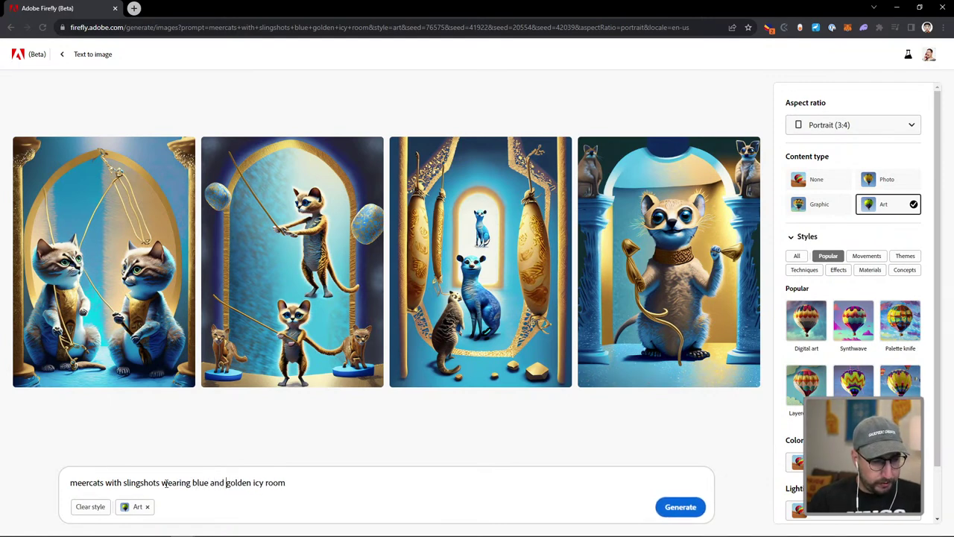
key("BackSpace")
key("BackSpace")
key("BackSpace")
key("BackSpace")
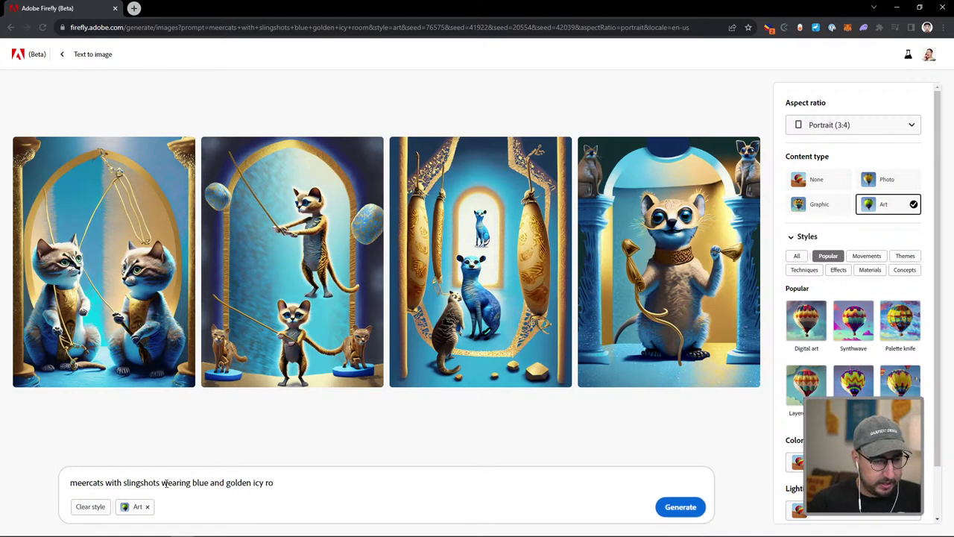
type("armor")
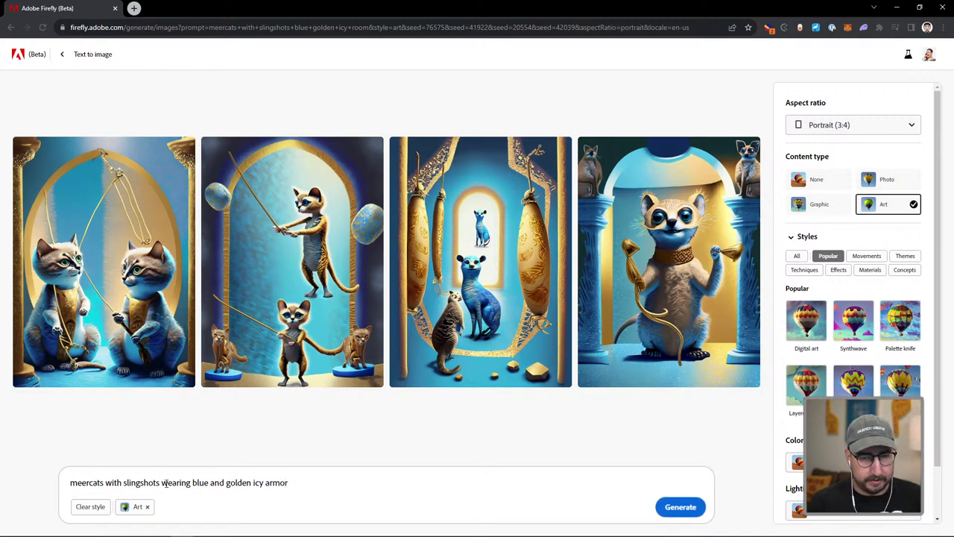
key("Return")
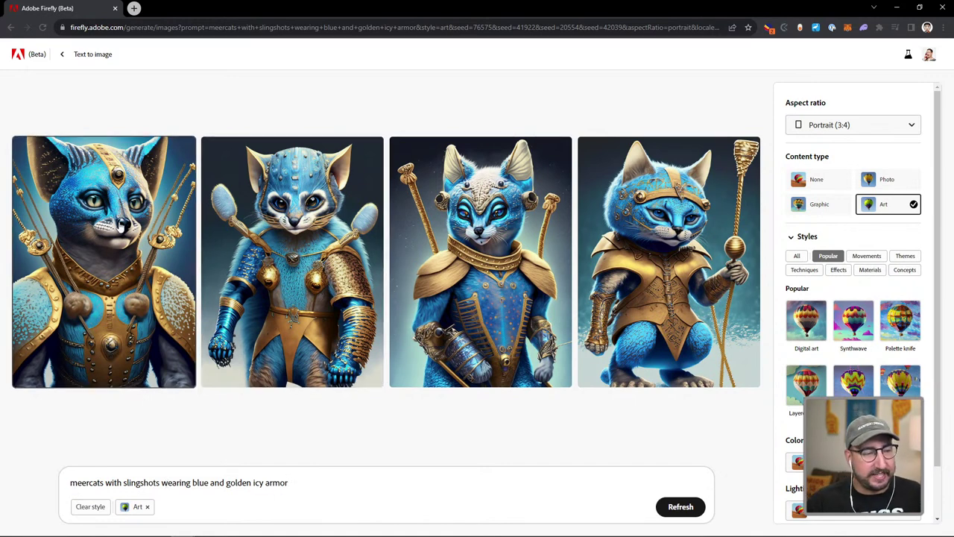
Examine the four generated armored meercat images one by one at enlarged size, then return to the results.
mouse_move(113, 245)
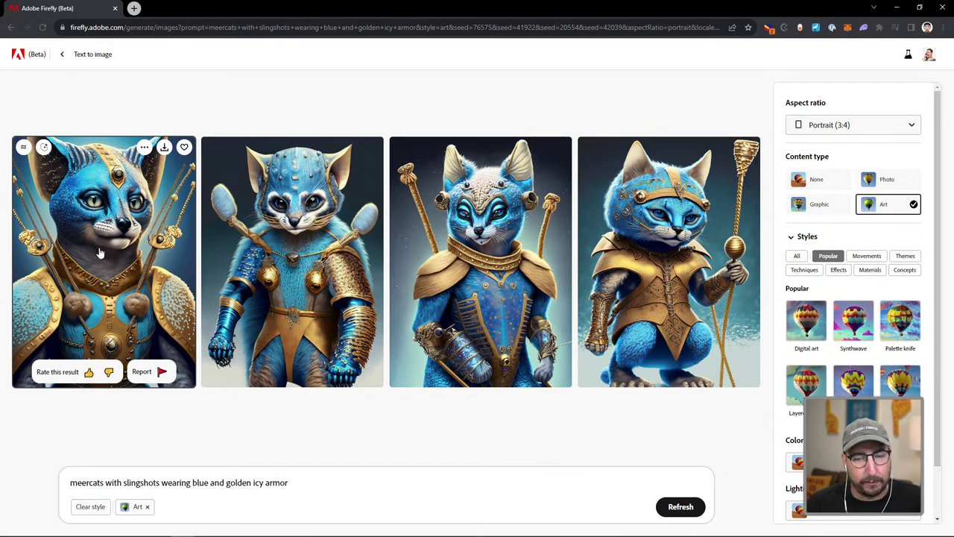
left_click(100, 253)
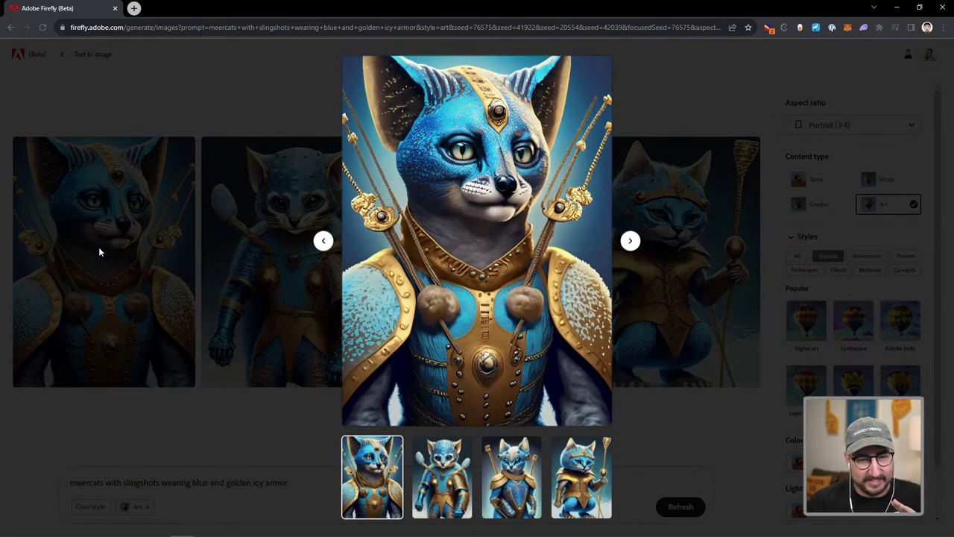
key("Right")
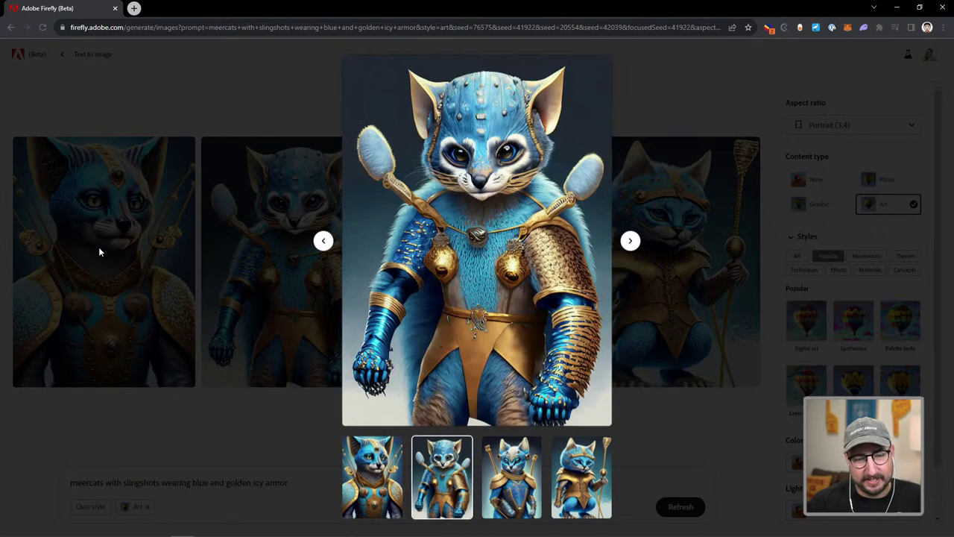
key("Right")
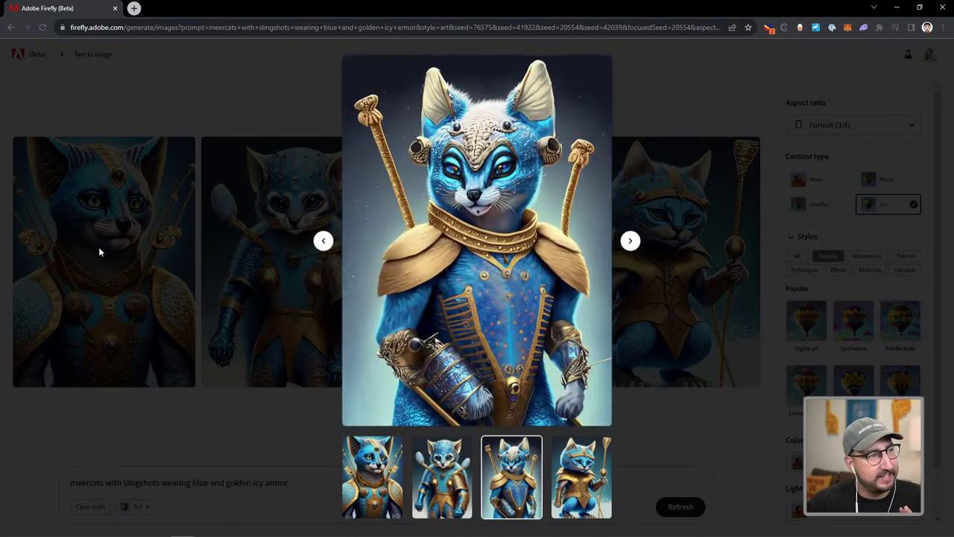
key("Right")
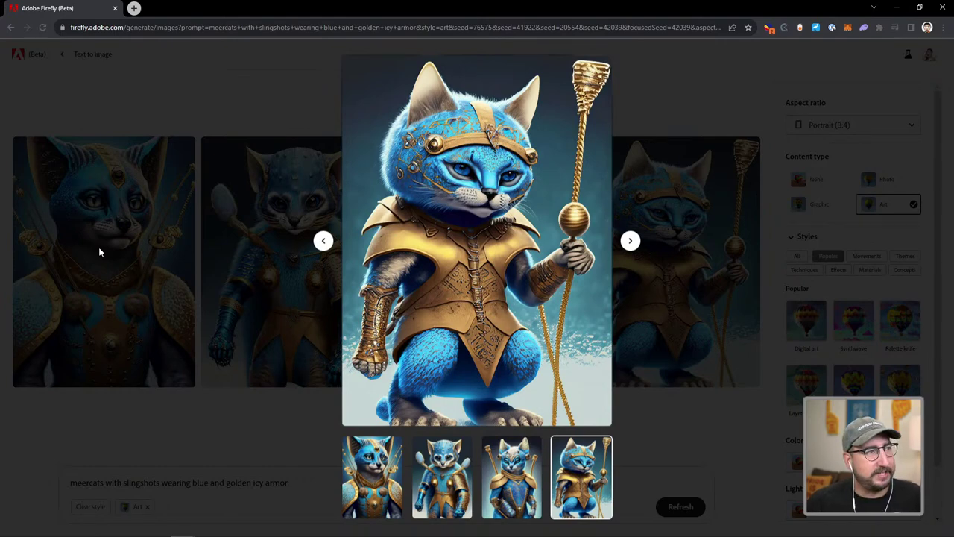
key("Left")
key("Left")
key("Left")
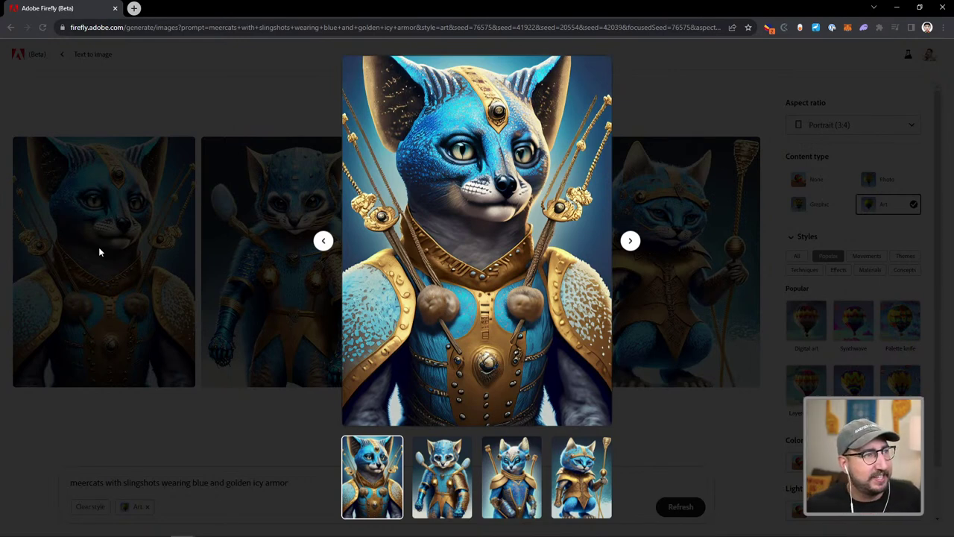
left_click(131, 213)
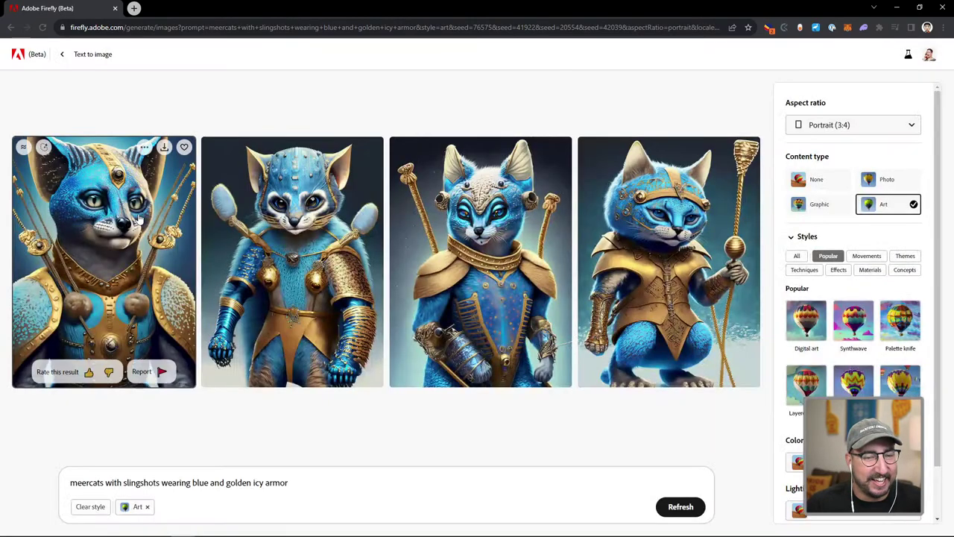
Open firefly.adobe.com in a new browser tab and go to Text to image.
left_click(134, 8)
type("firefly.adobe.com")
key("Return")
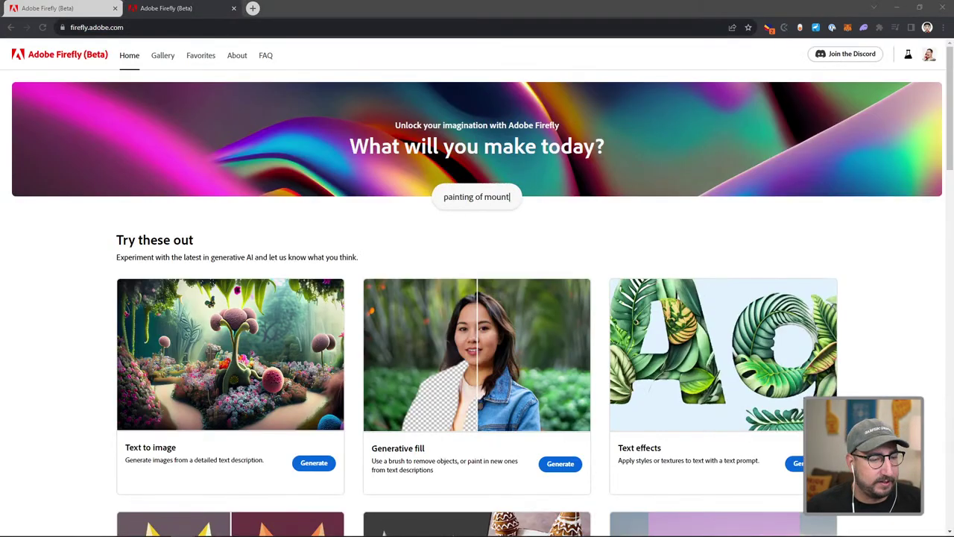
left_click(249, 366)
Generate images from "a fancy court jester and magician entertain a small crowd of well dressed individuals facing trial blue icy room".
left_click(172, 507)
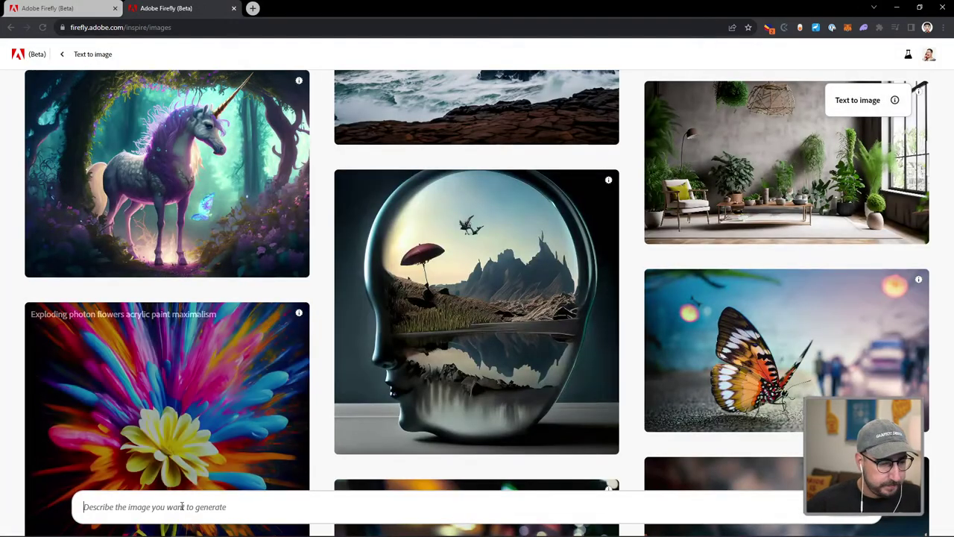
type("a fancy court jester and magician entertain a small crowd of well dressed individuals facing trial for their heinous crimes")
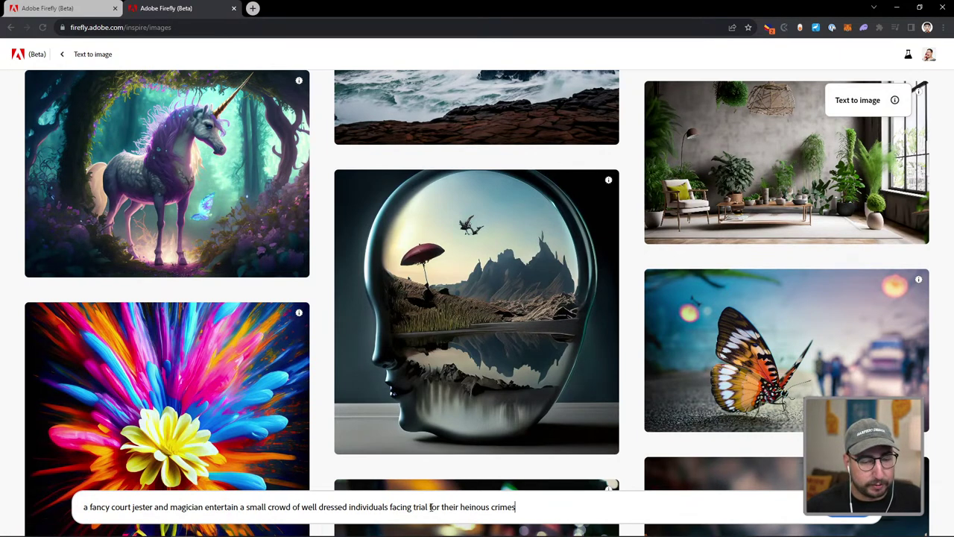
left_click_drag(428, 507, 609, 501)
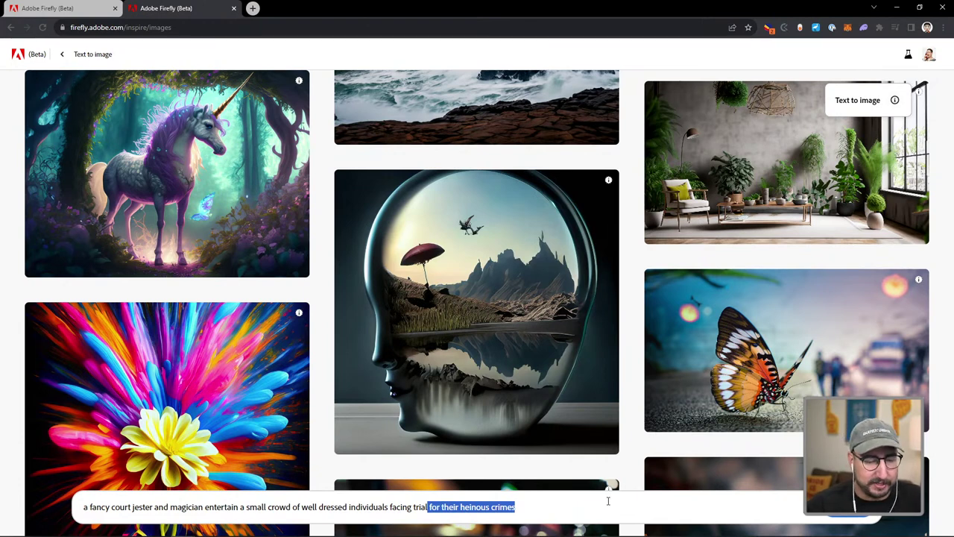
key("BackSpace")
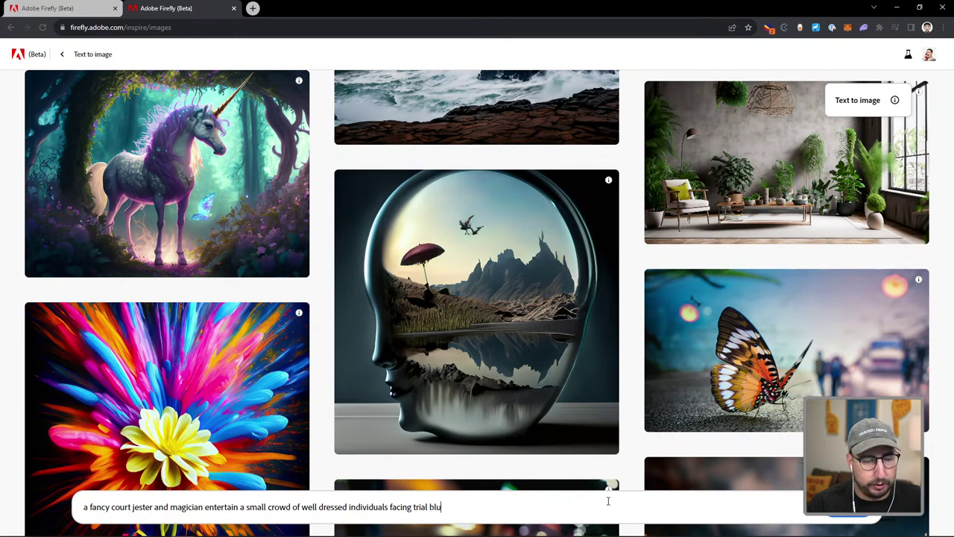
type("blue icy room")
key("Return")
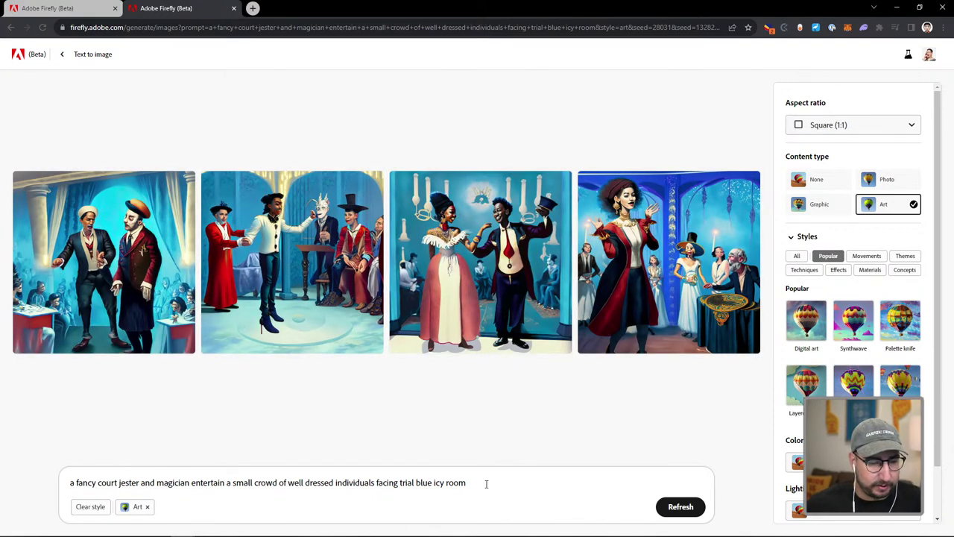
Add "meerkats" to the end of the court jester prompt and generate the images again.
type("meet at")
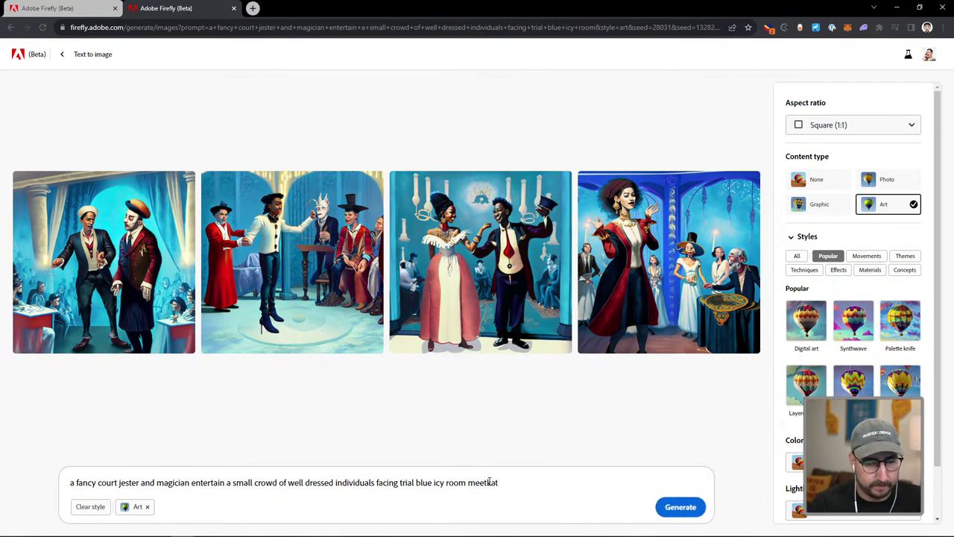
key("BackSpace")
key("BackSpace")
key("BackSpace")
key("BackSpace")
type("rk")
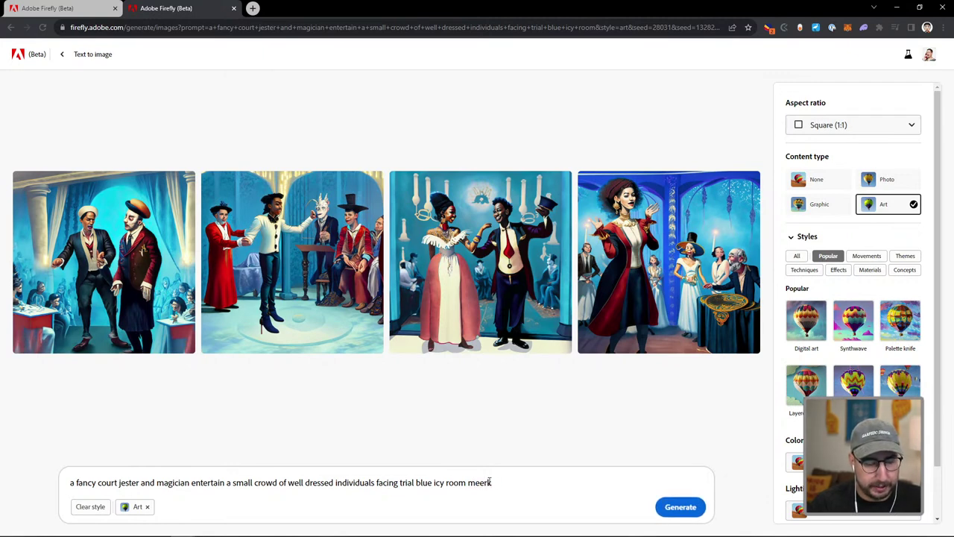
type("ats")
key("Return")
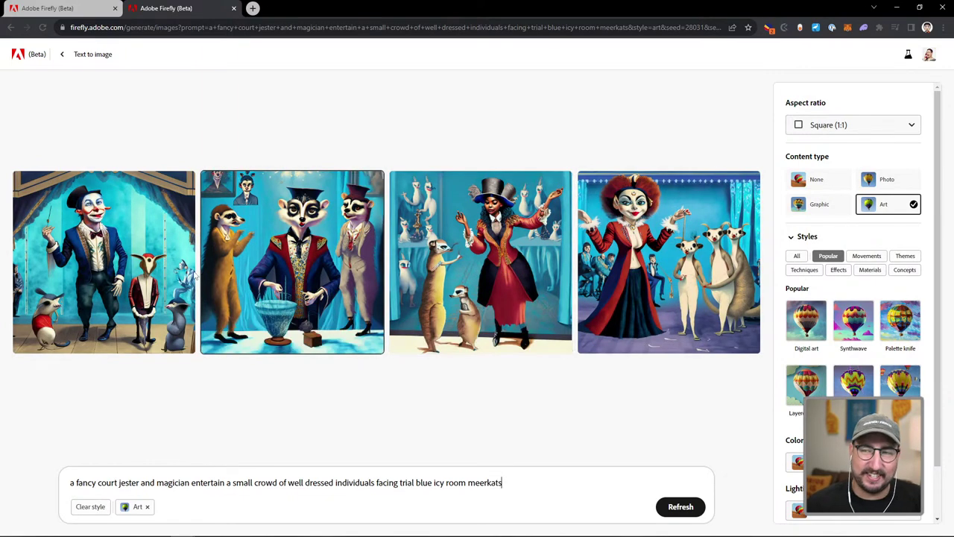
Look through the generated court jester images at enlarged size and close the preview.
left_click(78, 273)
key("Right")
key("Right")
key("Right")
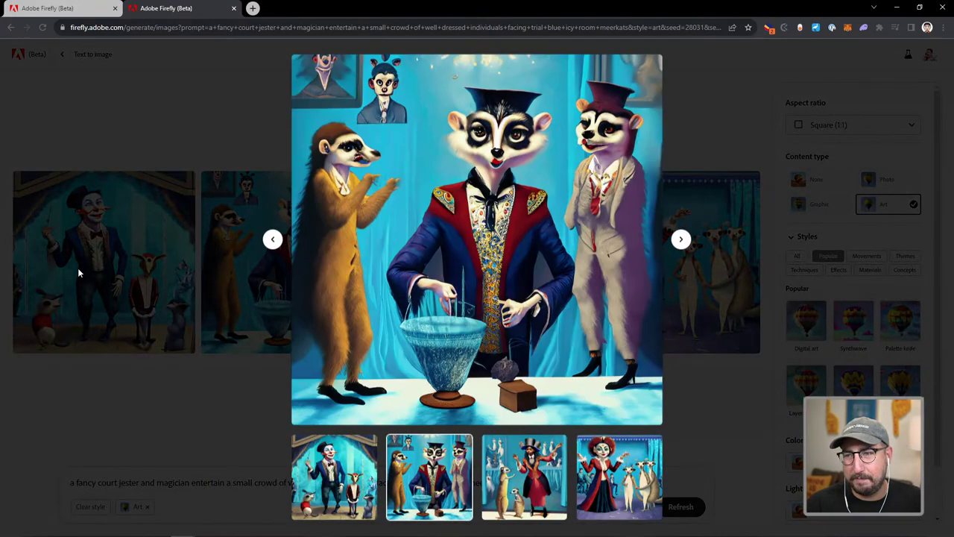
key("Escape")
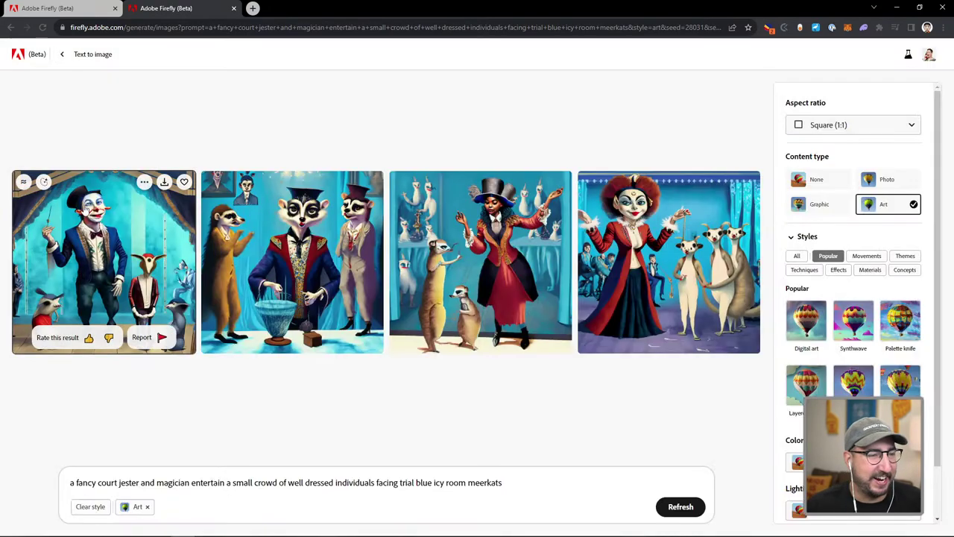
Return to the armored meercats results and download all four images.
left_click(74, 9)
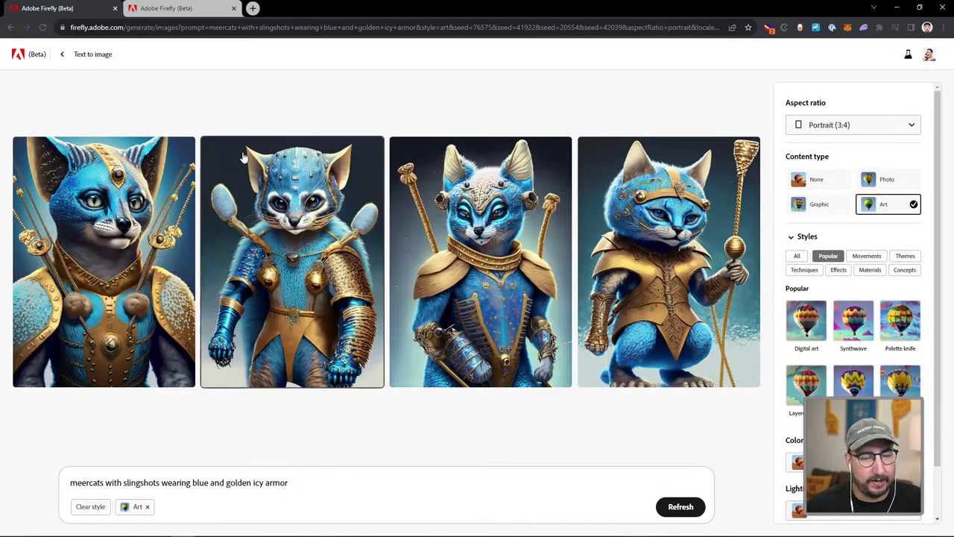
left_click(115, 234)
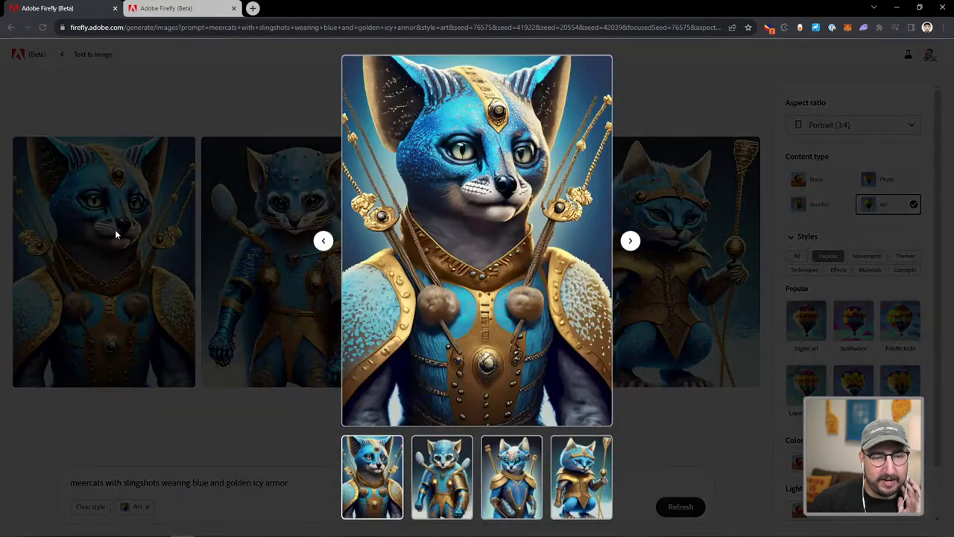
left_click(579, 67)
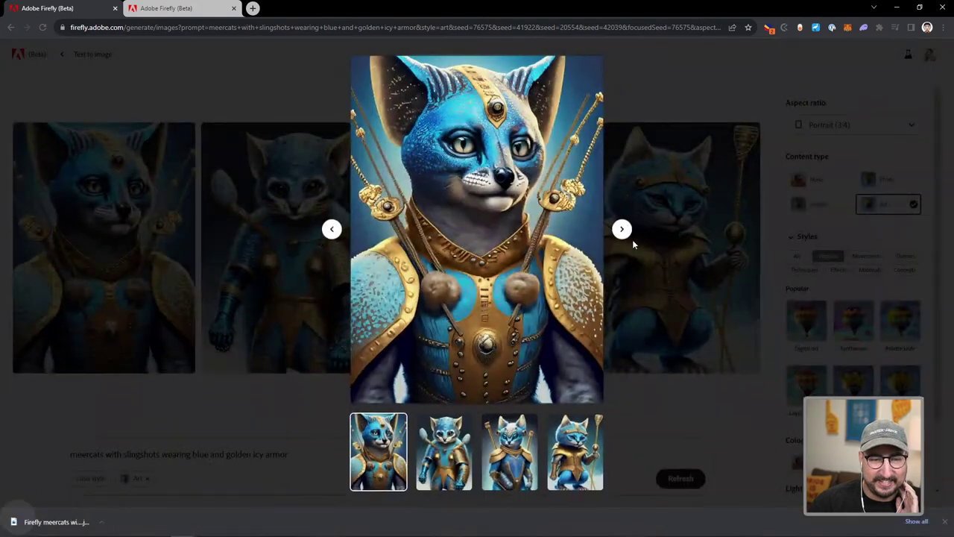
left_click(625, 231)
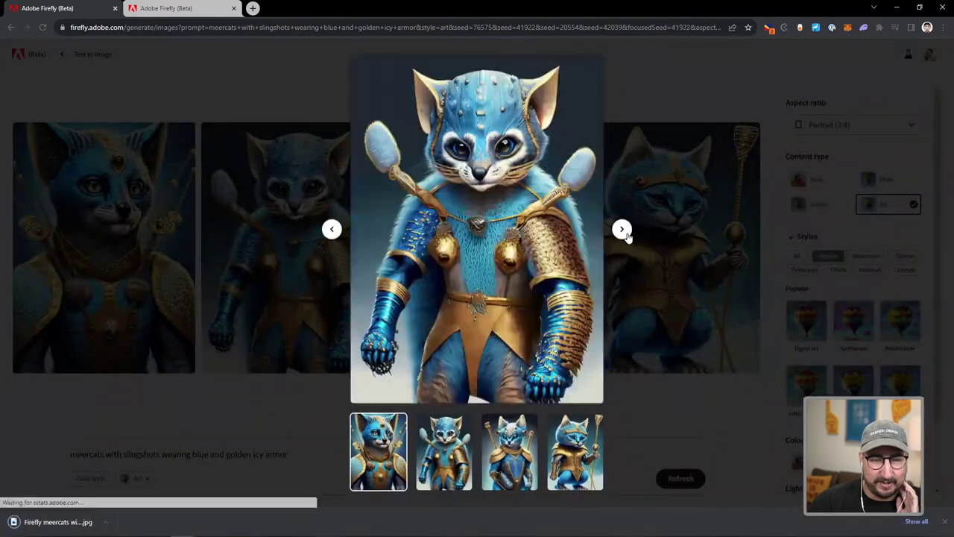
left_click(571, 71)
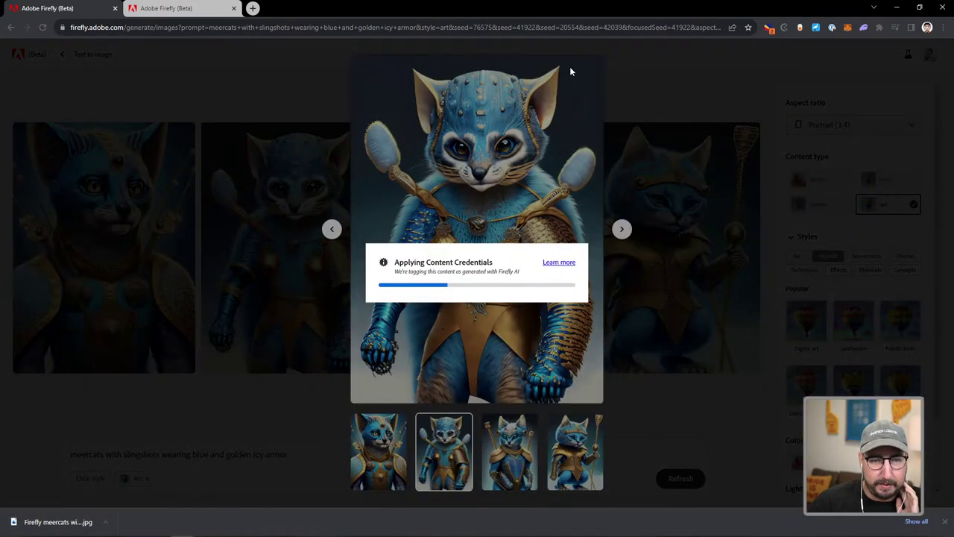
left_click(621, 229)
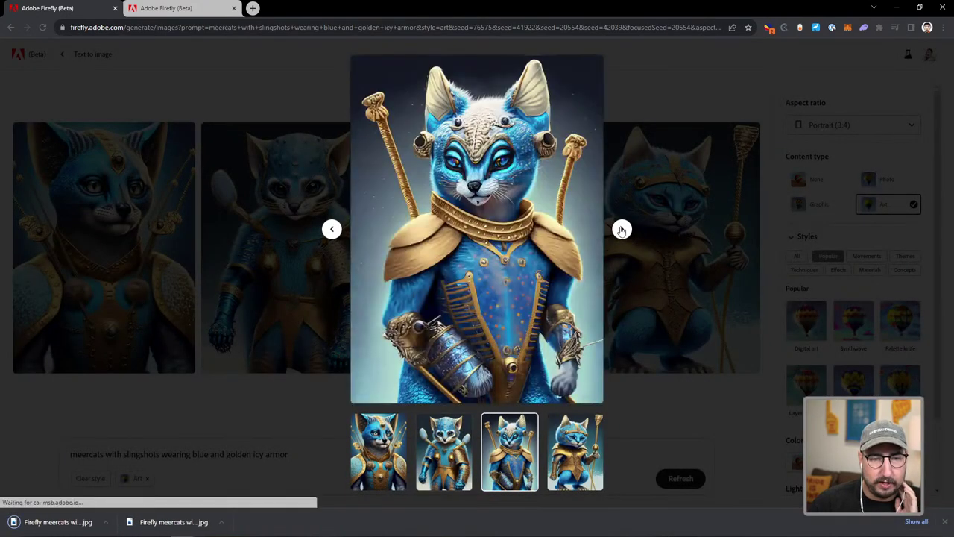
left_click(571, 71)
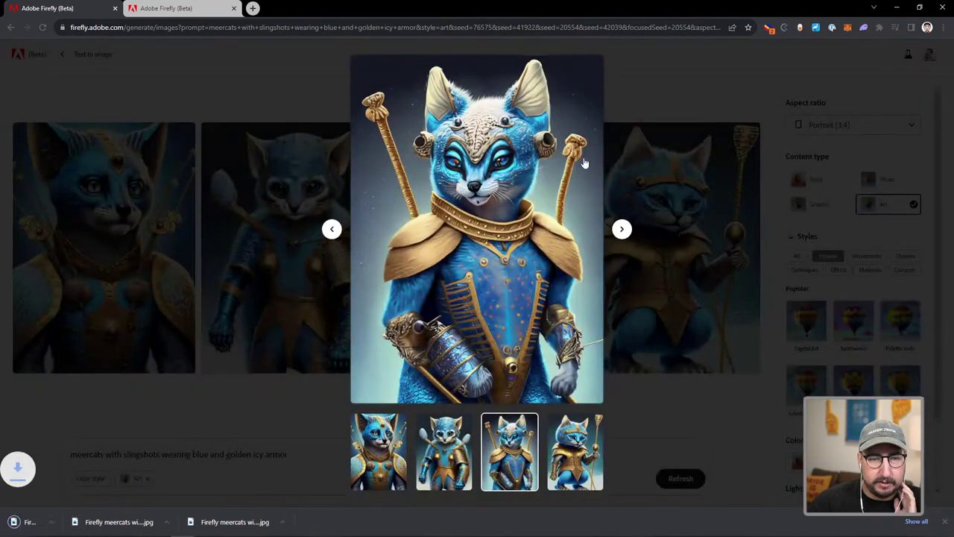
left_click(622, 229)
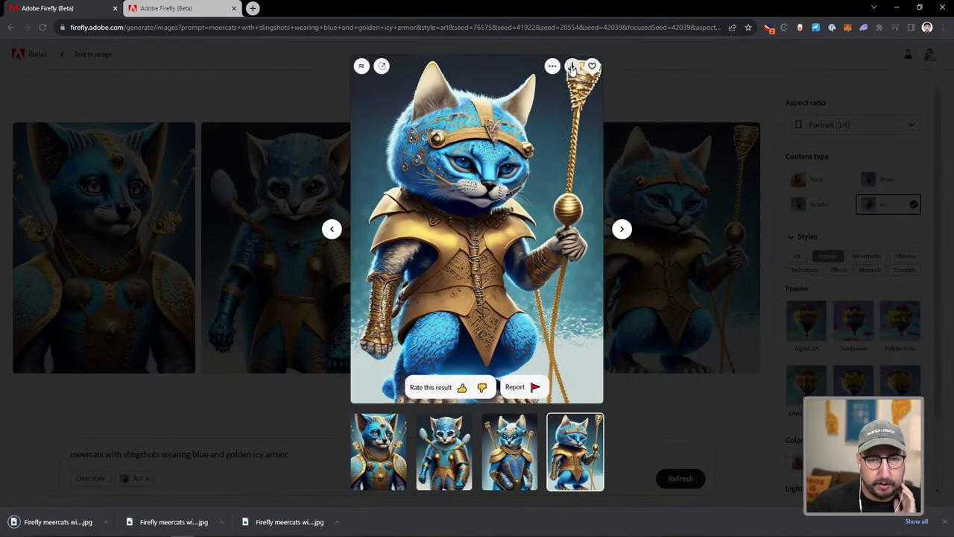
left_click(572, 69)
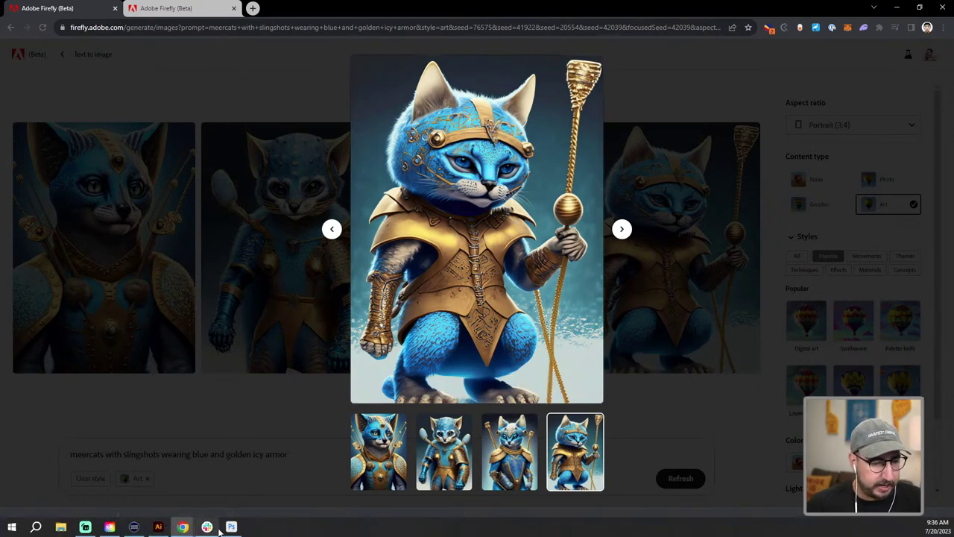
Switch to Illustrator and scale up the mole rat queen image on the right-hand page to about 859 px square.
mouse_move(218, 531)
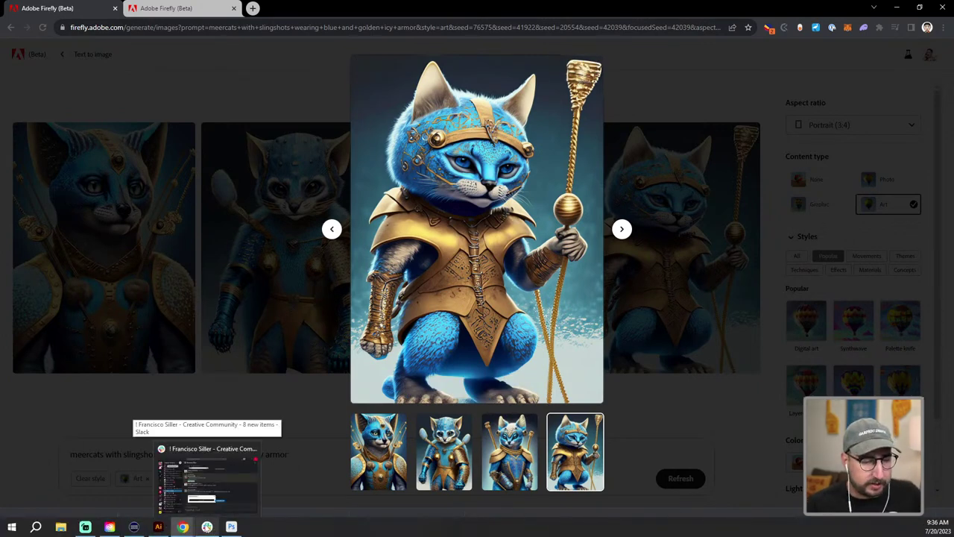
left_click(158, 527)
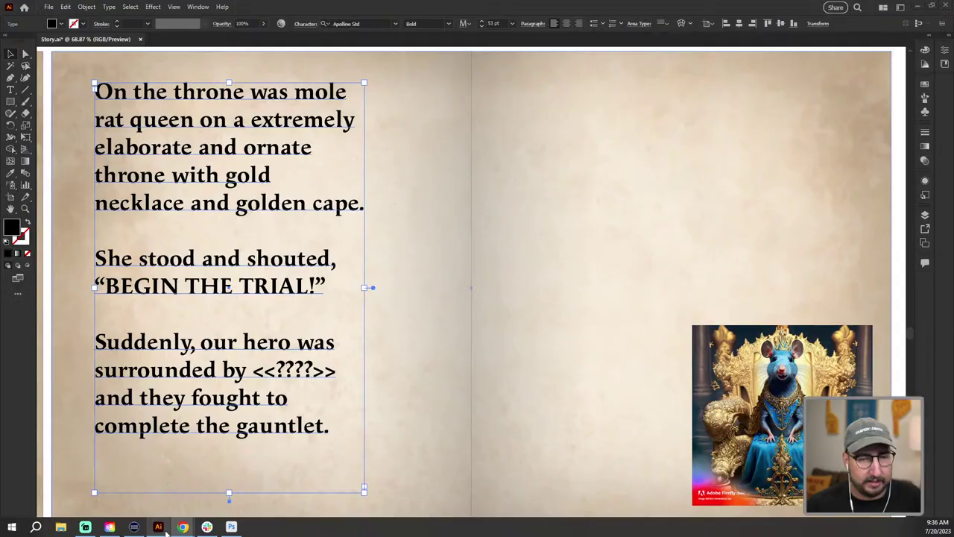
left_click(696, 333)
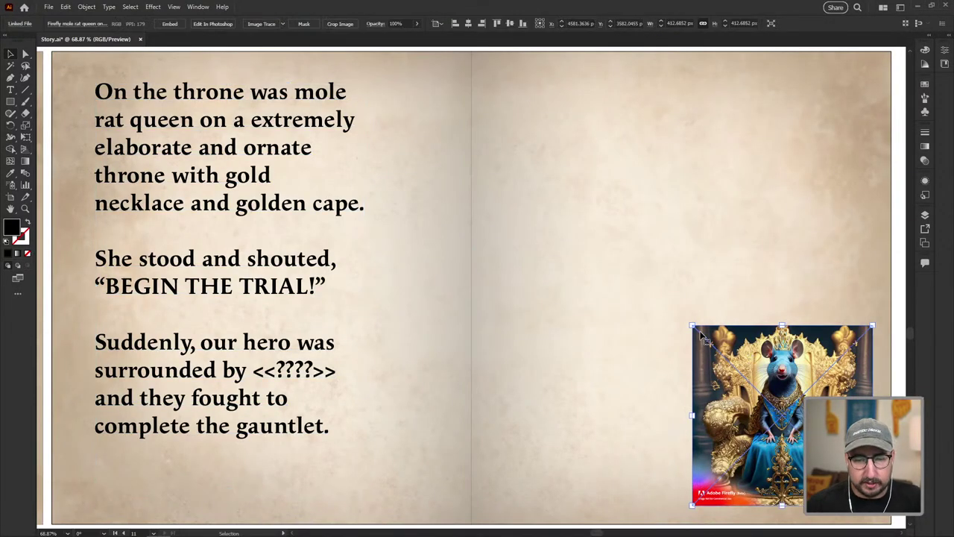
left_click_drag(693, 325, 497, 130)
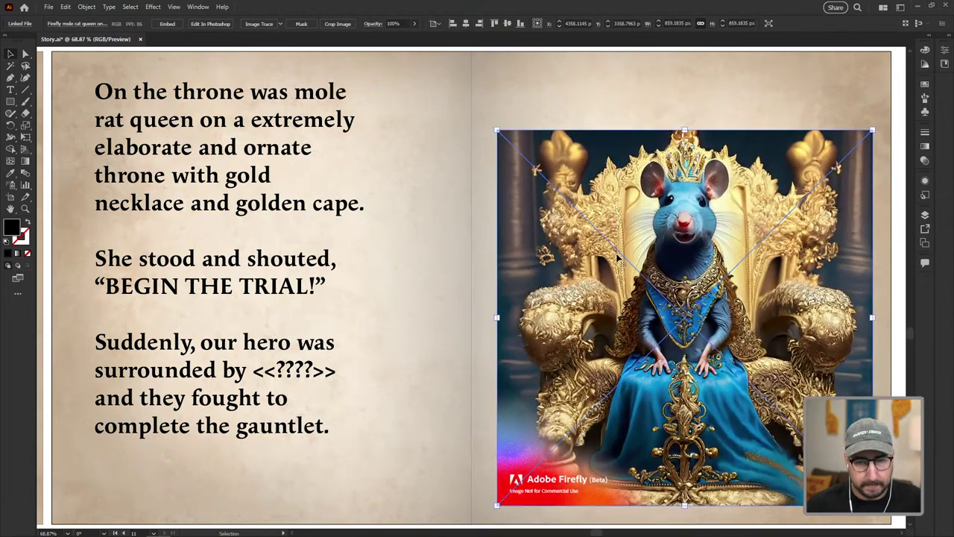
Move the mole rat queen image slightly up and cut the "Suddenly, our hero was surrounded" paragraph from the page text.
left_click_drag(618, 261, 618, 234)
left_click(226, 283)
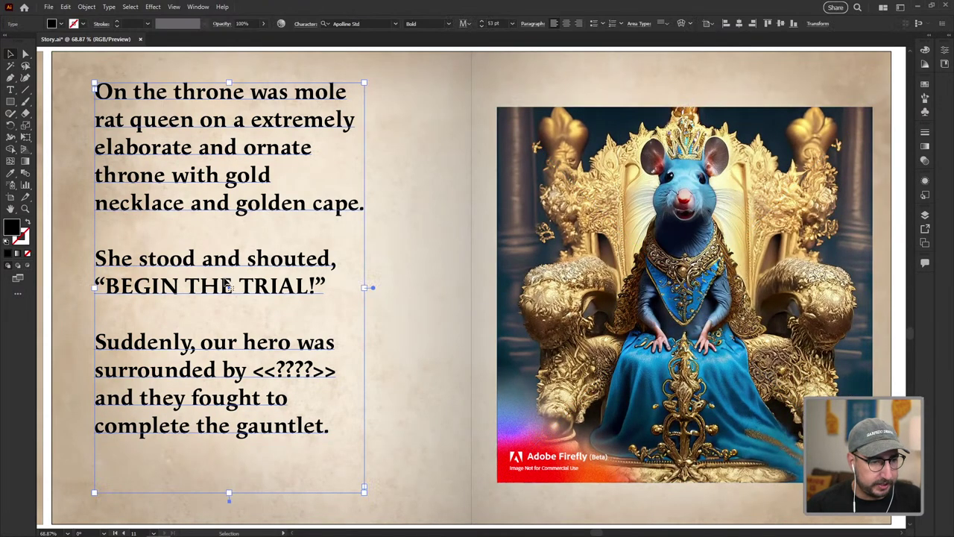
double_click(147, 261)
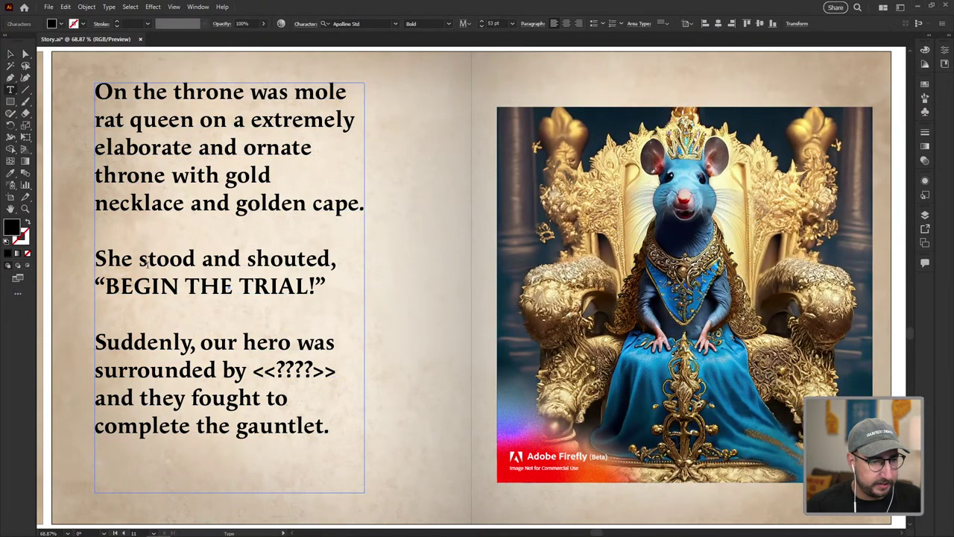
triple_click(107, 346)
key("BackSpace")
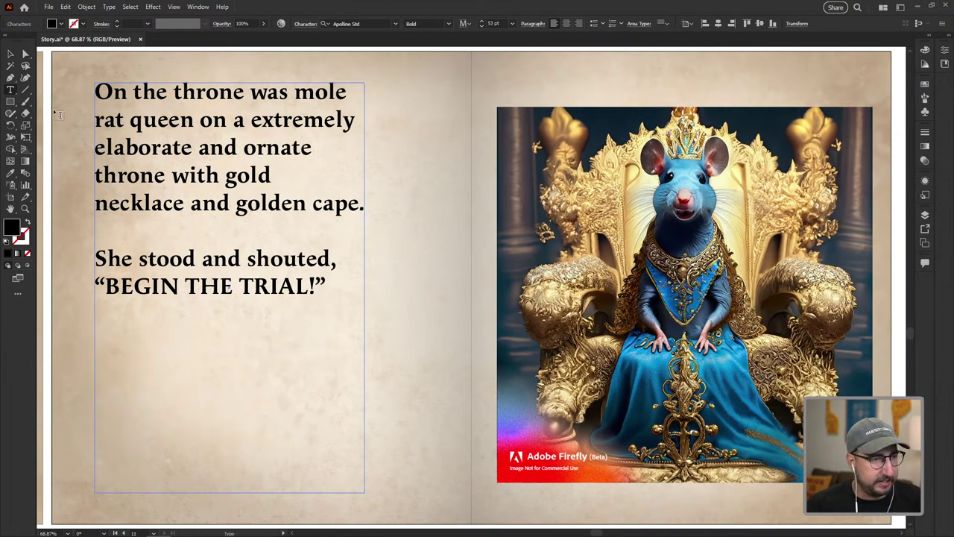
left_click(10, 54)
left_click(388, 224)
Duplicate the mole rat queen artboard (Artboard 9 copy 3) and go to the duplicate.
key("z")
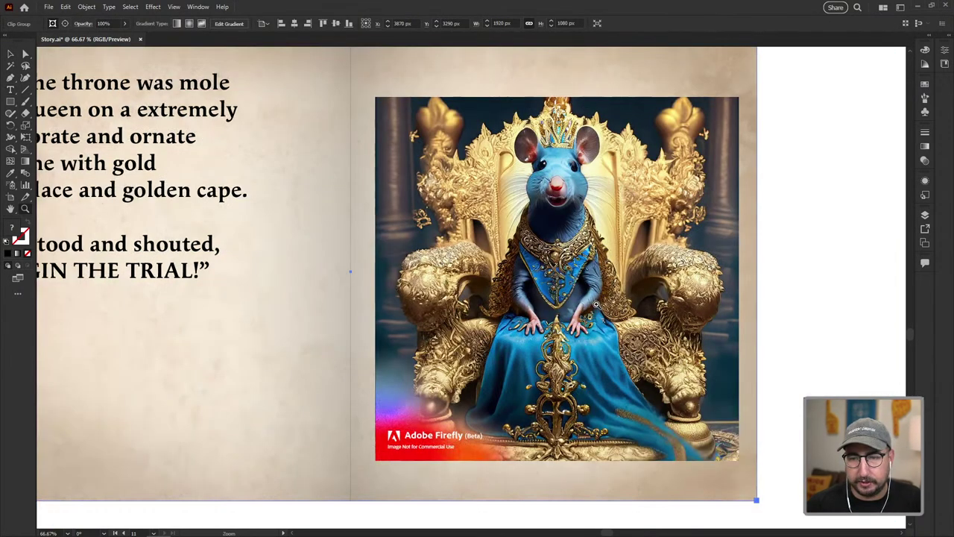
left_click(925, 242)
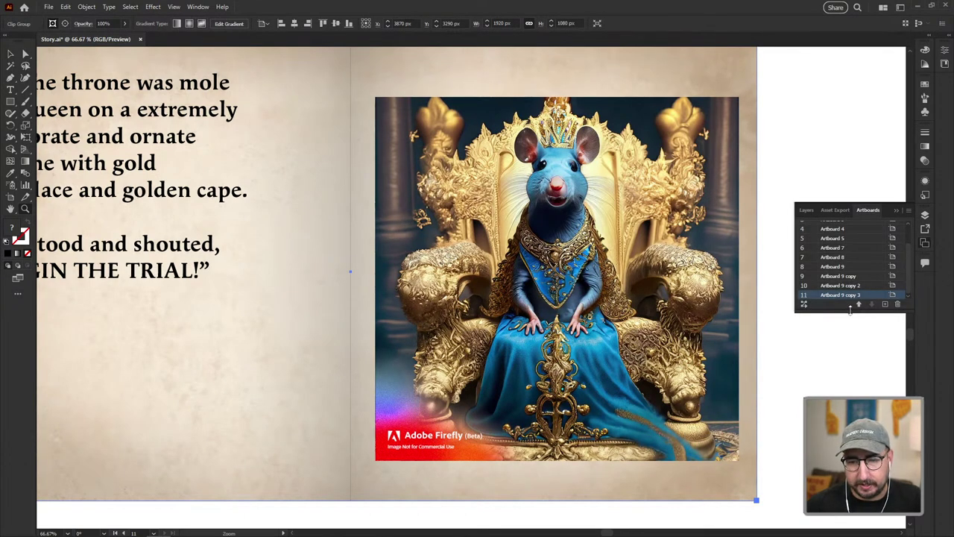
left_click_drag(847, 307, 852, 389)
left_click(909, 210)
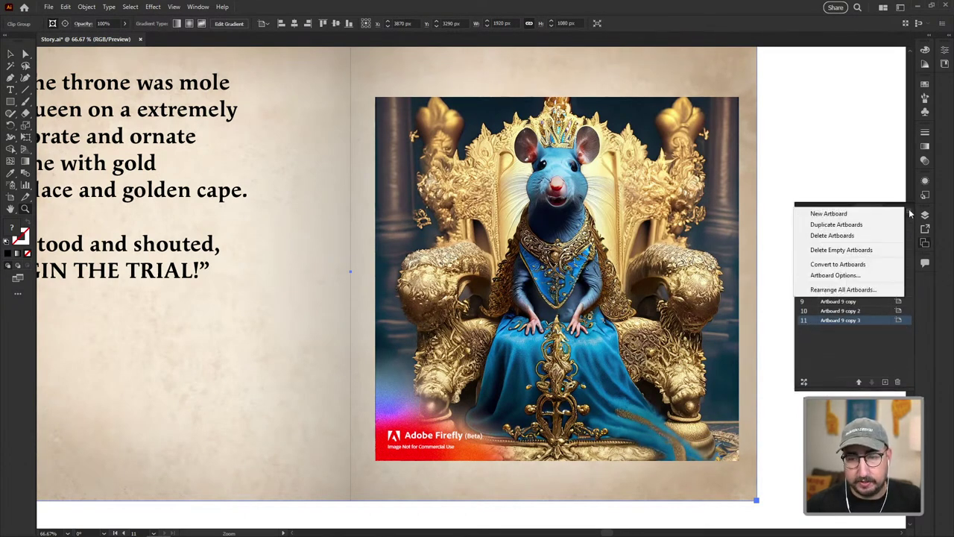
left_click(839, 224)
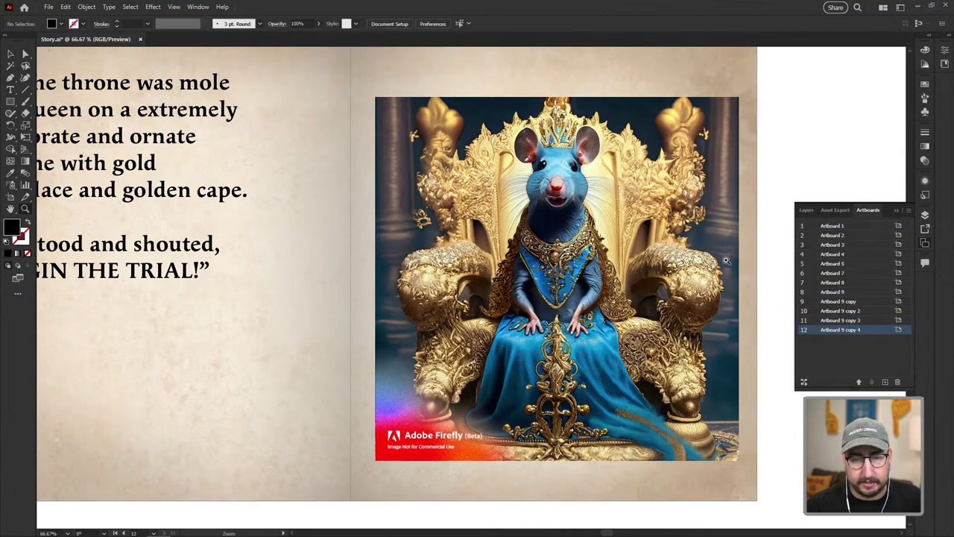
double_click(836, 331)
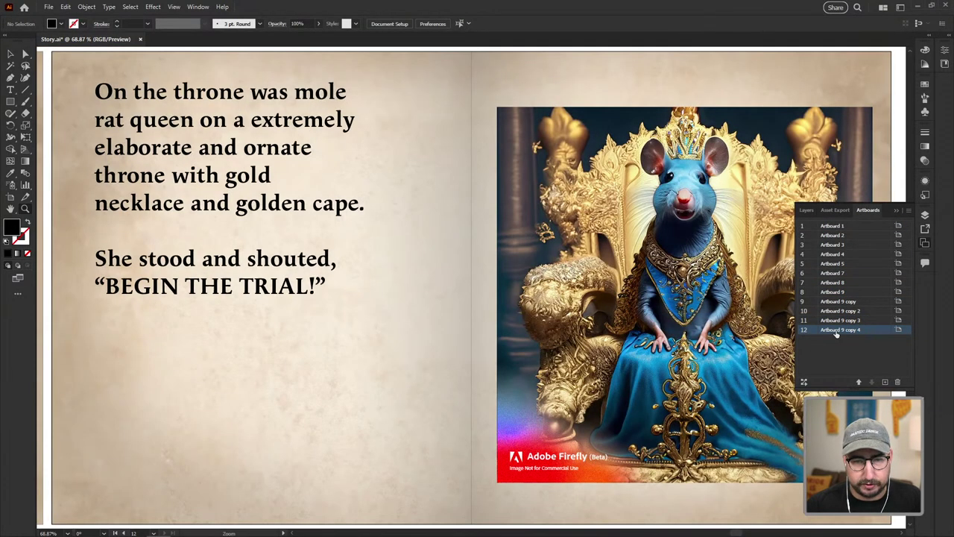
Rearrange all artboards into a three-column grid with 20 px spacing, moving the artwork with them.
left_click(270, 134)
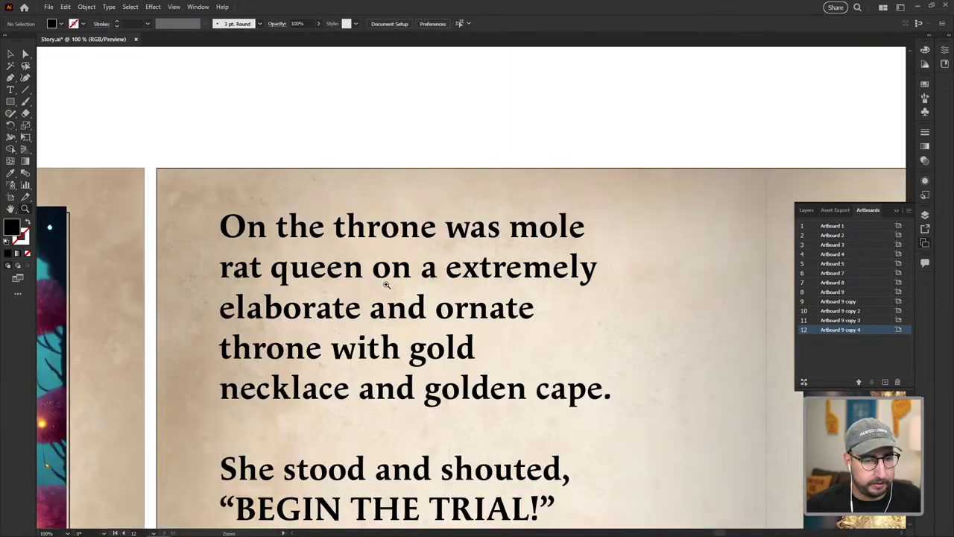
left_click(428, 302, "alt")
left_click(427, 302, "alt")
left_click(448, 246, "alt")
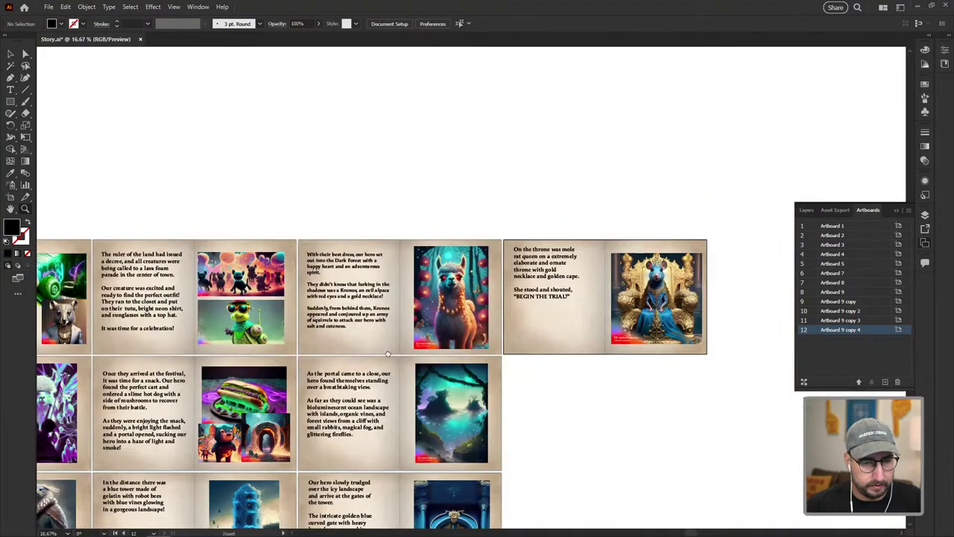
left_click(485, 158, "alt")
left_click(804, 382)
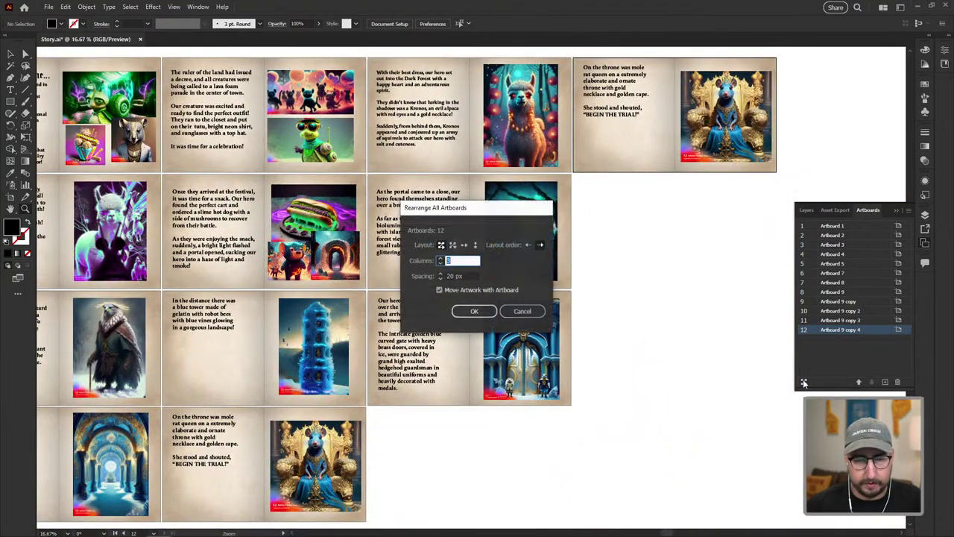
key("Return")
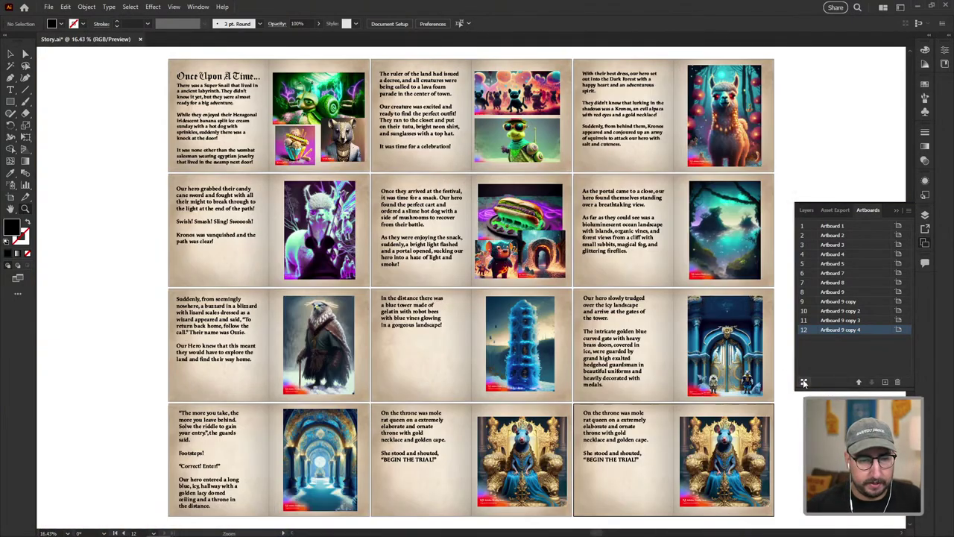
Replace the text on the last artboard with "Suddenly, our hero was surrounded by <<????>> and they fought to complete the gauntlet.".
double_click(620, 428)
key("ctrl+a")
type("Suddenly, our hero was surrounded by <<???>> and they fought to complete the gauntlet.")
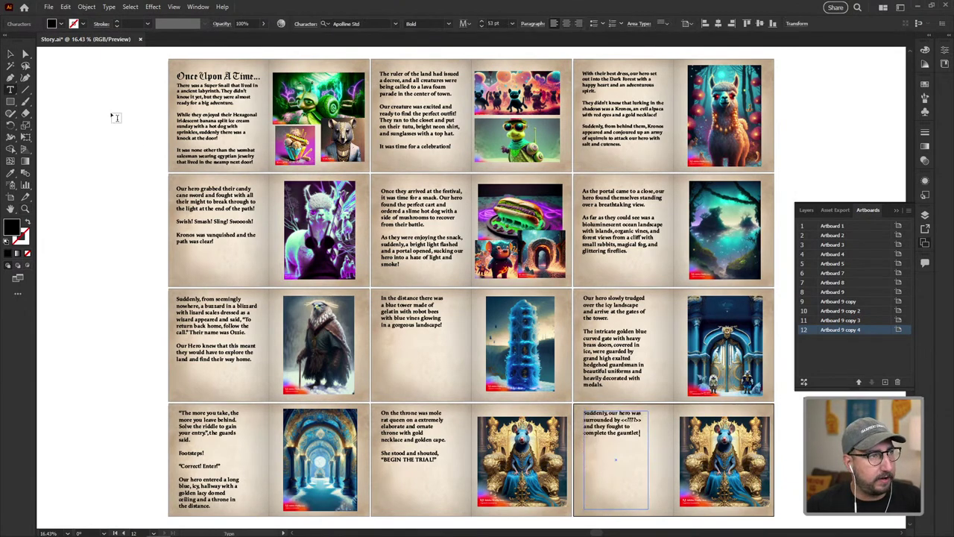
left_click(398, 327)
Copy the meercats prompt from Firefly, paste it over the <<????>> placeholder in Illustrator on the last page, and delete the stray trailing "z".
left_click_drag(685, 486, 532, 339)
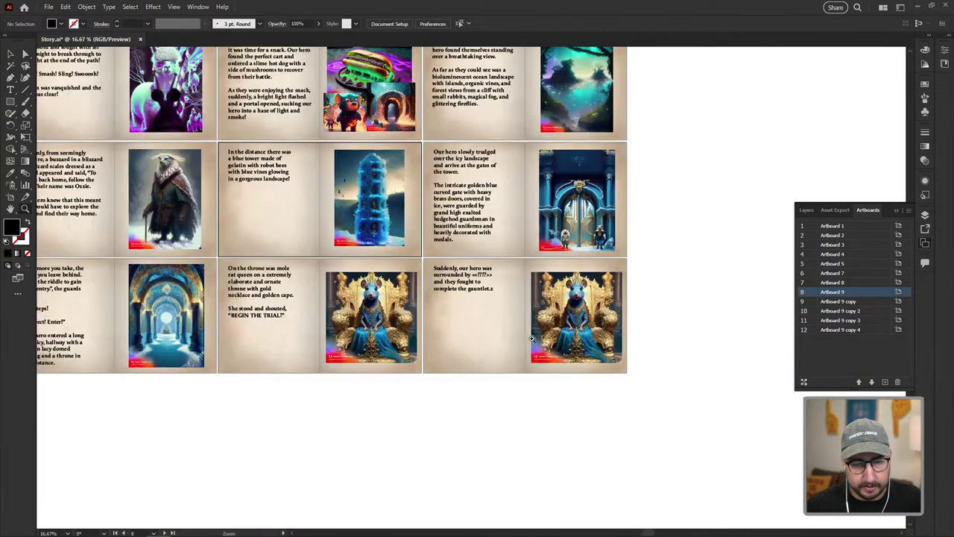
scroll(384, 156, "up", 5)
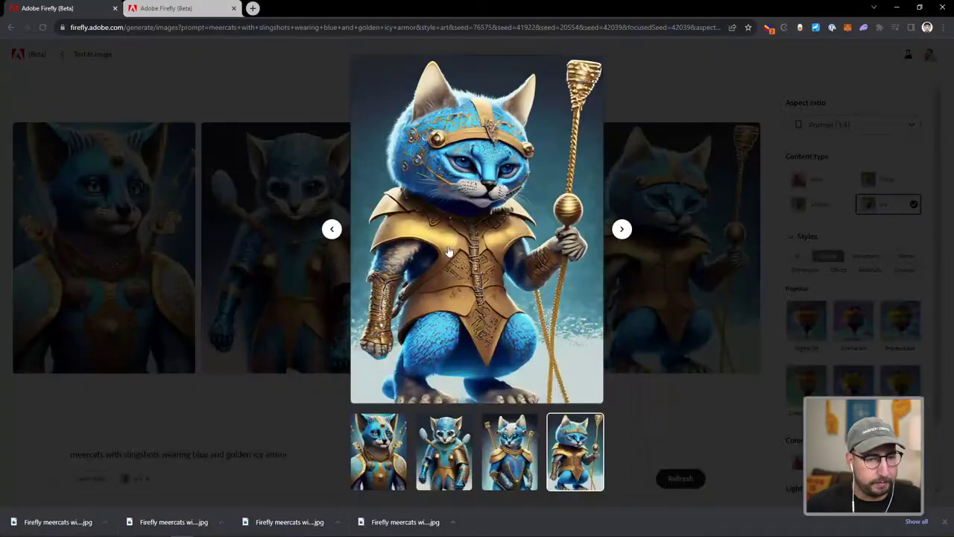
left_click(187, 422)
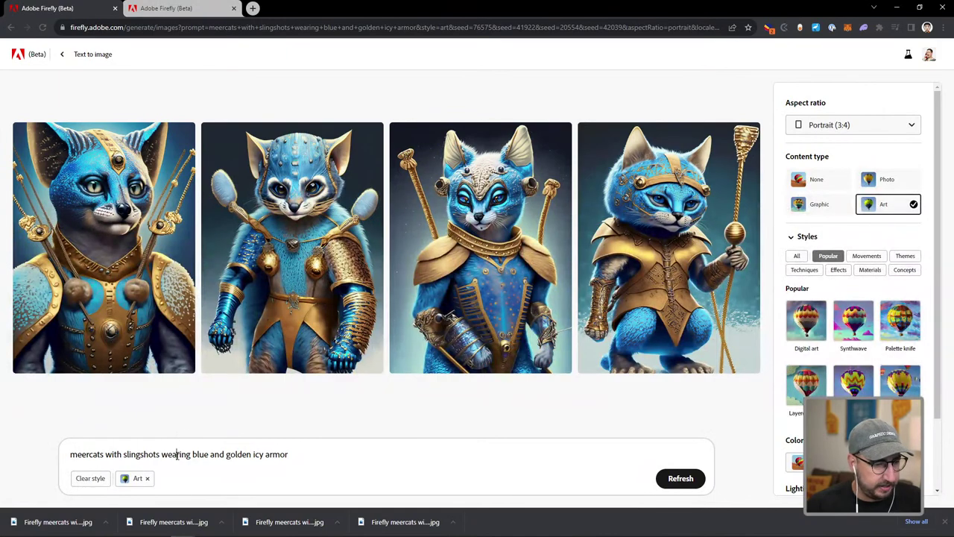
key("ctrl+a")
key("ctrl+c")
key("alt+Tab")
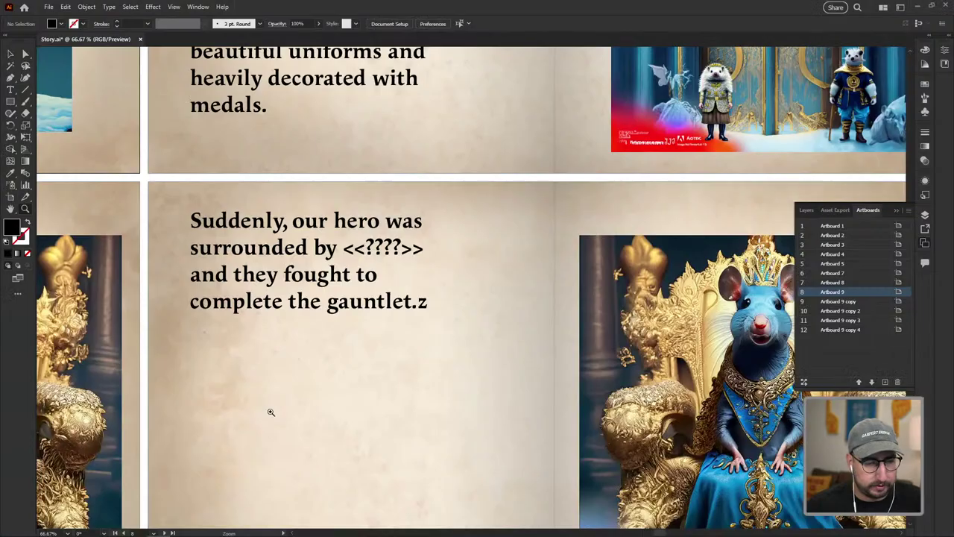
left_click_drag(343, 249, 423, 248)
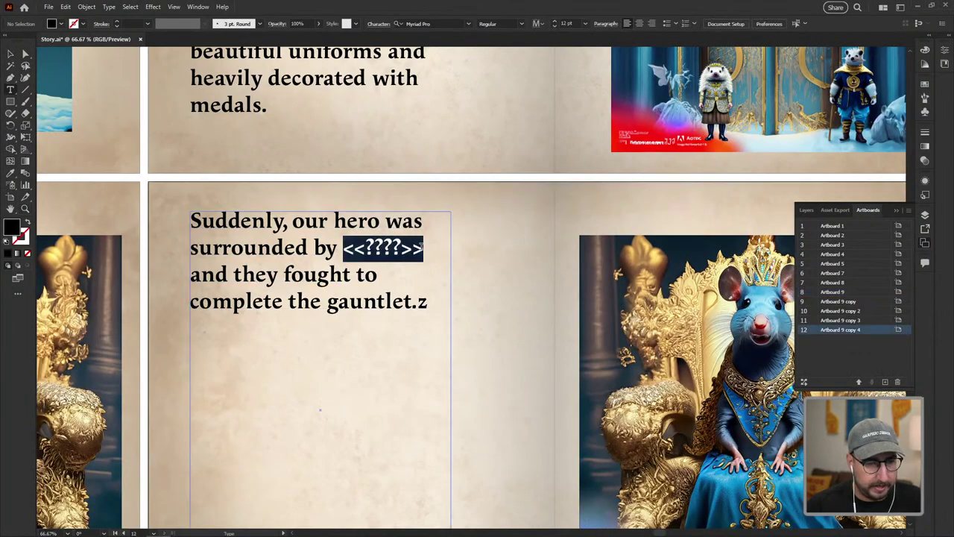
key("ctrl+v")
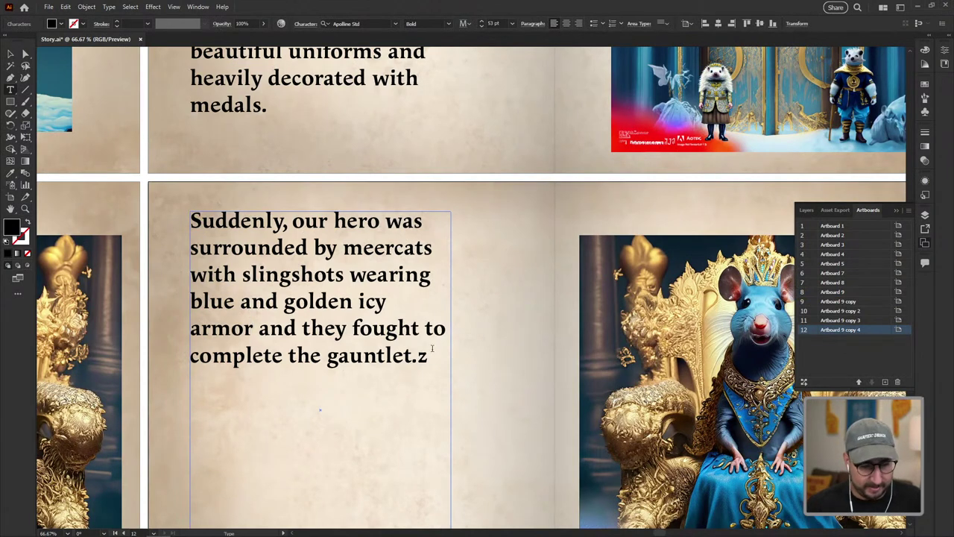
key("BackSpace")
left_click(12, 55)
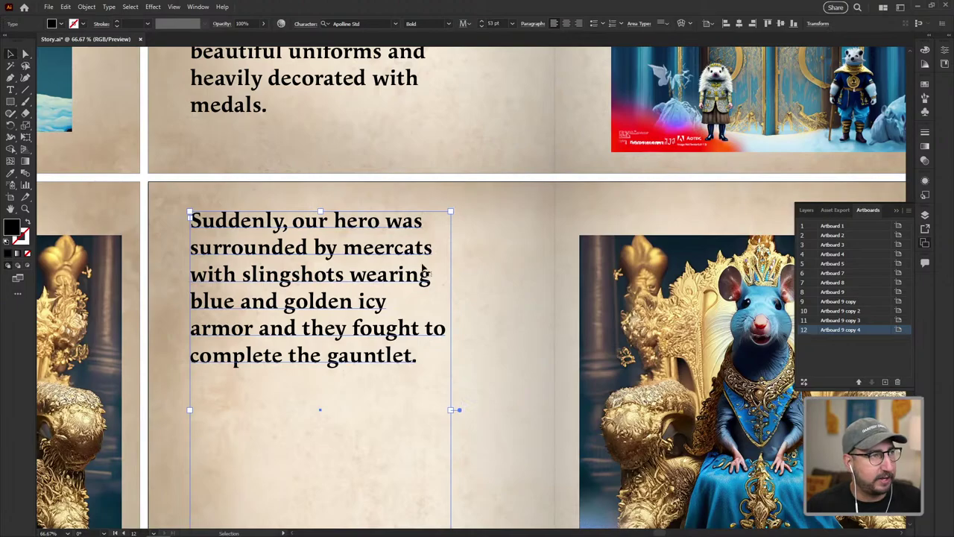
Delete the mole rat queen image from the right-hand side of the last artboard.
scroll(425, 273, "down", 4)
scroll(425, 273, "right", 8)
left_click(330, 202)
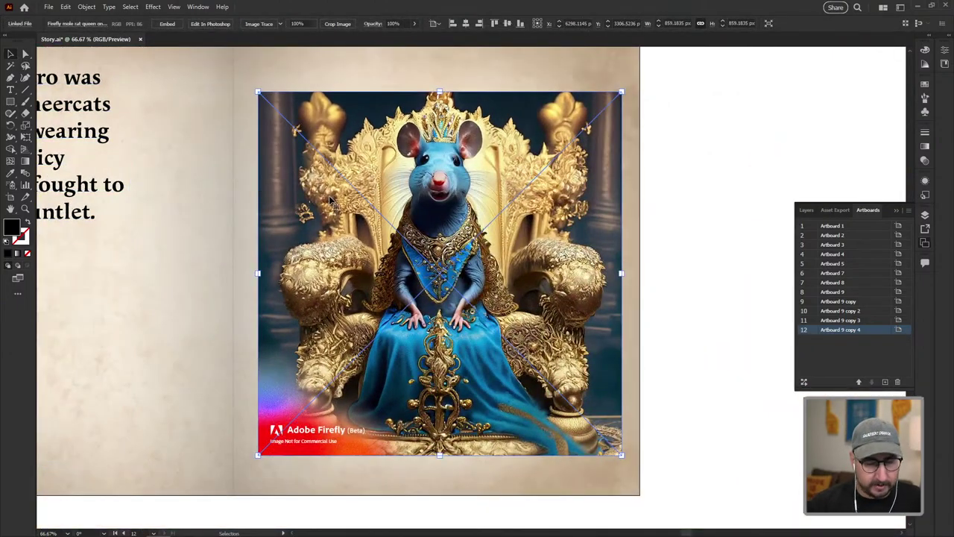
key("Delete")
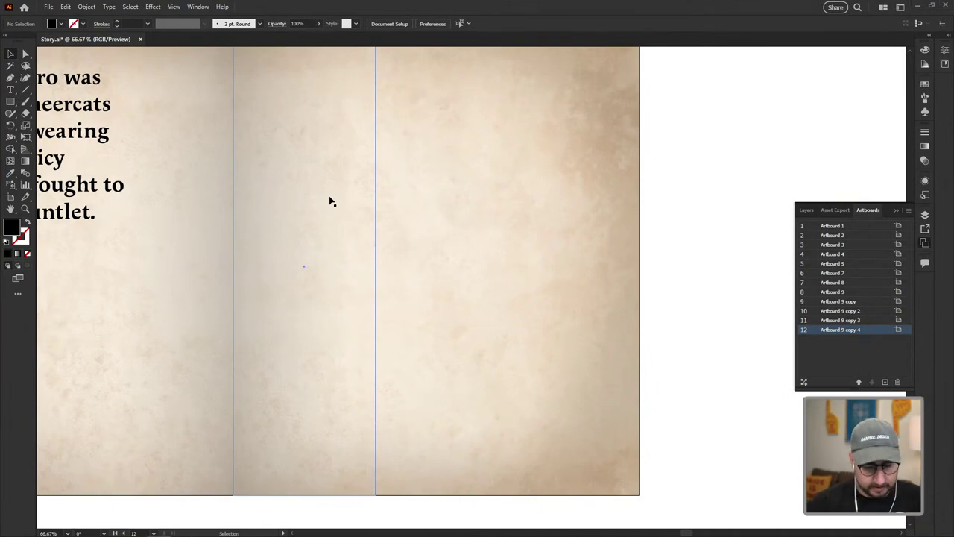
Place the four downloaded meercat images on the right-hand page as a two-by-two grid, each scaled to about 386 by 531 px.
mouse_move(67, 532)
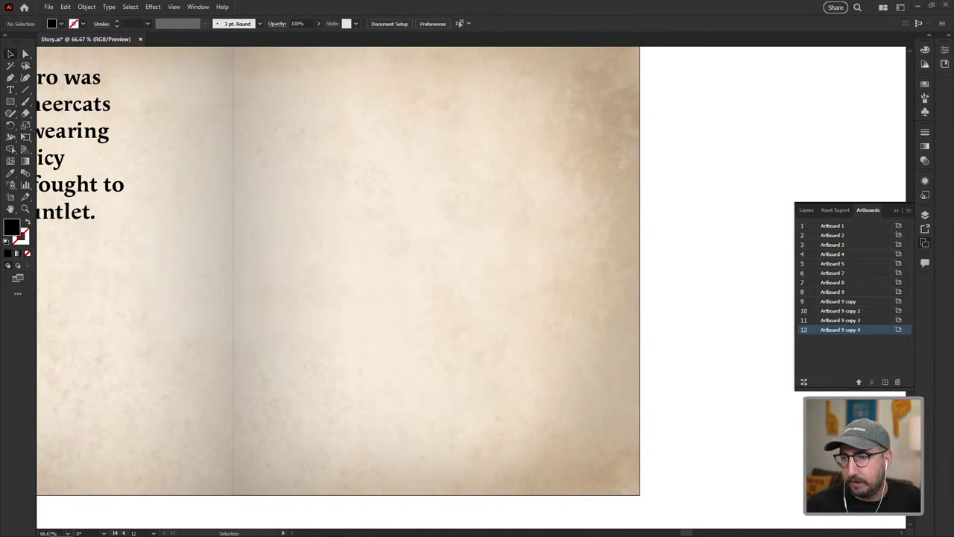
left_click(503, 208)
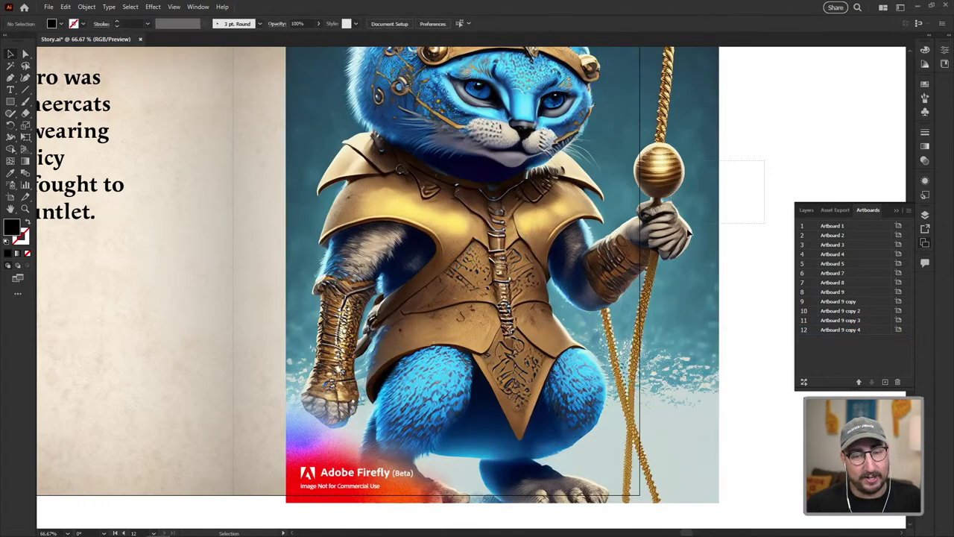
left_click_drag(719, 502, 425, 288)
scroll(586, 296, "up", 4)
scroll(586, 296, "left", 2)
left_click_drag(550, 322, 381, 504)
scroll(549, 295, "down", 5)
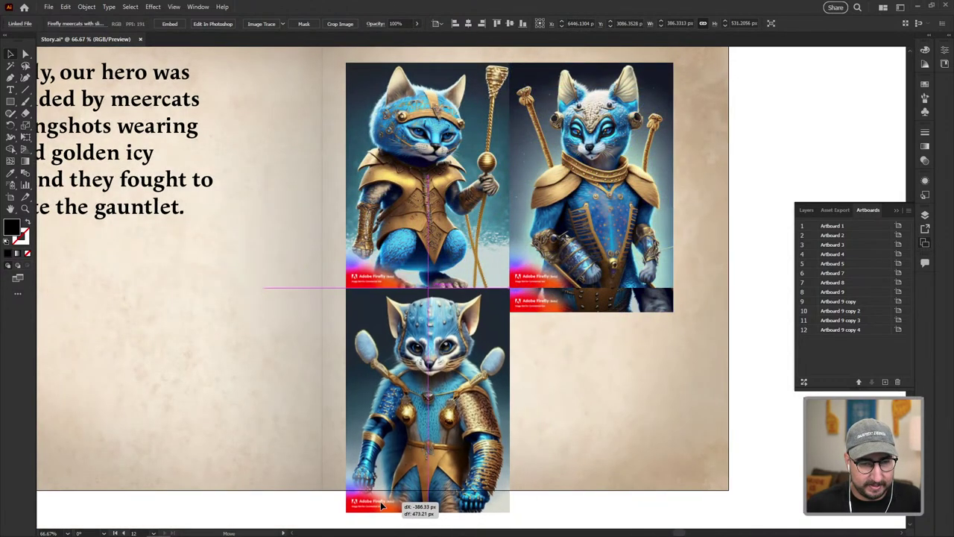
left_click_drag(543, 304, 543, 510)
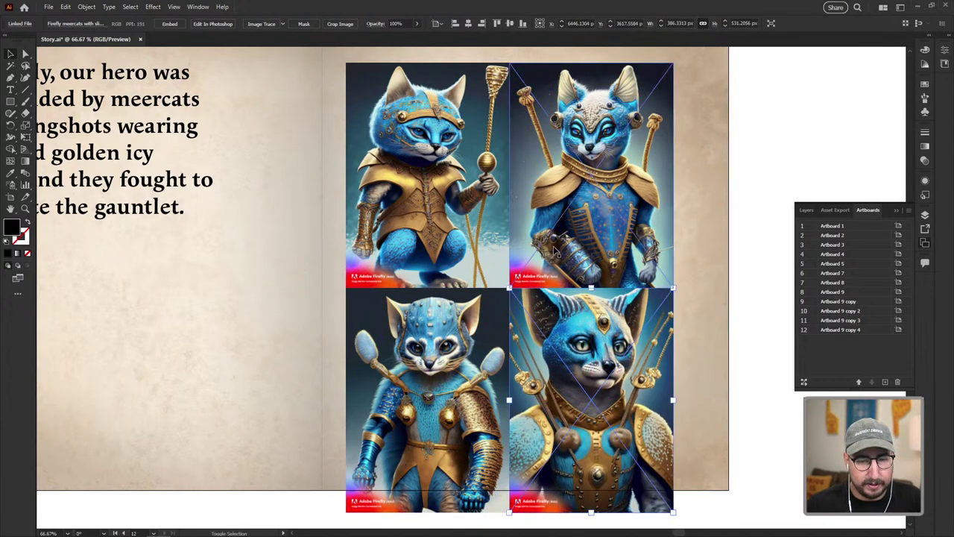
Group the four meercat images, scale the group to about 695 by 956 px, and position it within the right-hand page.
left_click(558, 223, "shift")
left_click(432, 186, "shift")
left_click(448, 350, "shift")
key("ctrl+g")
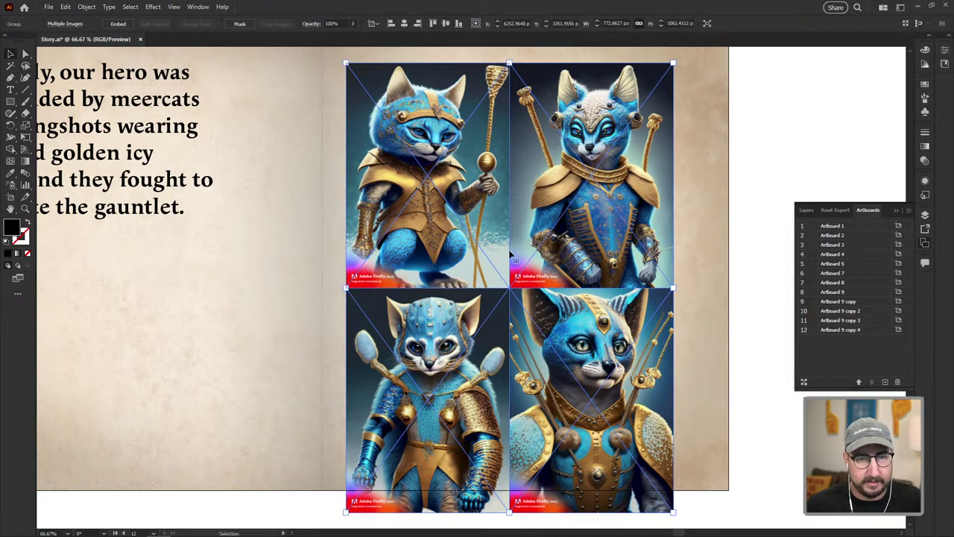
left_click_drag(446, 351, 456, 270)
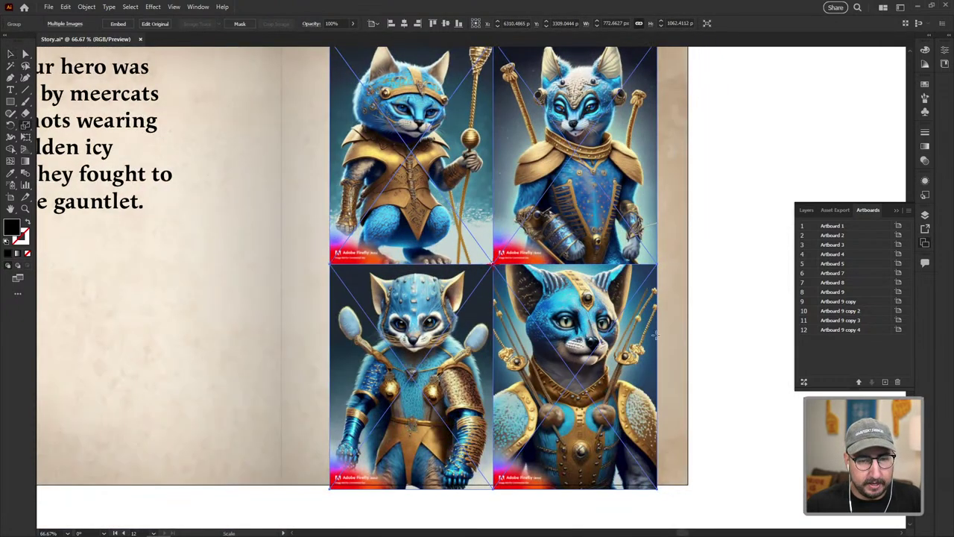
left_click_drag(681, 501, 661, 491)
left_click_drag(596, 388, 571, 397)
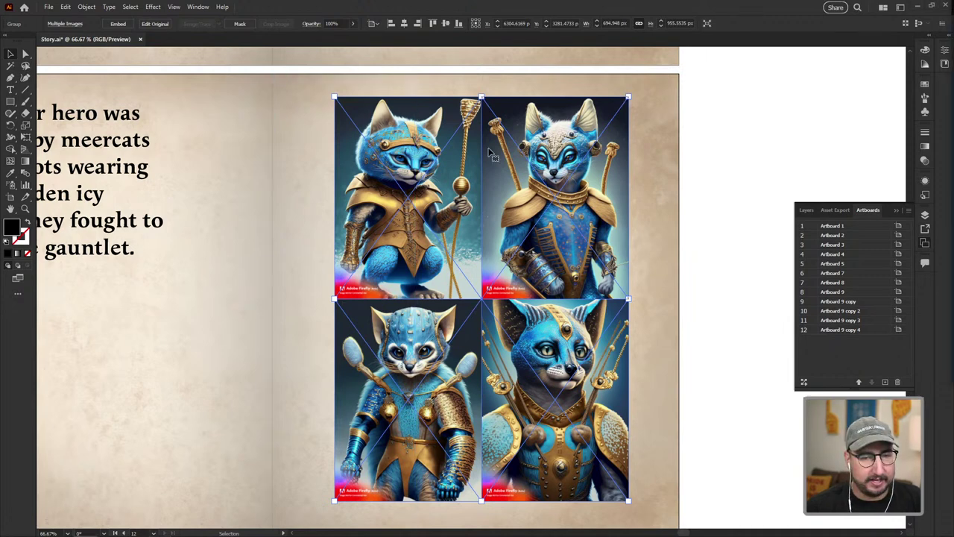
left_click(720, 185)
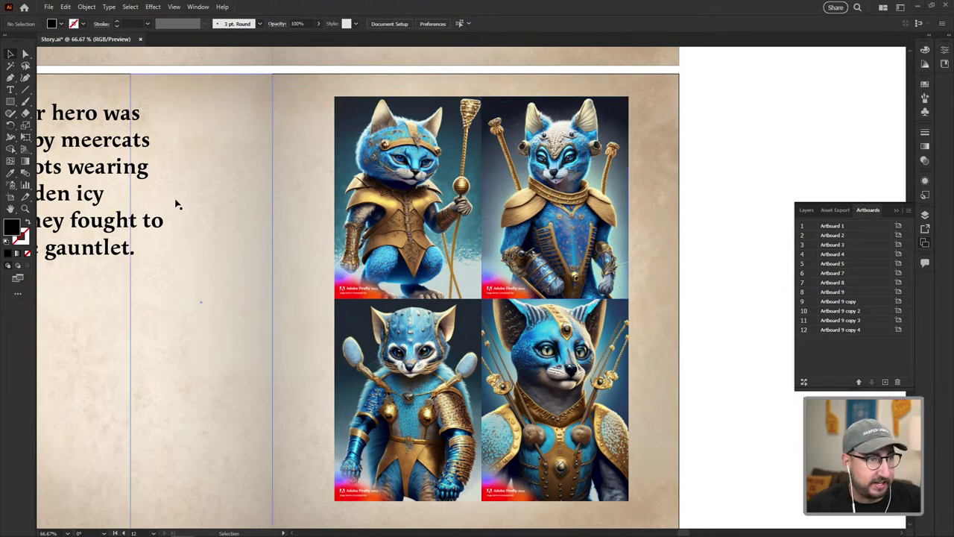
Switch to Firefly's court jester images and generate new ones with the prompt "lightning and sparks on a black background".
key("alt+Tab")
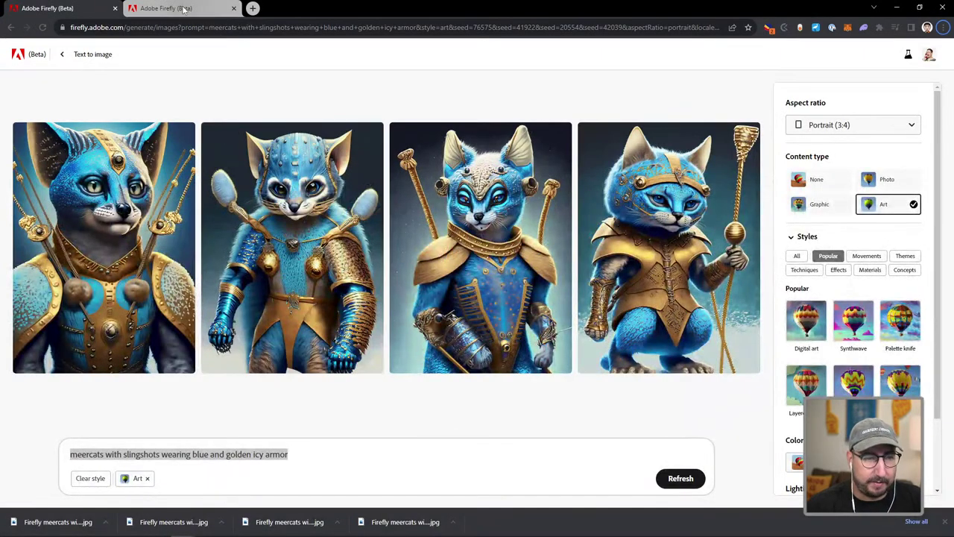
left_click(183, 9)
triple_click(224, 453)
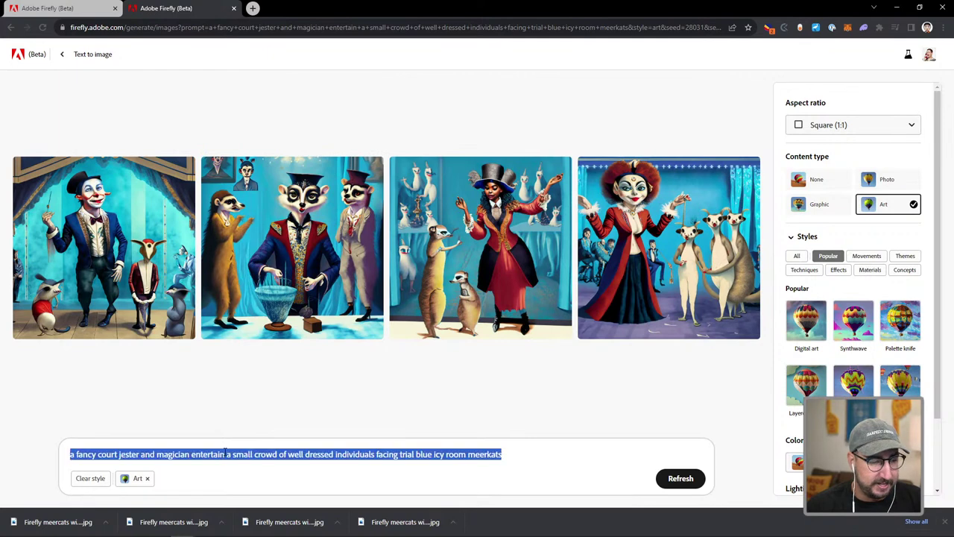
type("light")
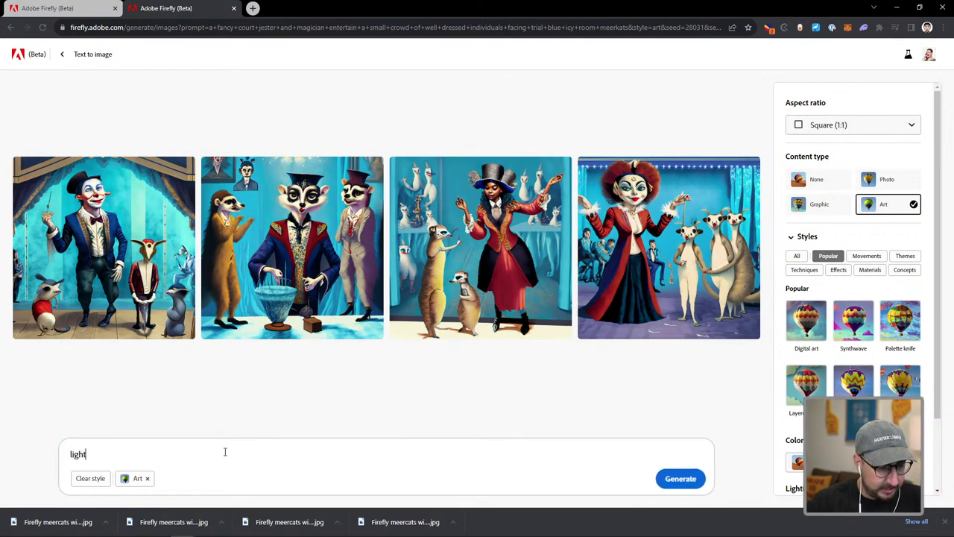
type("ning and spark")
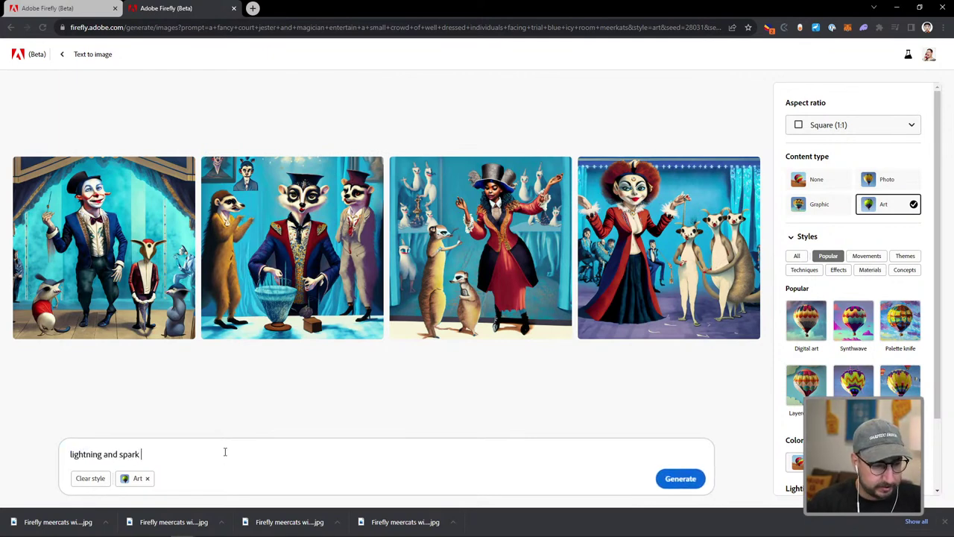
type("s on a bl")
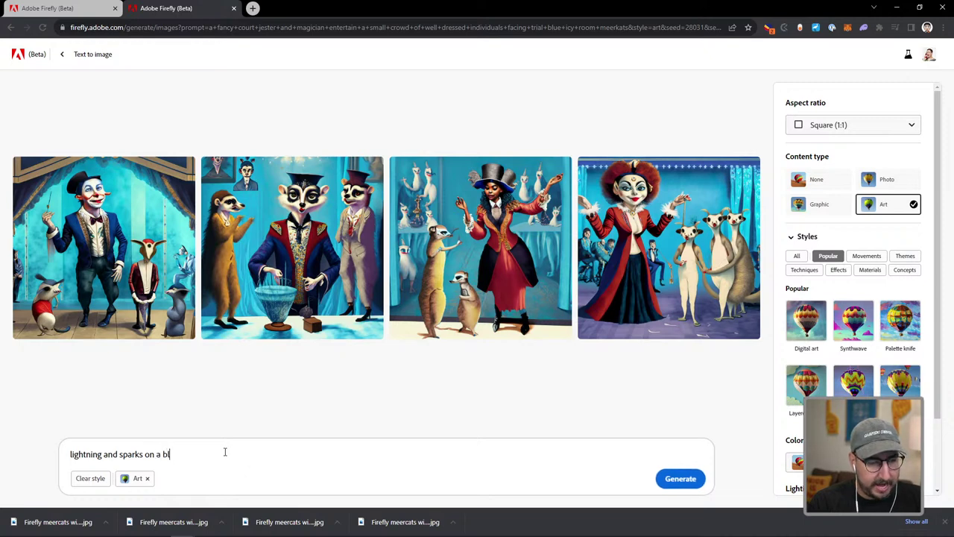
type("ack backg")
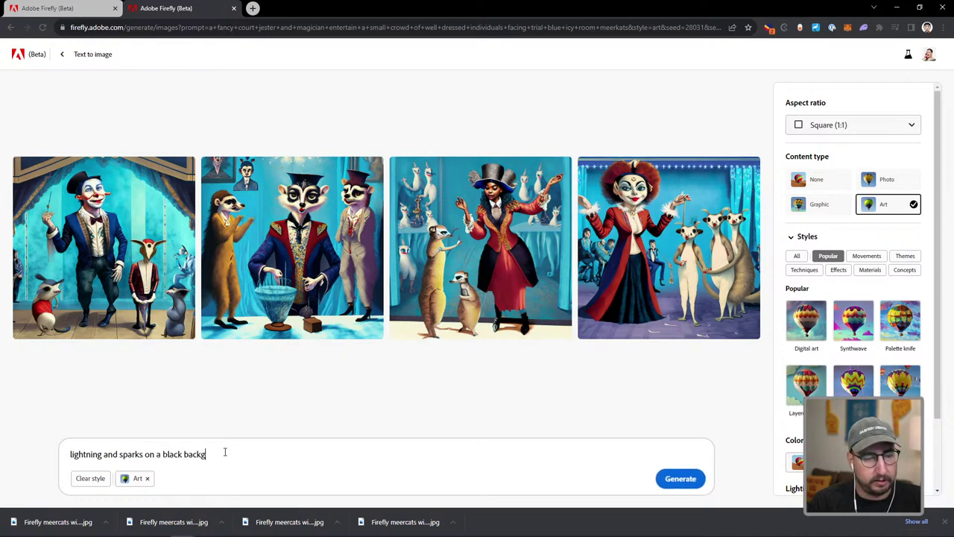
type("round")
key("Return")
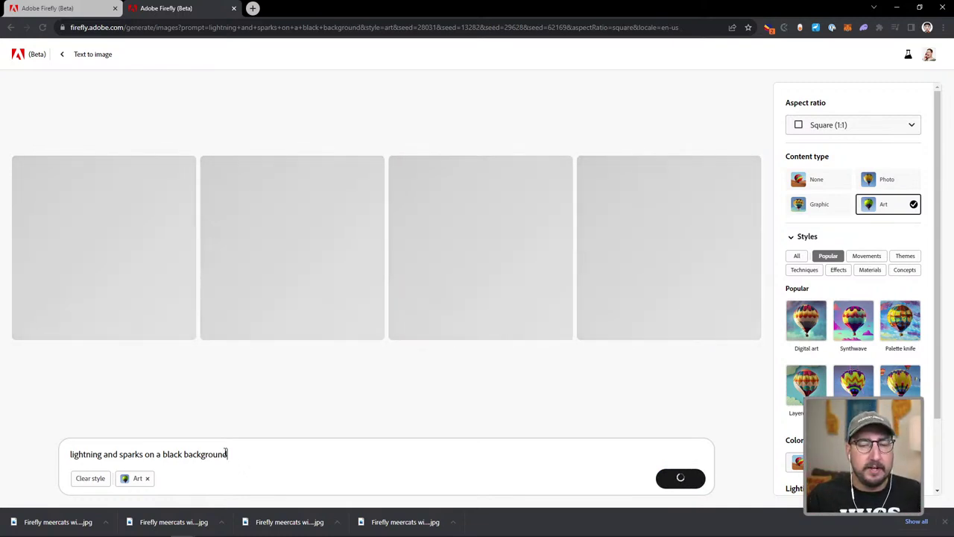
Set the aspect ratio to Portrait (3:4) and regenerate with "blue" added to the start of the lightning prompt.
left_click(837, 131)
left_click(814, 172)
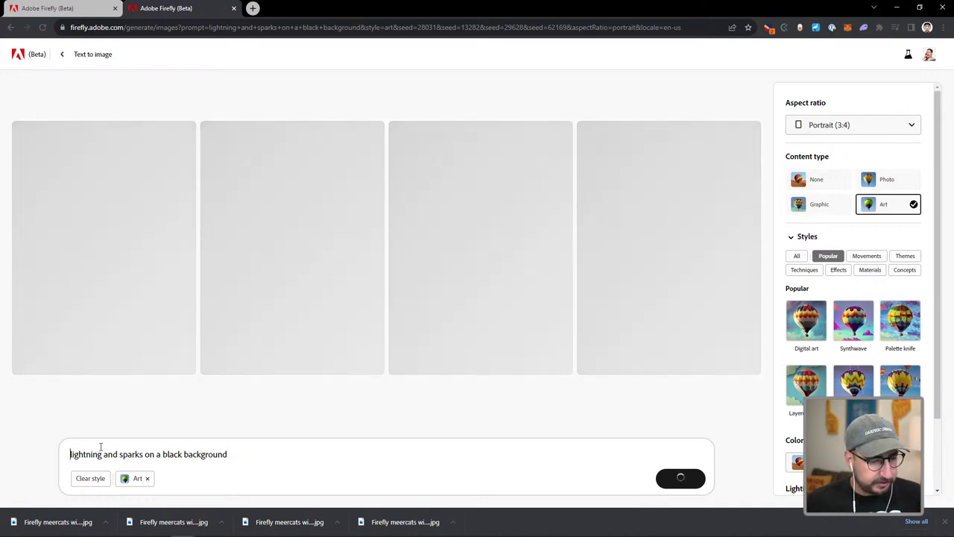
type("blue")
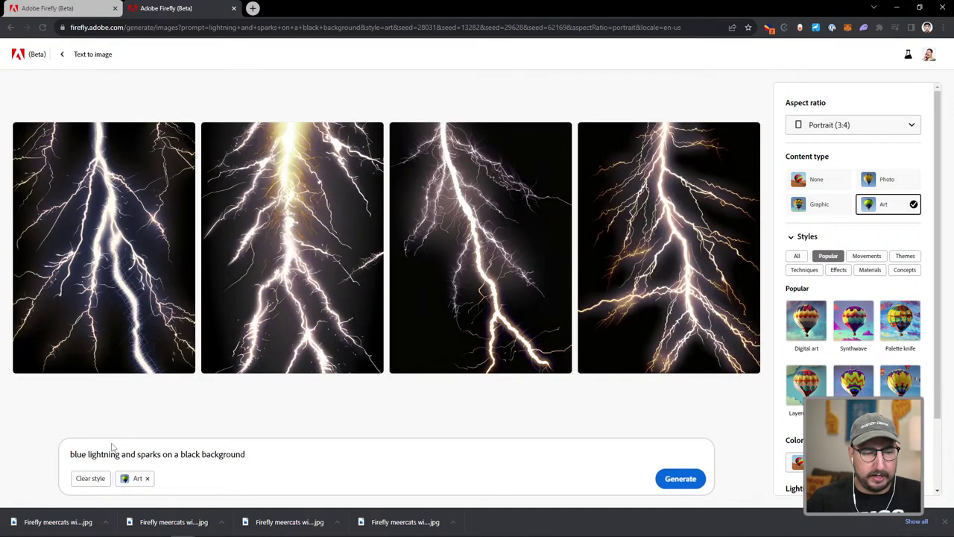
key("Return")
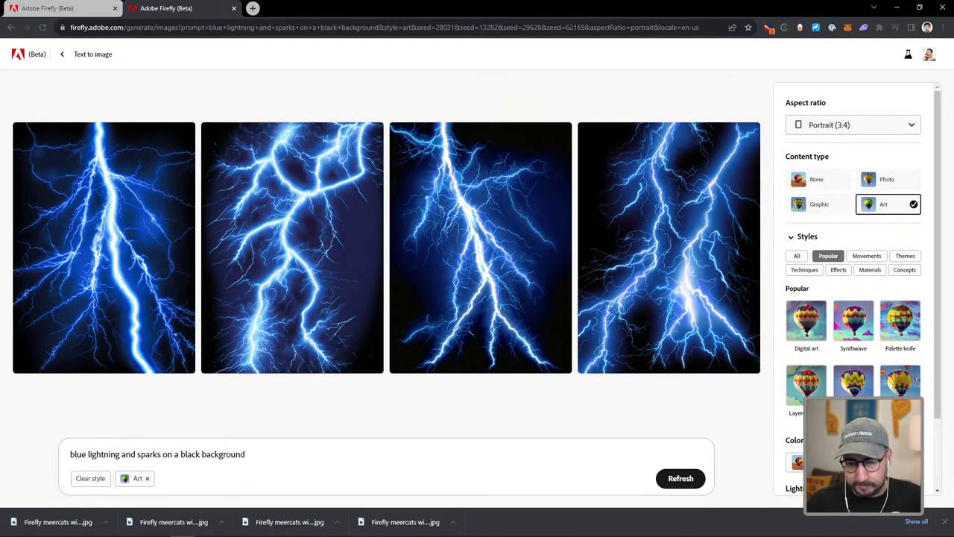
Set the composition to Wide angle, append "subtle" to the lightning prompt, and regenerate the images.
scroll(789, 421, "down", 1)
left_click(796, 472)
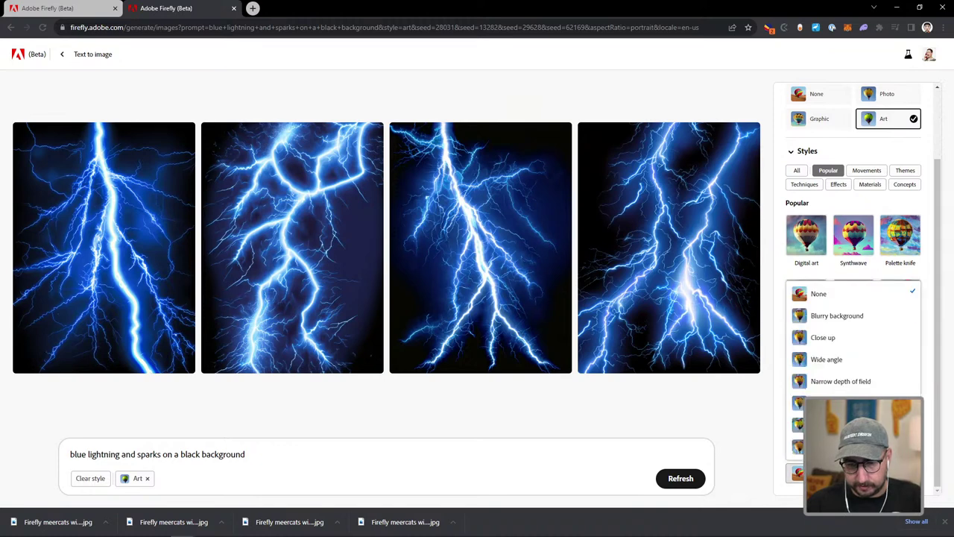
left_click(829, 361)
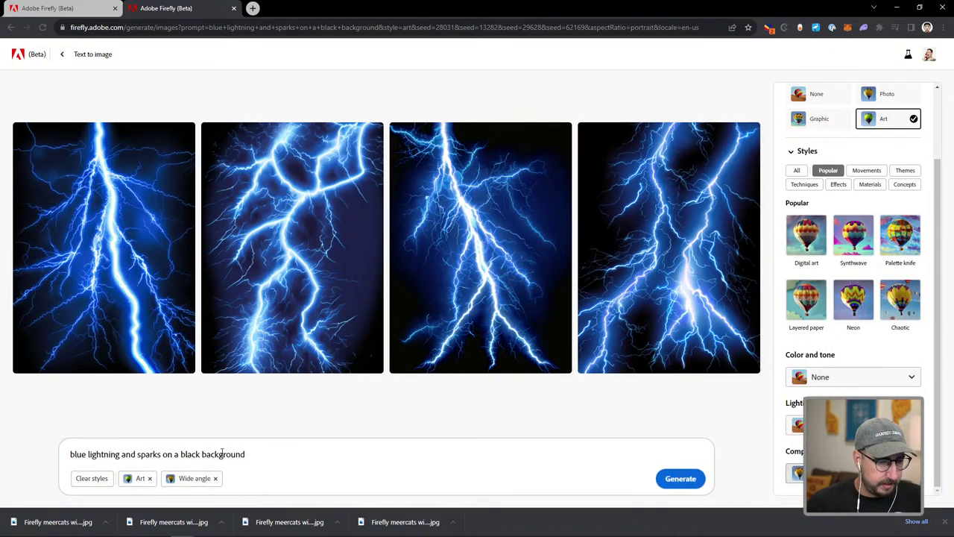
left_click(249, 454)
type("subtle")
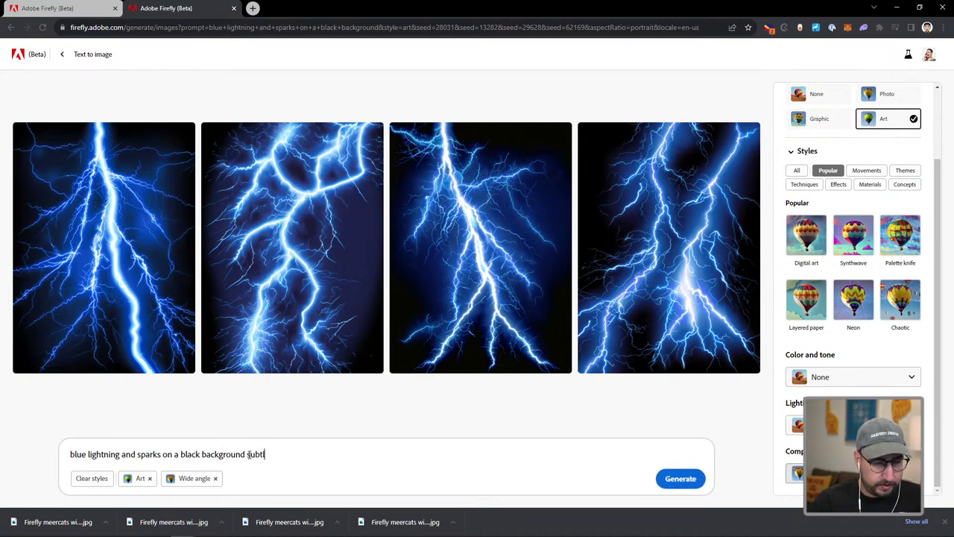
key("Return")
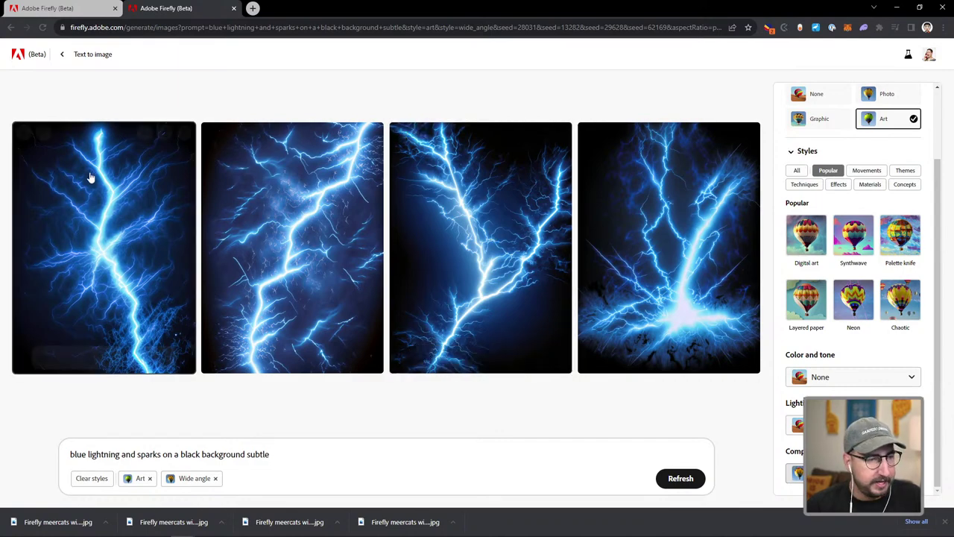
Download the first blue lightning image and place it over the meercat images in the Illustrator story document.
left_click(185, 133)
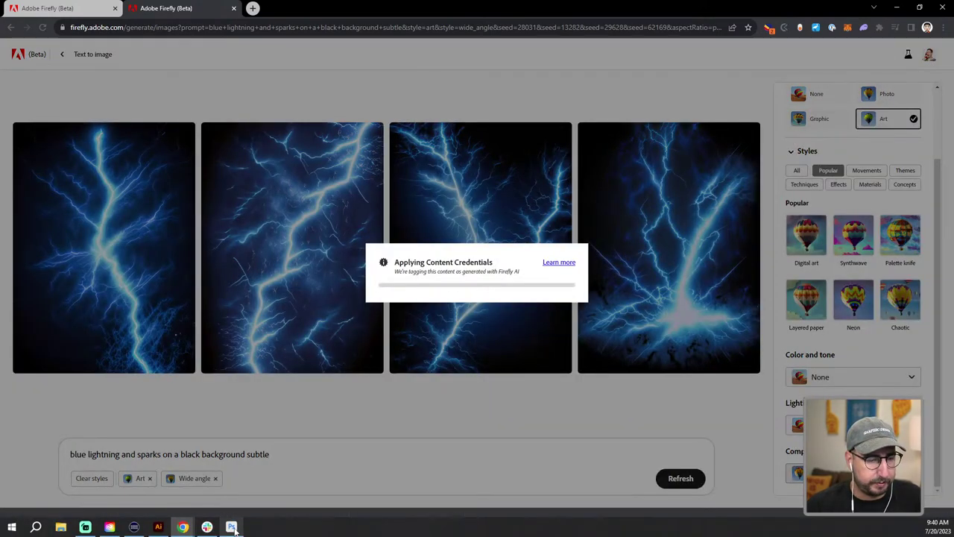
left_click(158, 526)
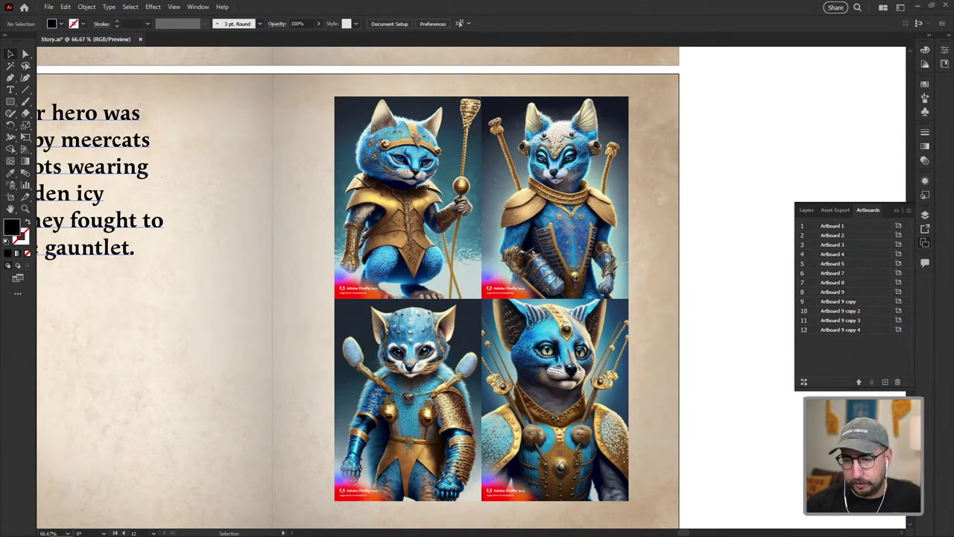
left_click_drag(464, 258, 382, 194)
key("ctrl+shift+a")
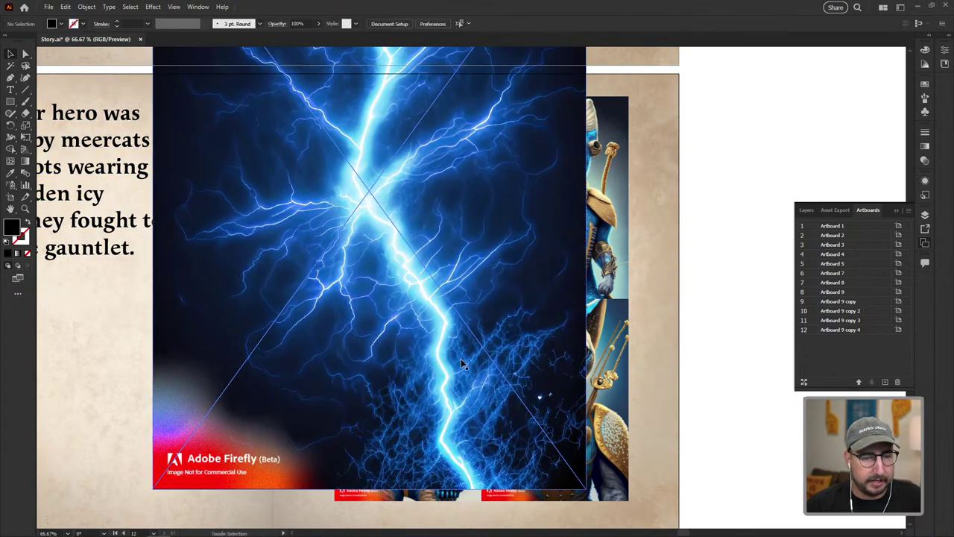
Scale the lightning image to about 347 by 478 px and fit it exactly over the upper-left meercat image.
key("s")
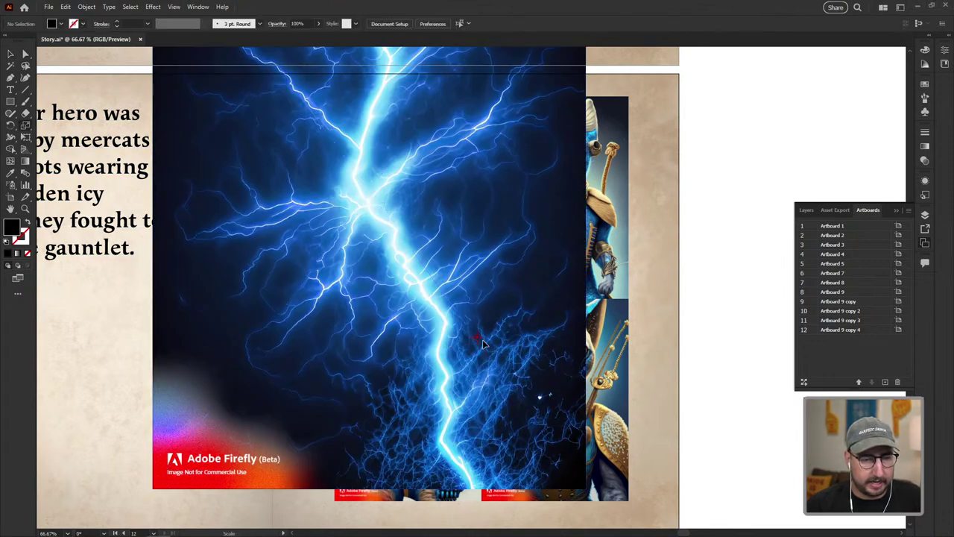
left_click(483, 339, "ctrl")
left_click_drag(483, 340, 435, 287)
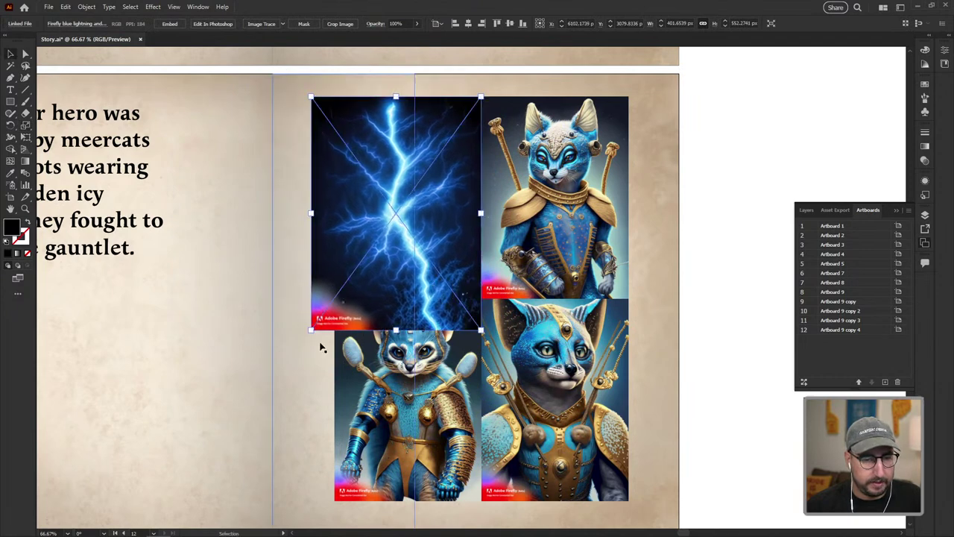
left_click_drag(320, 347, 333, 299)
Set the lightning image's blending mode to Screen.
left_click(925, 161)
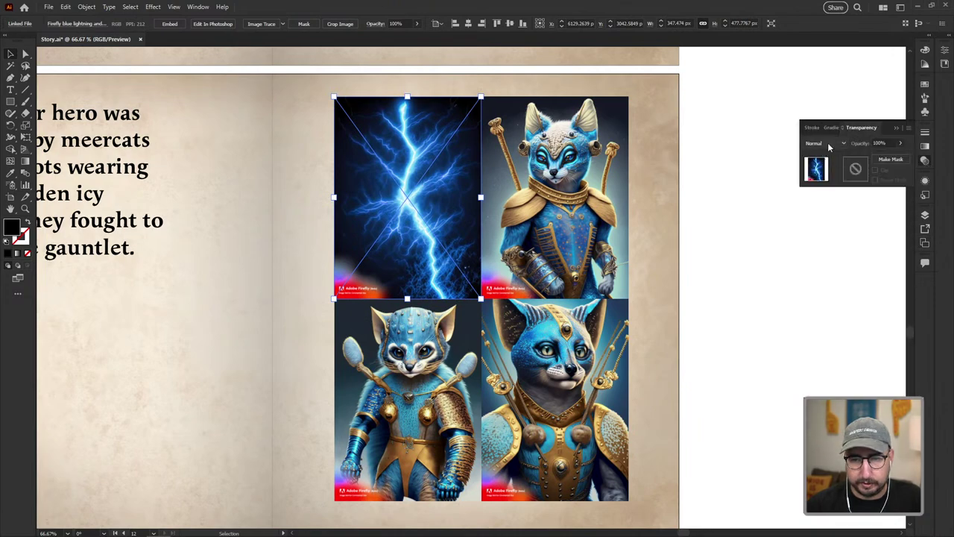
left_click(829, 144)
left_click(833, 211)
left_click(720, 246)
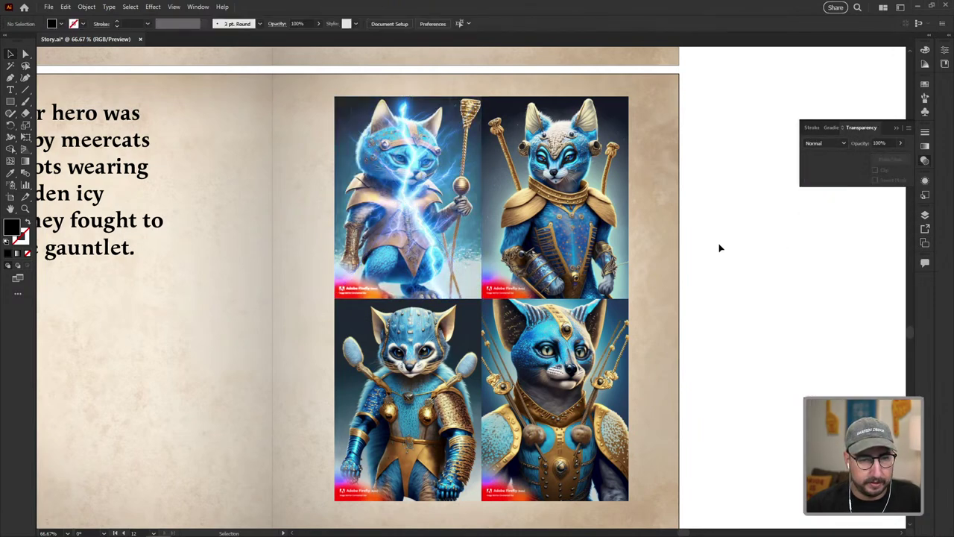
Rotate the lightning image slightly clockwise over the upper-left meercat.
key("ctrl+1")
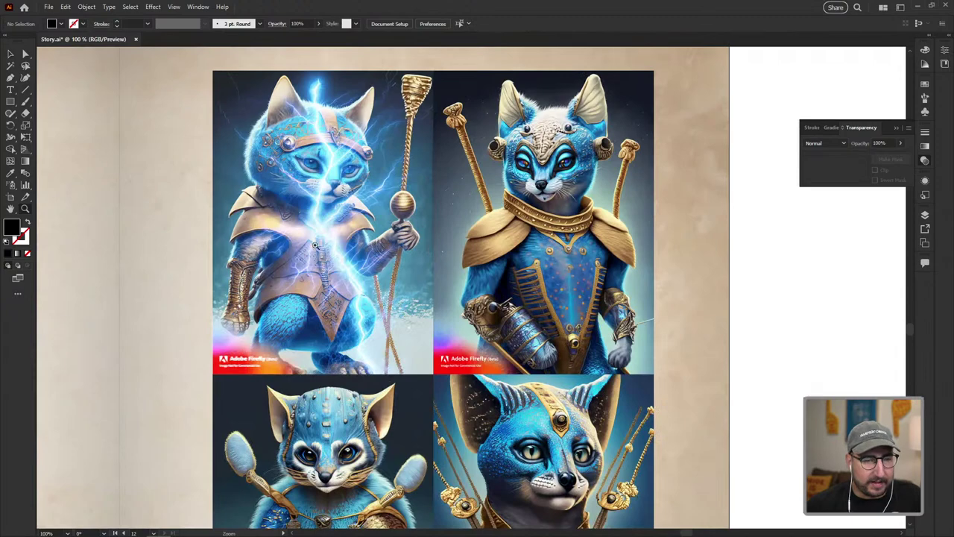
scroll(356, 254, "down", 1)
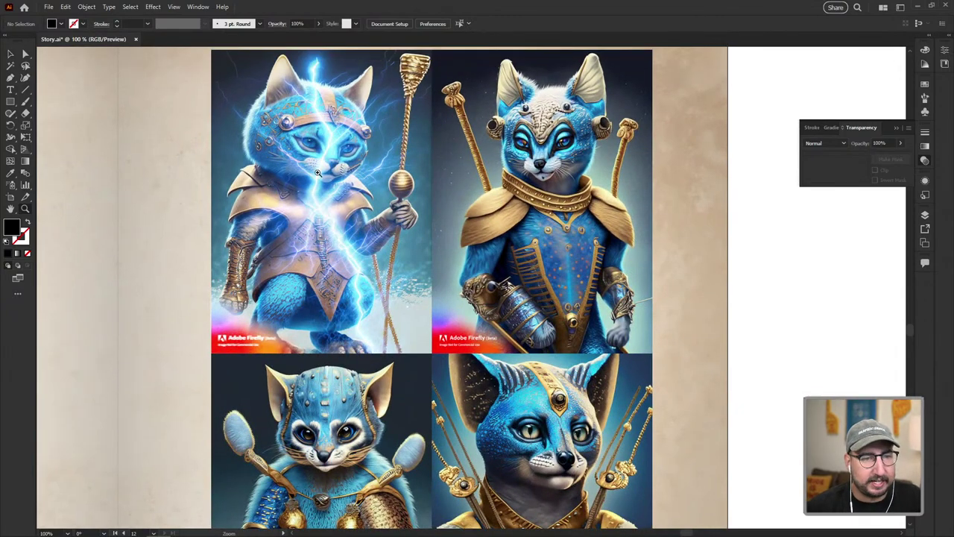
left_click_drag(322, 217, 289, 212)
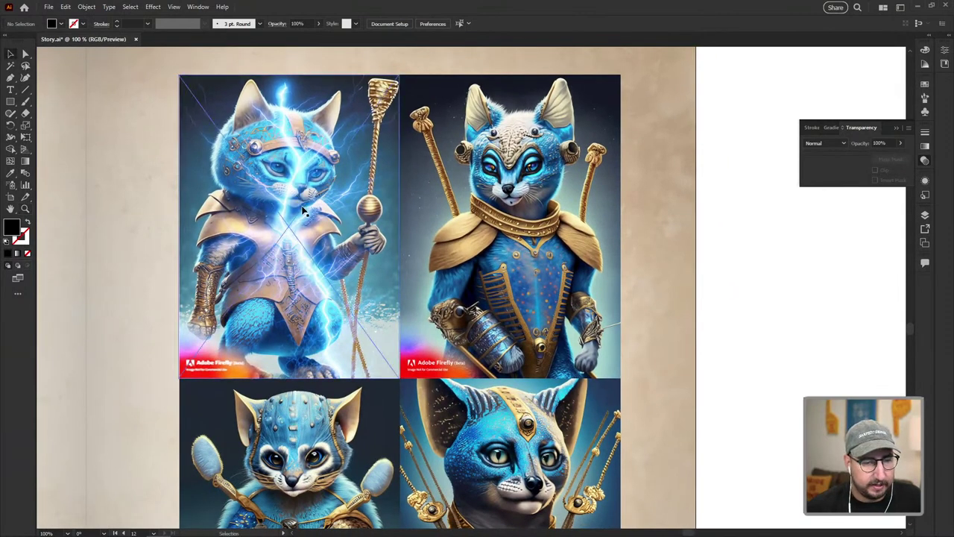
left_click(304, 212)
key("r")
left_click_drag(392, 116, 431, 126)
key("v")
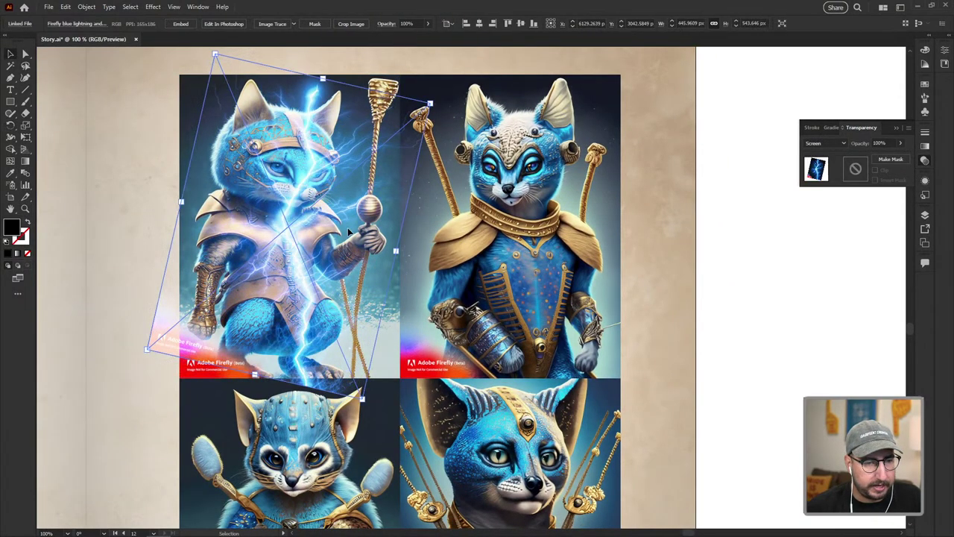
Move the lightning image onto the upper-left meercat's staff and rotate it slightly further clockwise to follow the staff.
left_click_drag(340, 225, 394, 221)
key("r")
left_click_drag(534, 192, 531, 210)
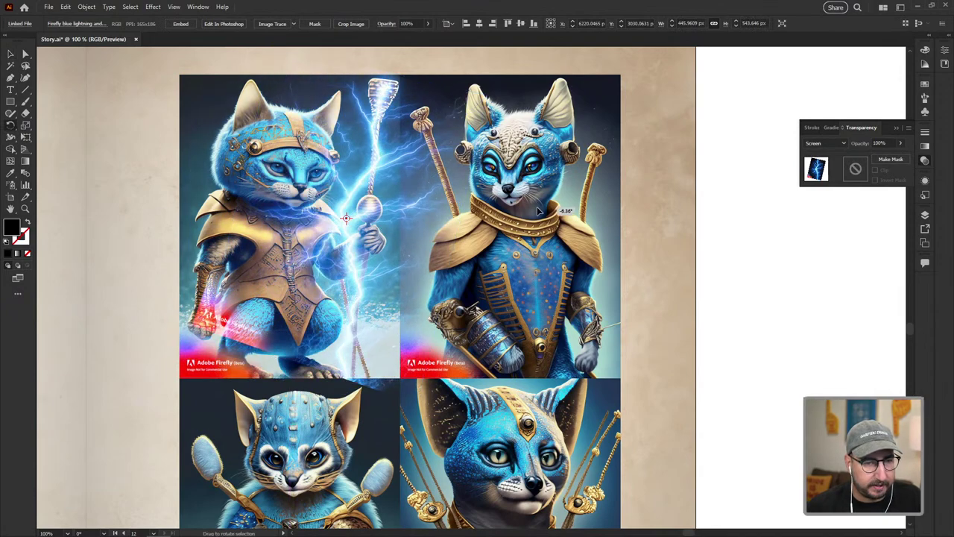
key("v")
left_click_drag(389, 221, 395, 222)
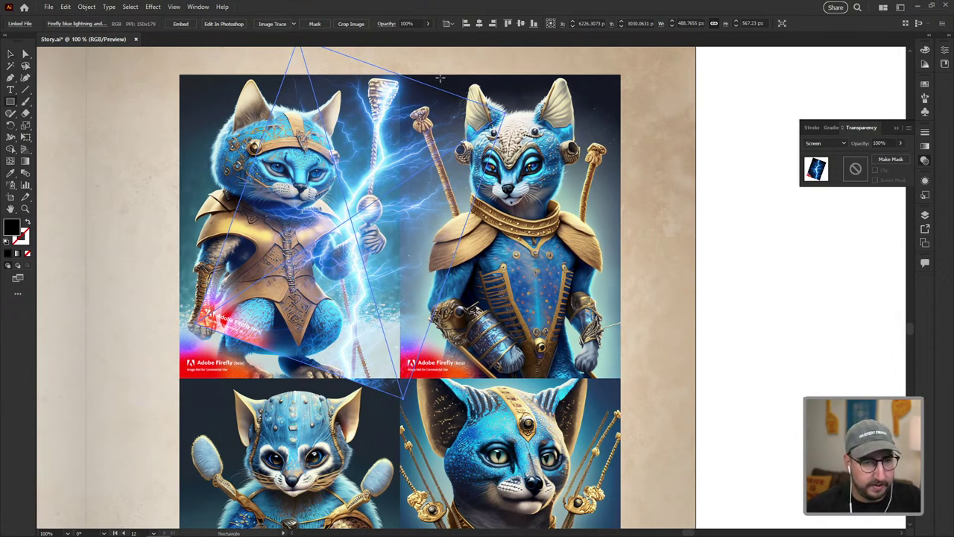
Draw a black rectangle about 338 by 529 px and position it over the lightning on the upper-left meercat's staff.
mouse_move(441, 77)
left_mouse_down()
mouse_move(305, 334)
mouse_move(228, 411)
left_mouse_up()
left_click_drag(305, 336, 342, 310)
key("ctrl+z")
key("v")
left_click_drag(350, 266, 366, 265)
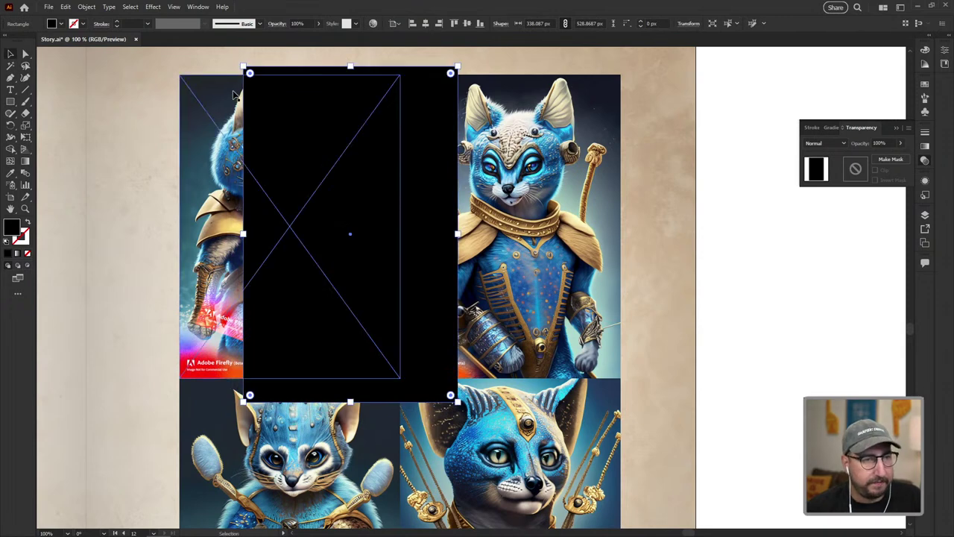
Fill the black rectangle with a freeform gradient, move its upper-left color stop inward, and set that stop to white.
left_click(28, 162)
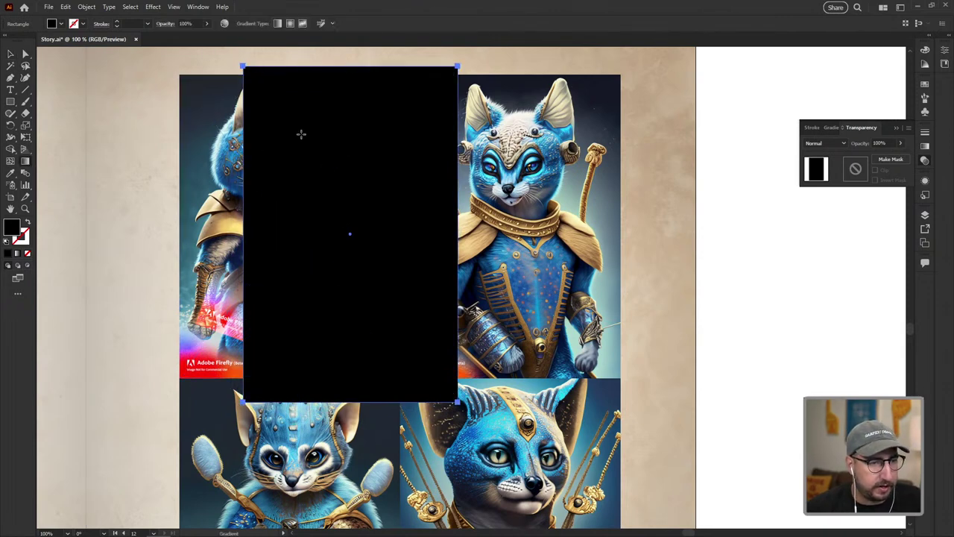
left_click(303, 24)
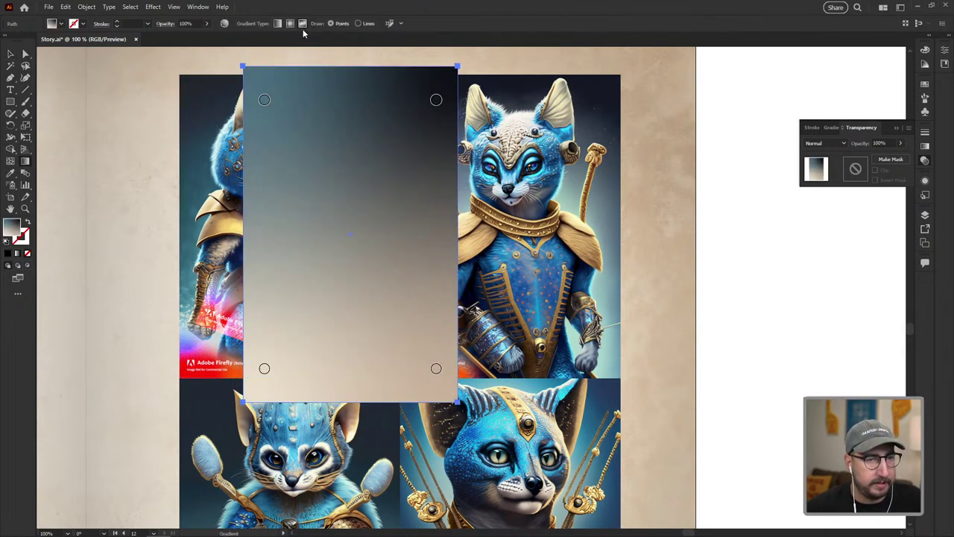
left_click_drag(264, 100, 366, 166)
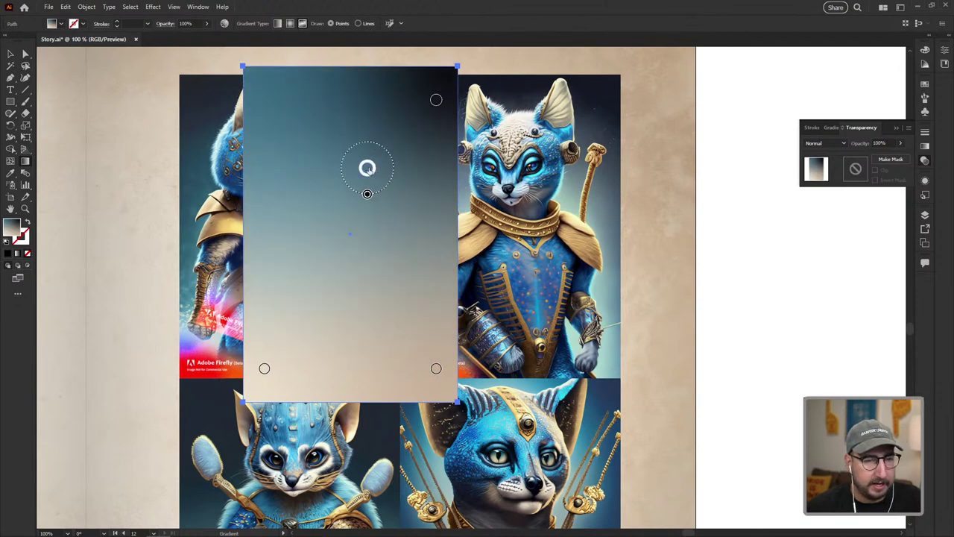
double_click(367, 167)
left_click(260, 203)
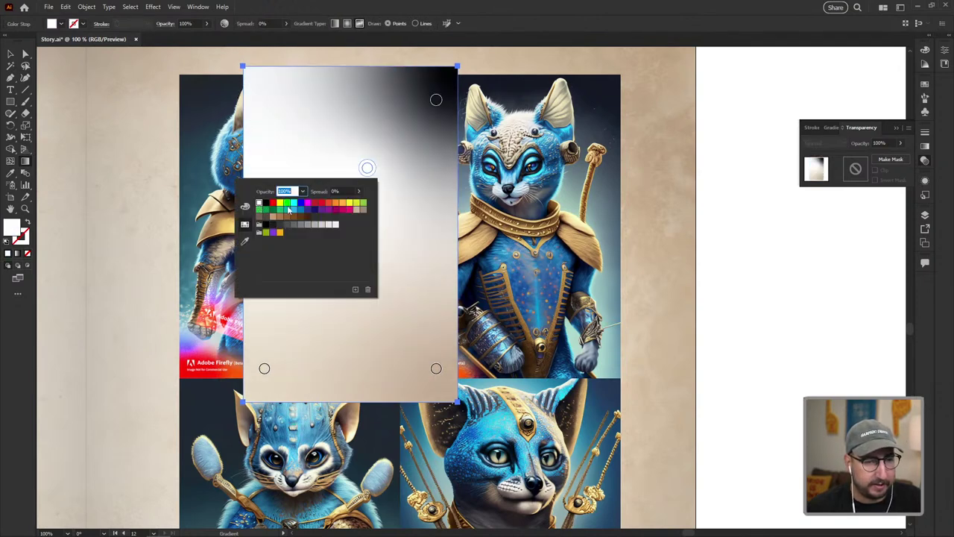
Shift the white color stop closer to the rectangle's center and move the black stop down along the right side.
left_click_drag(367, 168, 345, 190)
left_click(436, 100)
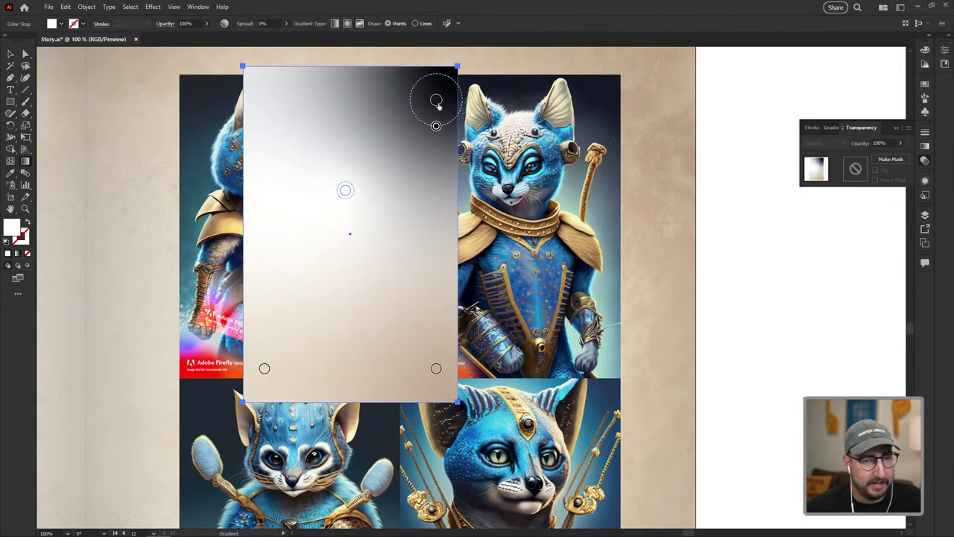
left_click_drag(436, 100, 424, 170)
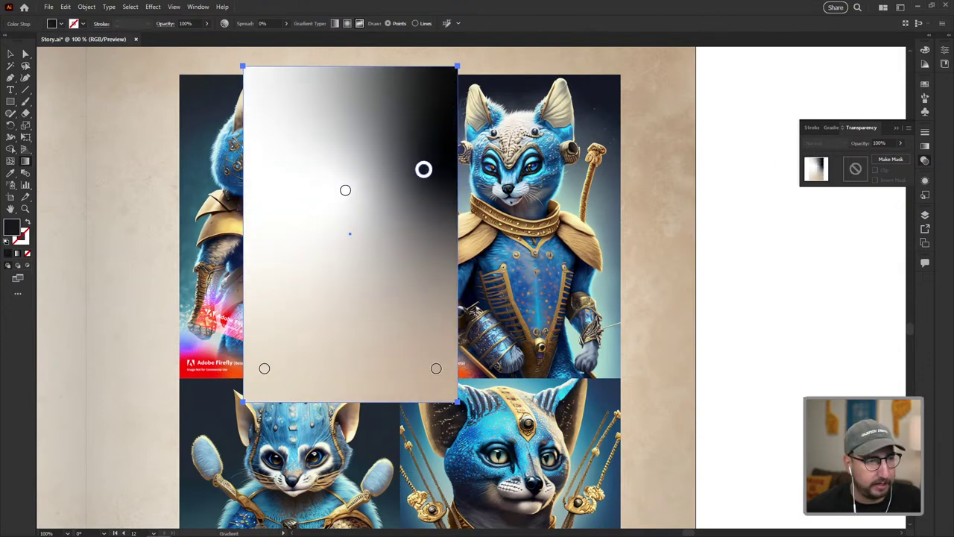
Set the gradient rectangle's blend mode to Multiply and move its white color stop onto the meercat's staff just above the orb.
left_click(12, 54)
left_click(824, 142)
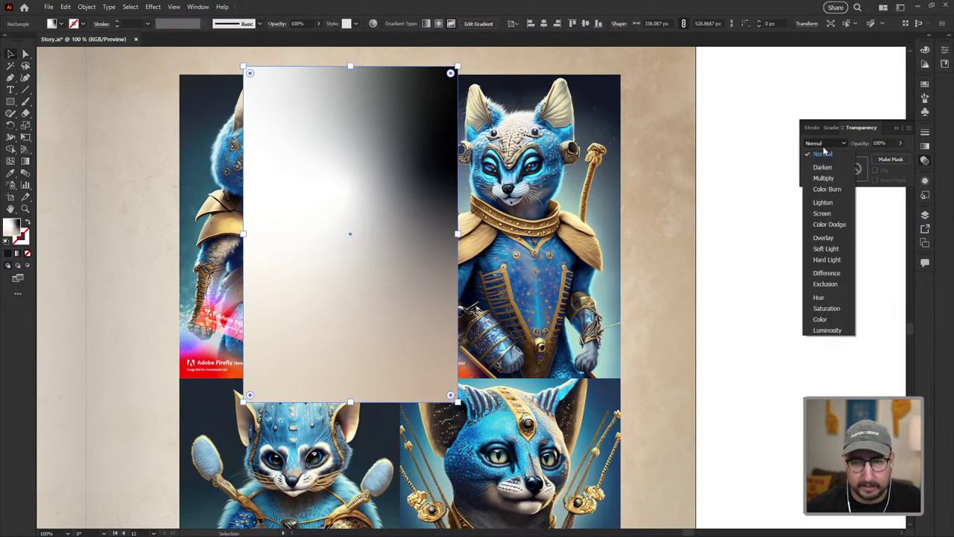
left_click(823, 178)
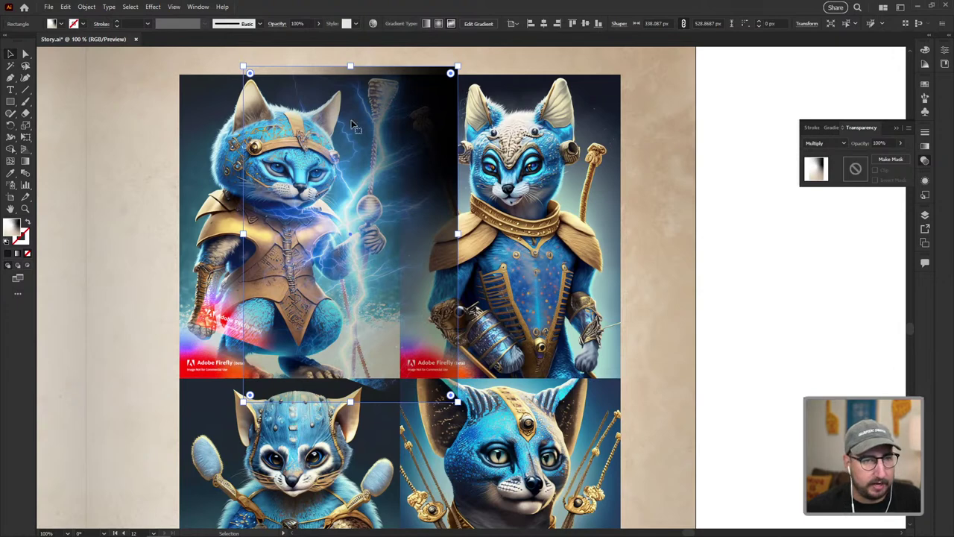
left_click(475, 24)
left_click(367, 171)
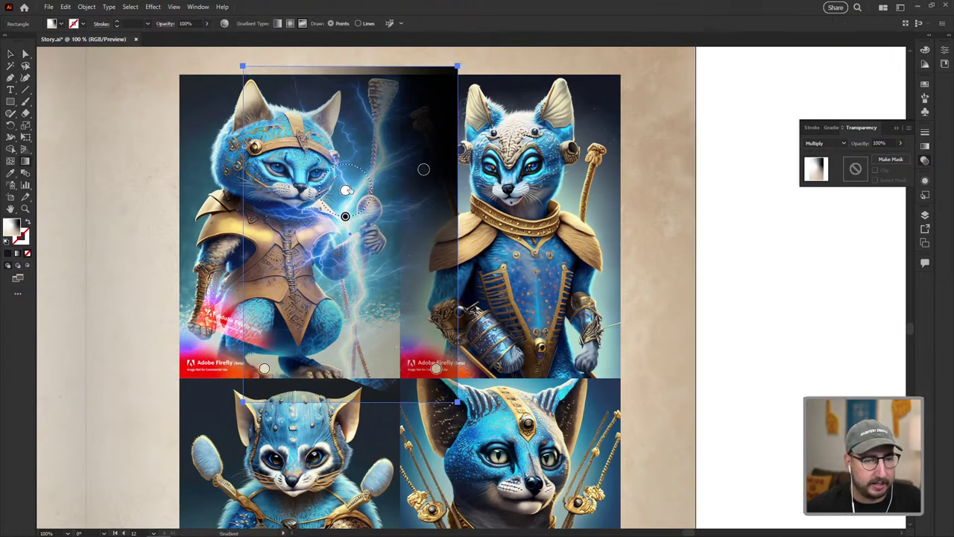
left_click_drag(369, 171, 382, 175)
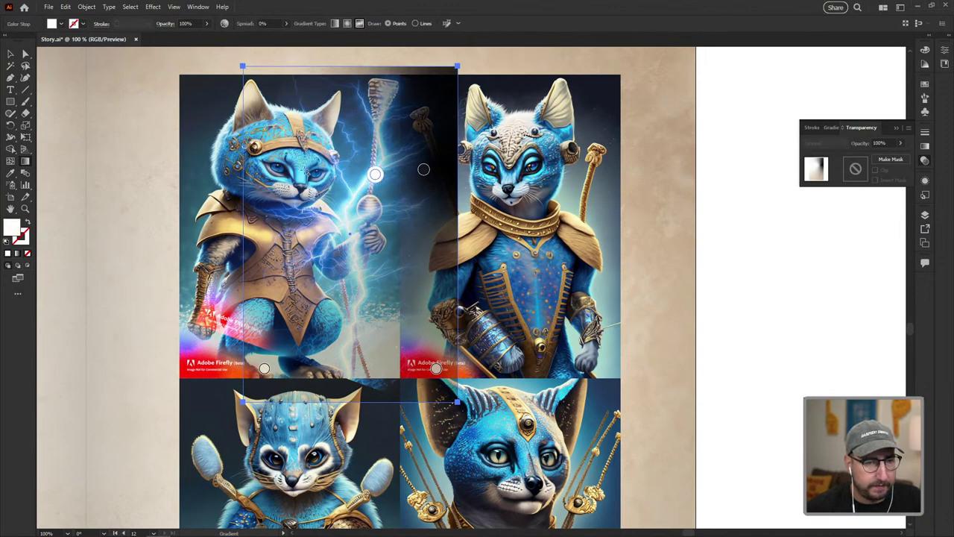
Add a black color stop with a widened spread to the freeform gradient and position it over the upper-left meercat's face.
left_click(286, 291)
double_click(286, 291)
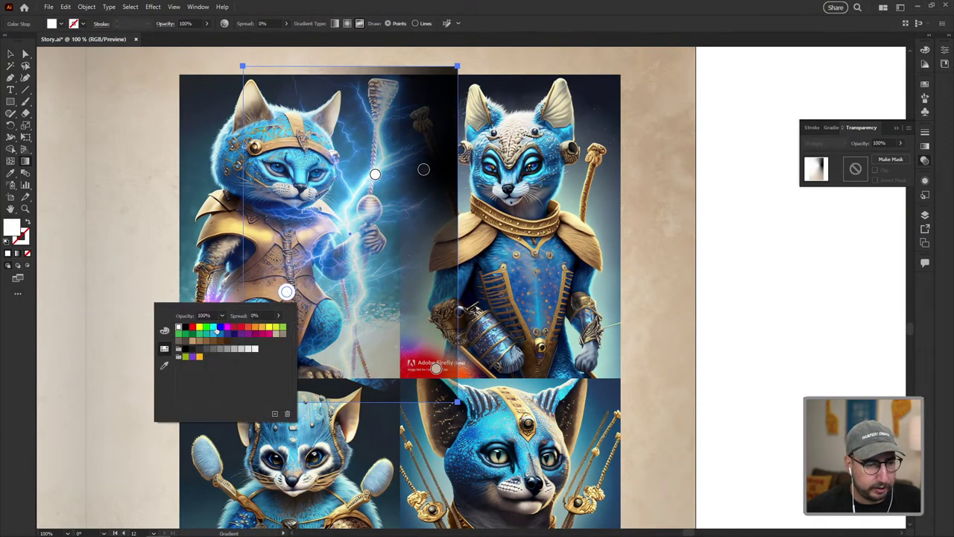
left_click(185, 331)
left_click_drag(286, 291, 284, 355)
left_click_drag(274, 322, 274, 162)
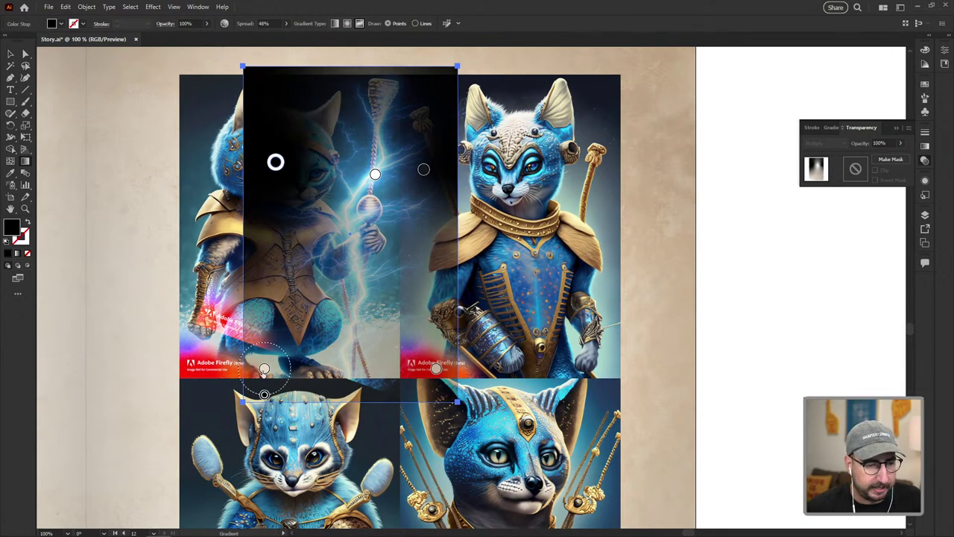
Set the gradient's lower-left color stop to black and shift it slightly toward the rectangle's left edge.
left_click(264, 368)
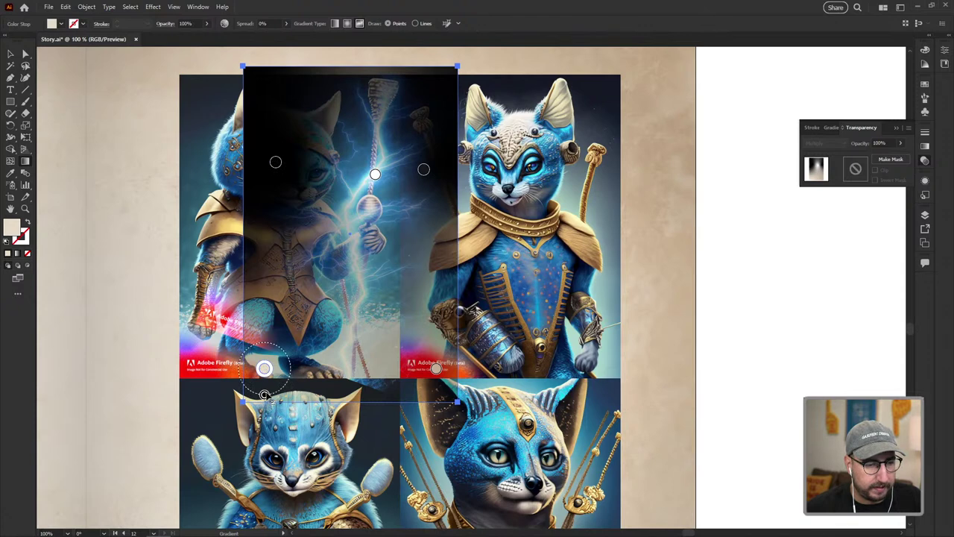
double_click(264, 368)
left_click(162, 405)
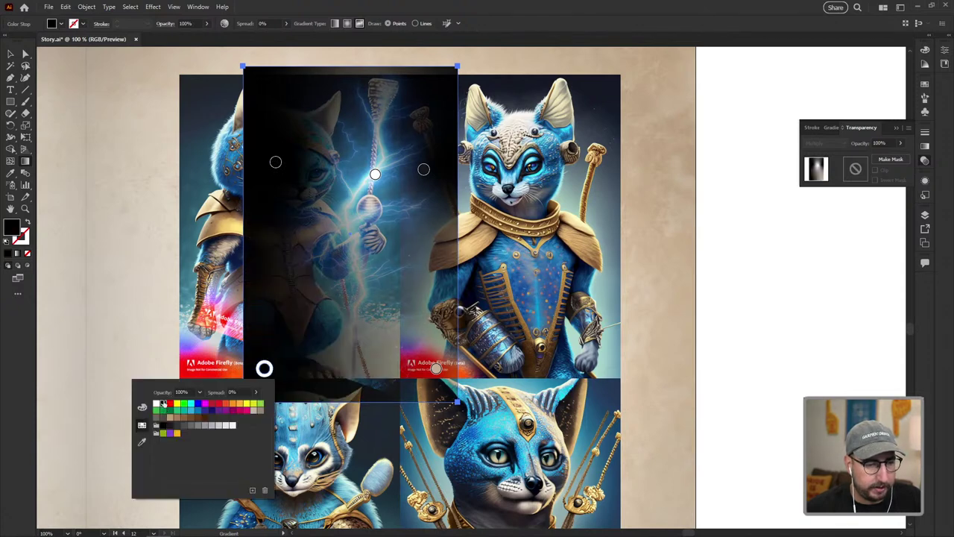
left_click(264, 369)
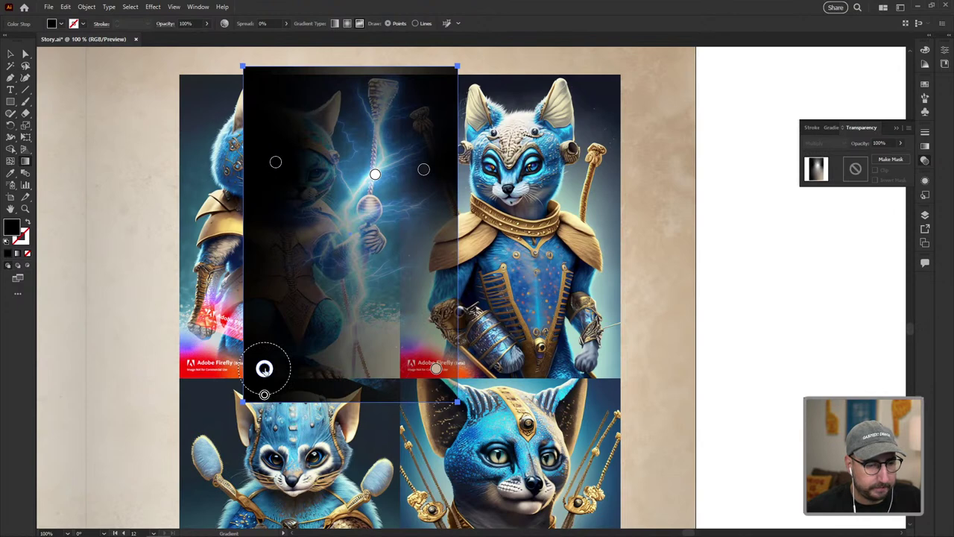
left_click_drag(264, 369, 255, 358)
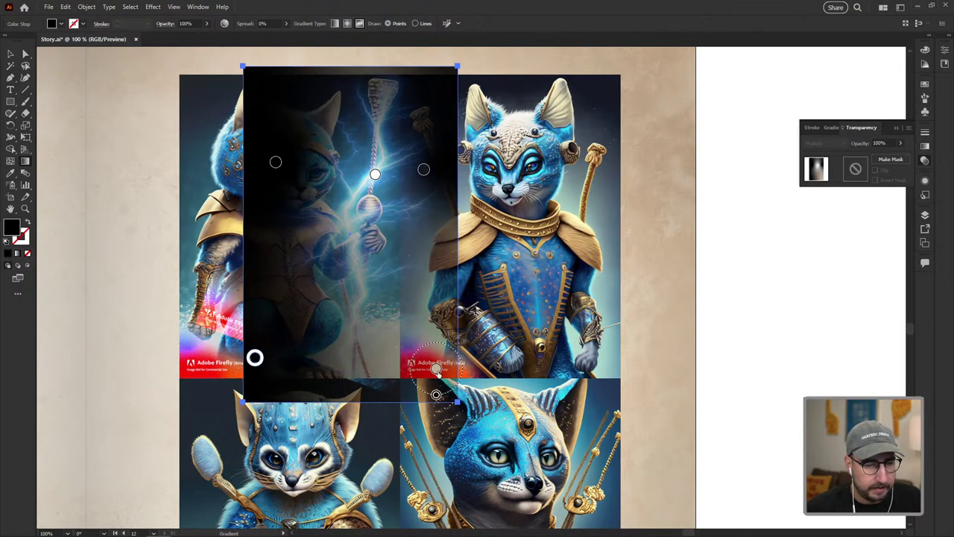
Set the gradient's lower-right color stop to black and move it up to the rectangle's right edge.
double_click(436, 367)
left_click(333, 404)
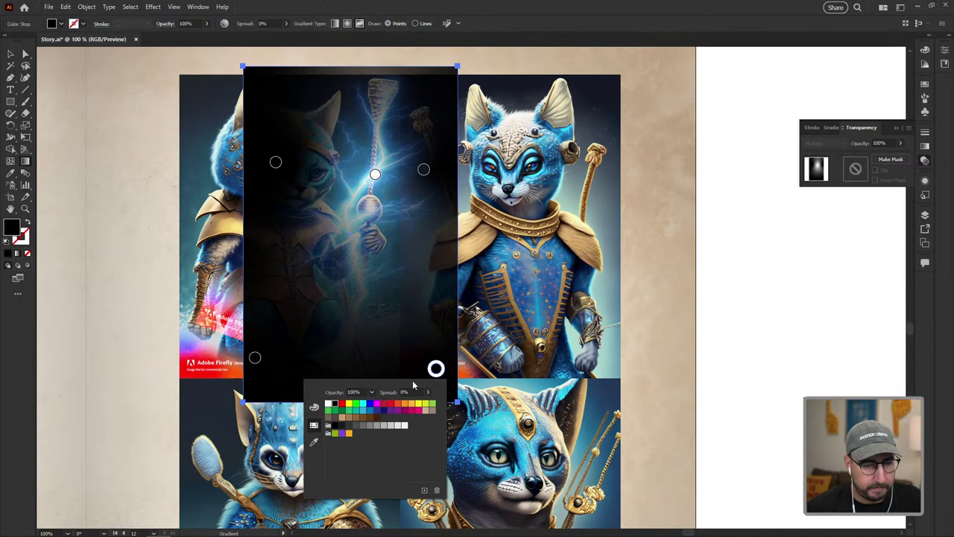
left_click(436, 368)
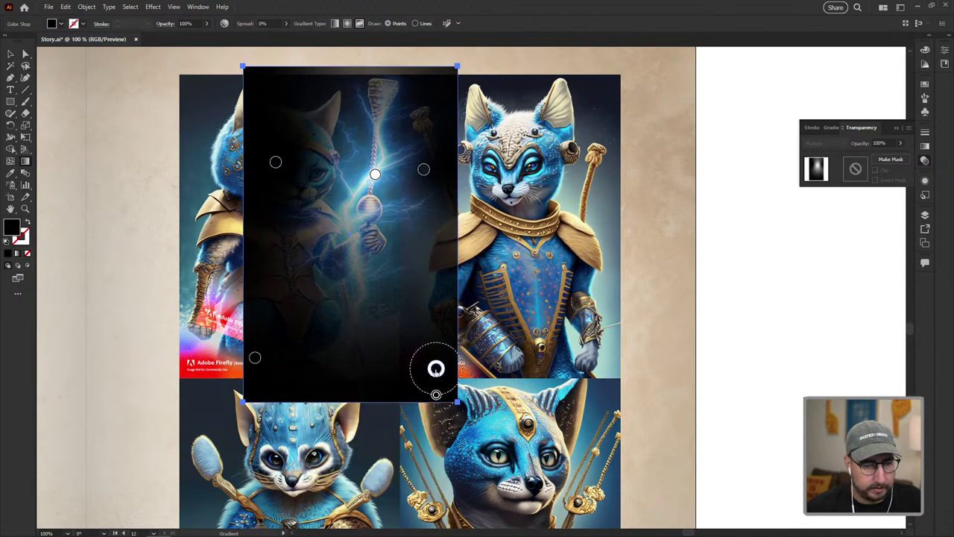
left_click_drag(436, 368, 458, 328)
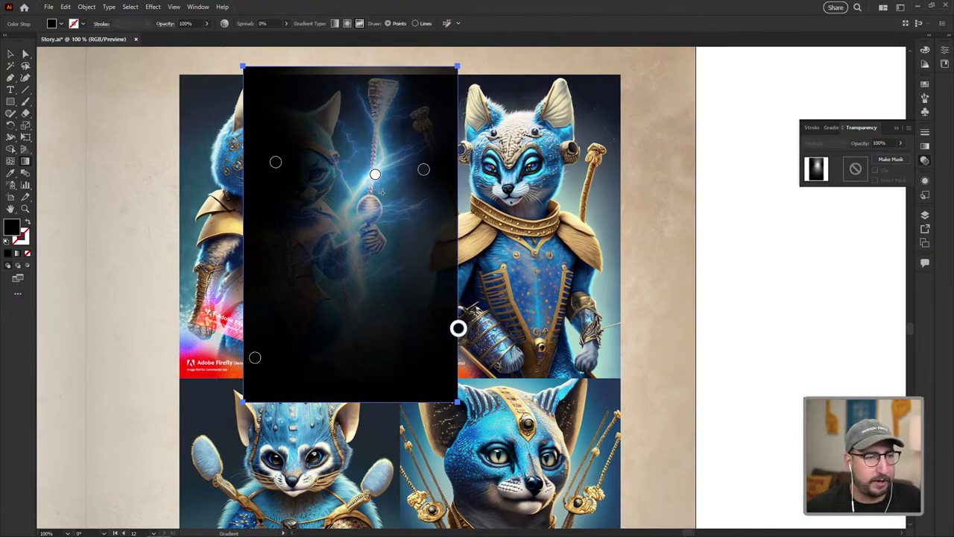
Return the gradient rectangle's blend mode to Normal and use it as an opacity mask on the lightning image.
key("v")
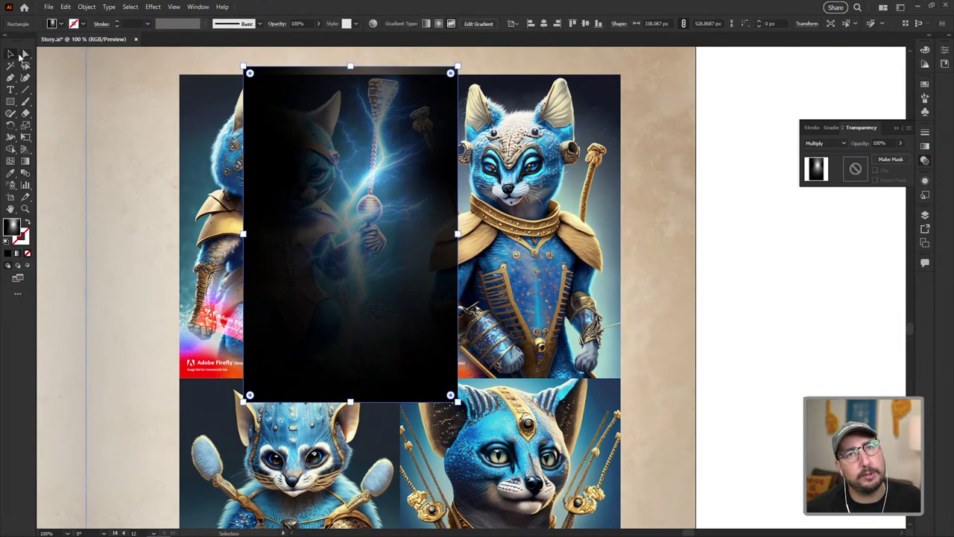
left_click(824, 143)
left_click(815, 151)
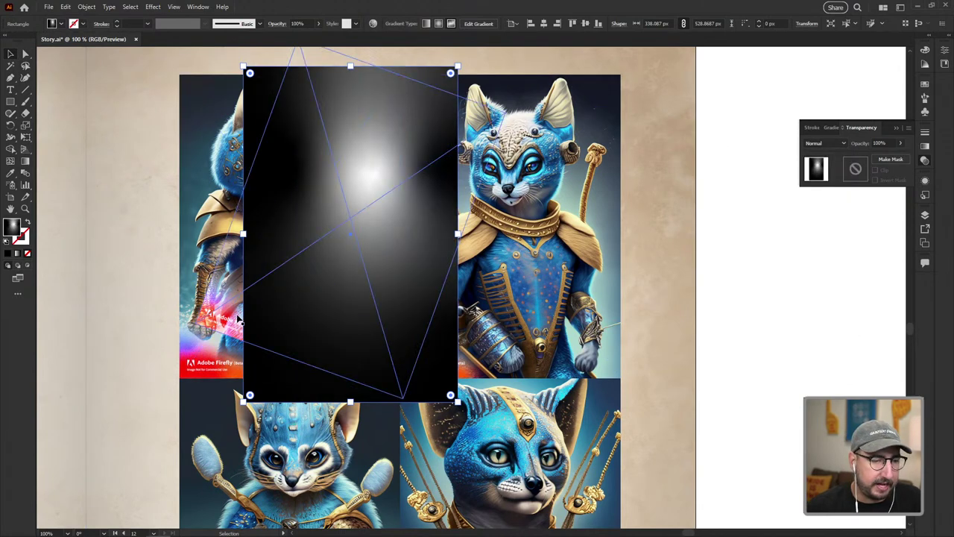
left_click(363, 147)
left_click(443, 87, "shift")
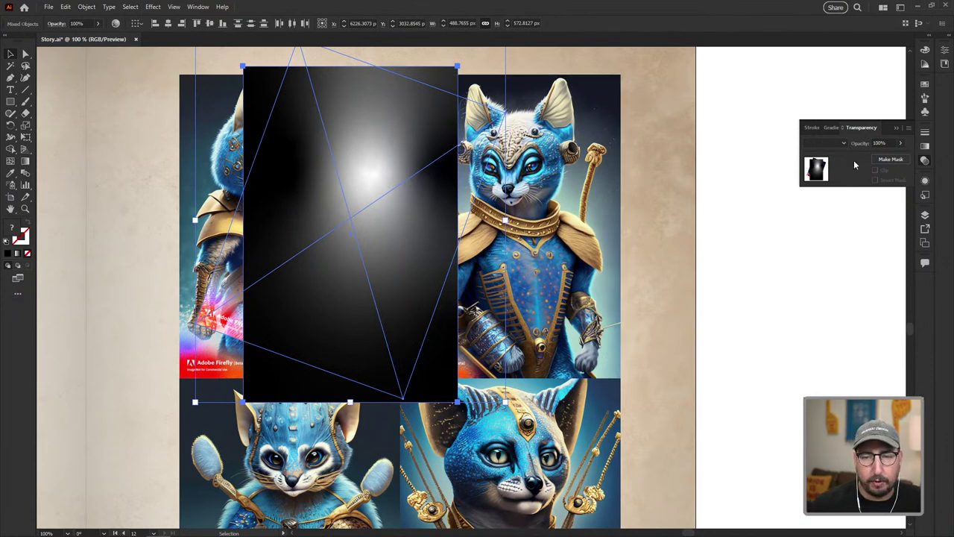
left_click(885, 161)
left_click(789, 261)
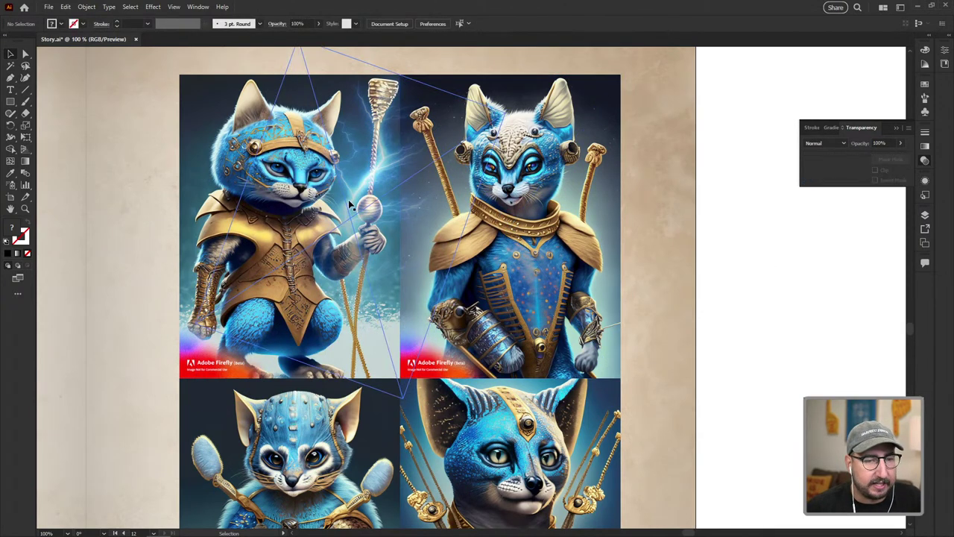
Shift the masked lightning slightly to the right and rotate it a little counterclockwise so it follows the upper-left meercat's staff.
mouse_move(358, 235)
left_mouse_down()
mouse_move(376, 214)
mouse_move(377, 237)
left_mouse_up()
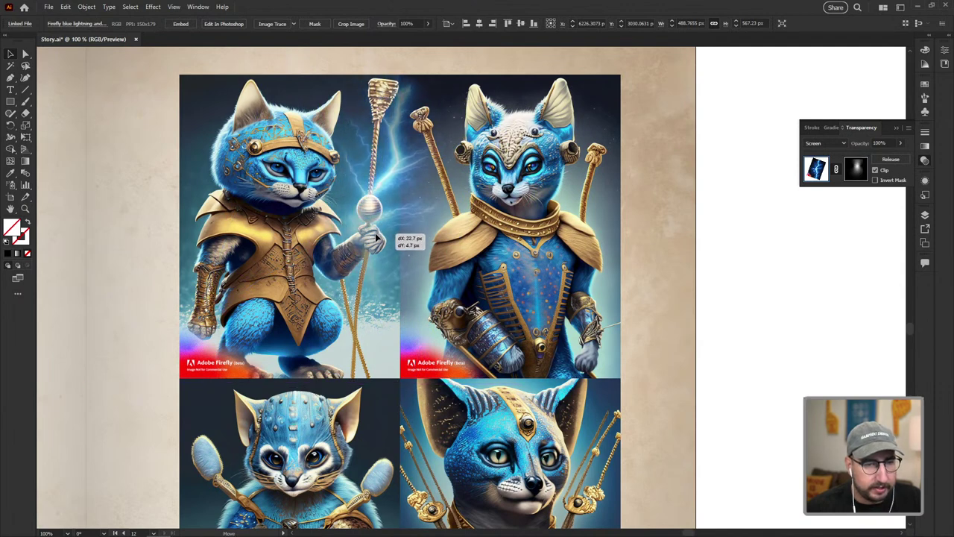
key("r")
left_click_drag(558, 255, 562, 227)
key("v")
left_click(705, 211)
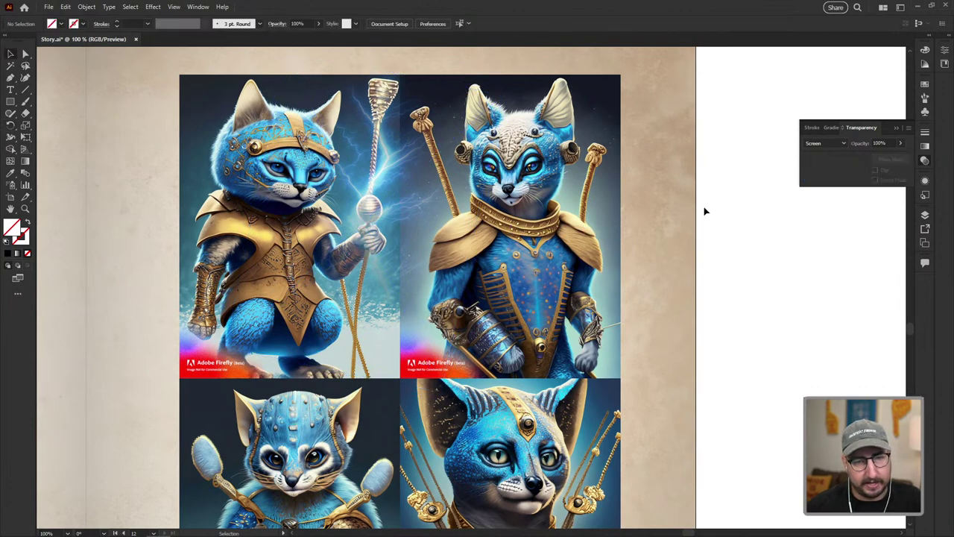
Switch to Adobe Firefly and generate images from the prompt "blue and gold light flair".
scroll(703, 227, "down", 6)
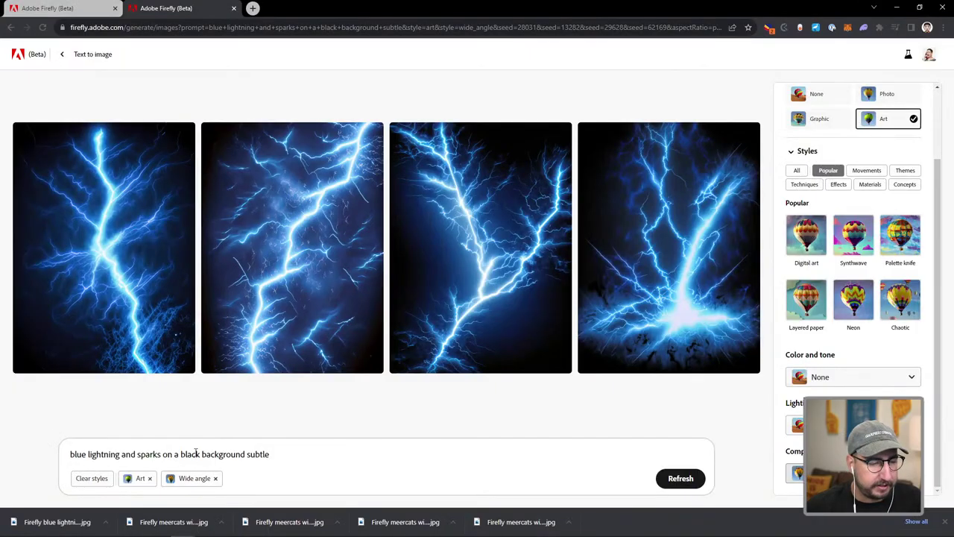
triple_click(198, 452)
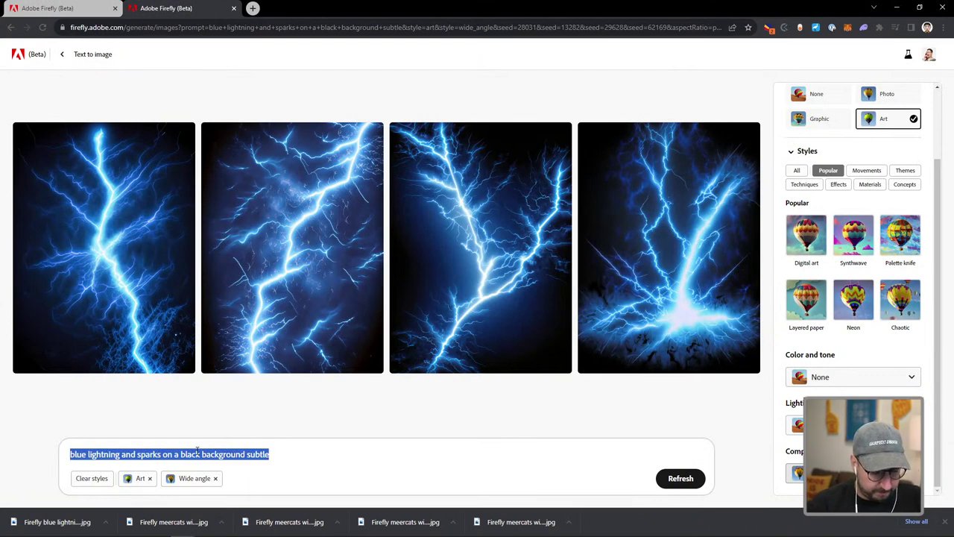
type("blue and gold li")
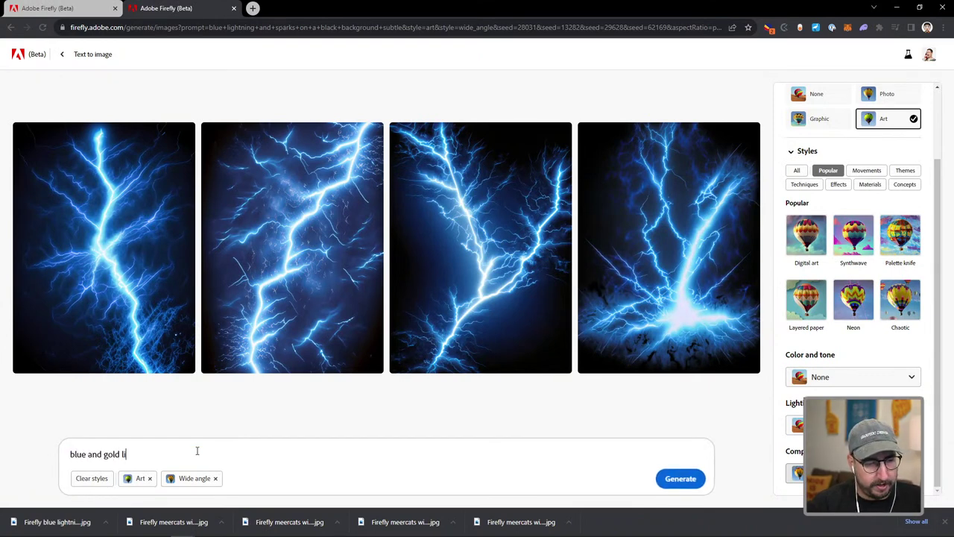
type("ght flair")
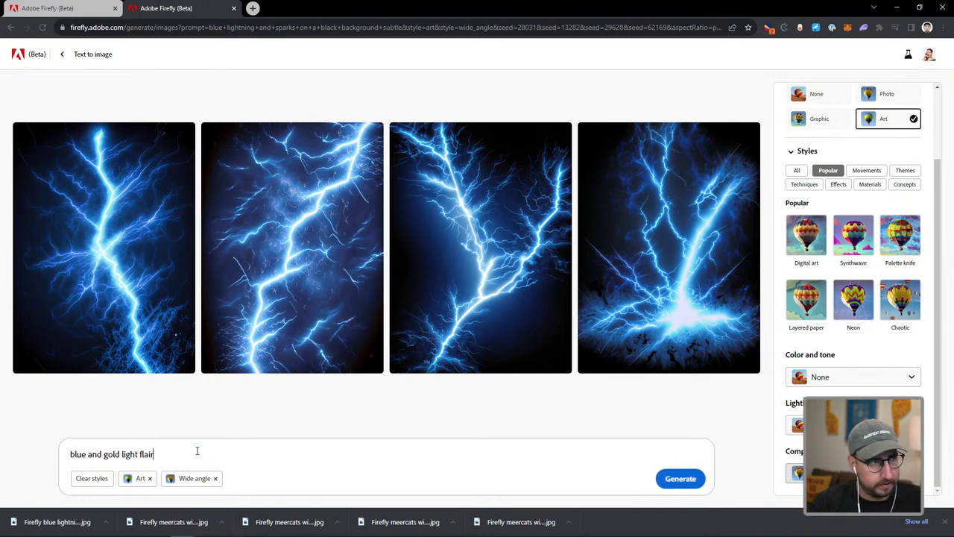
key("Return")
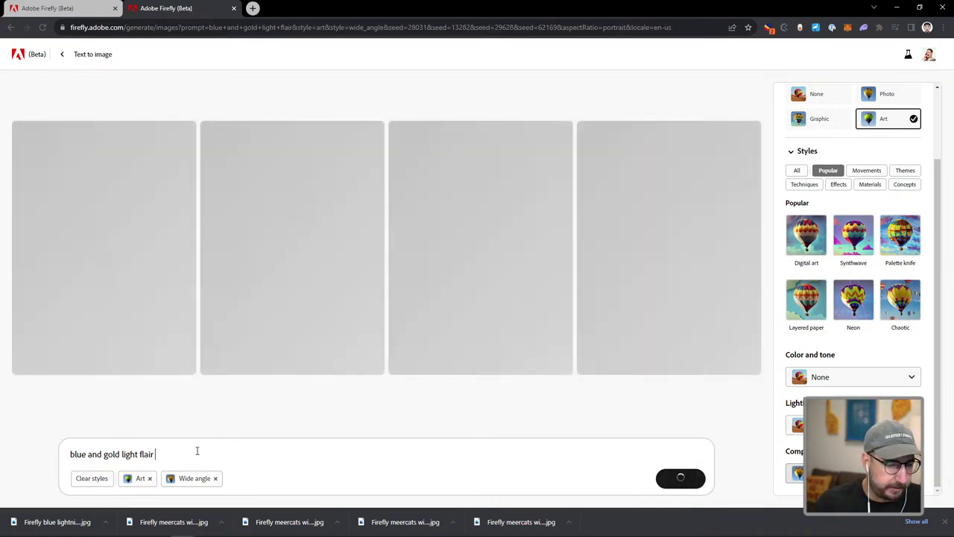
Extend the prompt to "blue and gold light flair on a black background" and generate the images again.
type("on a black ")
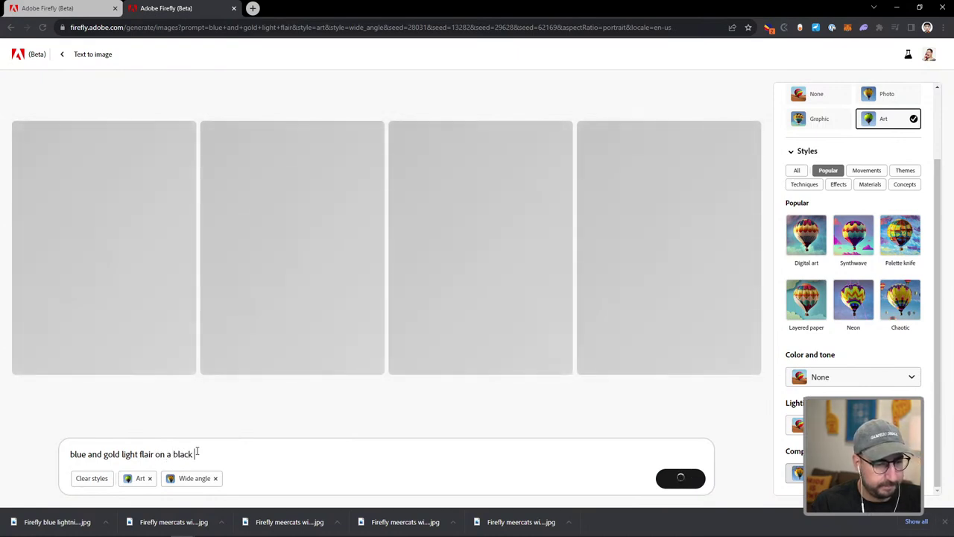
type("background")
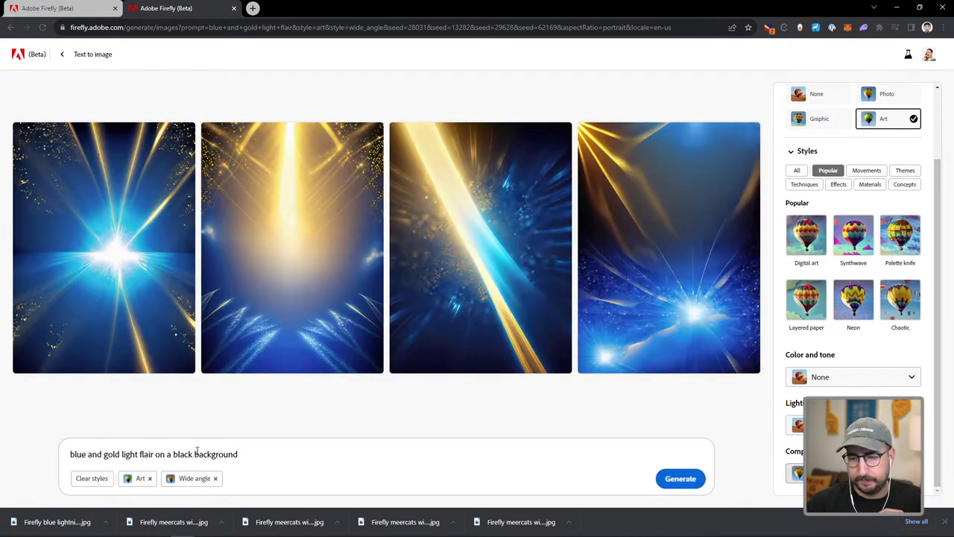
key("Return")
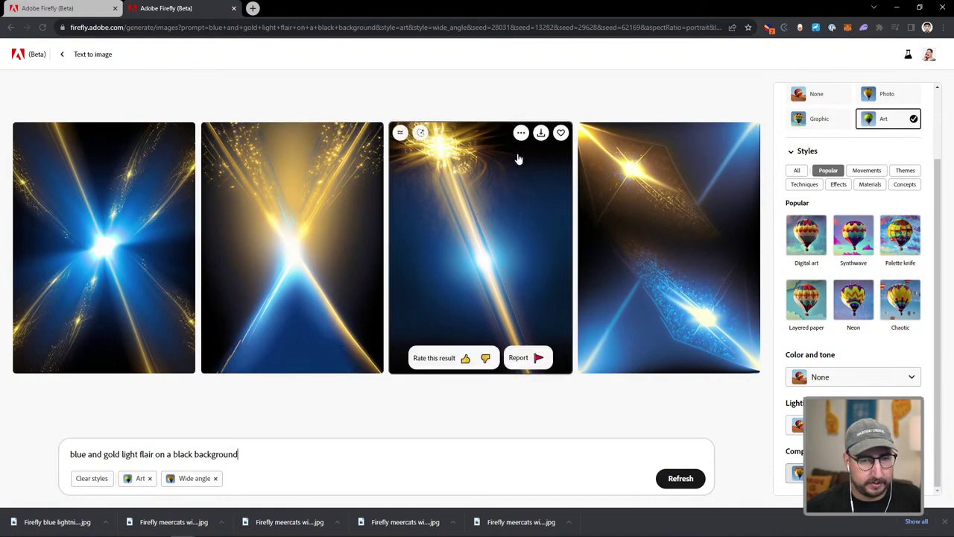
Download the third light flair image and place it over the lower-right meercat in the Illustrator story document.
left_click(542, 133)
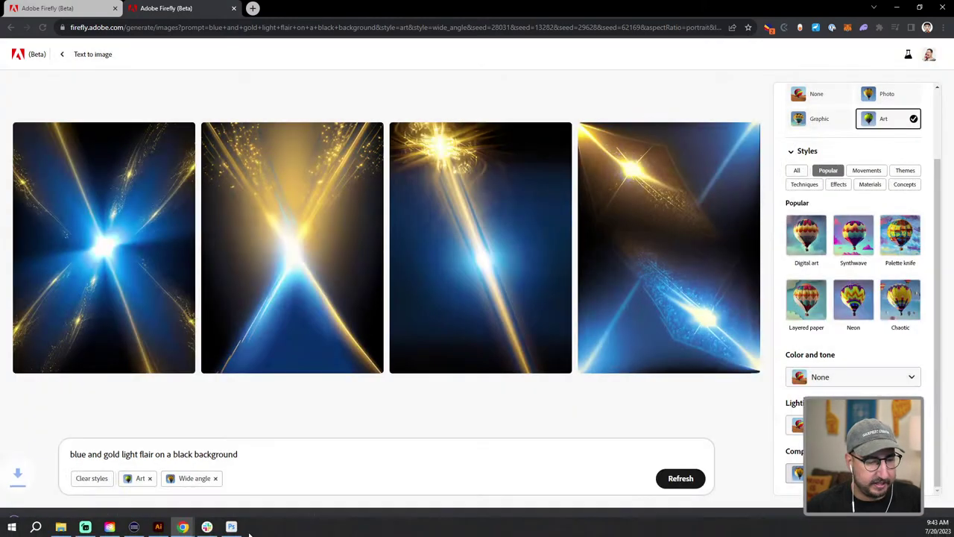
left_click(158, 527)
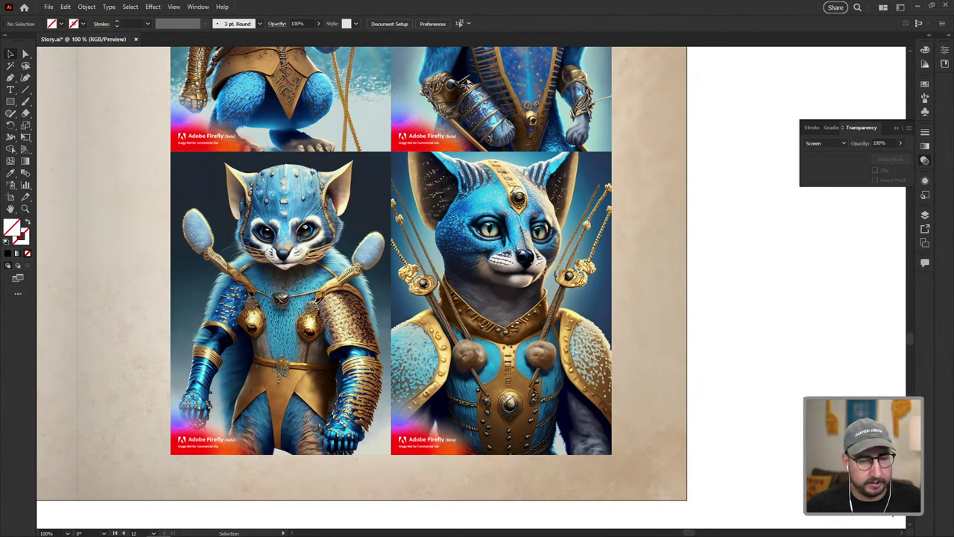
left_click_drag(686, 432, 519, 330)
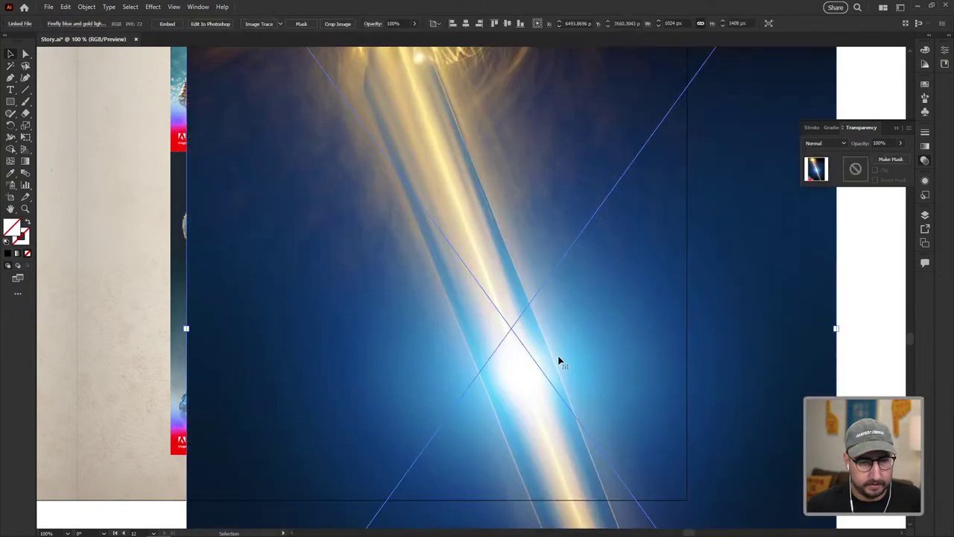
Scale the light flair image down to about 295 by 406 px and nudge it right and slightly down.
key("s")
left_click_drag(682, 448, 572, 378)
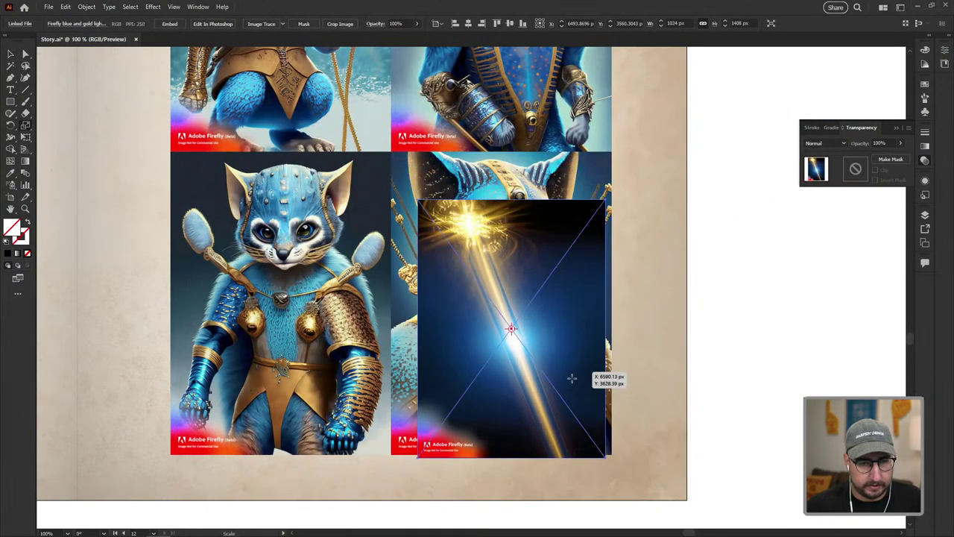
key("v")
mouse_move(508, 356)
left_mouse_down()
mouse_move(707, 395)
mouse_move(567, 378)
mouse_move(526, 362)
left_mouse_up()
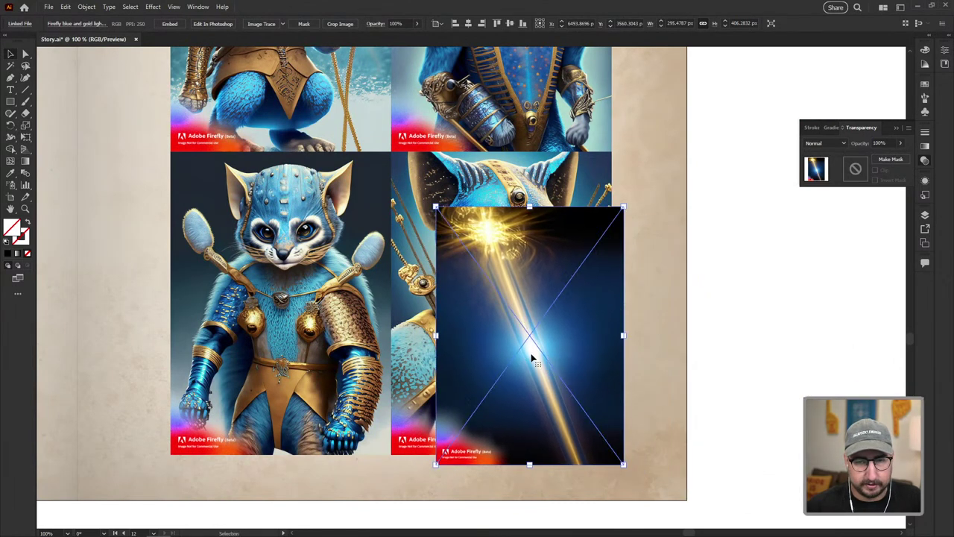
Set the light flair image's blend mode to Screen and move it toward the left-hand staffs of the lower-right meercat.
left_click(823, 143)
left_click(826, 223)
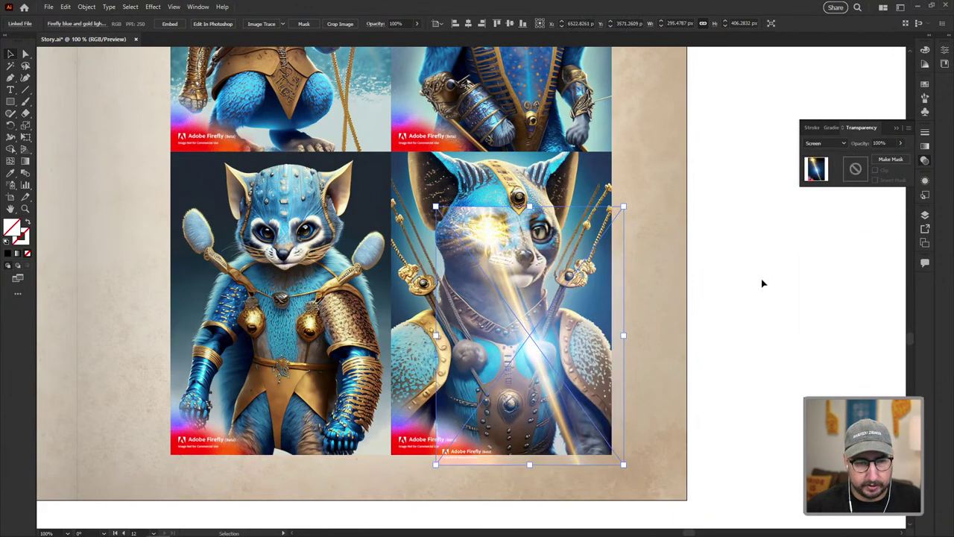
left_click(756, 302)
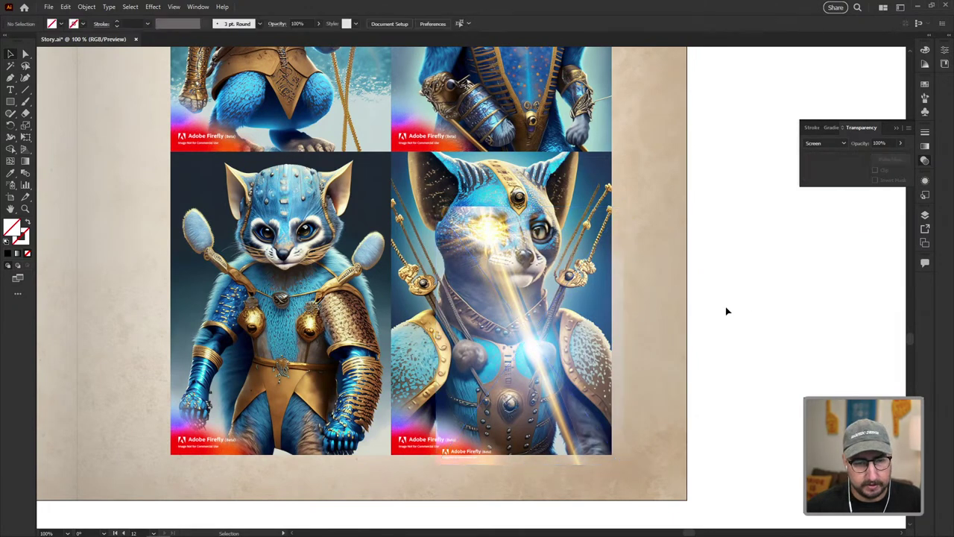
left_click_drag(534, 278, 471, 358)
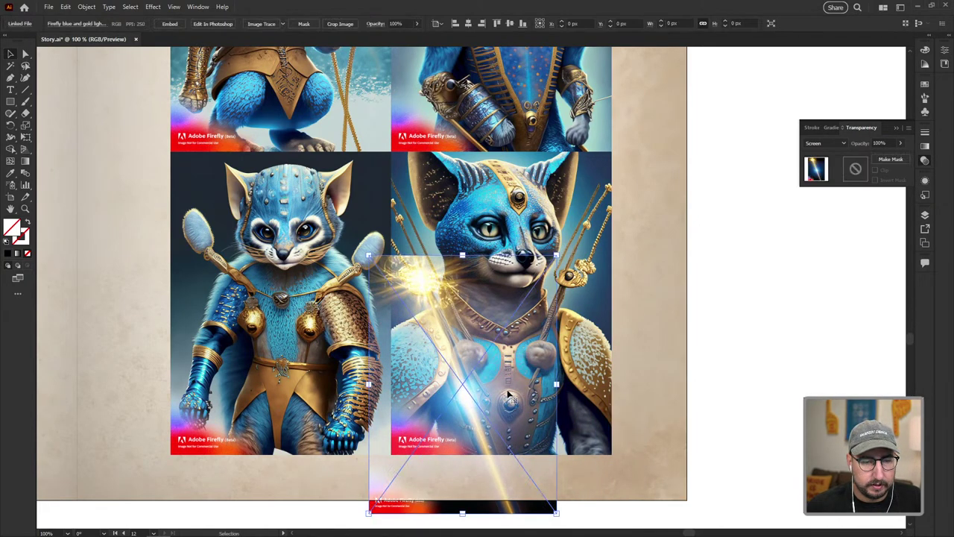
Rotate the light flair image slightly counter-clockwise over the lower-right meercat.
key("r")
left_click_drag(630, 415, 518, 410)
key("v")
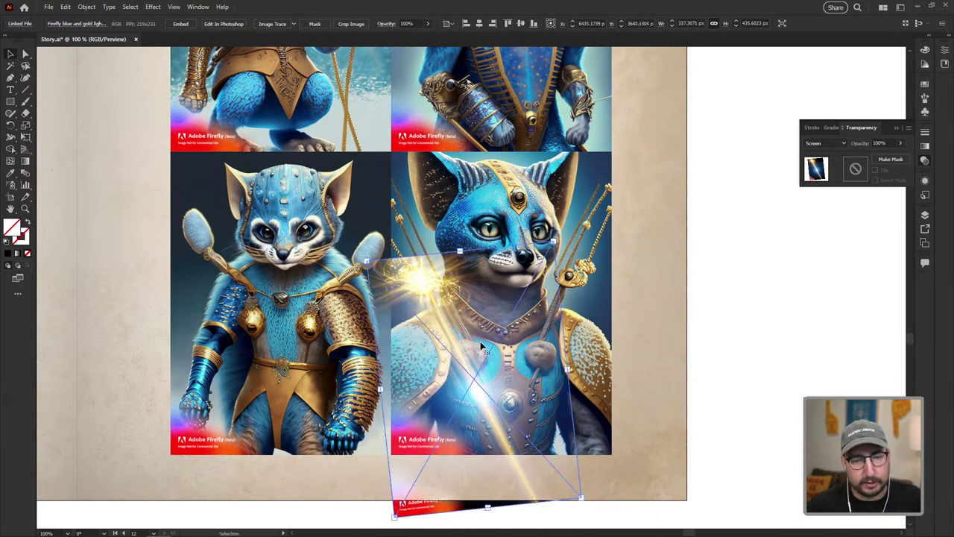
key("r")
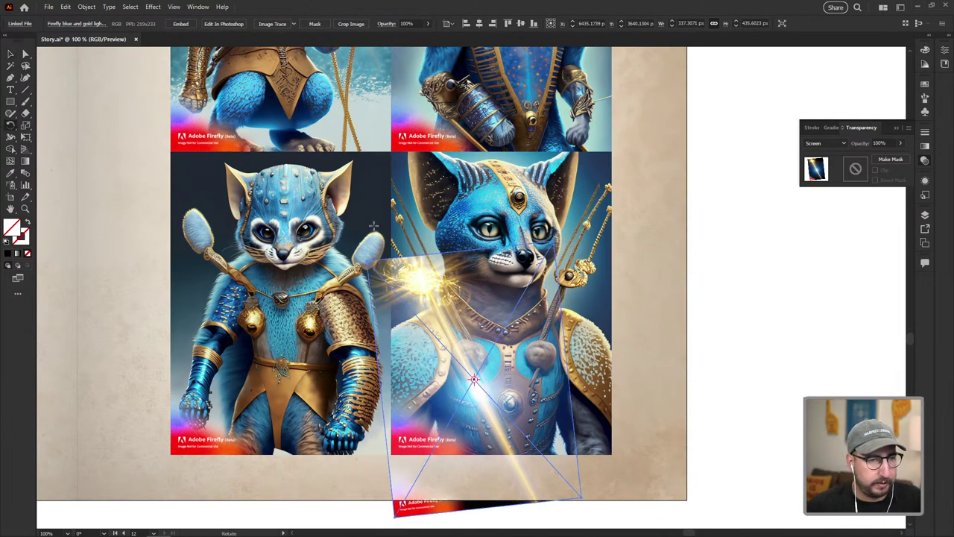
key("v")
left_click(745, 207)
key("ctrl+=")
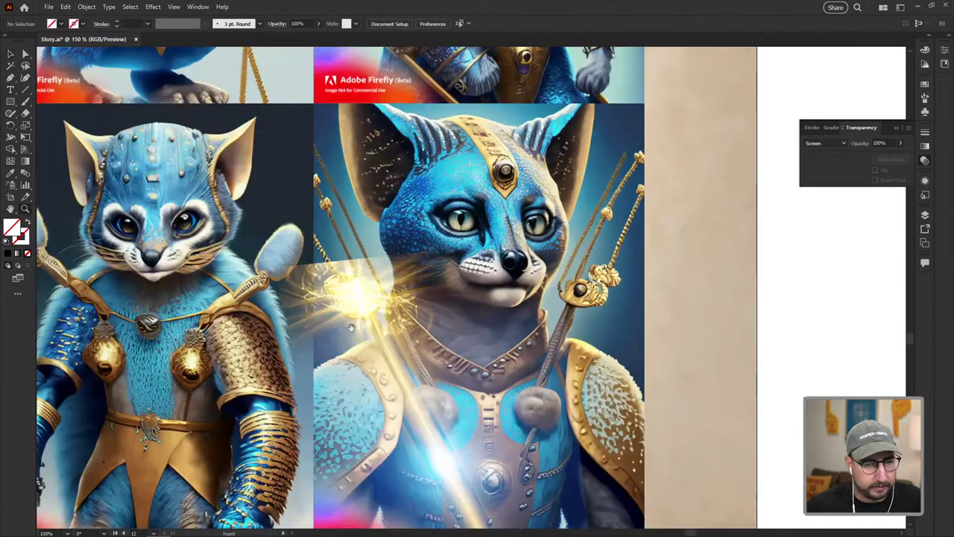
left_click_drag(350, 308, 368, 252)
key("m")
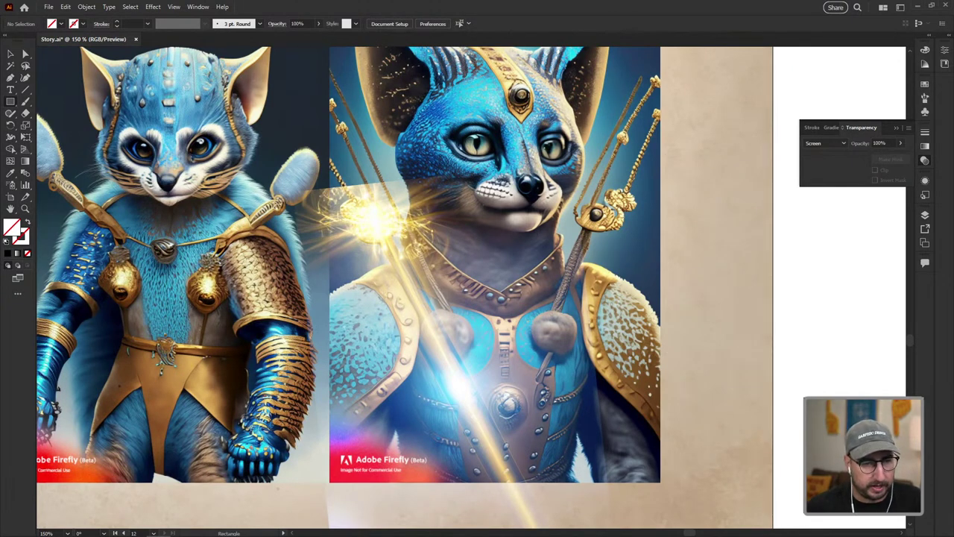
left_click_drag(315, 190, 490, 425)
key("ctrl+shift+a")
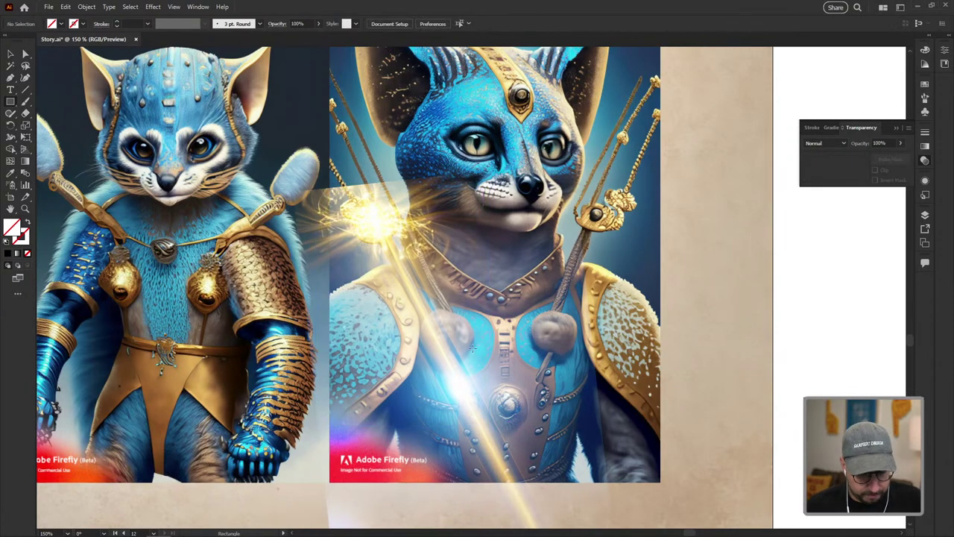
Draw a closed Pen path over the light beam, following the lower-right meercat image's left and bottom edges with a slanted right side.
key("p")
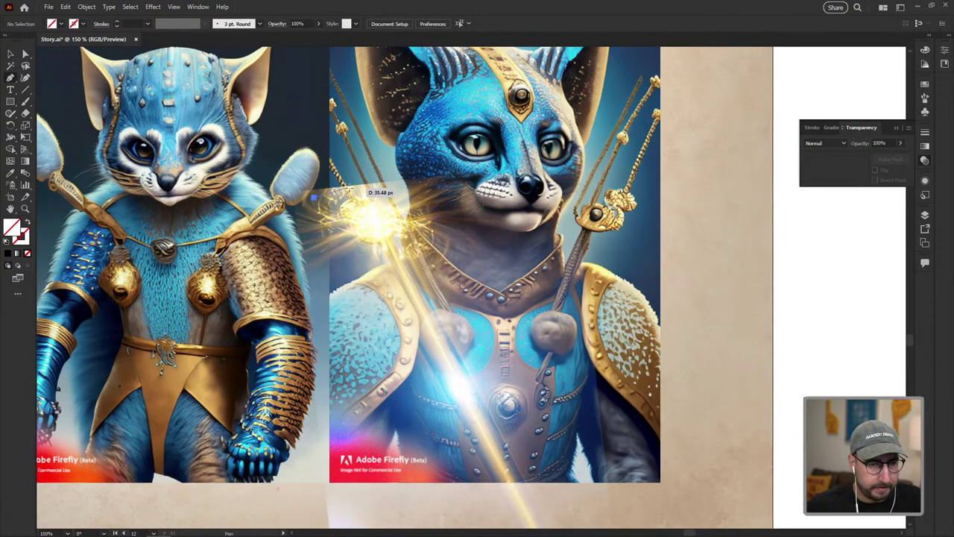
left_click(314, 197)
left_click_drag(411, 185, 331, 192)
left_click(331, 195)
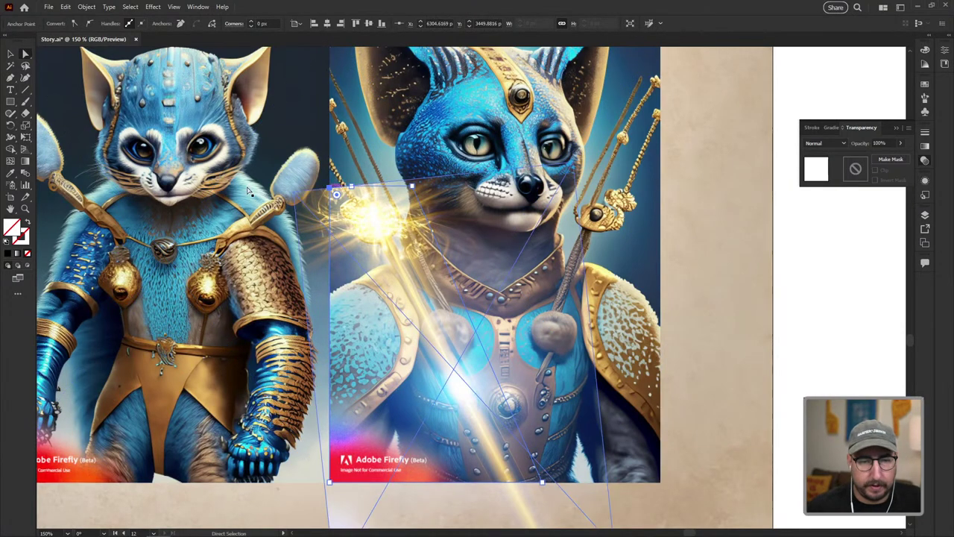
Fill the drawn shape with a freeform gradient and place its upper-right colour stop at the corner in black.
left_click(18, 254)
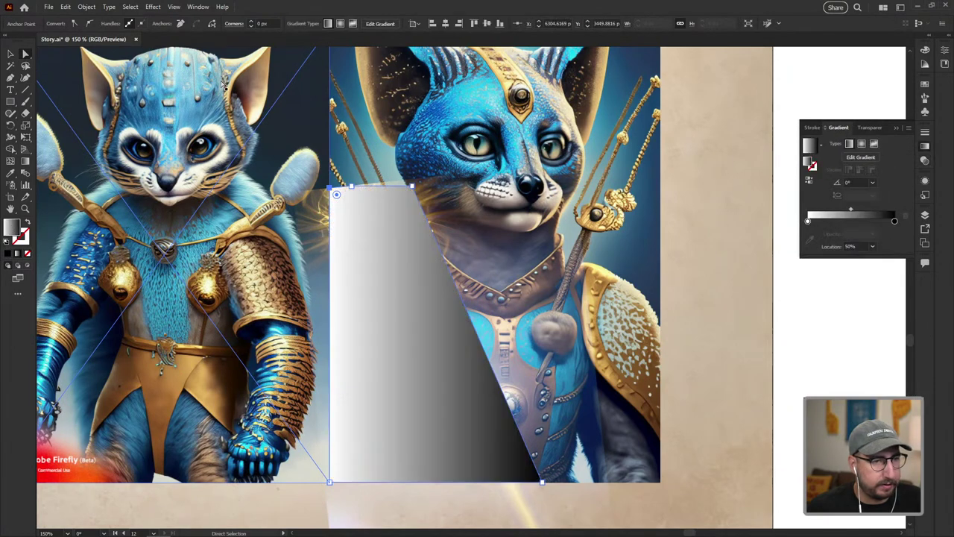
left_click(353, 23)
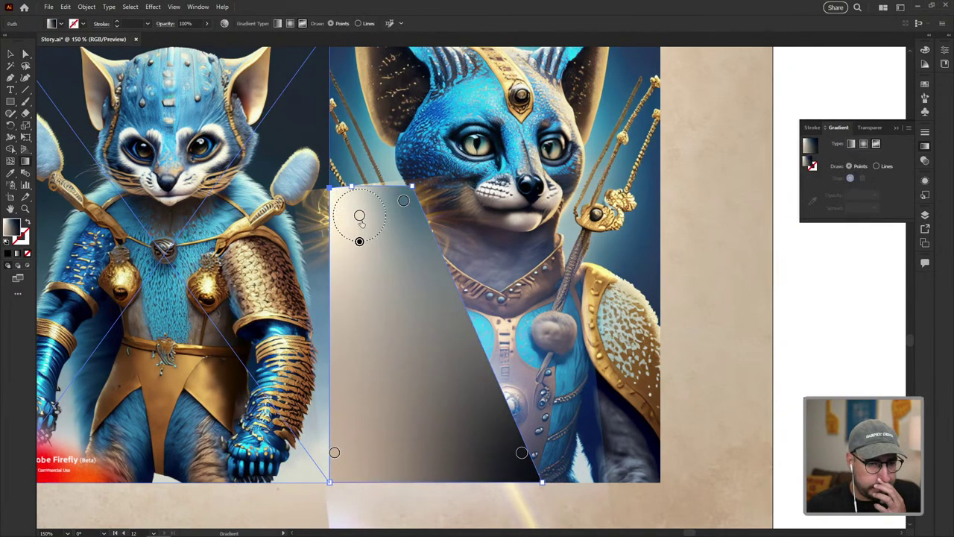
double_click(402, 202)
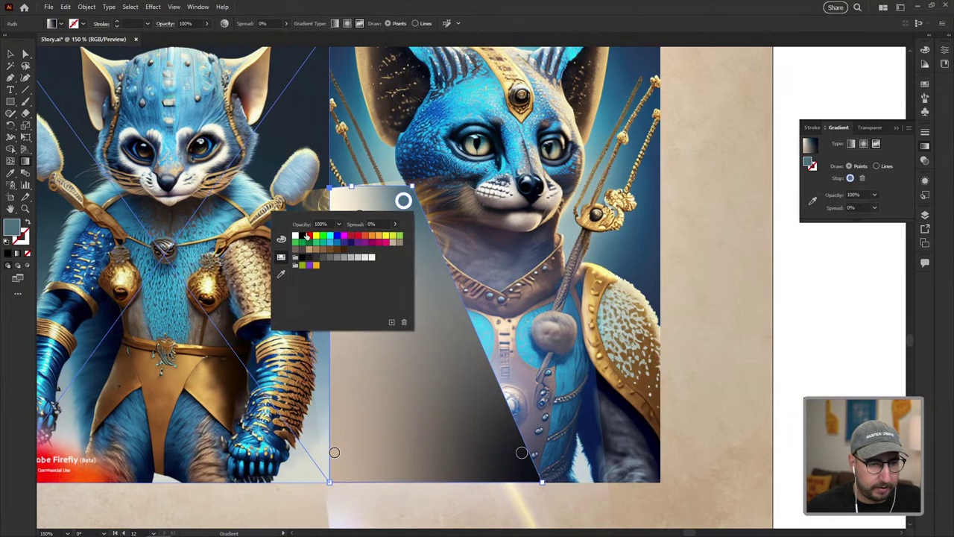
left_click(309, 236)
left_click(404, 203)
left_click_drag(403, 201, 410, 192)
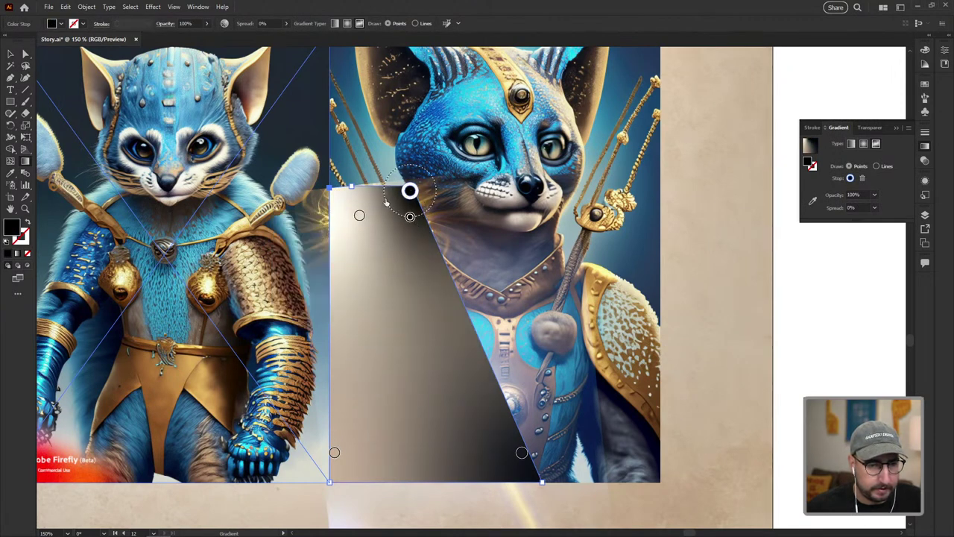
mouse_move(410, 191)
left_mouse_down()
mouse_move(423, 204)
mouse_move(417, 199)
left_mouse_up()
key("d")
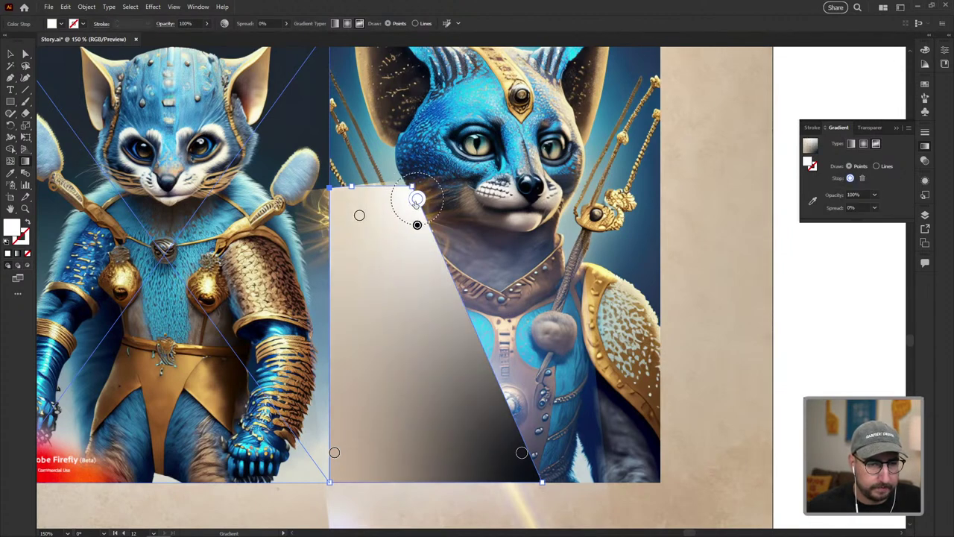
double_click(417, 198)
left_click(316, 235)
left_click(357, 214)
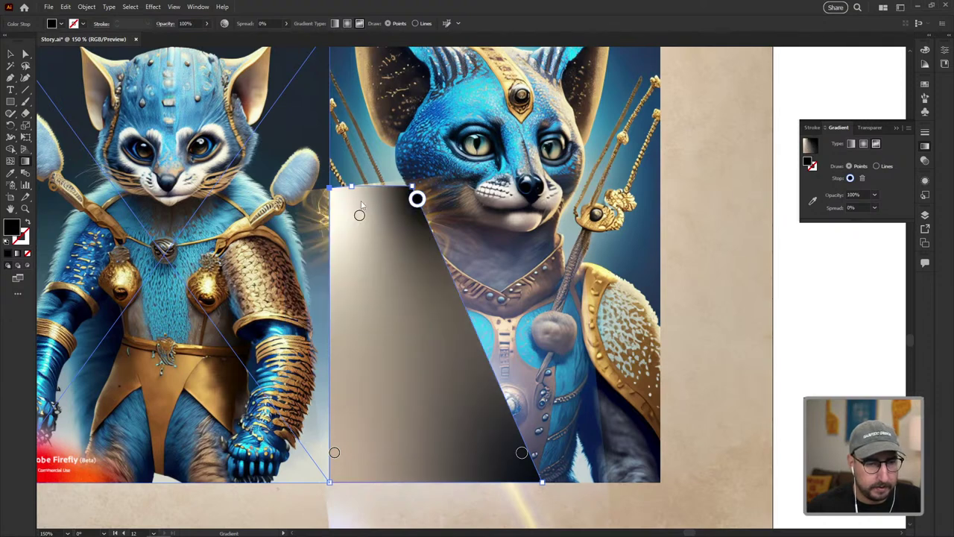
Set the gradient's upper-left colour stop to white and move it inward toward the light burst.
double_click(358, 215)
left_click(251, 250)
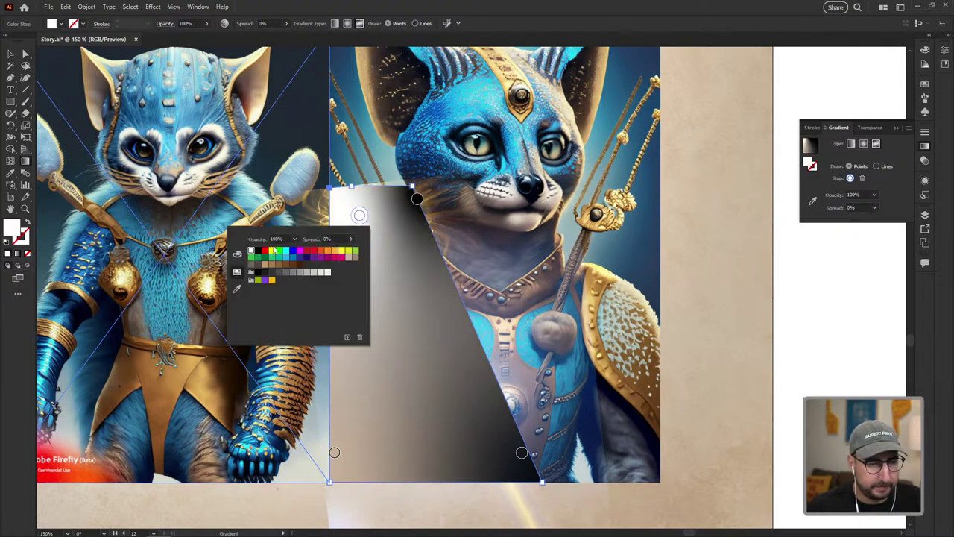
left_click(358, 214)
left_click_drag(358, 215, 387, 225)
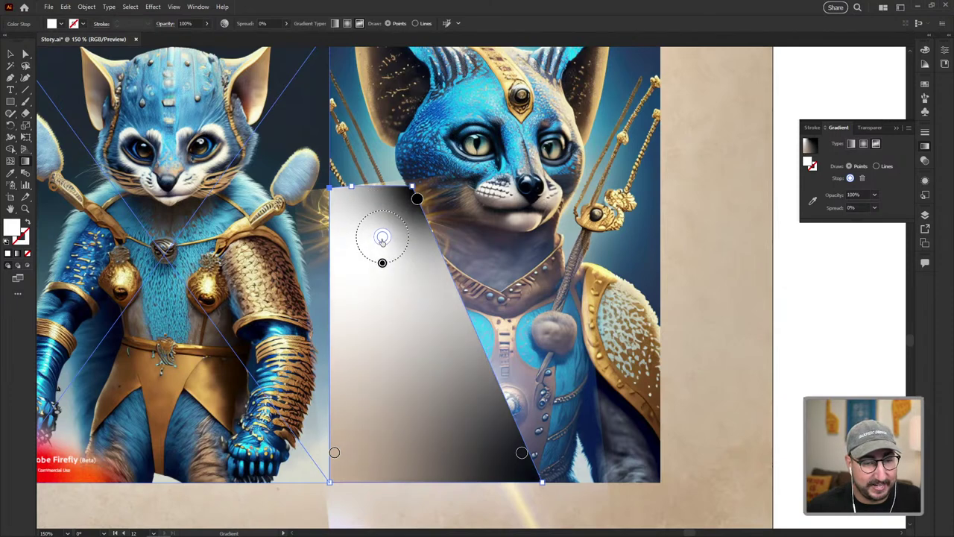
Add a black colour stop near the upper part of the shape's left edge.
left_click(342, 247)
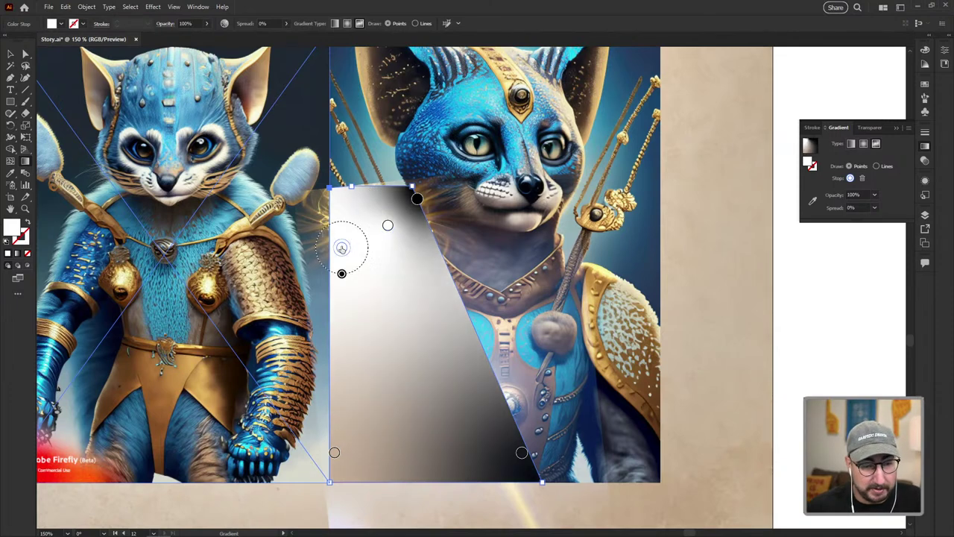
left_click_drag(341, 247, 341, 233)
double_click(341, 233)
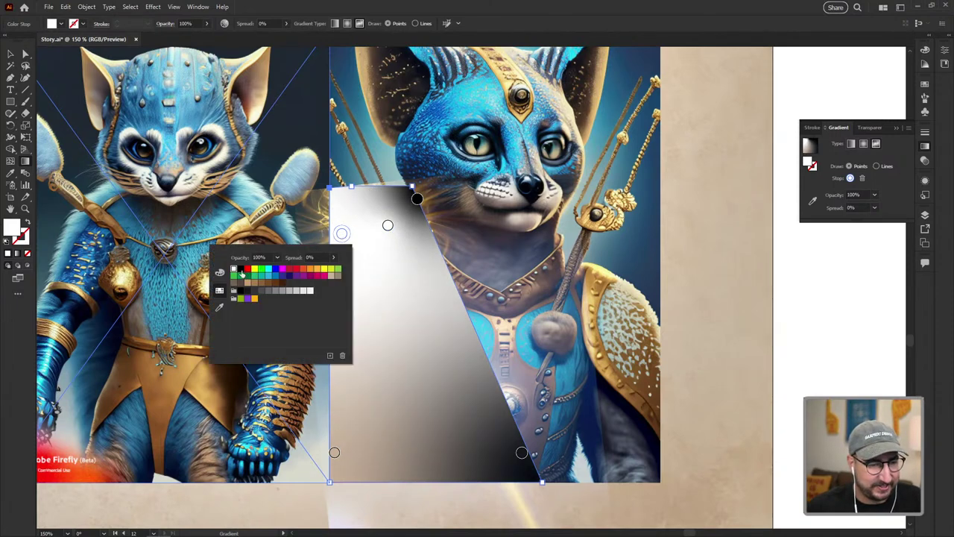
left_click(240, 269)
key("Escape")
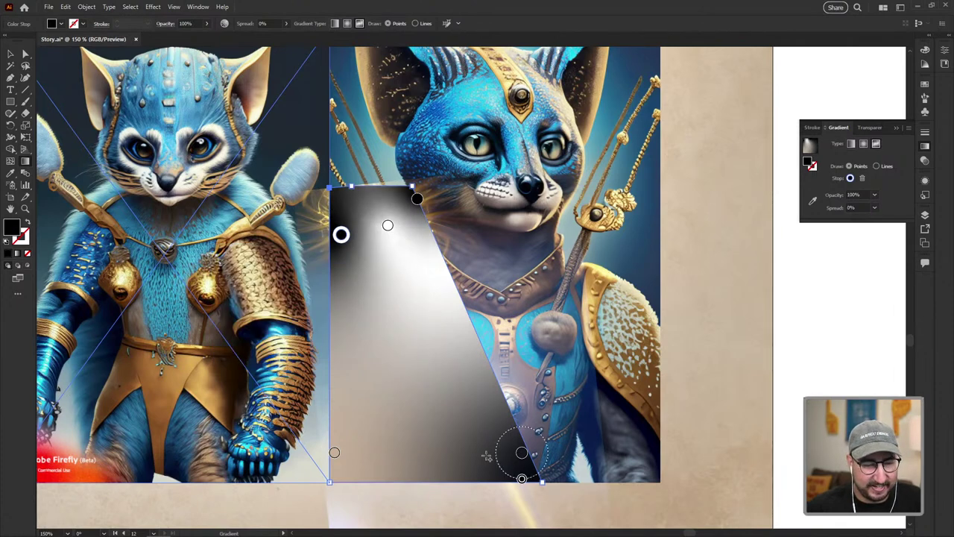
Set the gradient's lower-left colour stop to black and move it up along the shape's left edge.
double_click(335, 453)
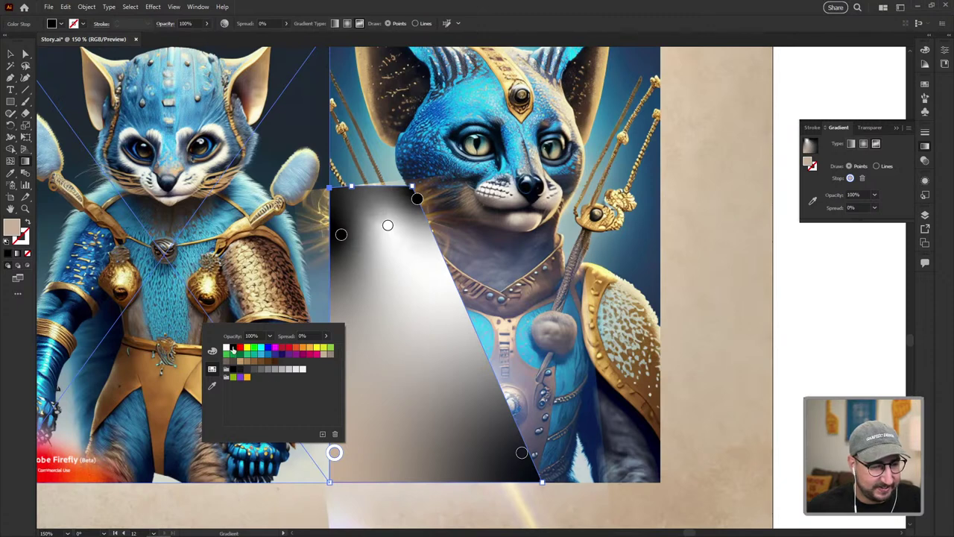
left_click(232, 348)
key("Escape")
left_click_drag(334, 453, 335, 385)
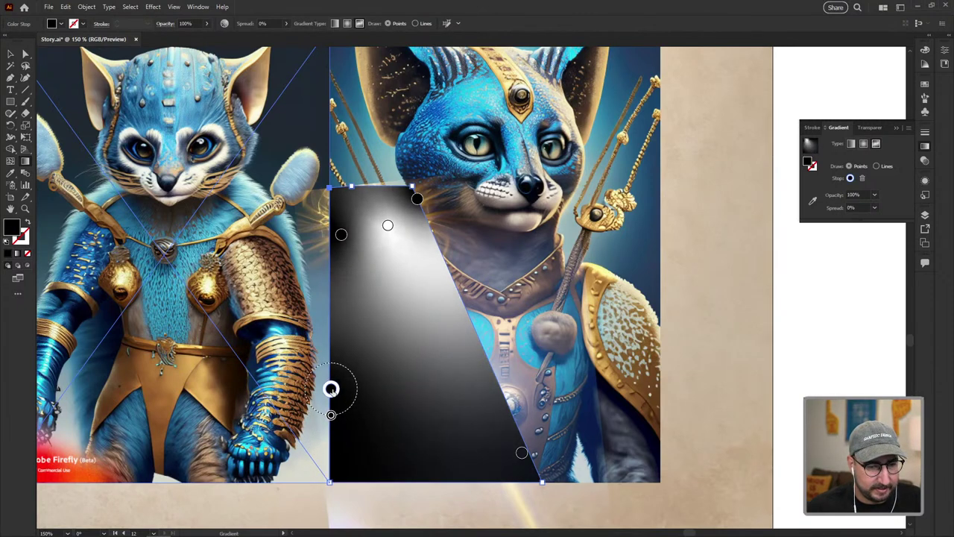
Add a white colour stop in the shape's lower middle and nudge the dark lower-right stop slightly upward.
left_click(410, 383)
double_click(410, 383)
left_click(303, 418)
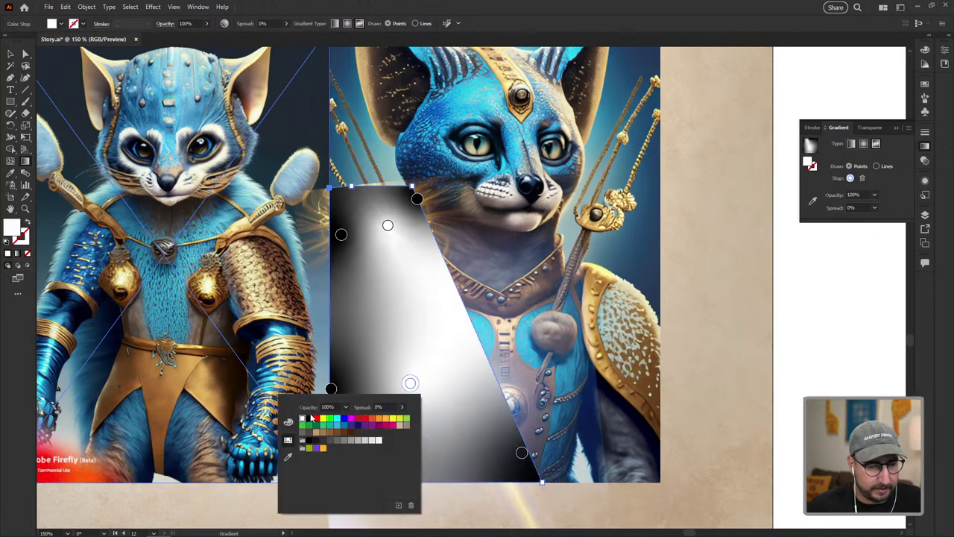
key("Escape")
double_click(410, 383)
key("Escape")
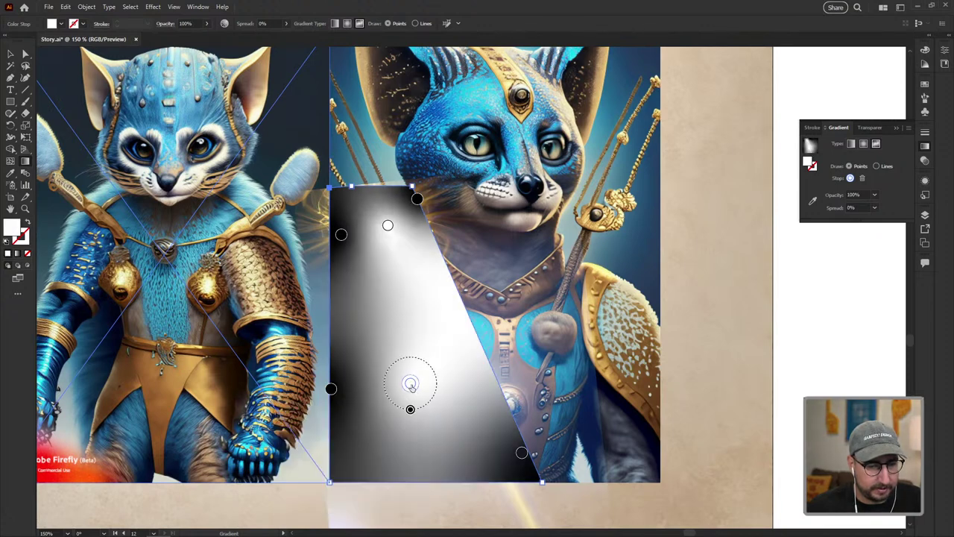
left_click_drag(415, 381, 424, 384)
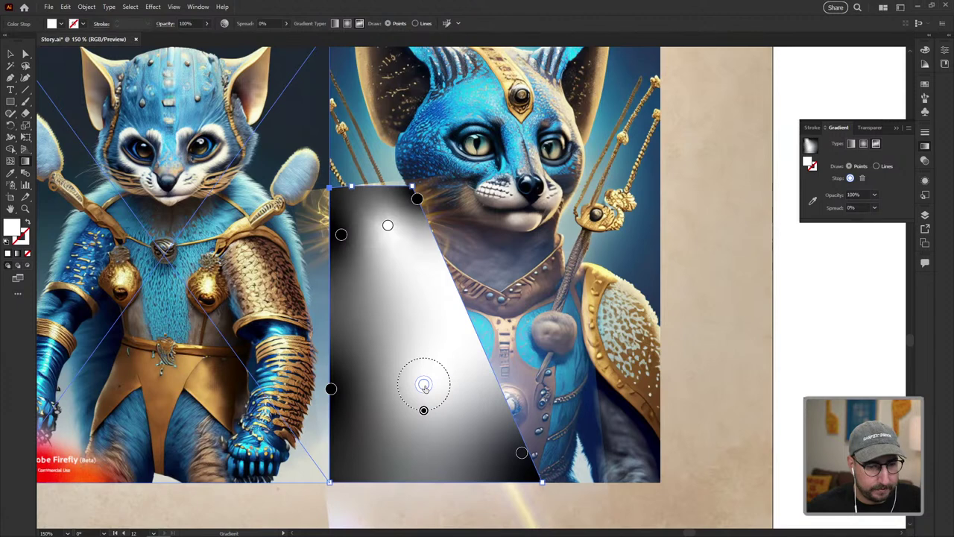
left_click(516, 446)
mouse_move(516, 446)
left_mouse_down()
mouse_move(505, 422)
mouse_move(518, 440)
left_mouse_up()
Make an opacity mask on the light flair image from the gradient-filled shape.
key("v")
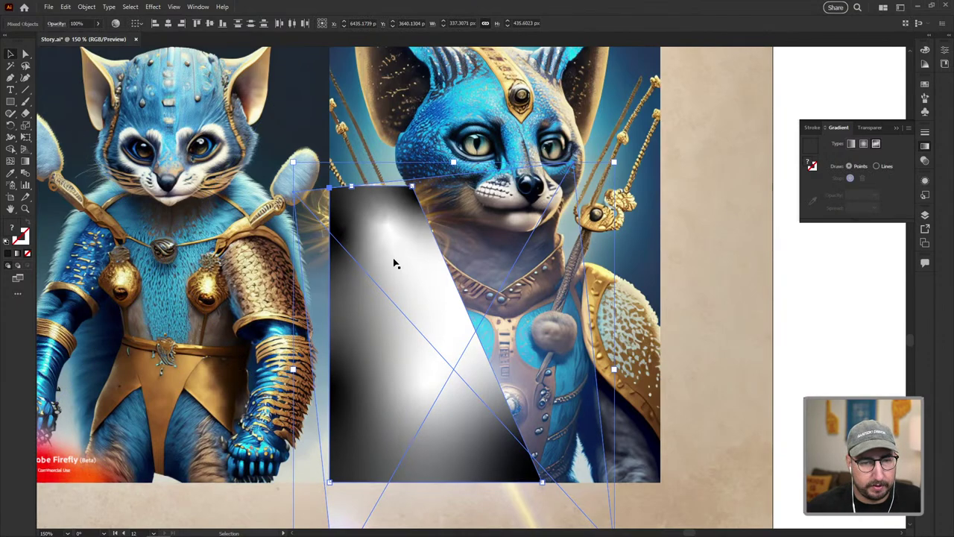
left_click(925, 160)
left_click(891, 159)
left_click(777, 312)
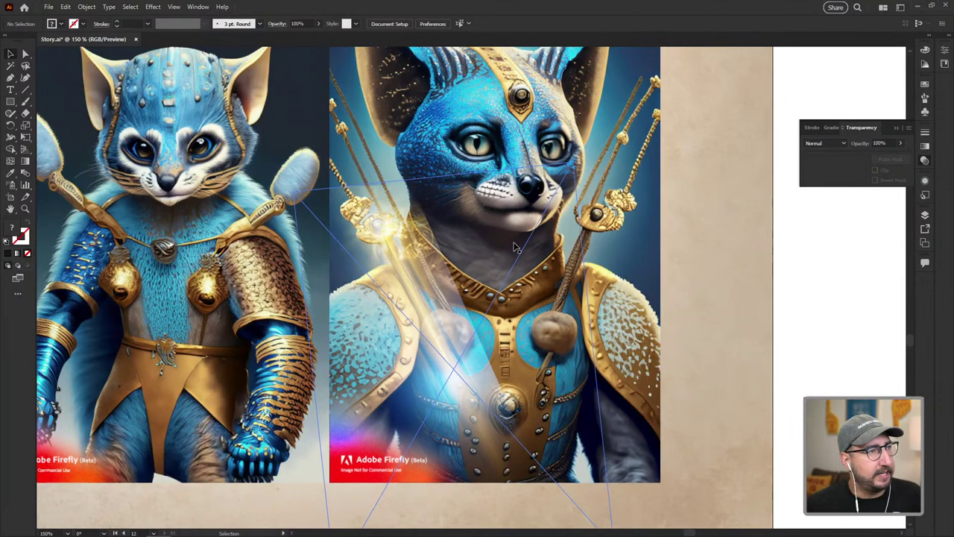
Rotate a copy of the masked light flair about 52° clockwise and move it onto the meercat's right-hand staffs.
key("z")
left_click(542, 304, "alt")
scroll(542, 304, "down", 2)
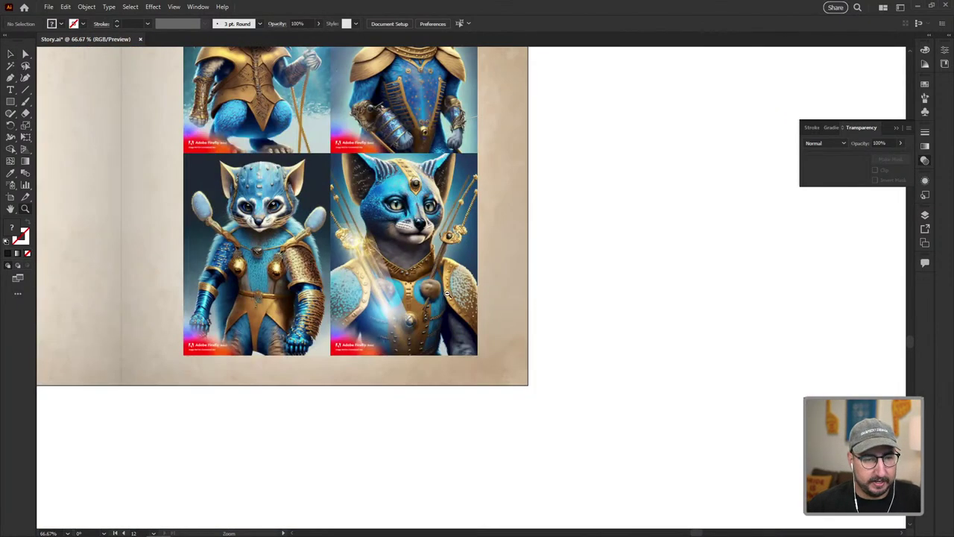
scroll(437, 268, "up", 3)
left_click_drag(524, 316, 273, 197)
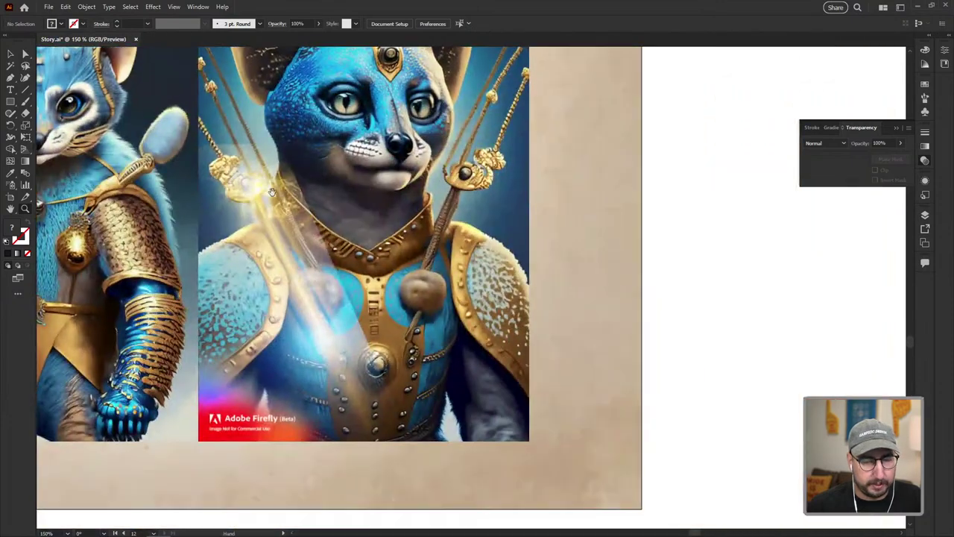
left_click(300, 134)
key("r")
left_click_drag(326, 128, 421, 146)
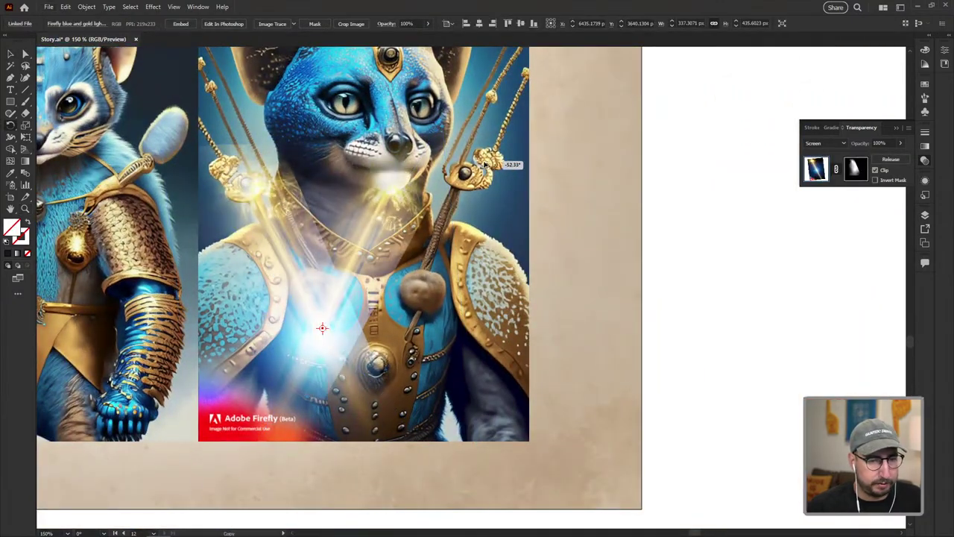
key("v")
left_click_drag(388, 224, 460, 207)
left_click(662, 216)
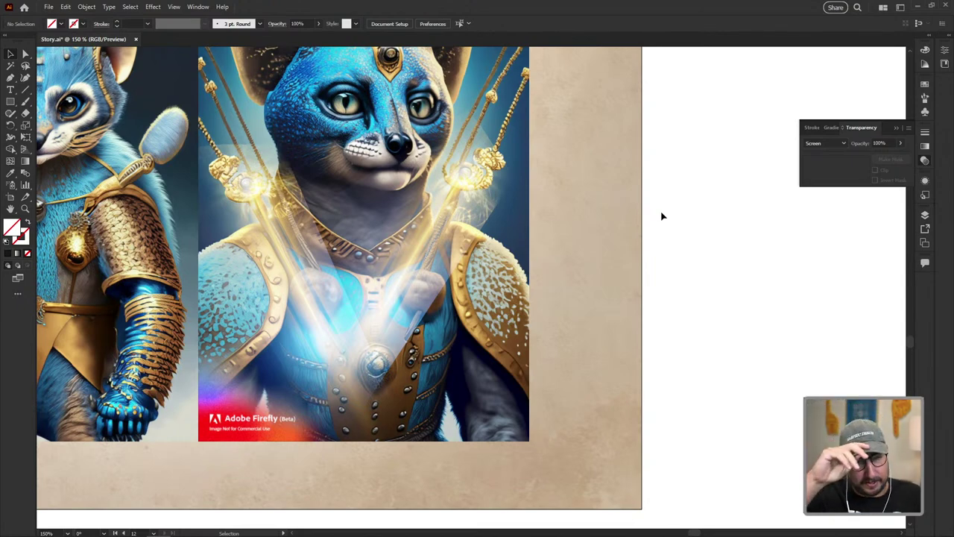
Duplicate the meercat page's artboard, Artboard 9 copy 4.
scroll(661, 216, "down", 6)
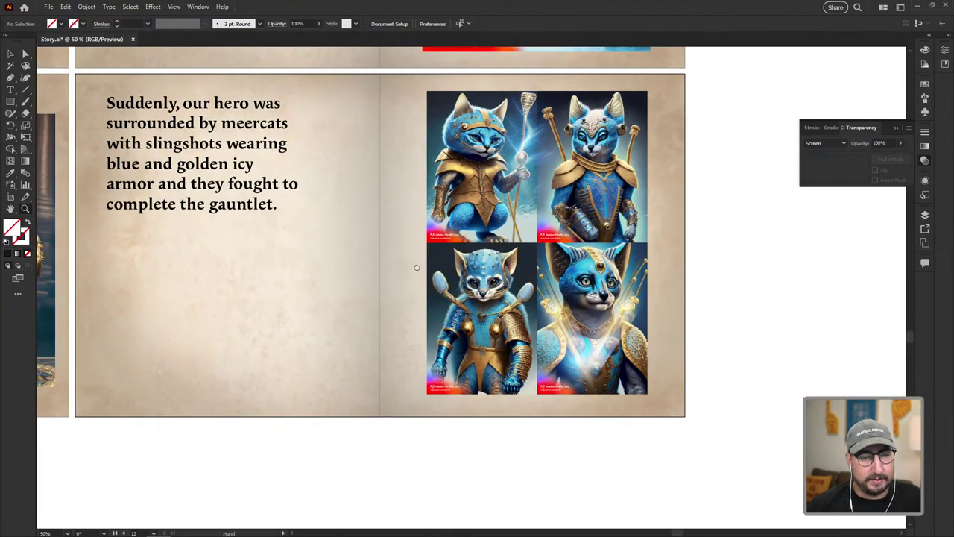
left_click_drag(417, 267, 464, 289)
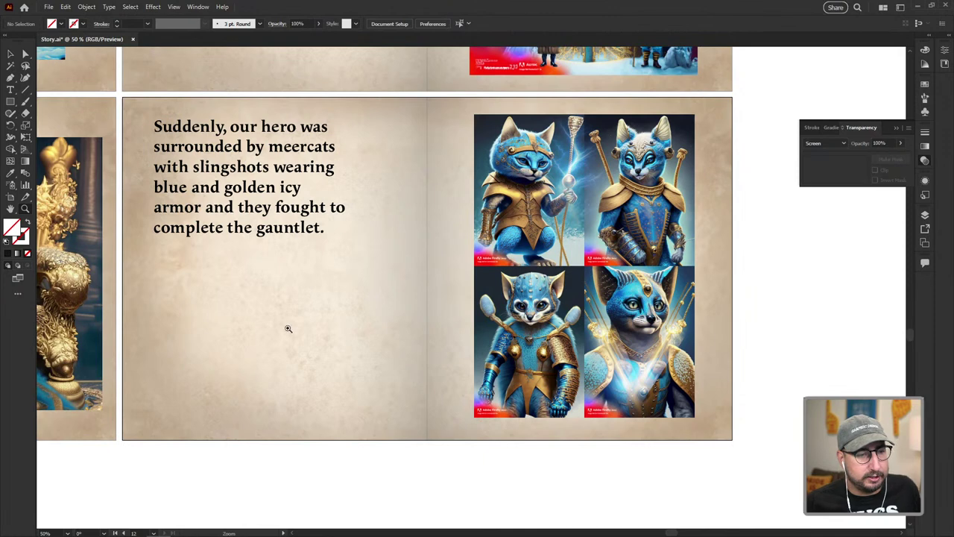
key("v")
left_click(329, 281)
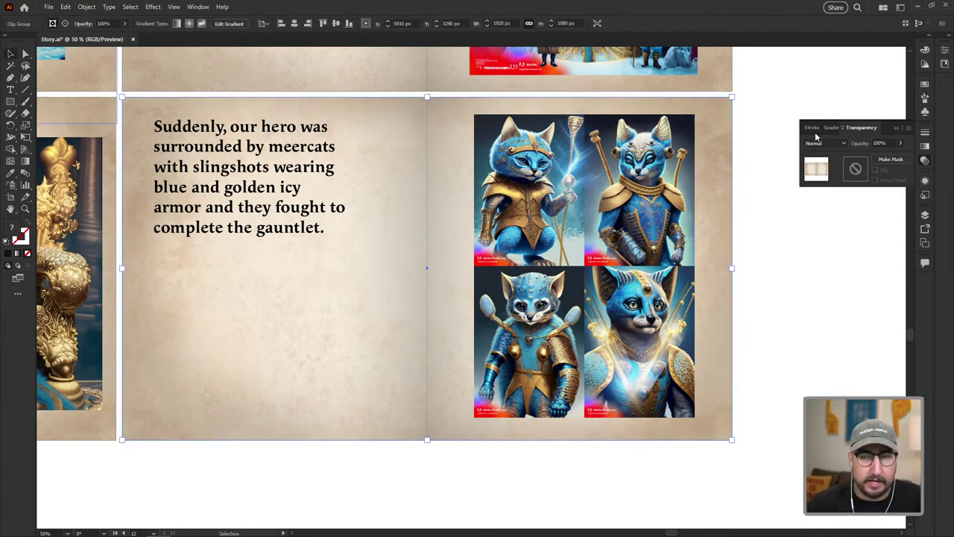
left_click(926, 242)
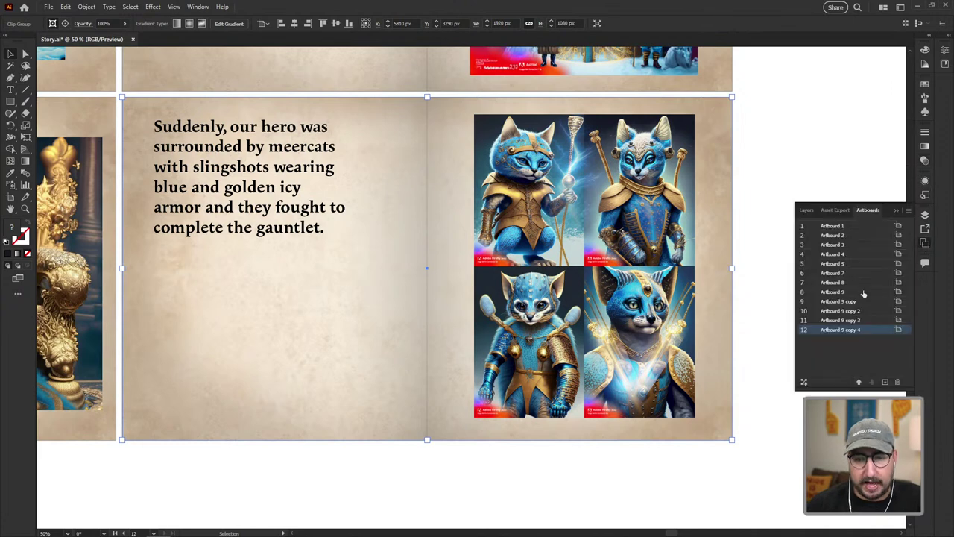
left_click(909, 214)
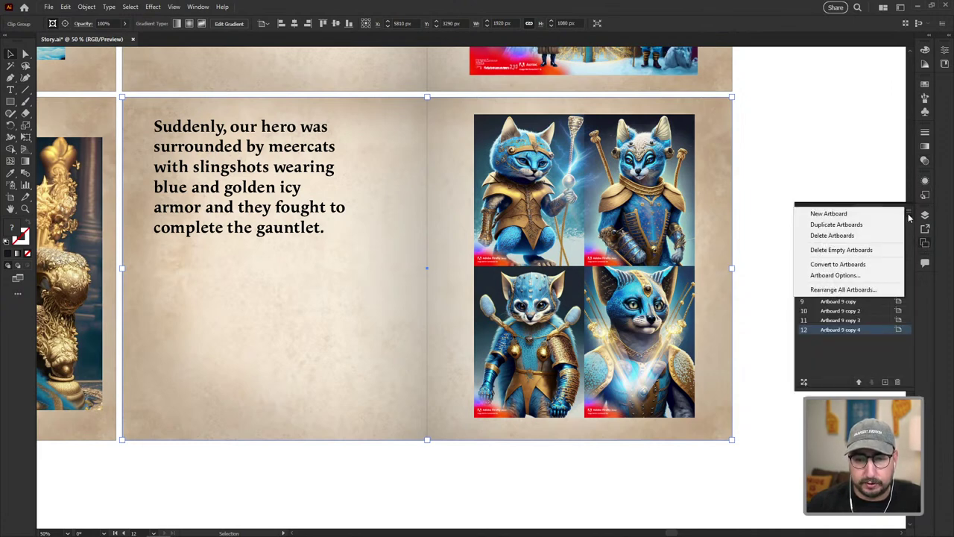
left_click(871, 226)
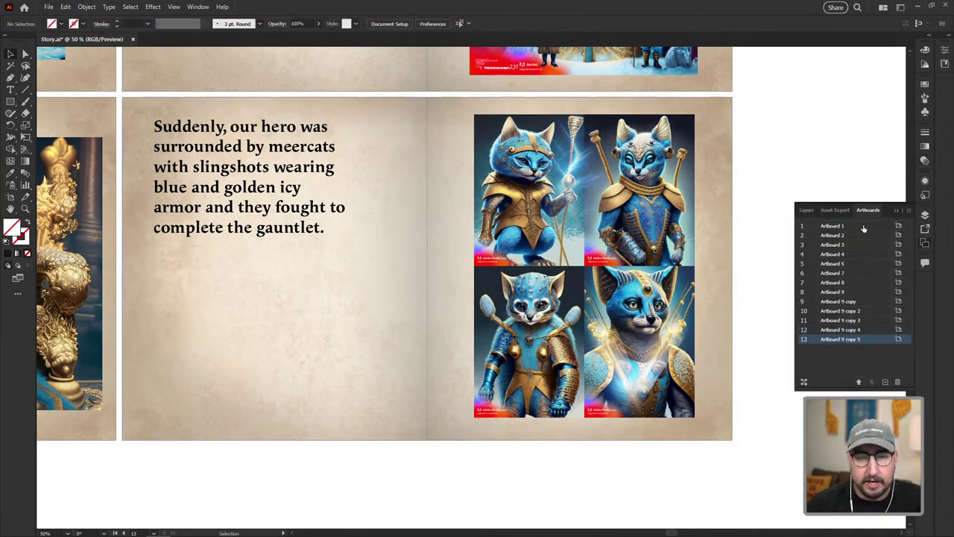
Replace the story text on the duplicated page, Artboard 9 copy 5, with "The gaunlet was a trial by <<<ELEMENT>> and".
double_click(833, 342)
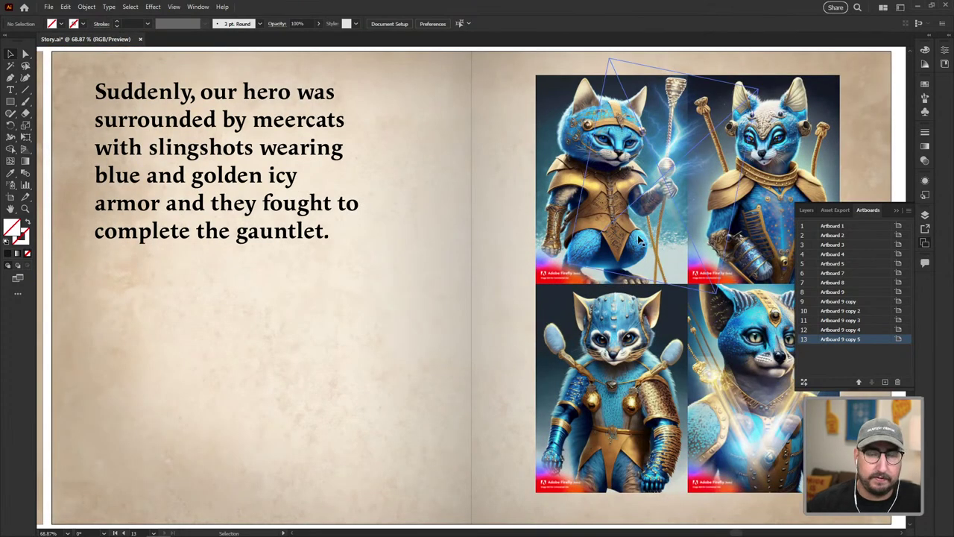
double_click(247, 164)
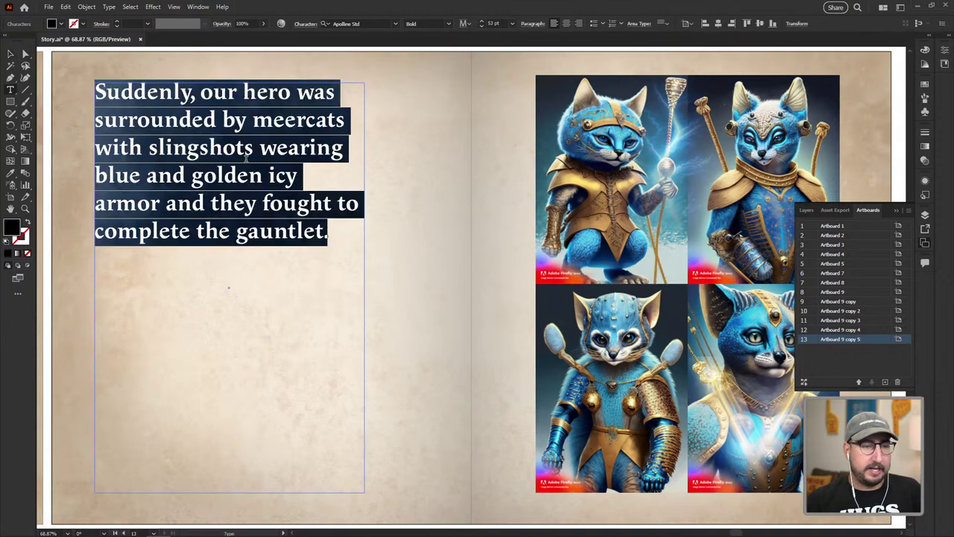
key("ctrl+a")
type("The")
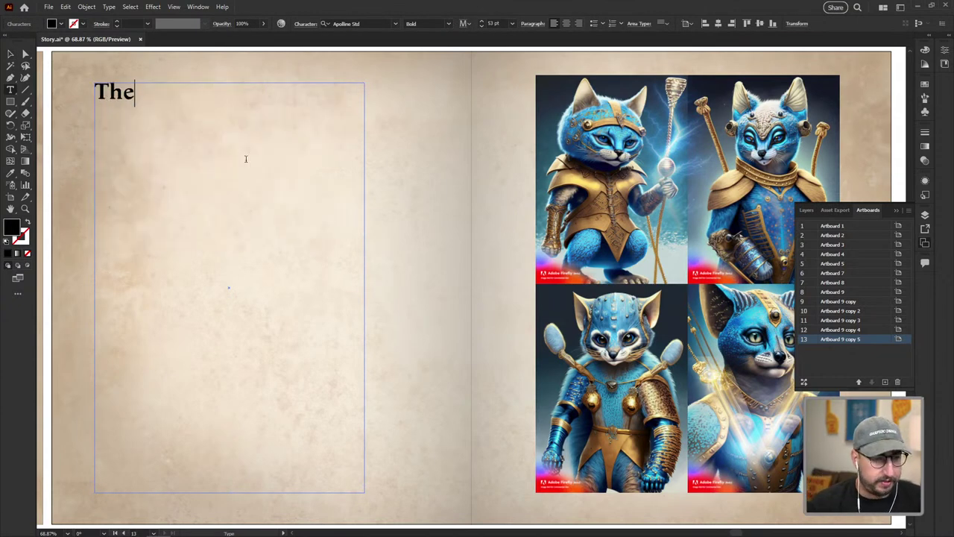
type(" gaun")
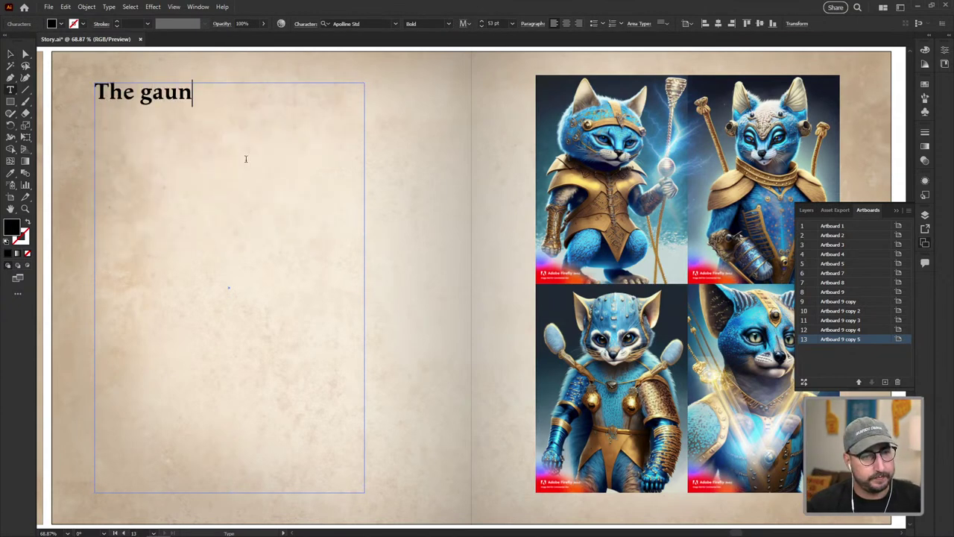
type("let was a tria")
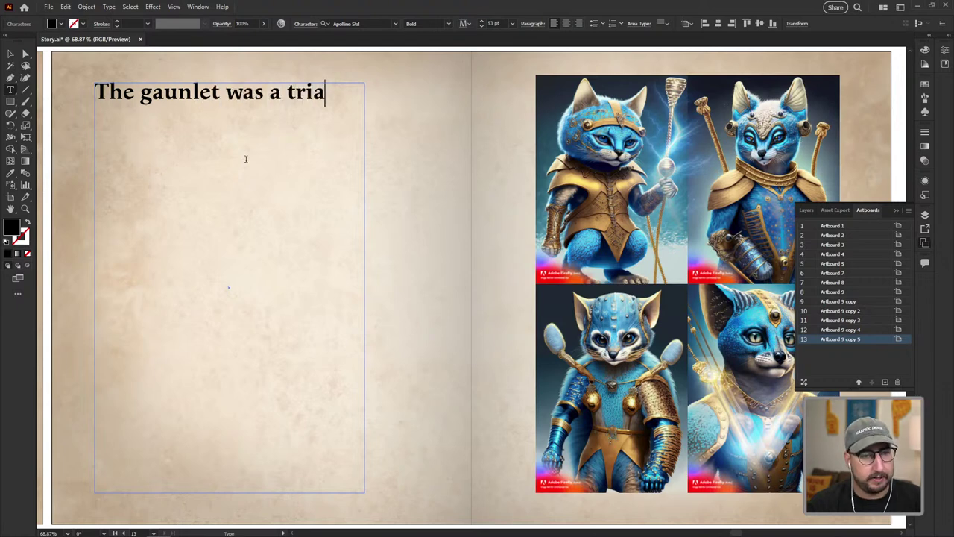
type("l by ")
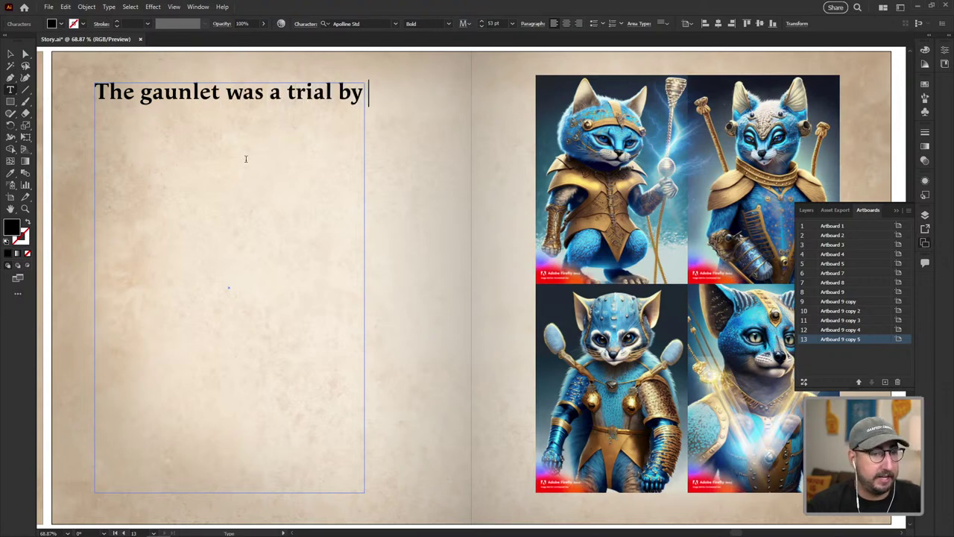
type("<<<")
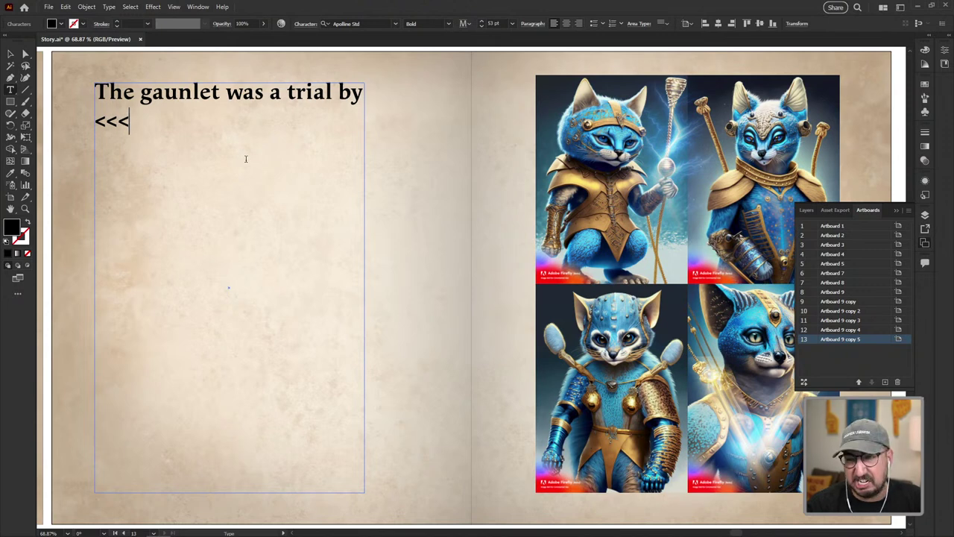
type("ELEMENT>>")
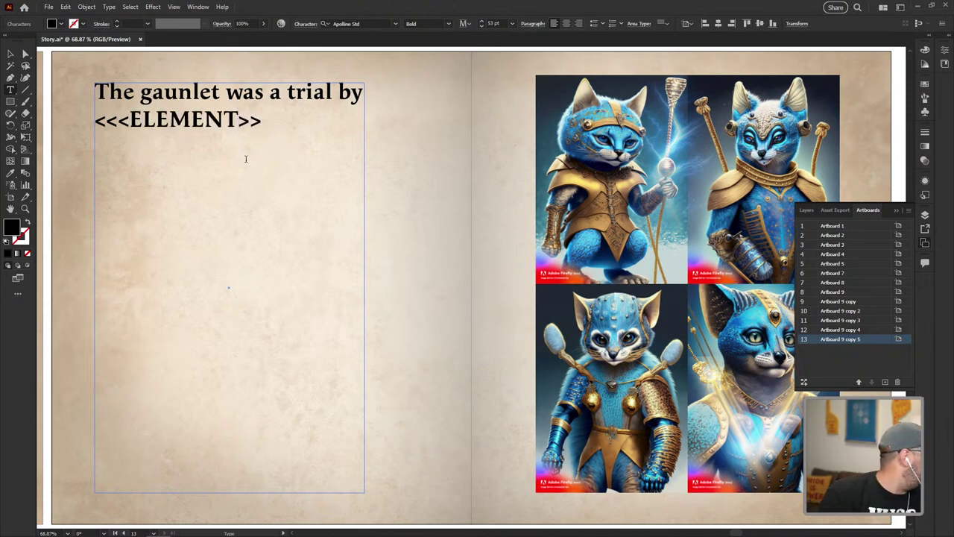
type(" and")
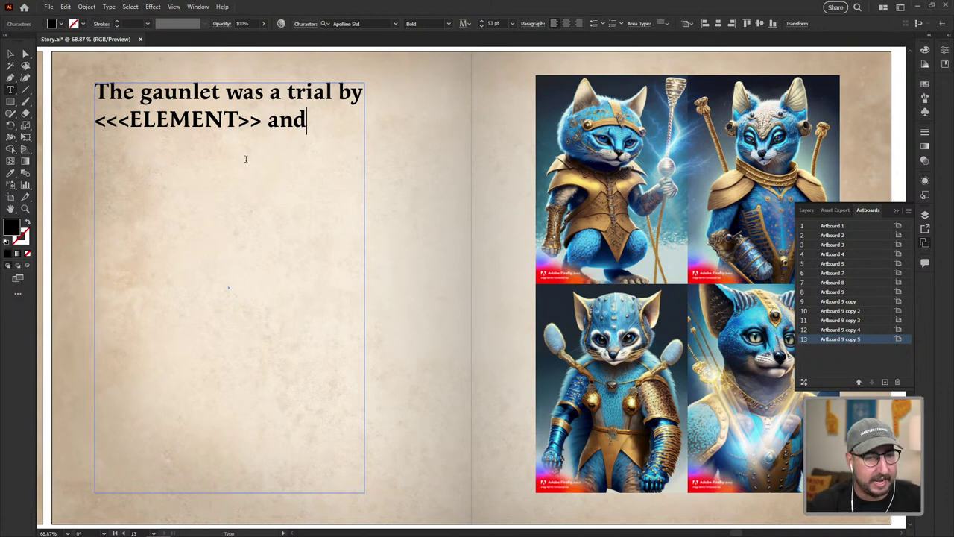
type("<<")
key("BackSpace")
key("BackSpace")
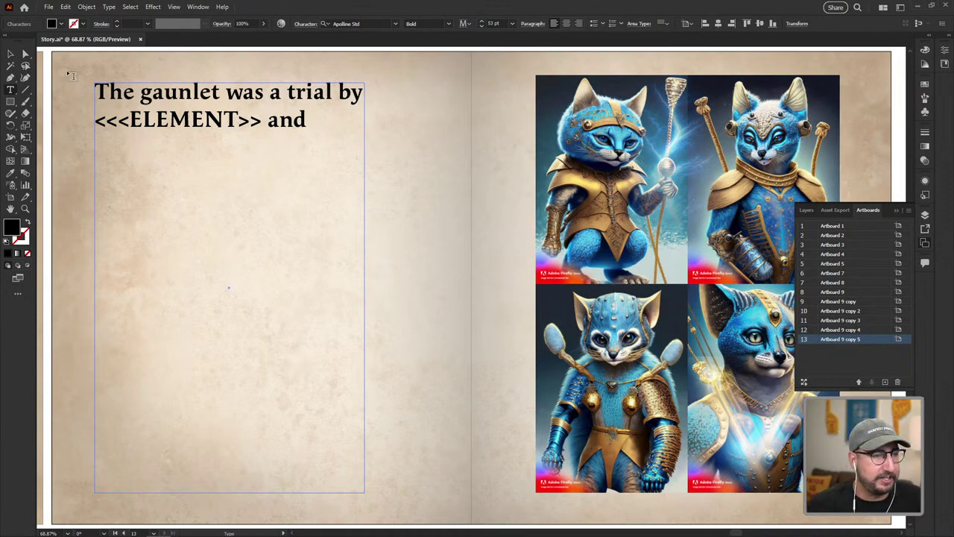
key("Escape")
Delete the meercat pictures and light effects from the duplicated page, keeping its parchment background and story text.
left_click(617, 190)
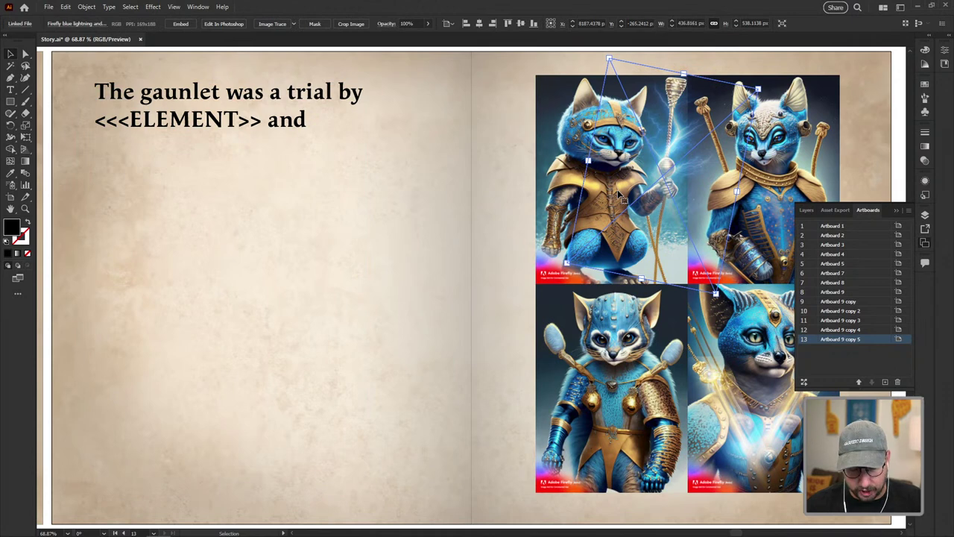
key("Delete")
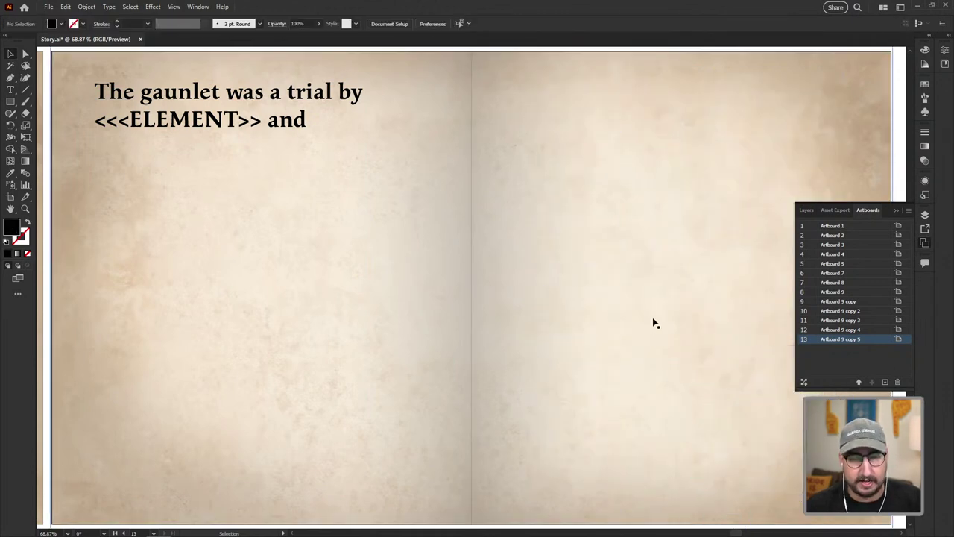
key("z")
left_click(570, 284, "alt")
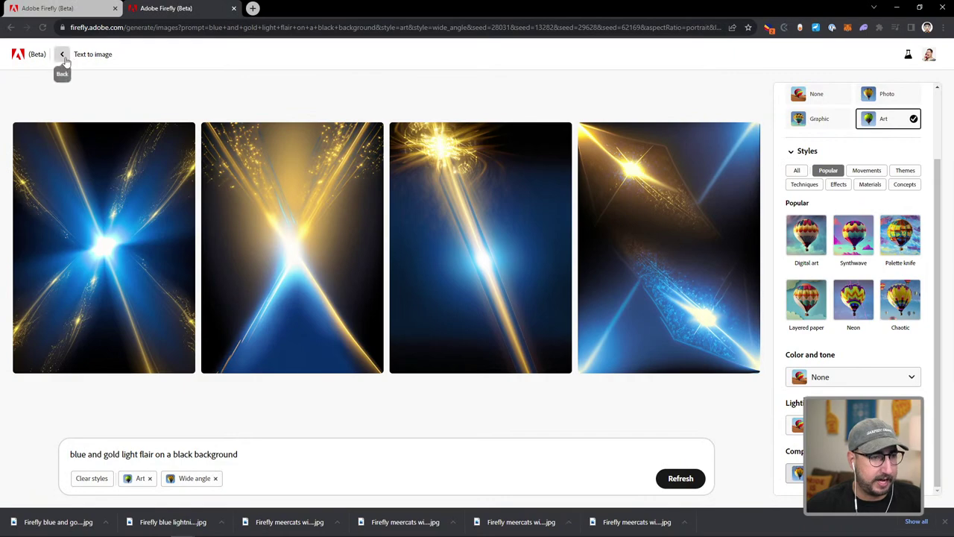
In Adobe Firefly, start a new text-to-image generation for "a blue icy room in a castle with gold" at Portrait (3:4) aspect ratio.
left_click(61, 55)
left_click(148, 478)
type("a")
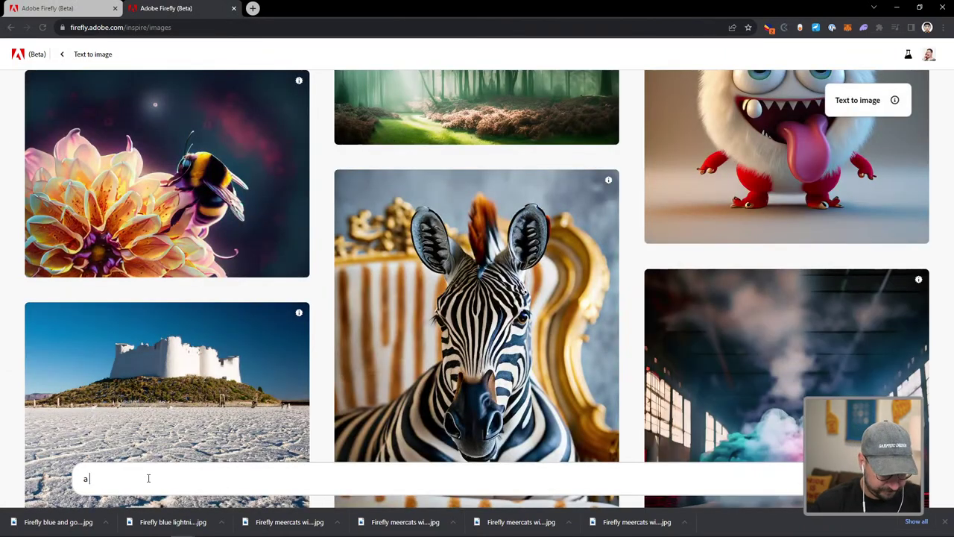
type(" blue icy room")
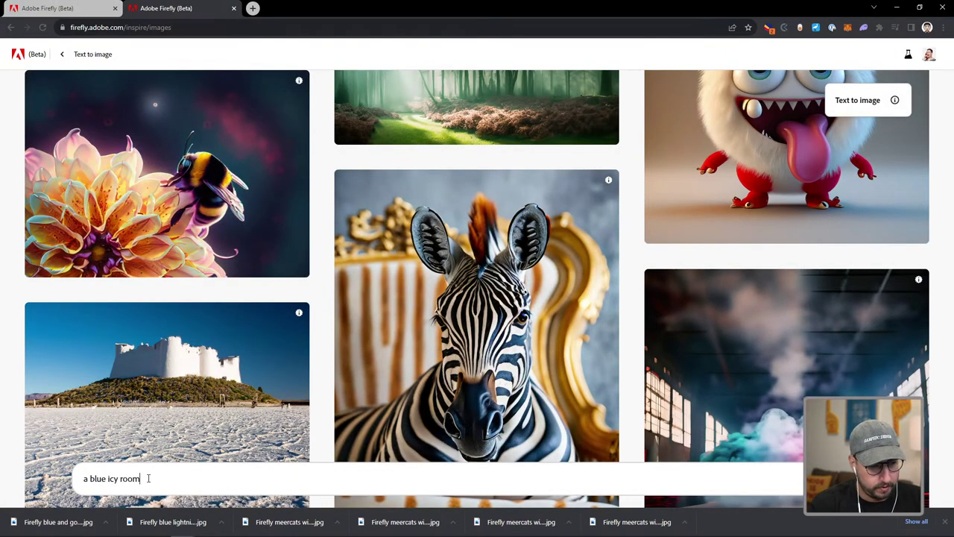
type(" in a ca")
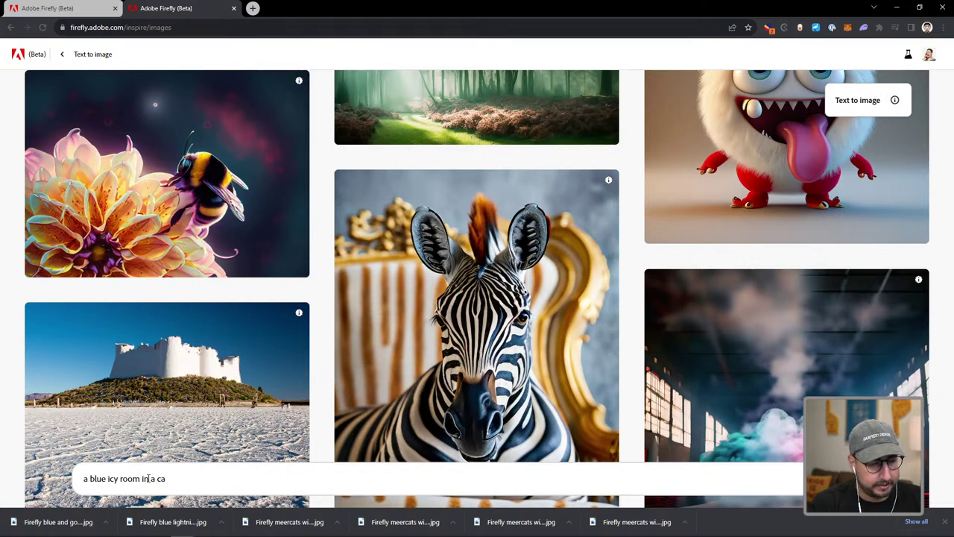
type("stle with gold")
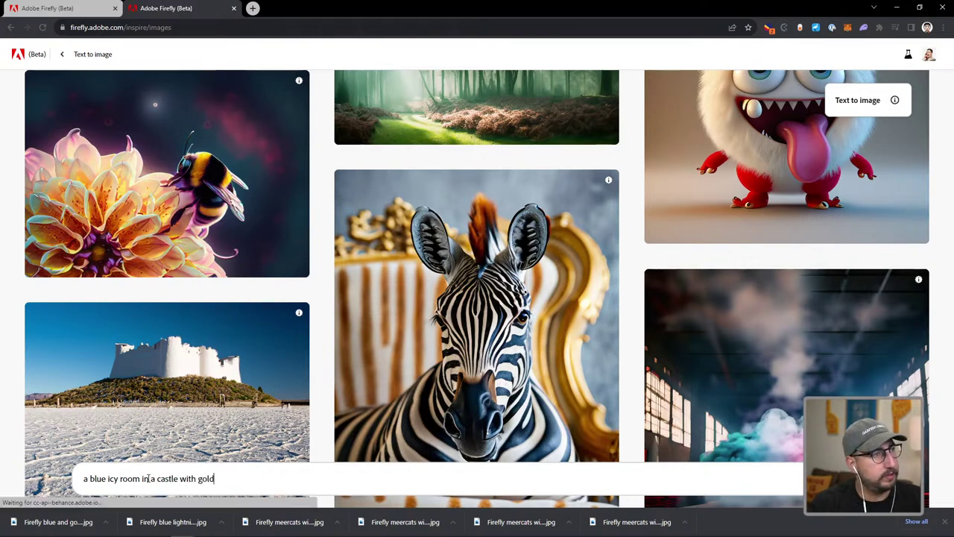
key("Return")
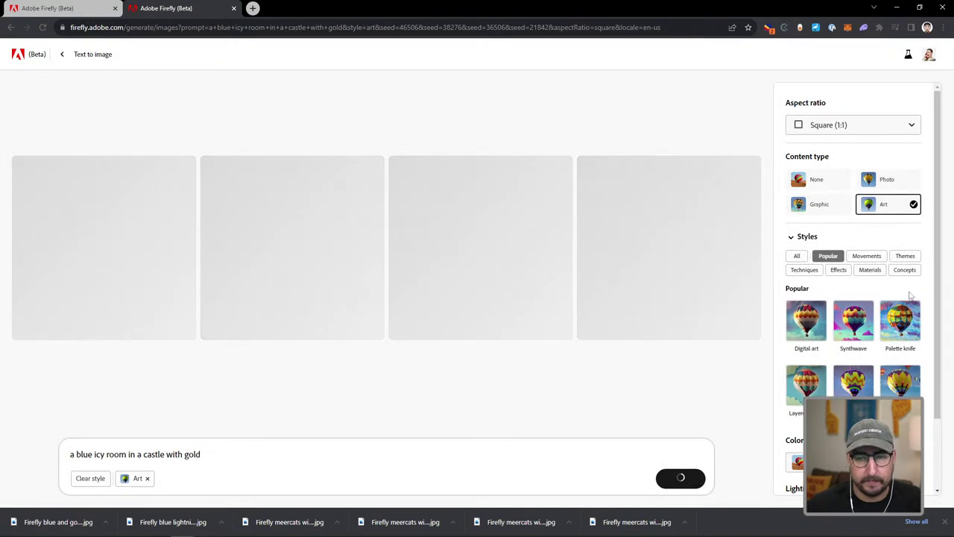
left_click(832, 125)
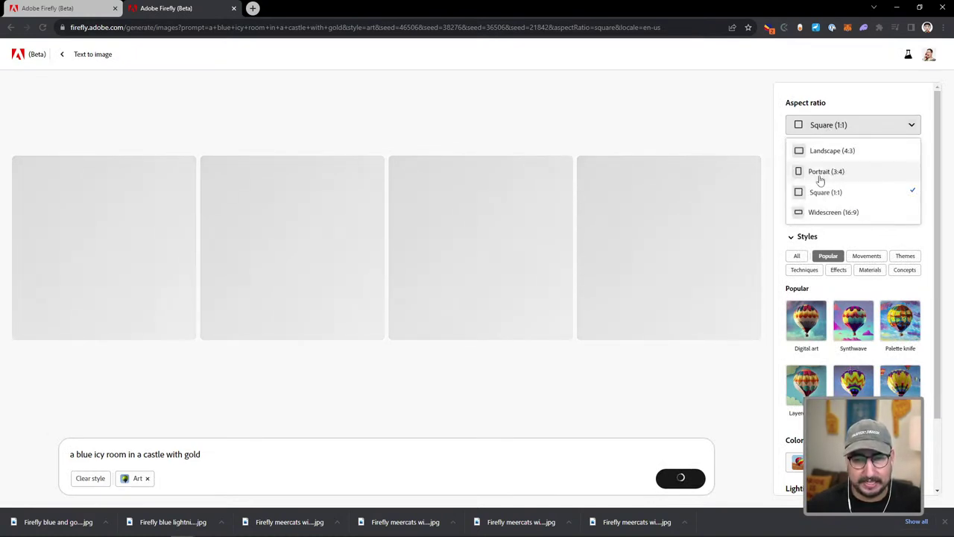
left_click(820, 175)
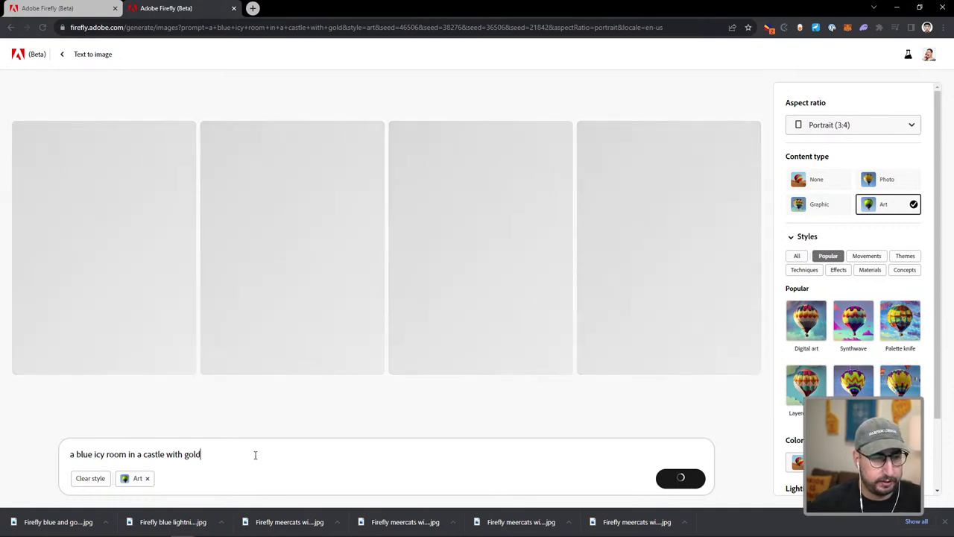
Extend the prompt with "with meerkats in gold armor and a green snail superhero throwing water balloons" and generate new images.
type("with meer")
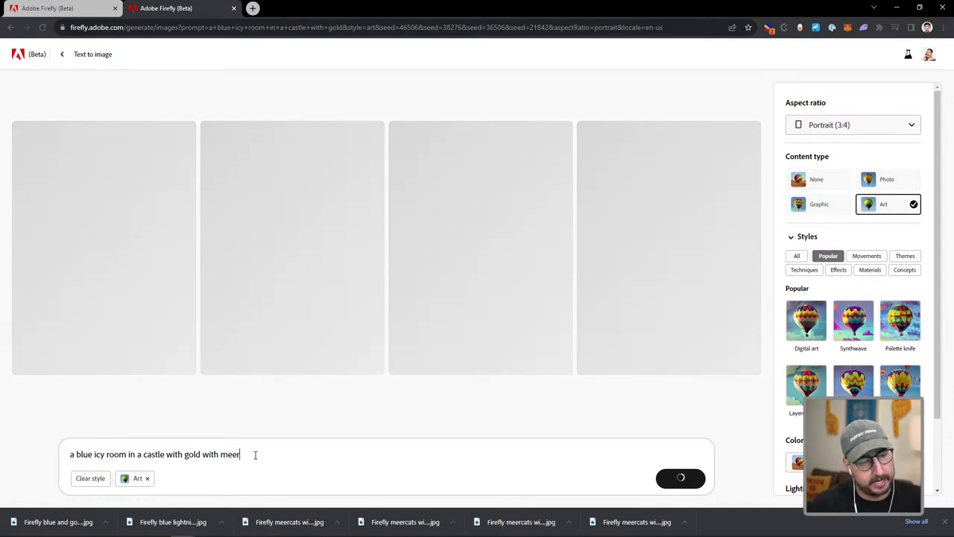
type("kats in gold ")
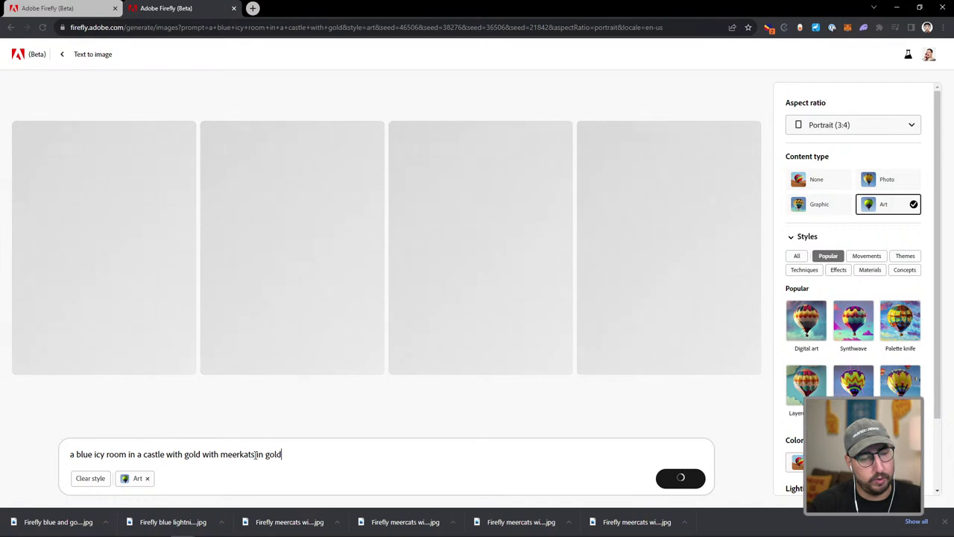
type("armor")
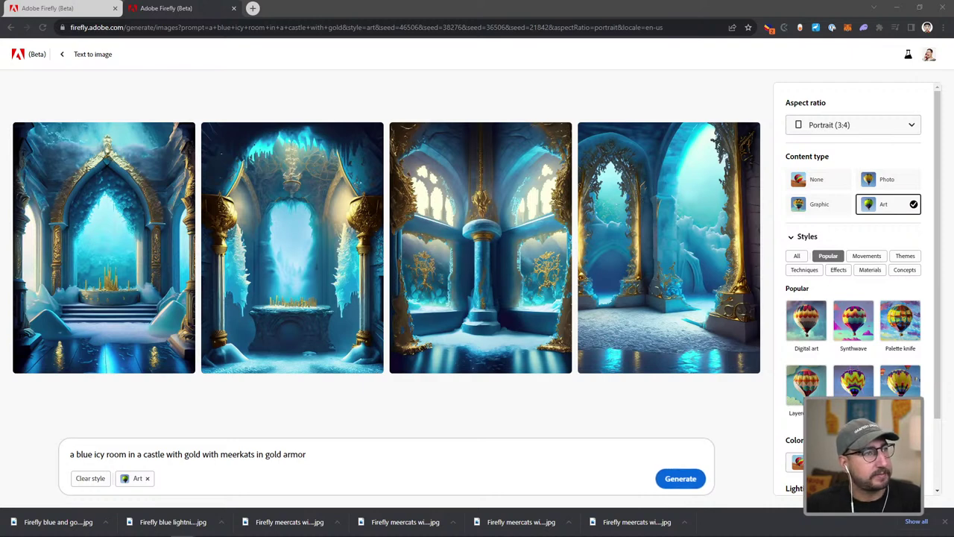
left_click(342, 455)
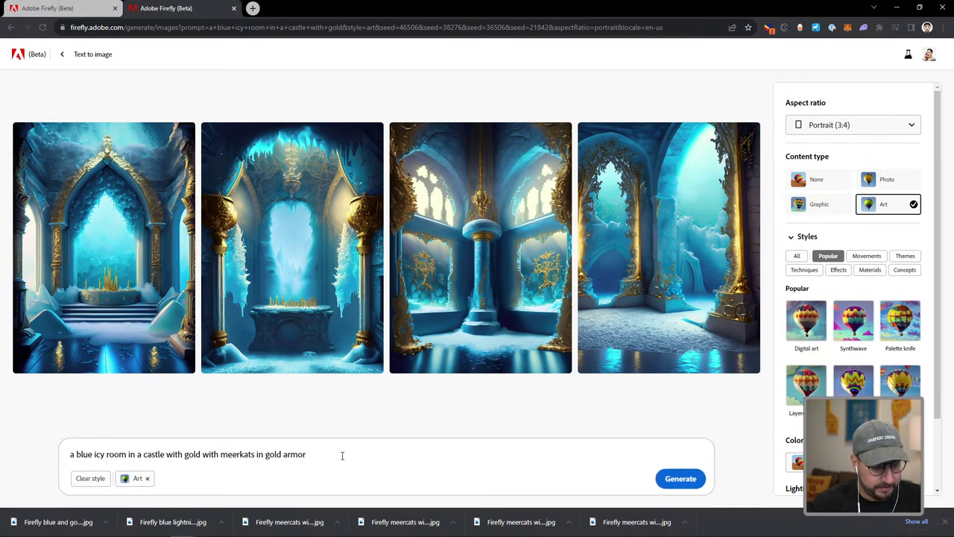
type("and")
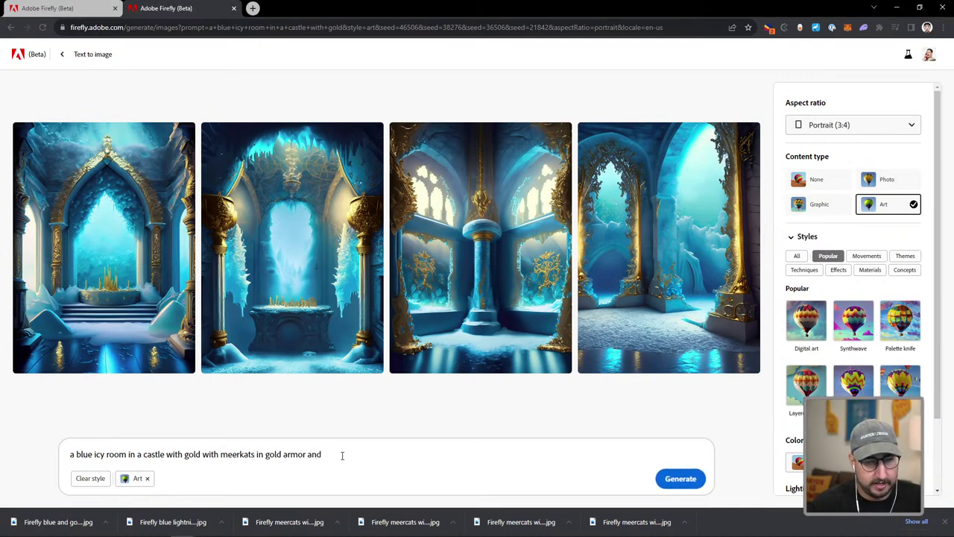
type(" a green sn")
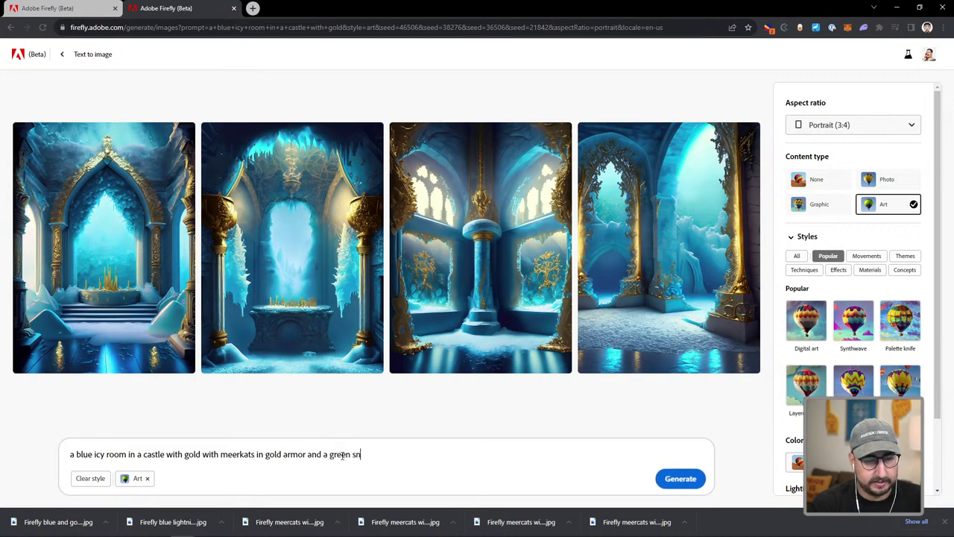
type("ail")
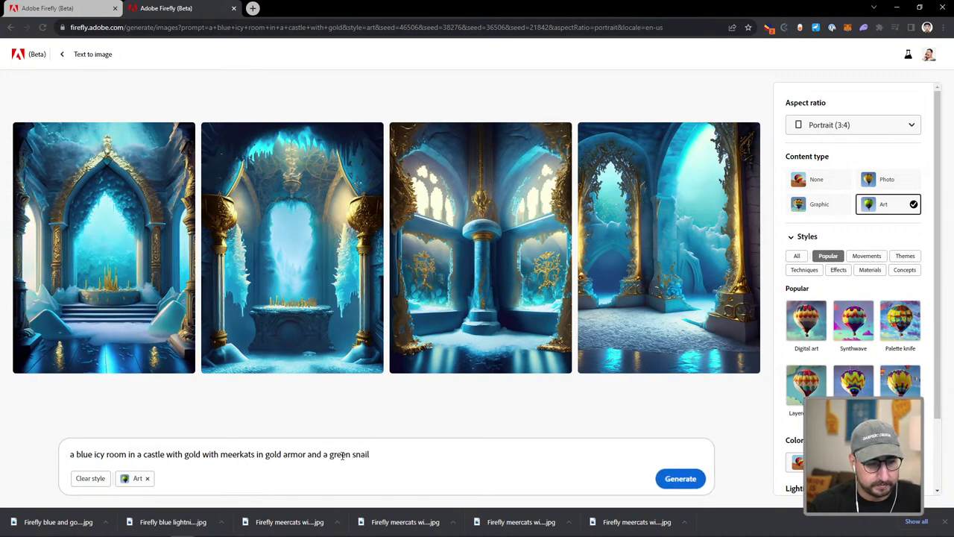
type(" superher")
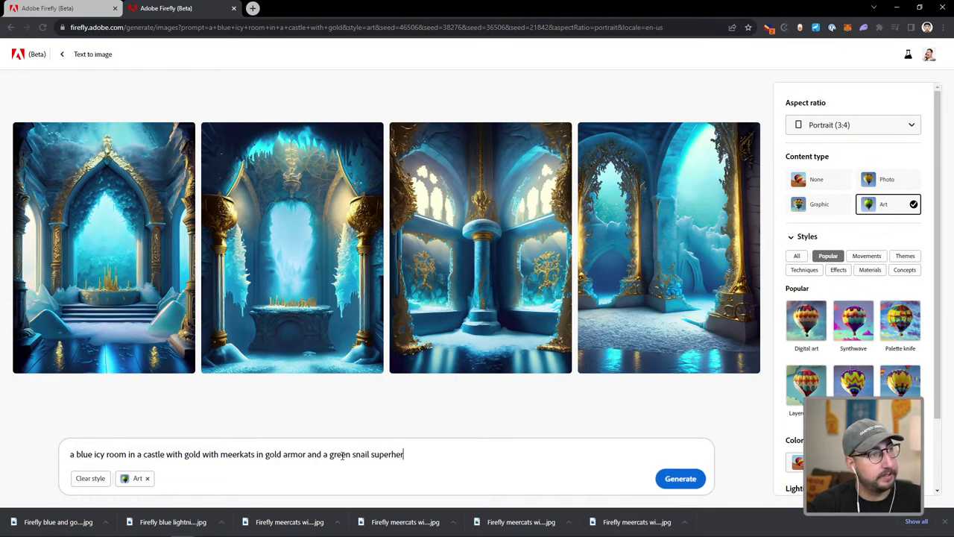
type("o throwing water ba")
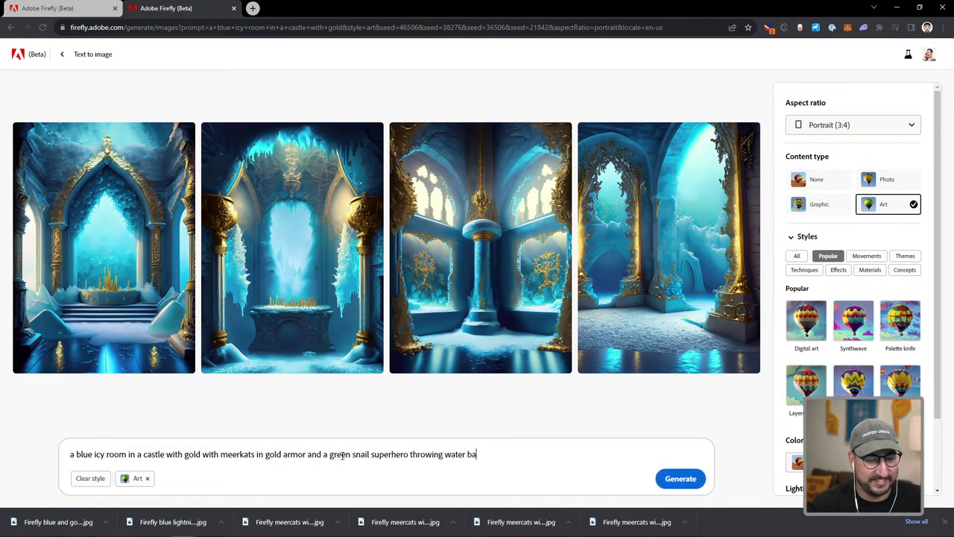
type("llo")
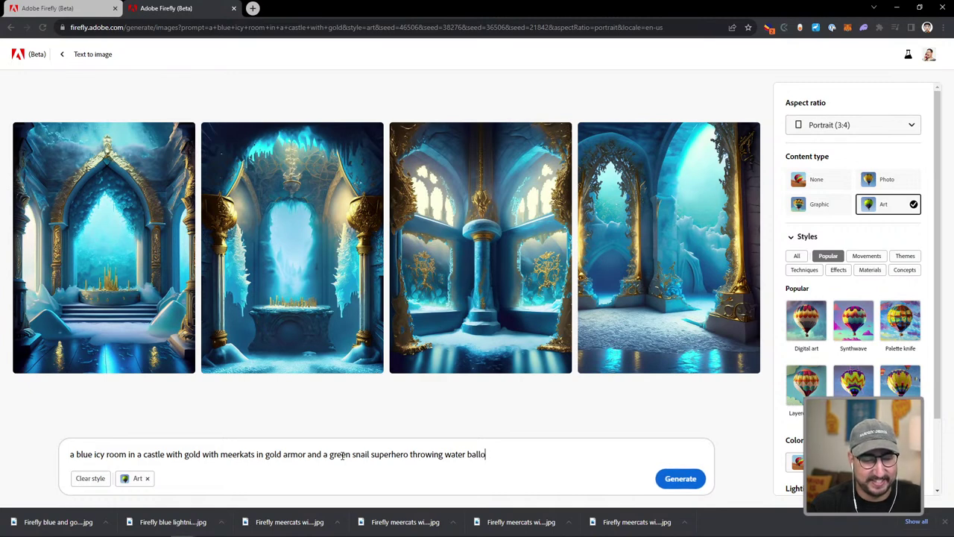
type("on")
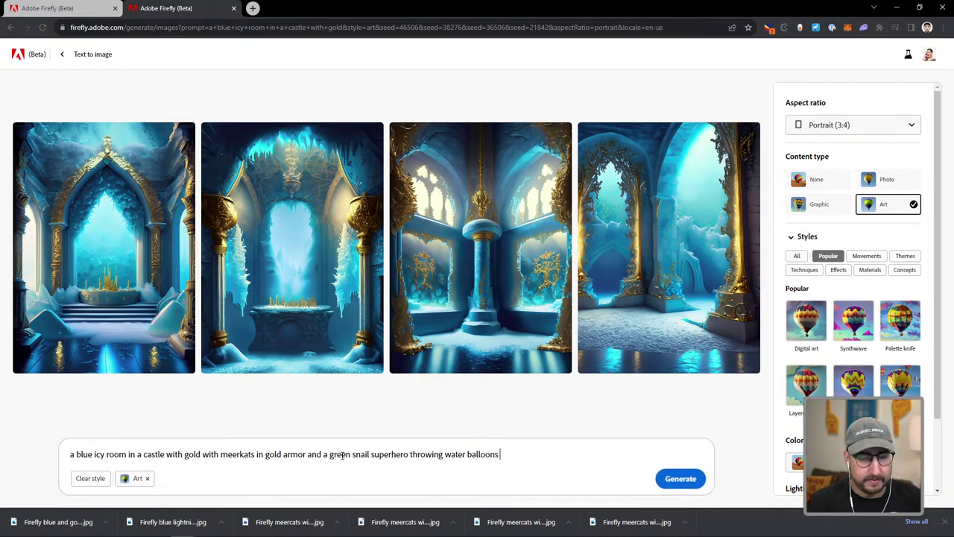
type("s")
key("Return")
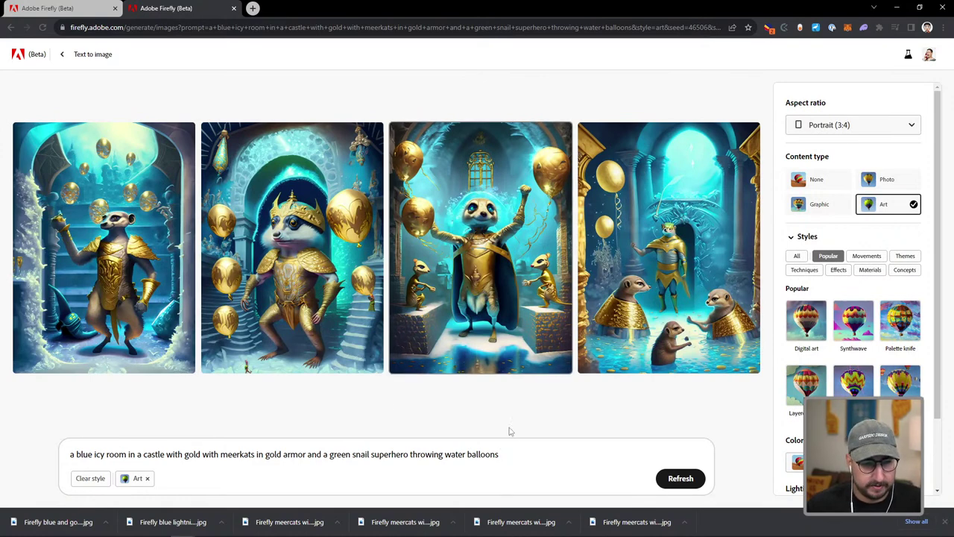
Append "magical fantasy" to the end of the prompt and generate the images again.
type("m")
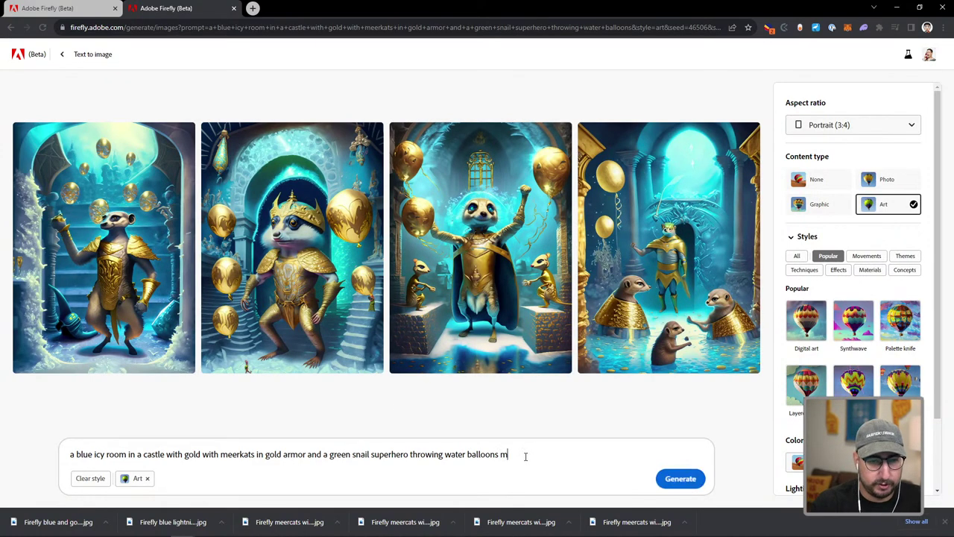
type("agical fanta")
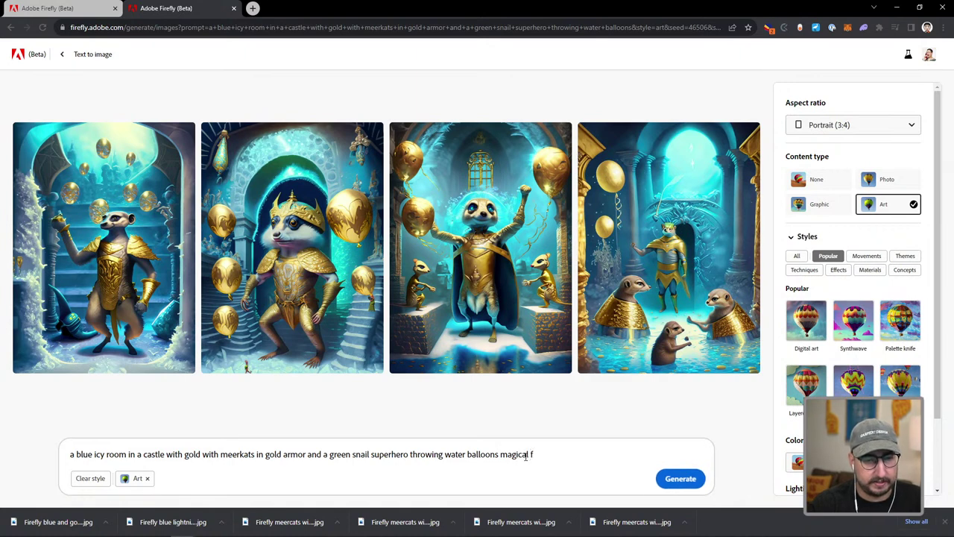
type("sy")
key("Return")
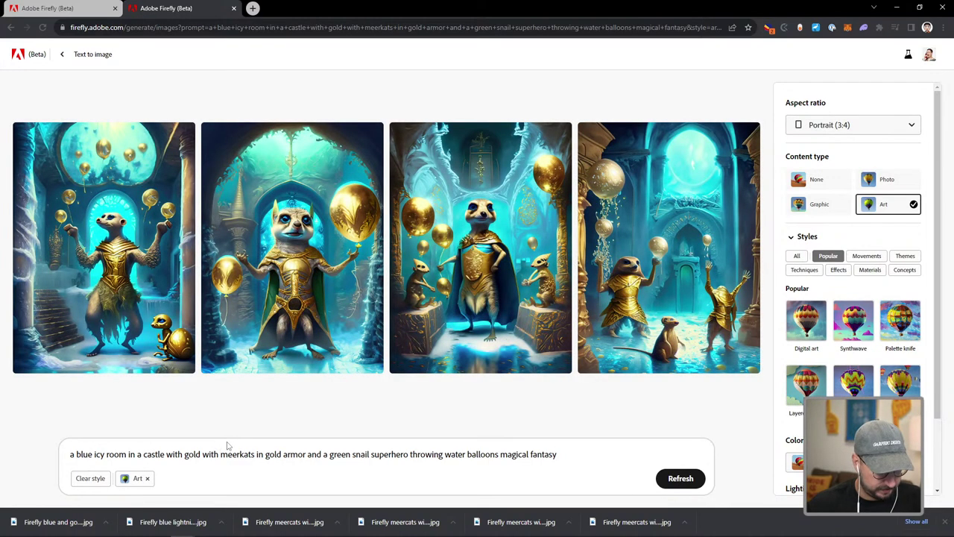
Insert "4" before "meerkats" in the prompt and generate the images again.
type("4")
key("Return")
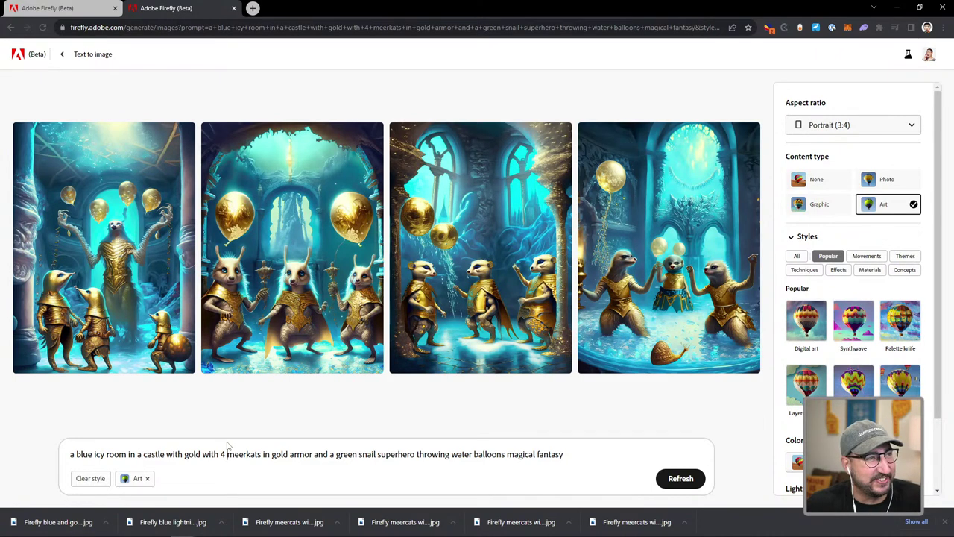
left_click(227, 445)
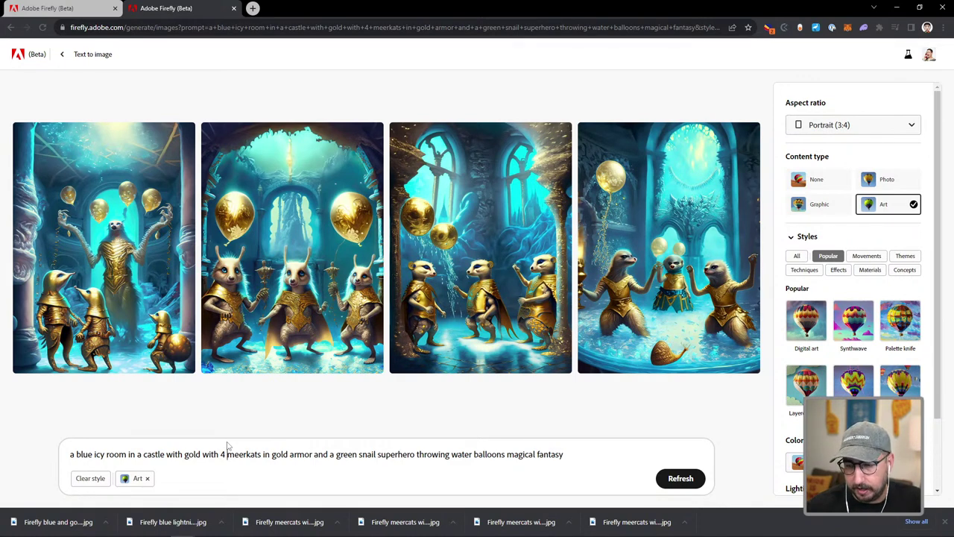
left_click(228, 445)
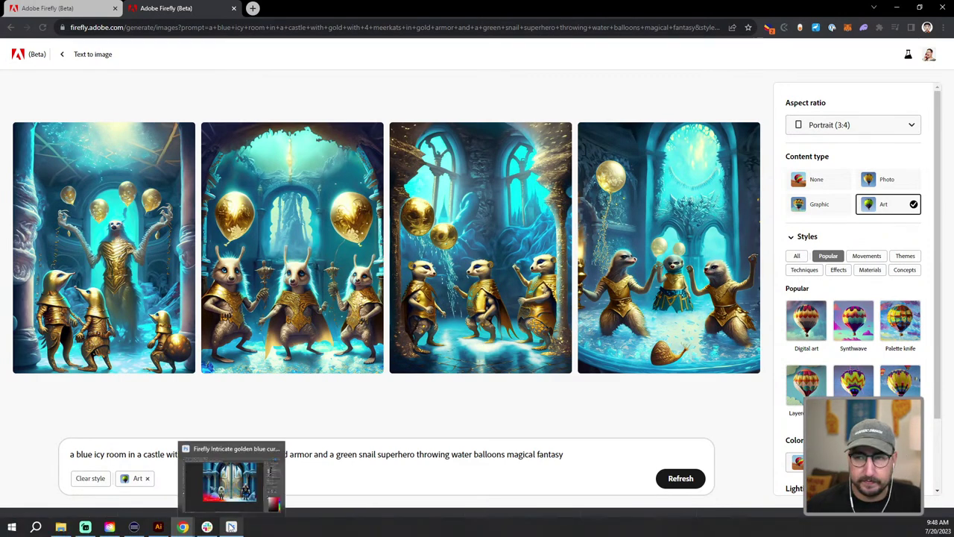
left_click(231, 526)
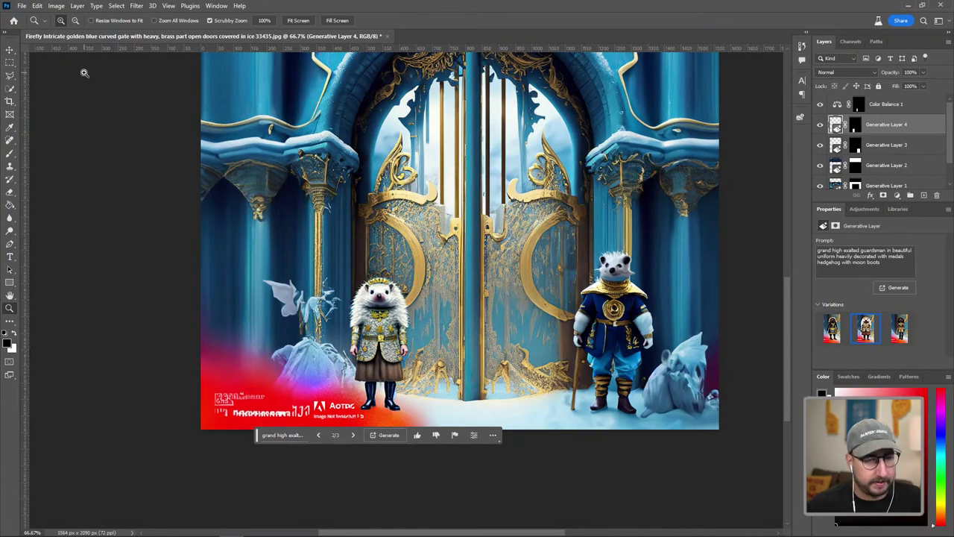
key("ctrl+o")
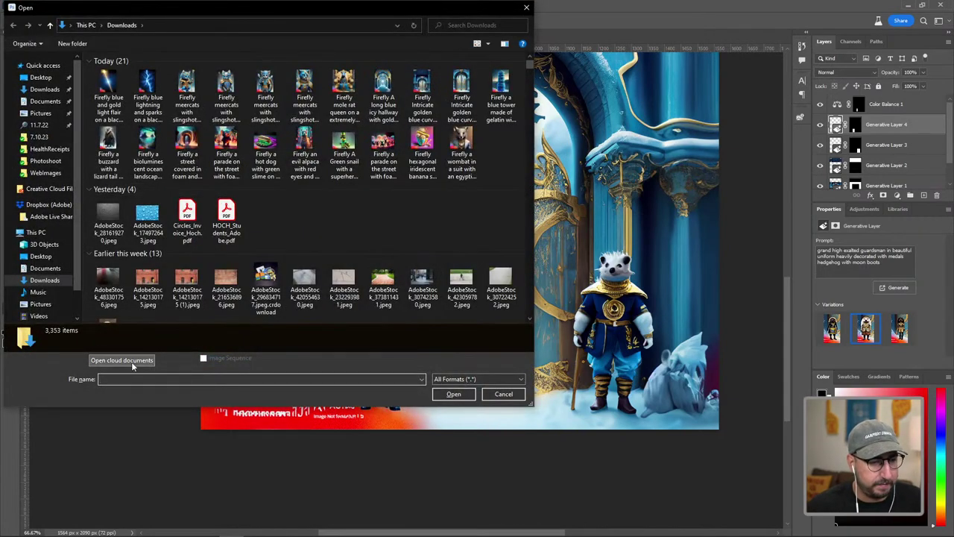
left_click(134, 360)
scroll(307, 267, "down", 6)
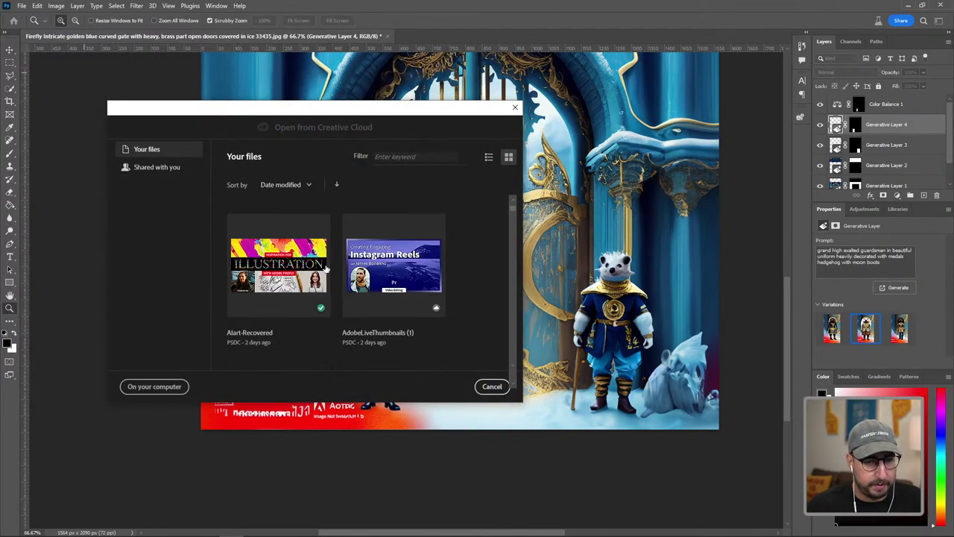
scroll(325, 269, "down", 8)
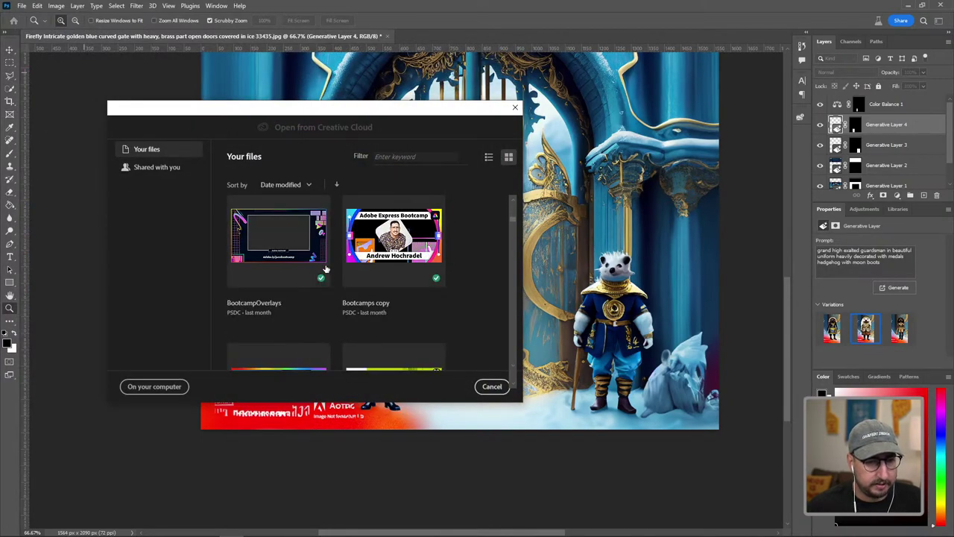
scroll(325, 269, "down", 8)
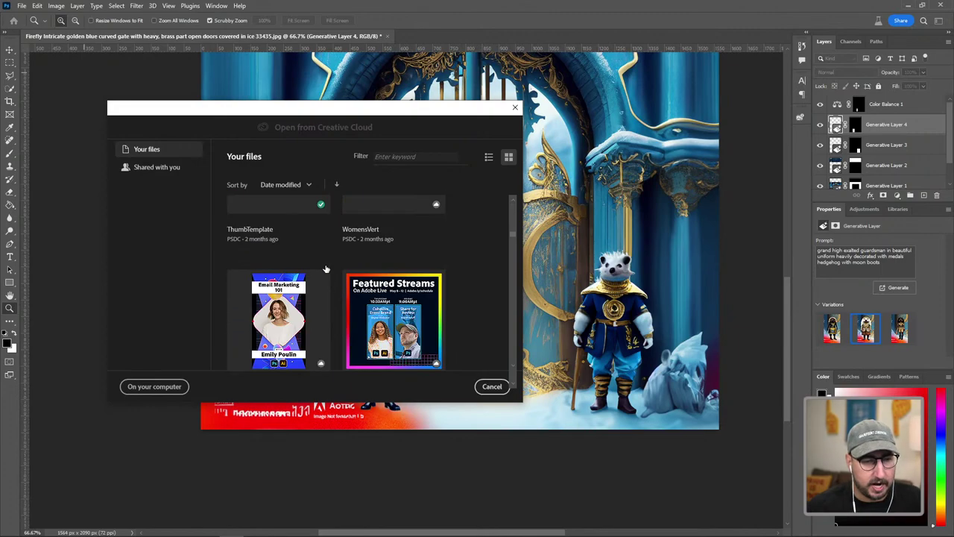
scroll(325, 269, "down", 8)
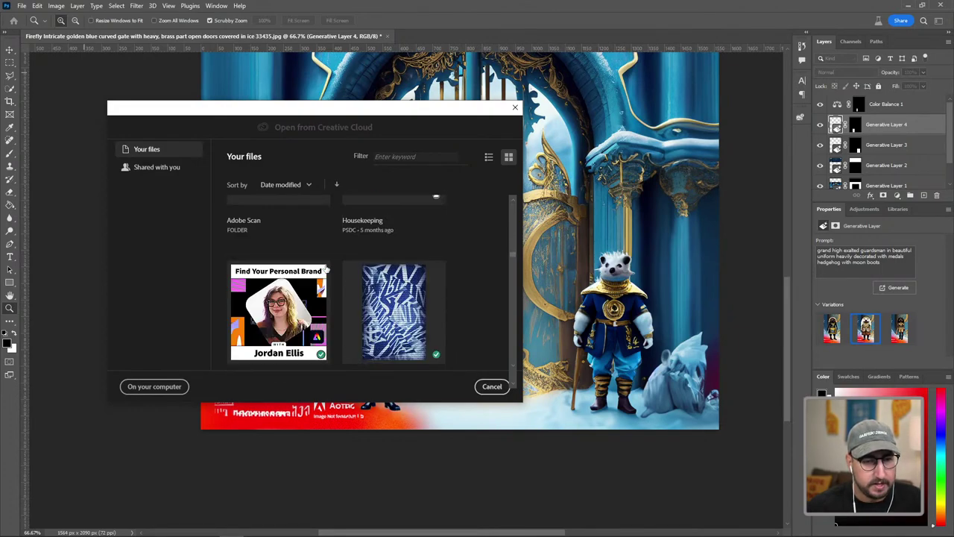
left_click(492, 386)
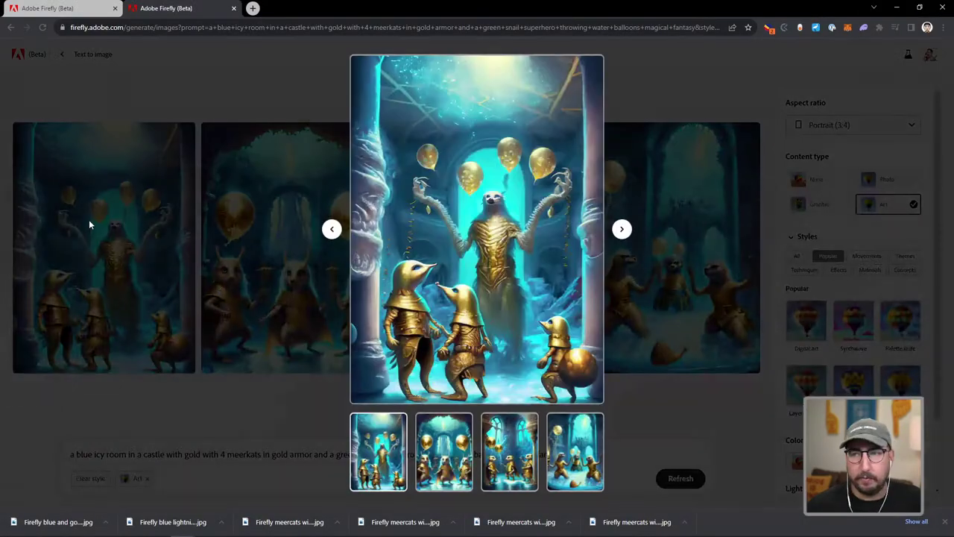
Compare the four generated images of armored meerkats in the icy castle at enlarged size in Firefly.
left_click(89, 219)
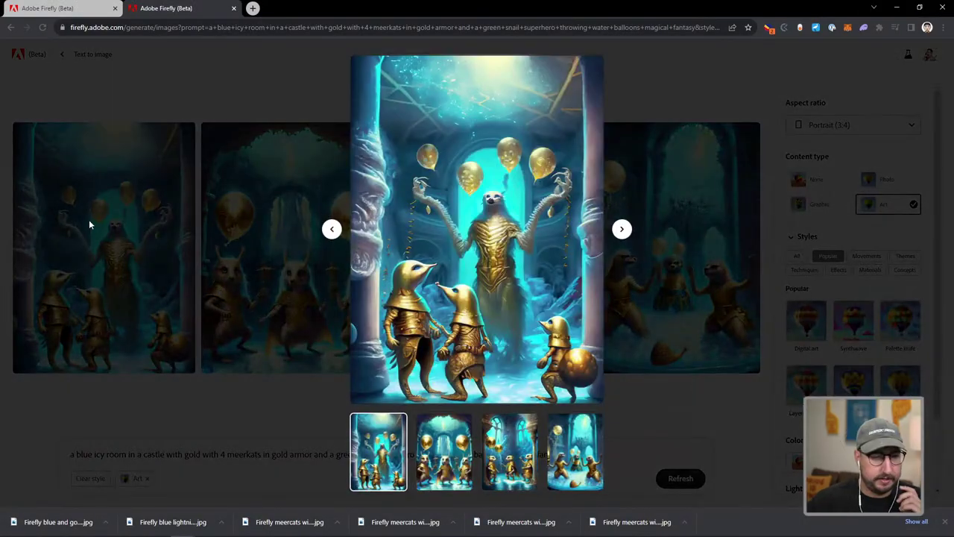
key("Right")
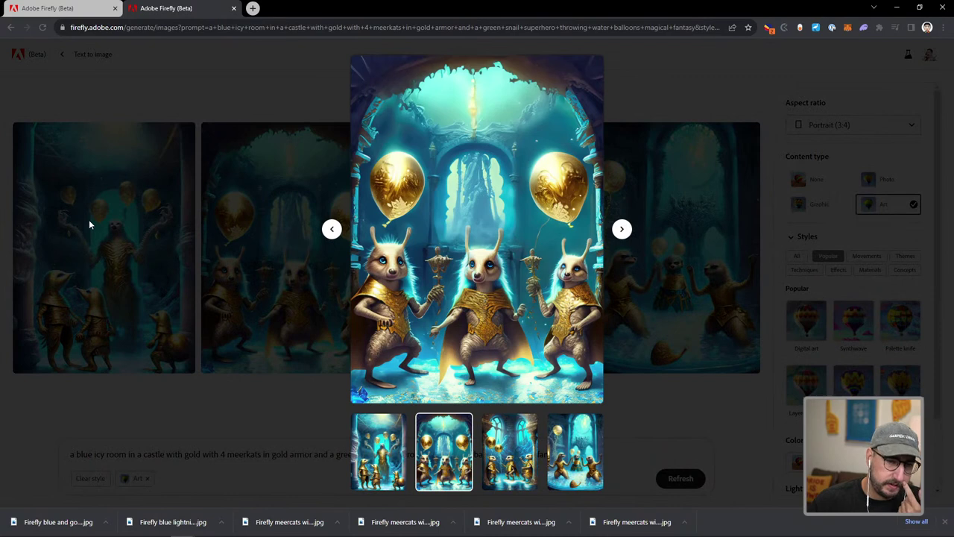
key("Right")
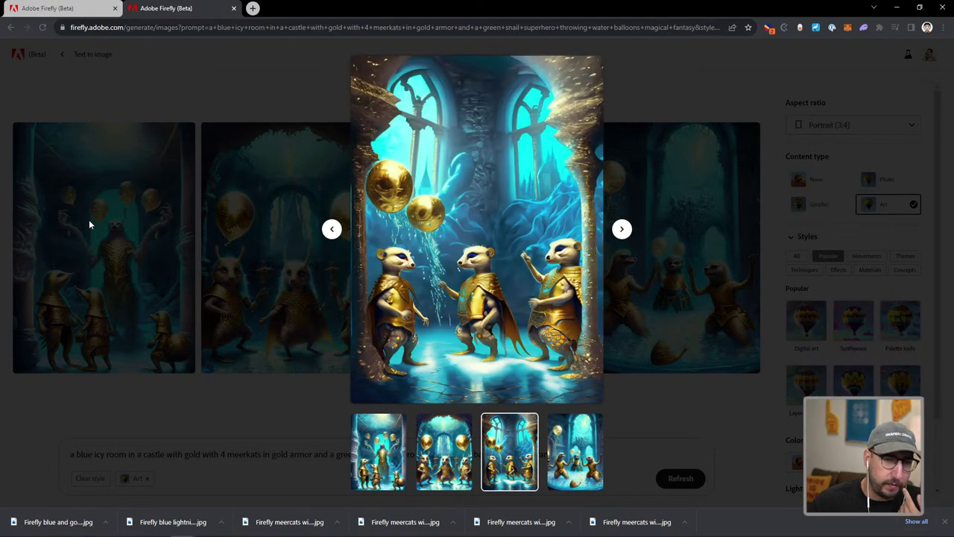
key("Right")
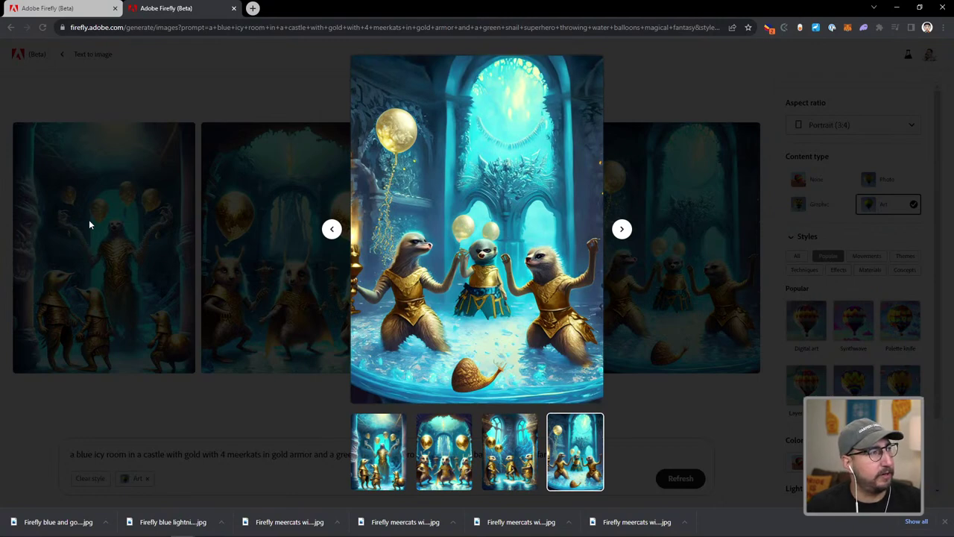
key("Left")
key("Right")
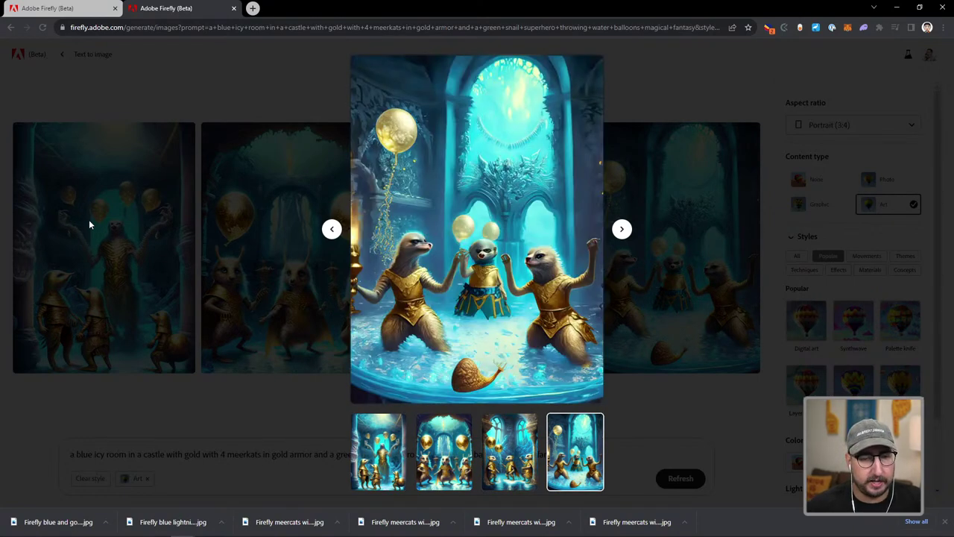
key("Right")
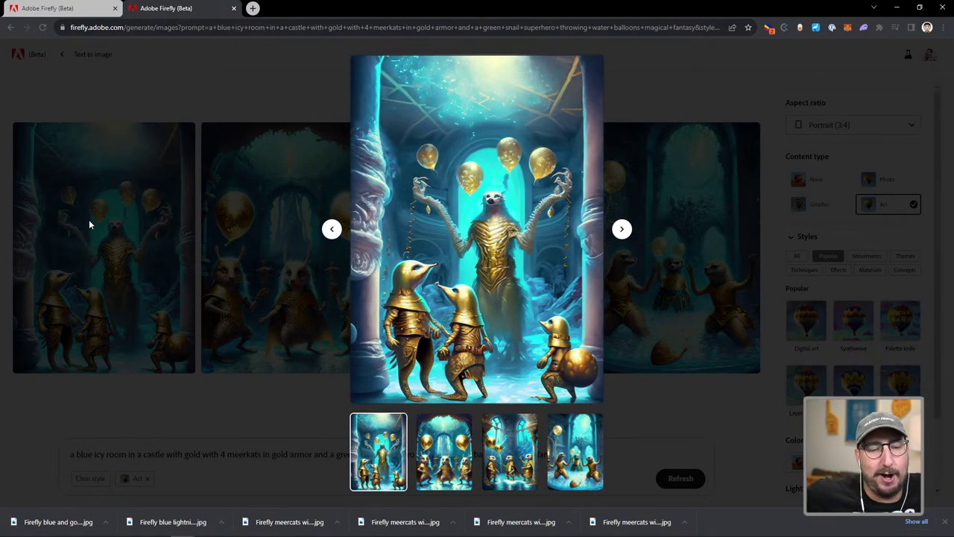
key("Right")
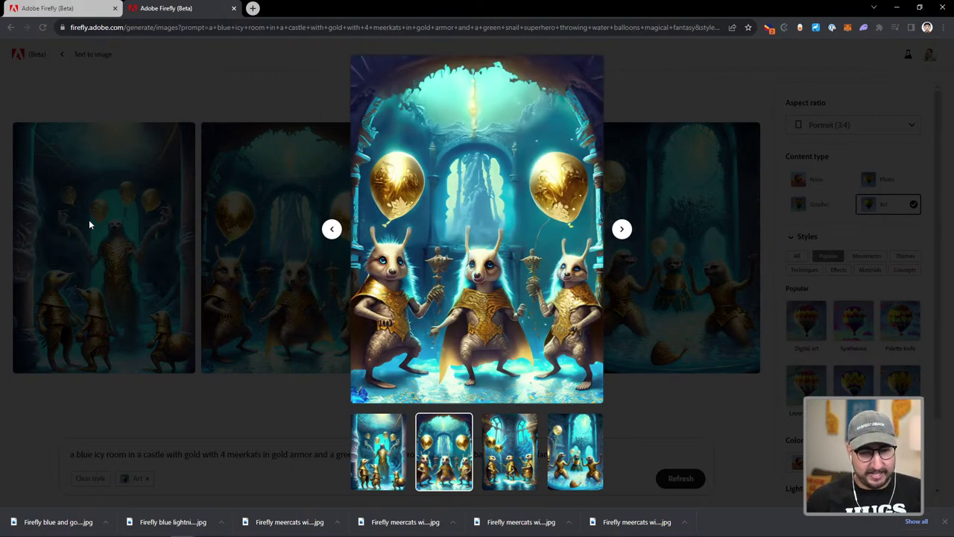
key("Right")
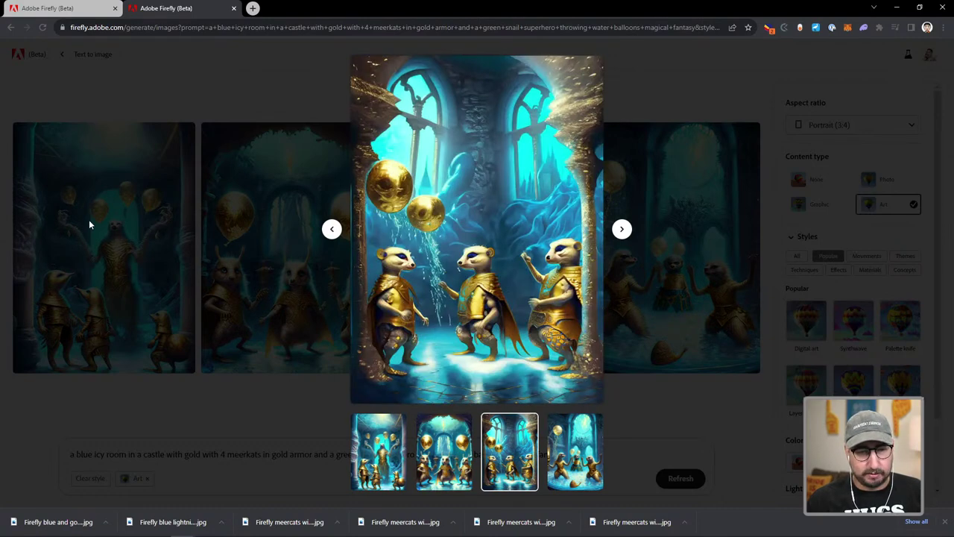
key("Left")
key("Left")
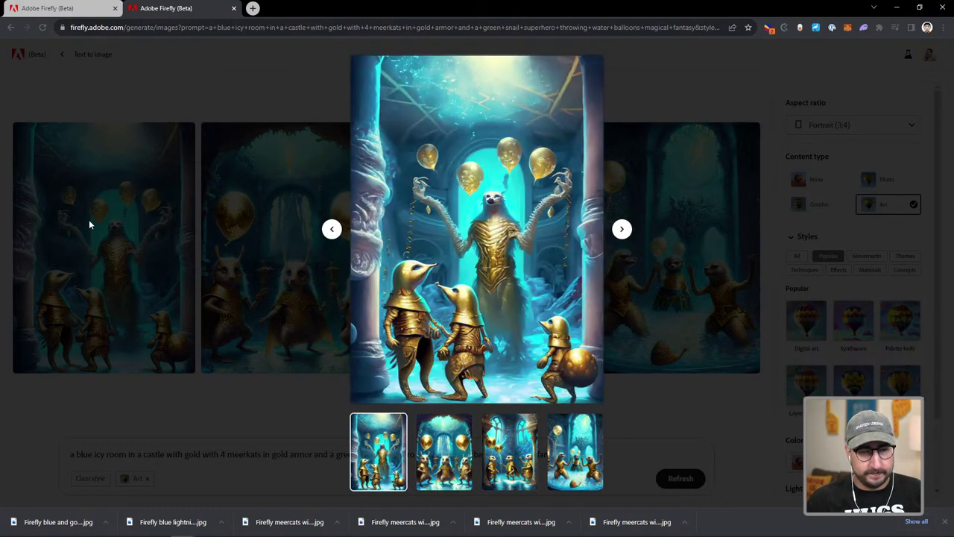
key("Right")
key("Right")
key("Right")
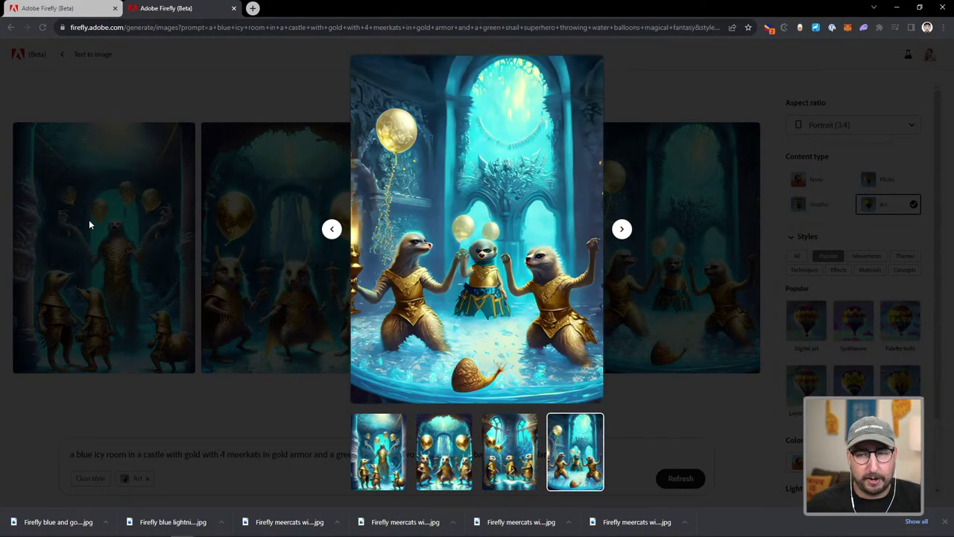
key("Left")
key("Left")
key("Left")
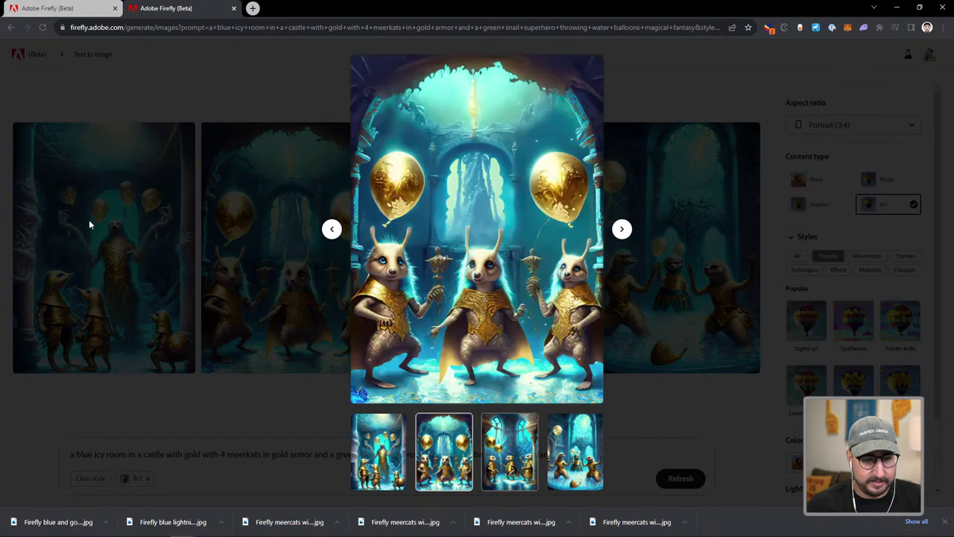
key("Right")
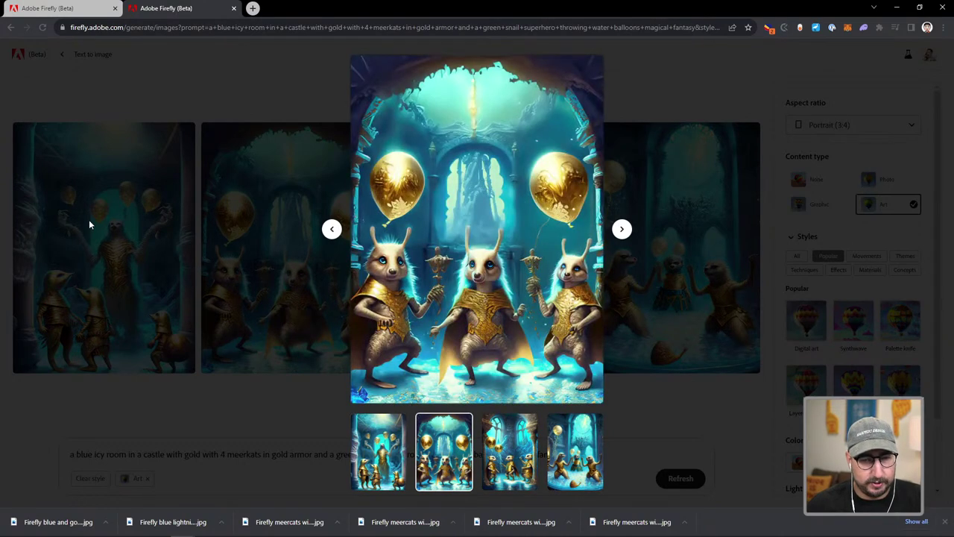
key("Right")
key("Right")
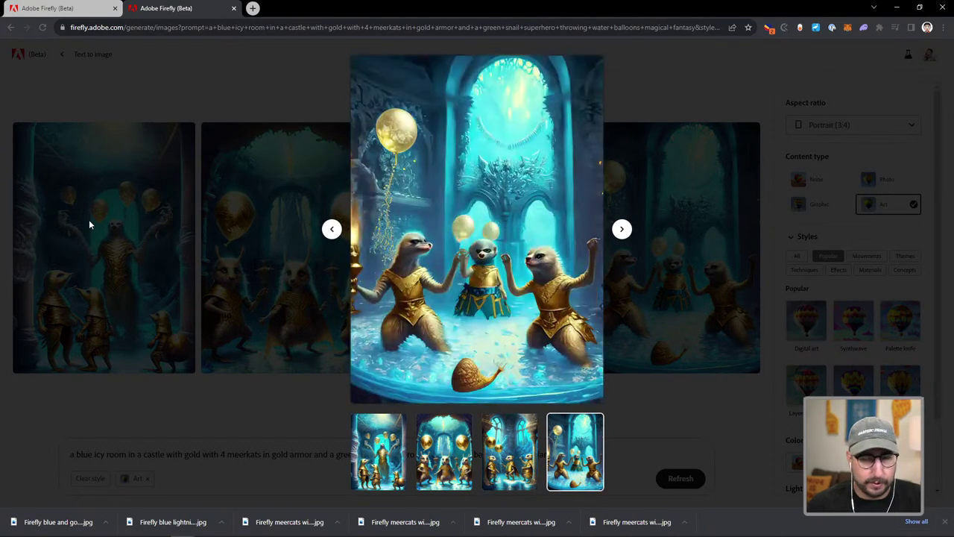
key("Left")
key("Left")
key("Left")
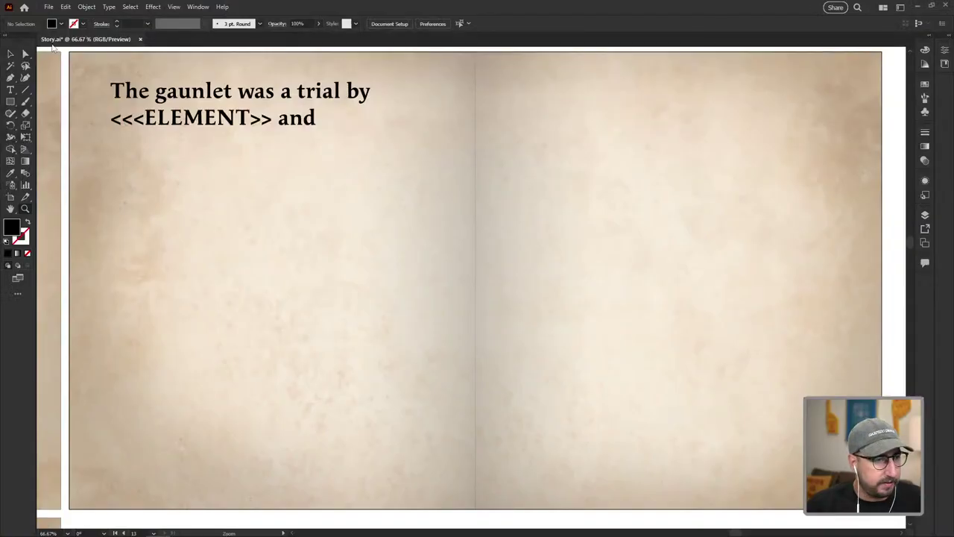
In Illustrator, rearrange all artboards into a 3-column grid with 20 px spacing, moving the artwork with the artboards.
key("ctrl+minus")
key("ctrl+minus")
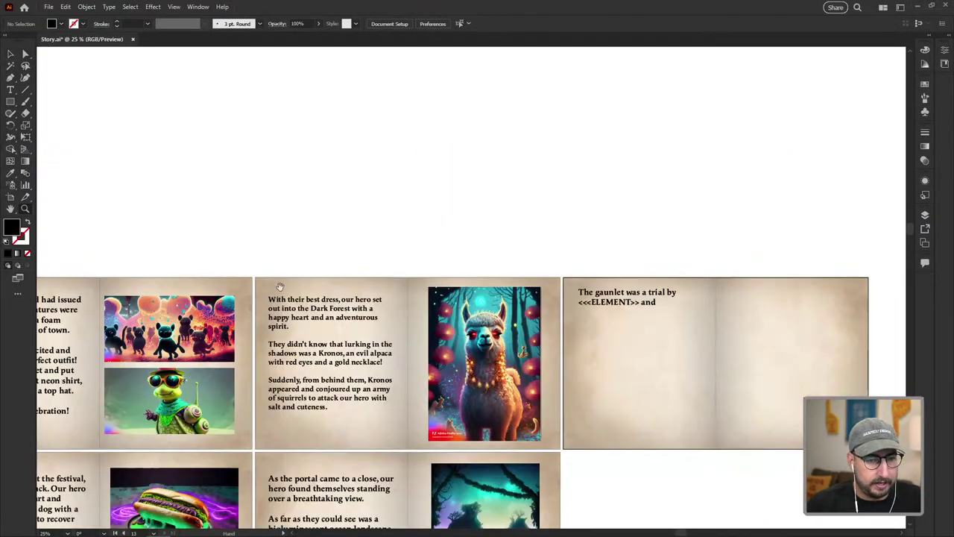
left_click_drag(192, 428, 557, 221)
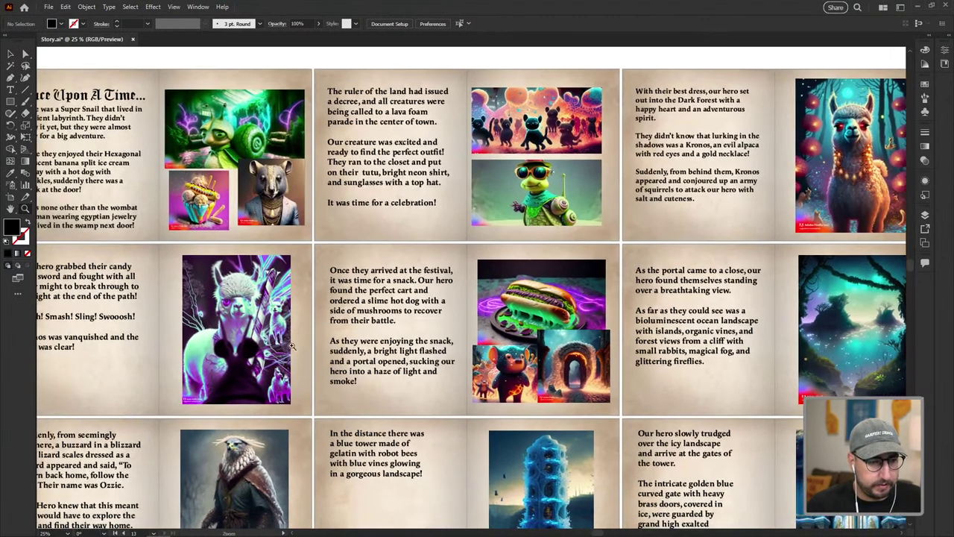
left_click(262, 364, "ctrl")
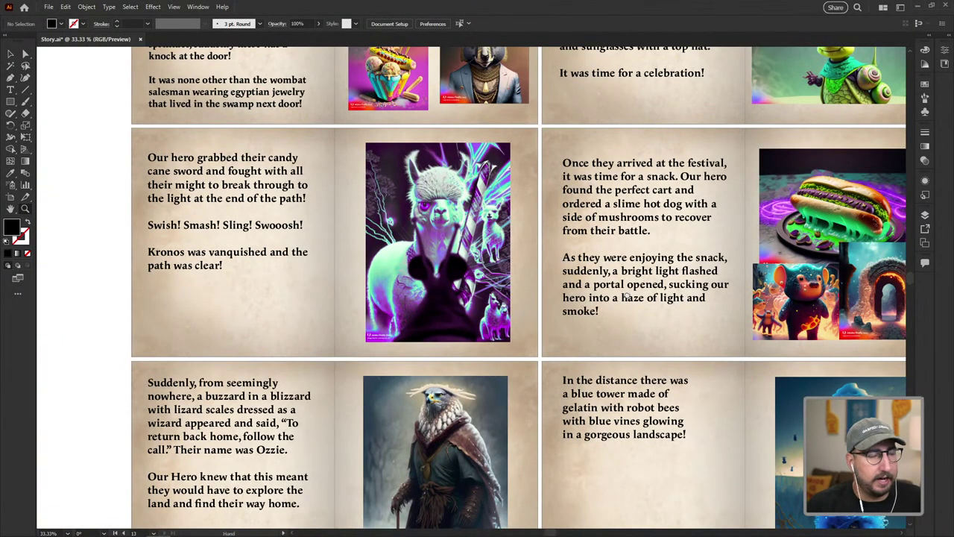
left_click_drag(627, 296, 303, 378)
scroll(827, 305, "right", 5)
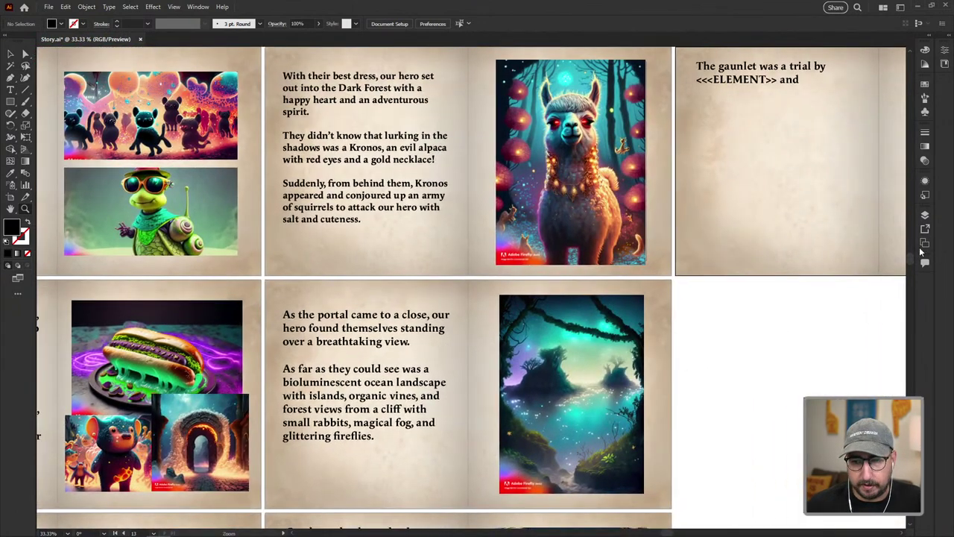
left_click(924, 244)
left_click(804, 381)
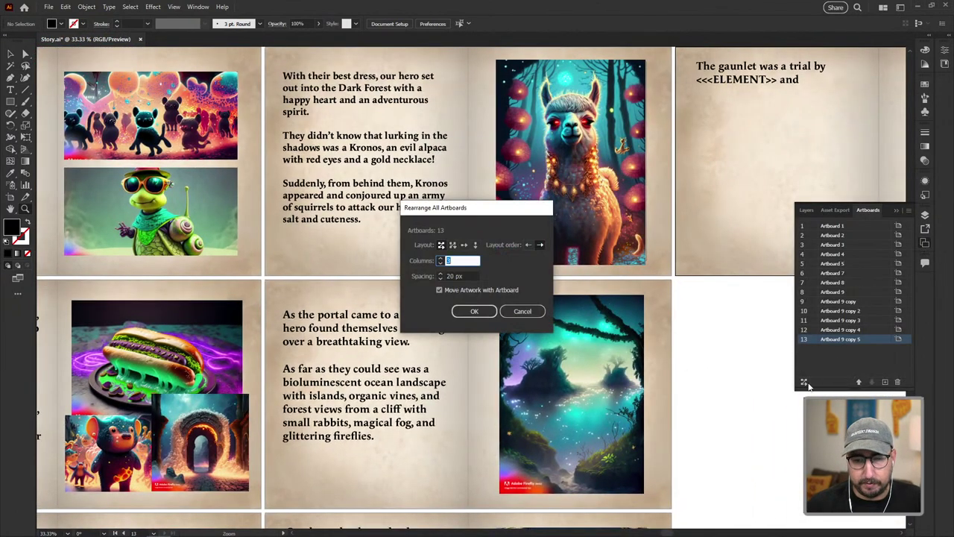
key("Return")
scroll(340, 451, "up", 6)
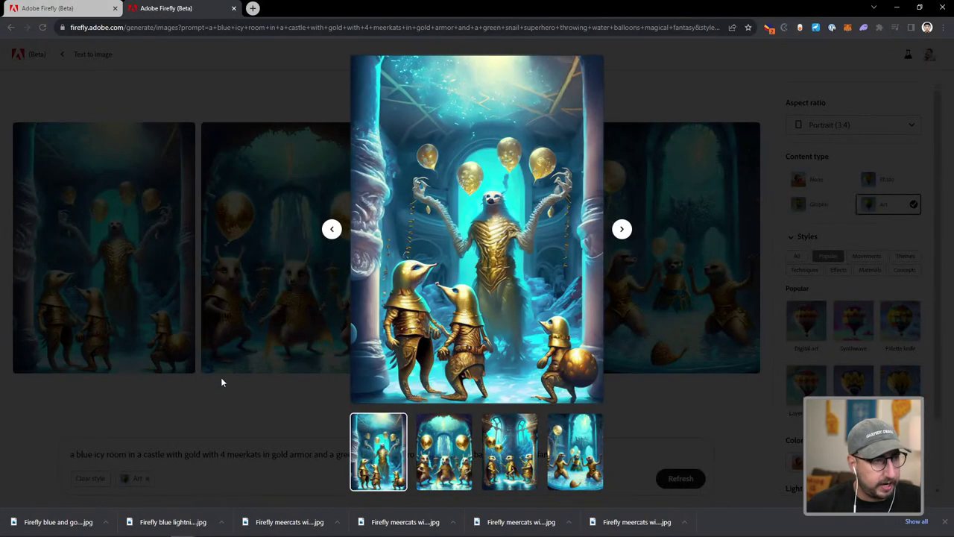
Back in Firefly, close the enlarged image and copy the full prompt text.
left_click(169, 487)
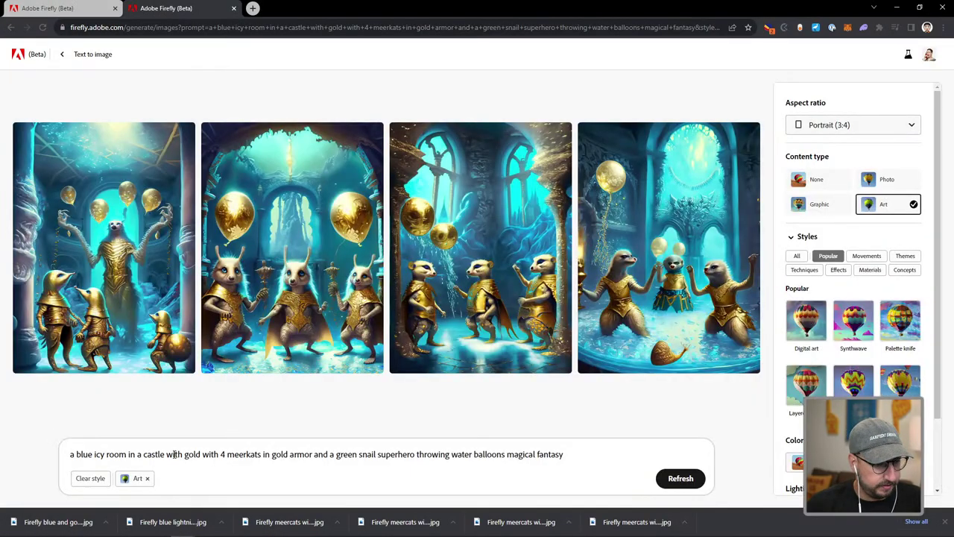
triple_click(177, 454)
key("ctrl+c")
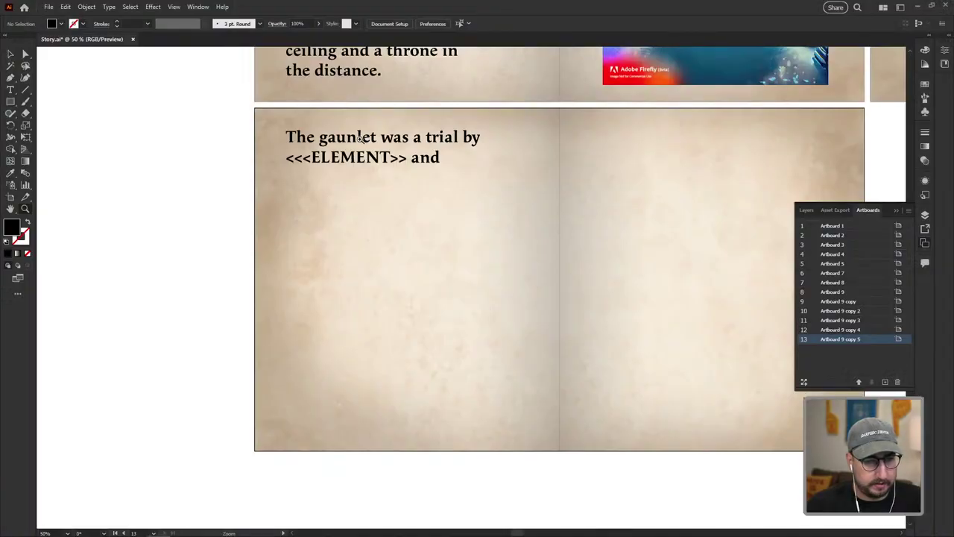
In Illustrator, replace "trial" in the gauntlet page's opening sentence with "water balloon fight".
left_click_drag(427, 137, 459, 137)
type("water bolo")
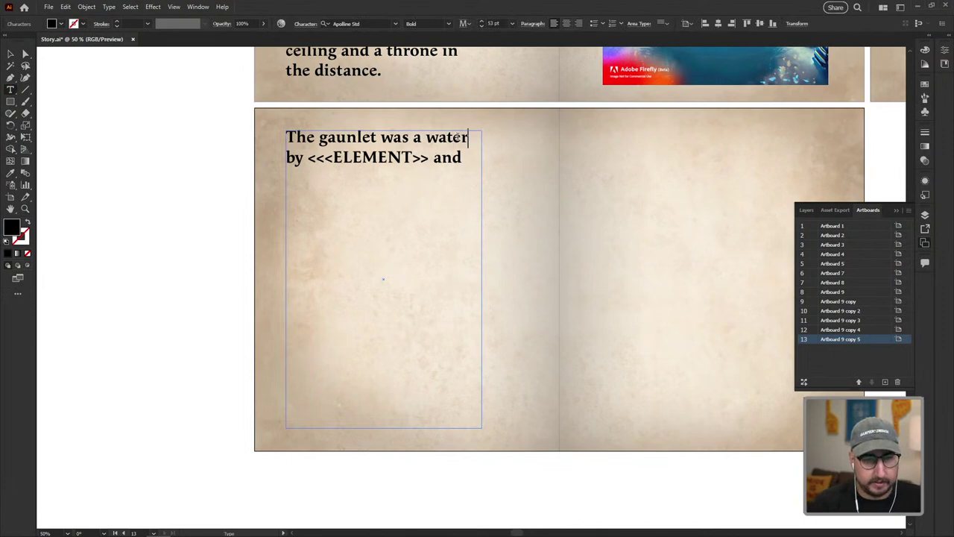
key("BackSpace")
key("BackSpace")
key("BackSpace")
type("aloon")
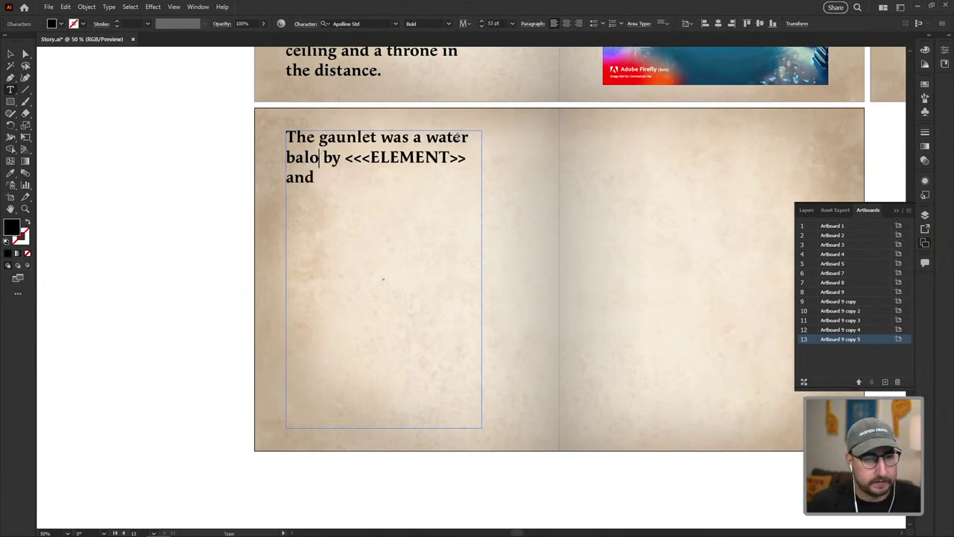
key("BackSpace")
key("BackSpace")
key("BackSpace")
type("loon fi")
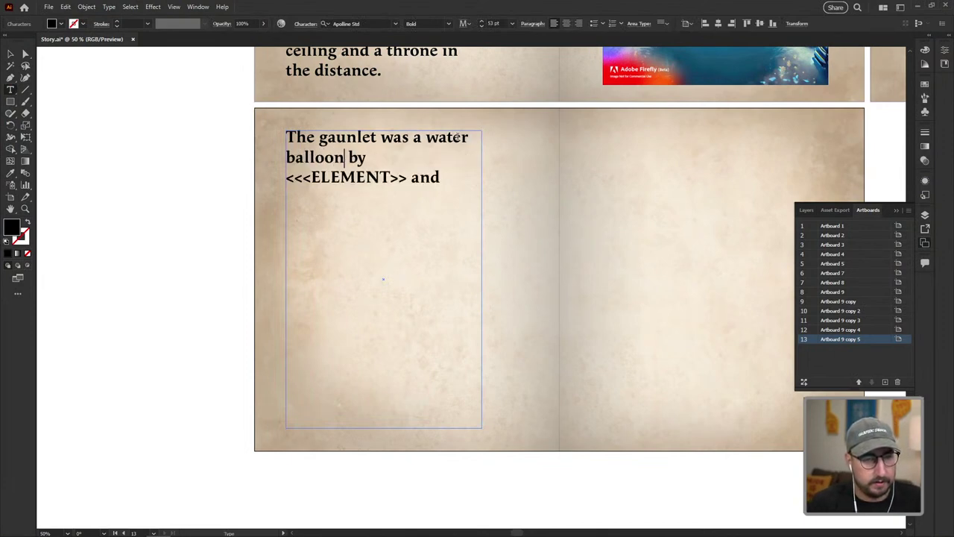
type("ght")
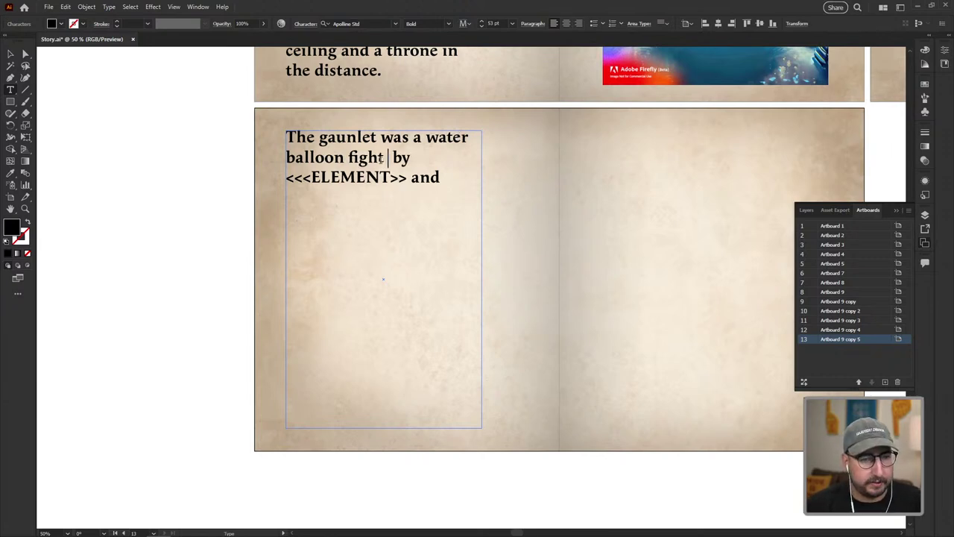
Replace the text after "fight", including the ELEMENT placeholder, with the copied Firefly prompt, and insert "in" before it.
left_click_drag(389, 158, 454, 197)
key("ctrl+v")
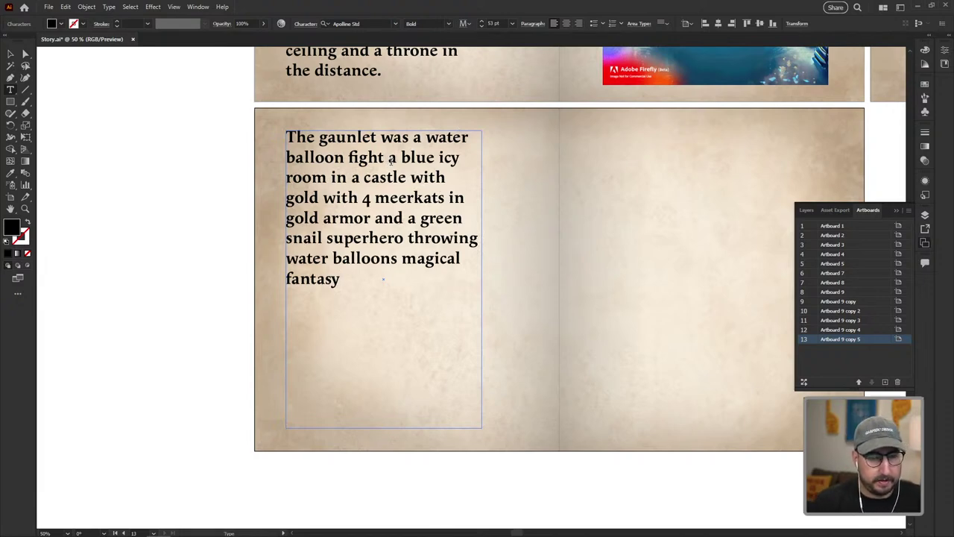
type("in")
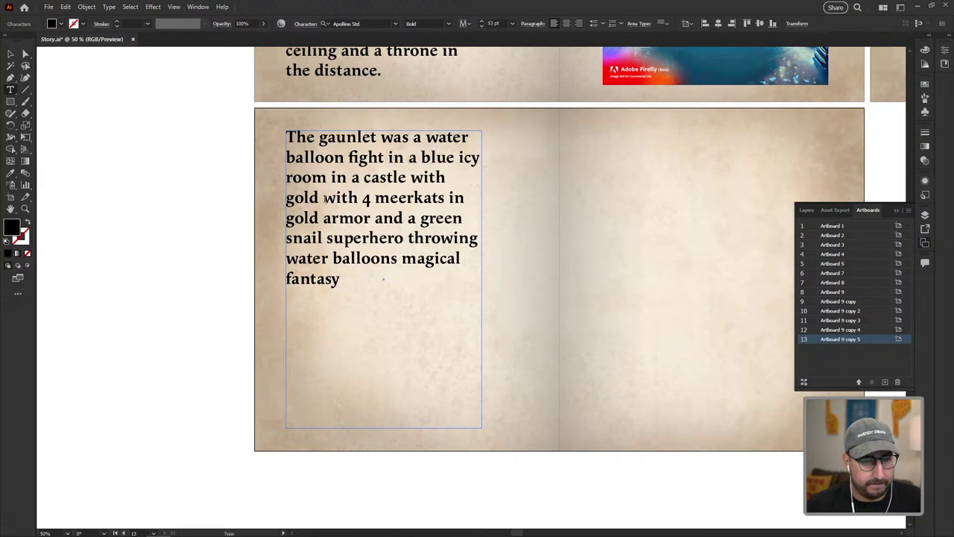
Delete "gold with 4" and "a green snail superhero" from the pasted story text.
left_click_drag(370, 197, 284, 198)
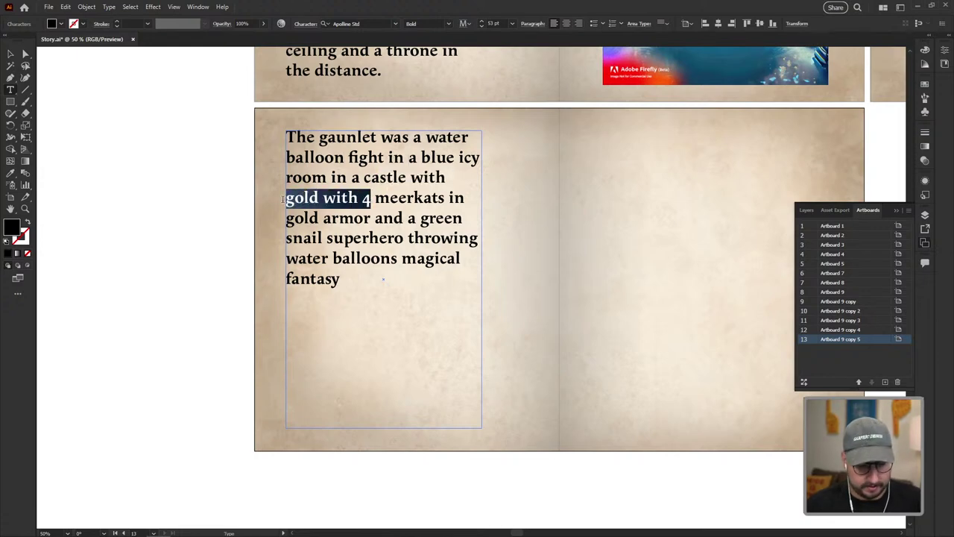
key("BackSpace")
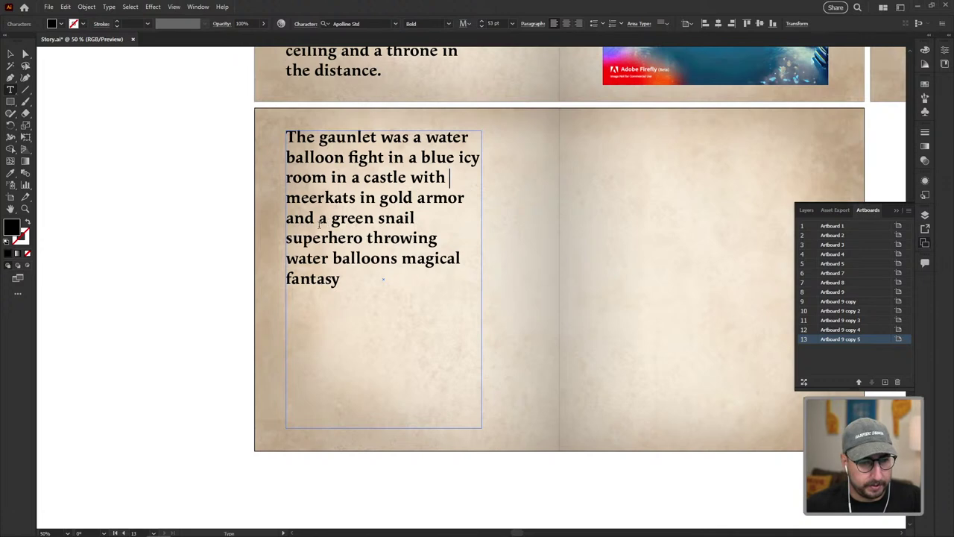
left_click_drag(319, 217, 367, 238)
key("BackSpace")
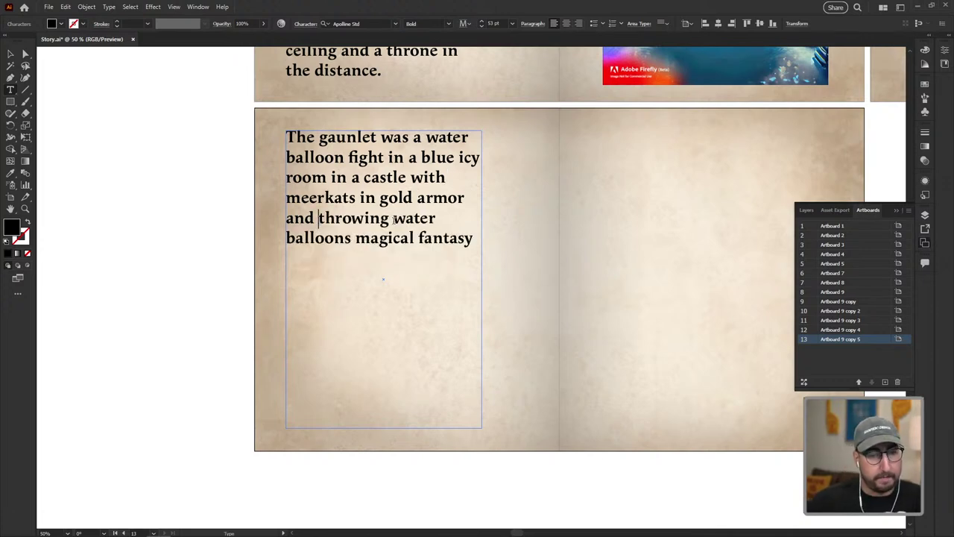
Insert "magical" before "water balloons" and replace the closing words "magical fantasy" with an exclamation mark.
left_click(393, 219)
type("m")
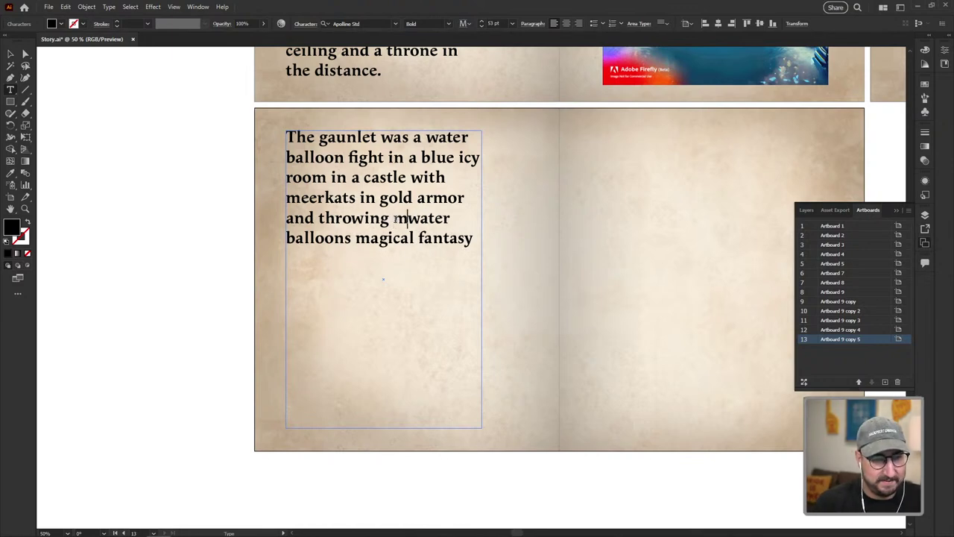
type("agical")
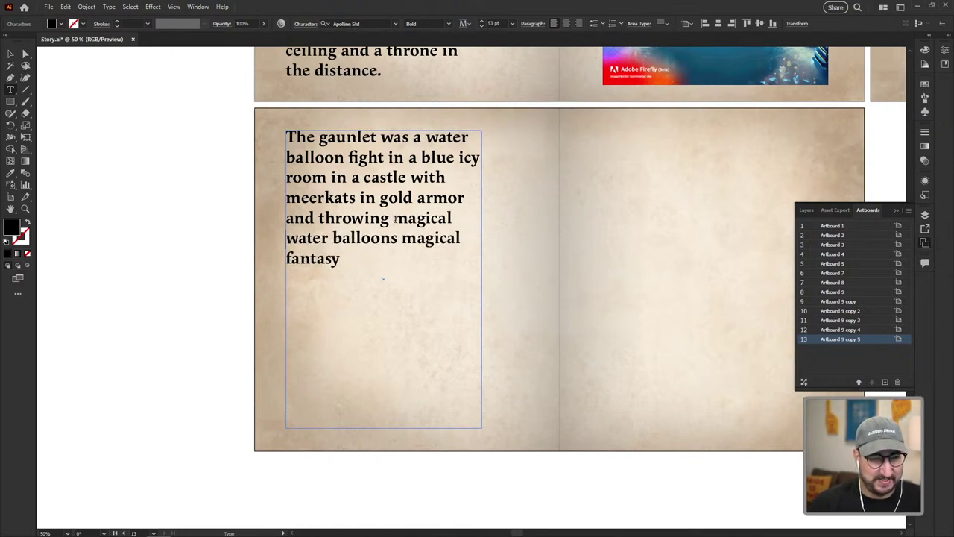
left_click_drag(399, 238, 423, 295)
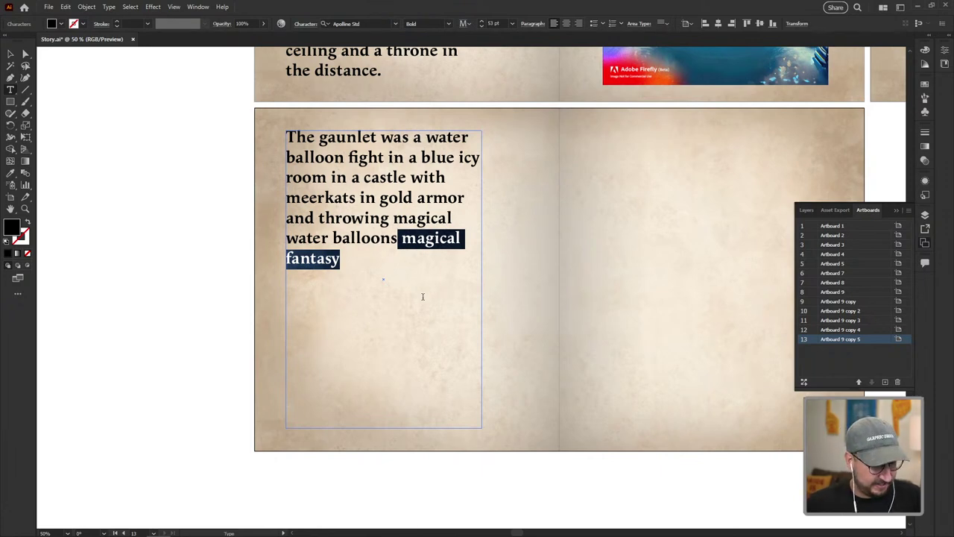
type("!")
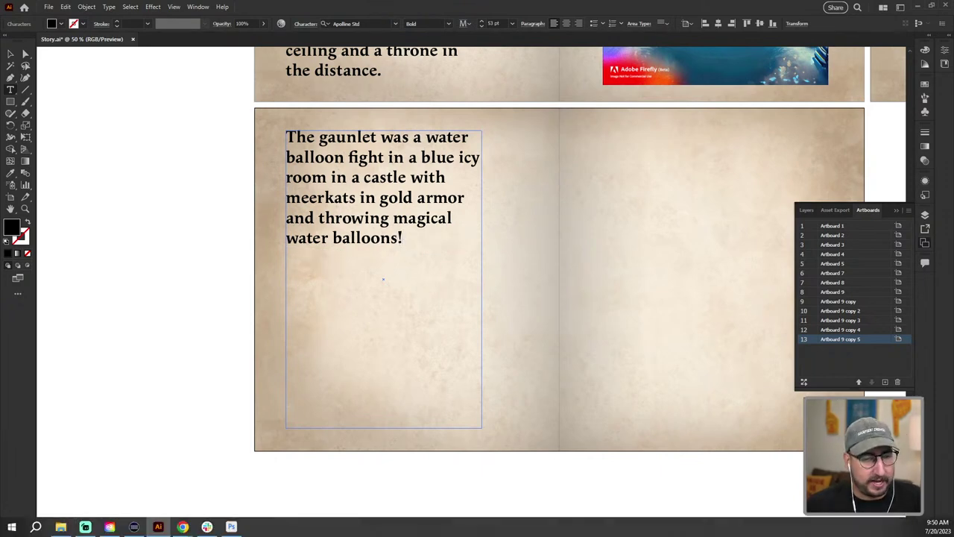
In Firefly, enlarge the first generated image, with the tall meerkat beneath four golden balloons, and download it.
mouse_move(186, 529)
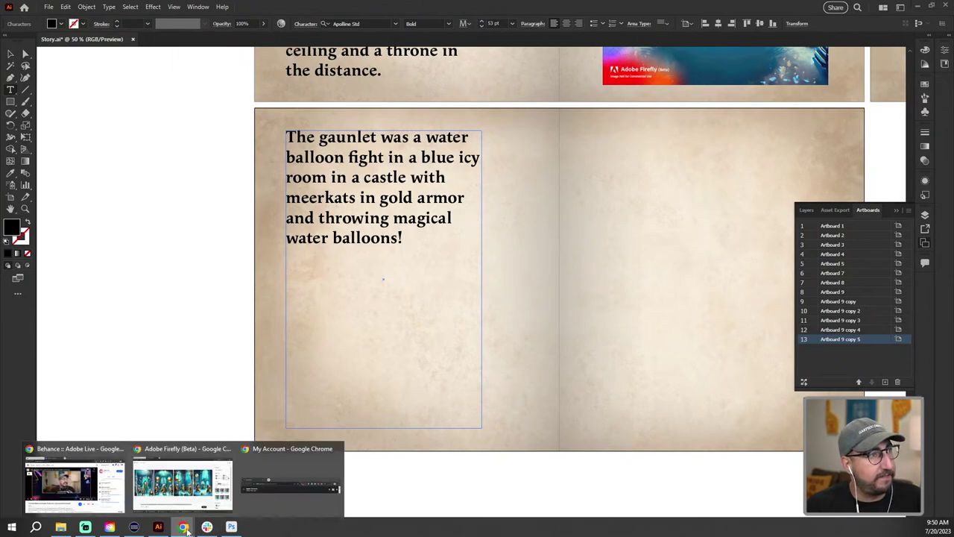
left_click(182, 481)
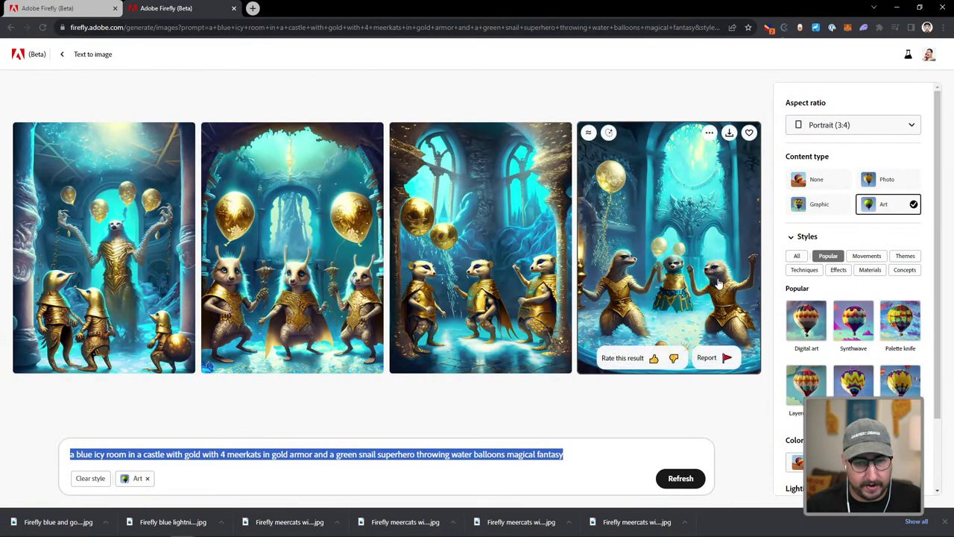
left_click(128, 277)
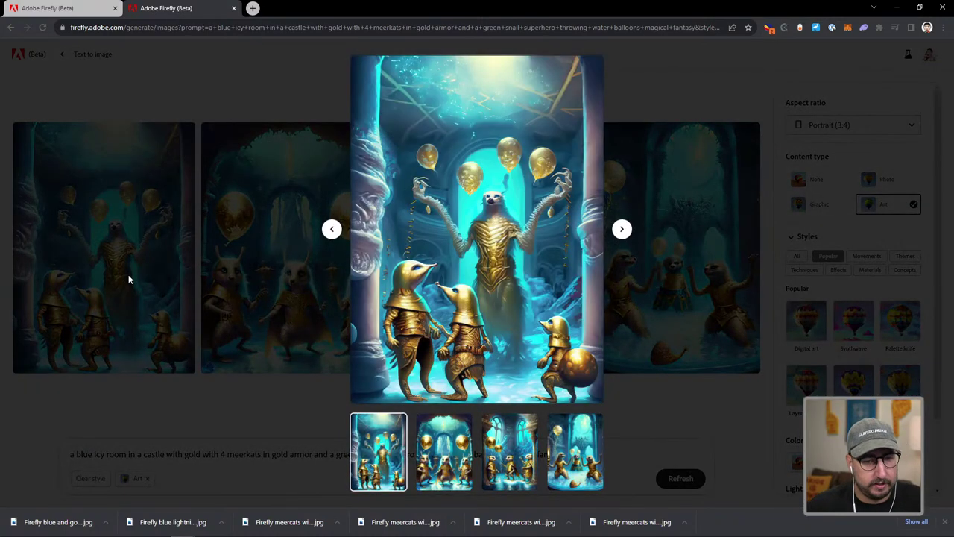
key("Right")
left_click(128, 278)
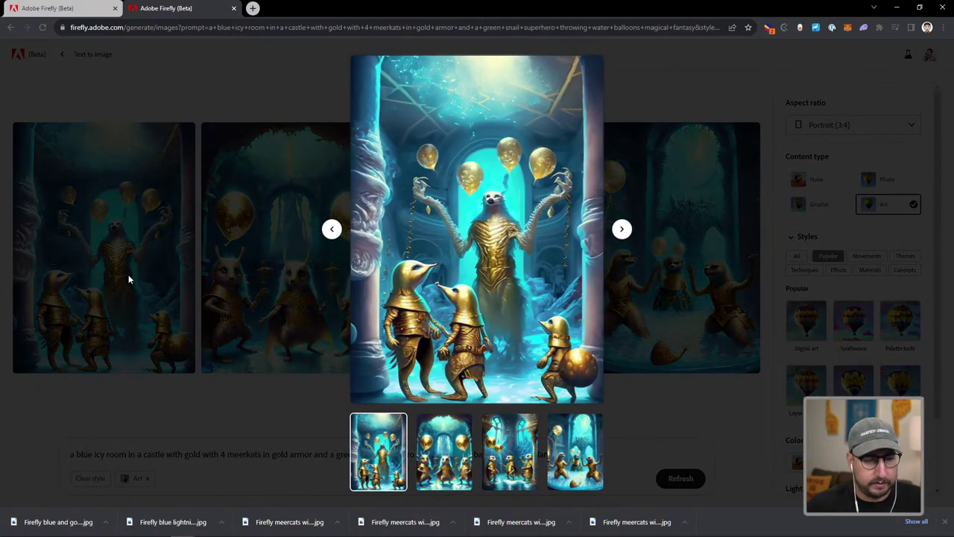
left_click(128, 278)
left_click(128, 278)
left_click(128, 278)
left_click(128, 278)
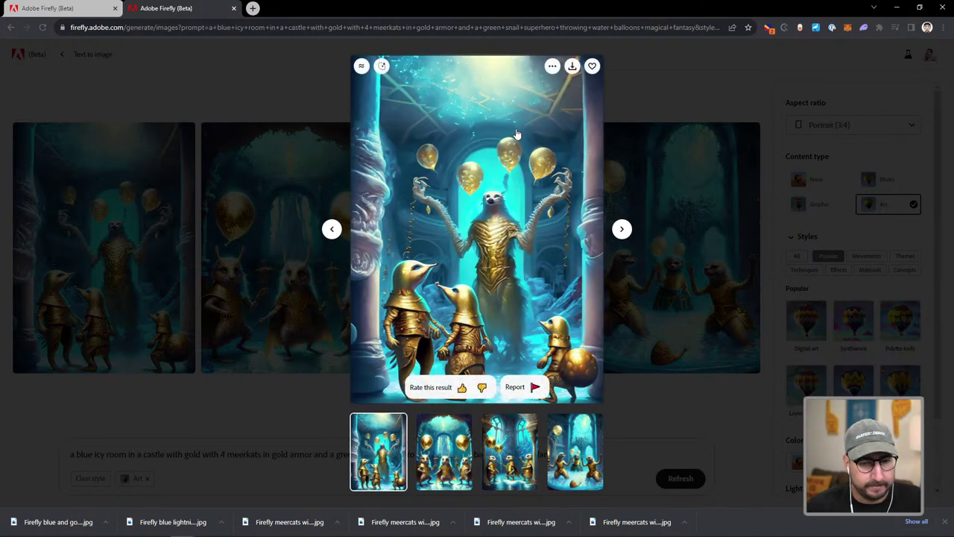
left_click(571, 65)
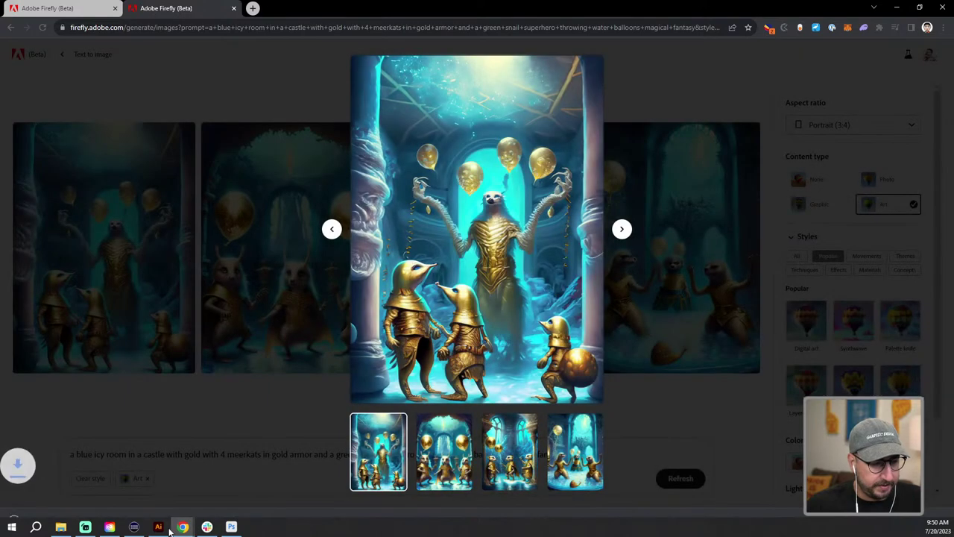
In Illustrator, place the downloaded image on the gauntlet spread's right page and scale it proportionally to about 684 x 940 px.
left_click(158, 527)
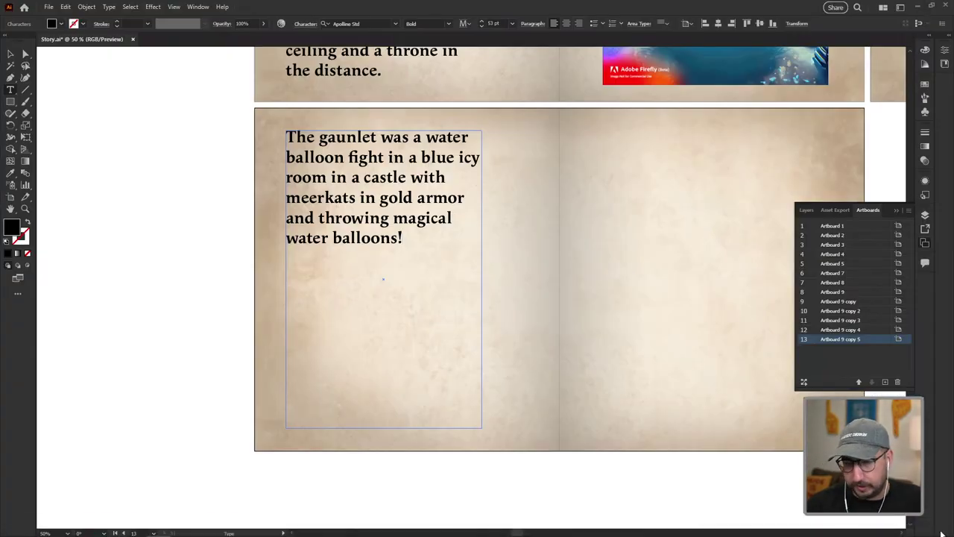
left_click_drag(813, 447, 665, 257)
key("s")
left_click_drag(754, 138, 718, 182)
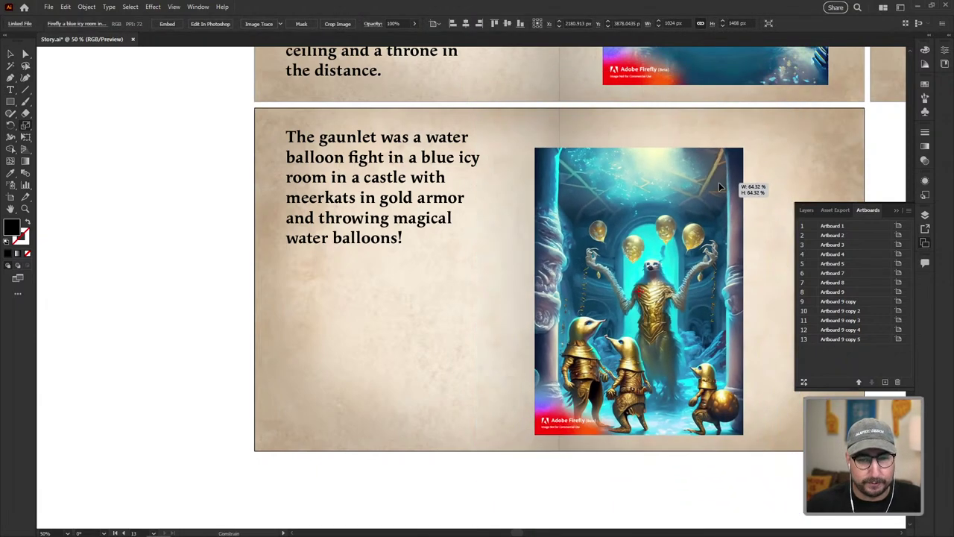
scroll(719, 182, "right", 3)
key("v")
left_click_drag(558, 248, 632, 234)
key("s")
left_click_drag(731, 138, 737, 126)
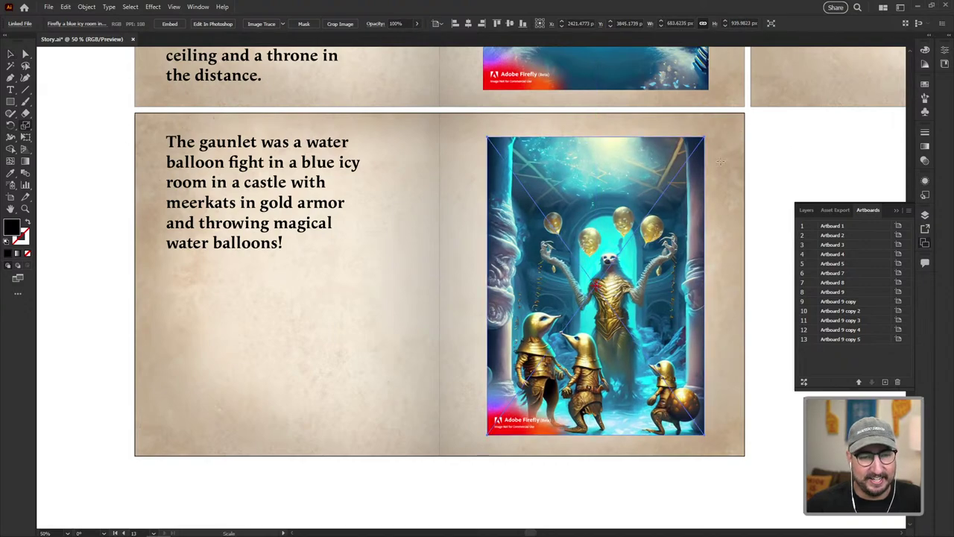
Fit the "Once Upon A Time" artboard in view and collapse the artboard list.
left_click_drag(893, 88, 828, 181)
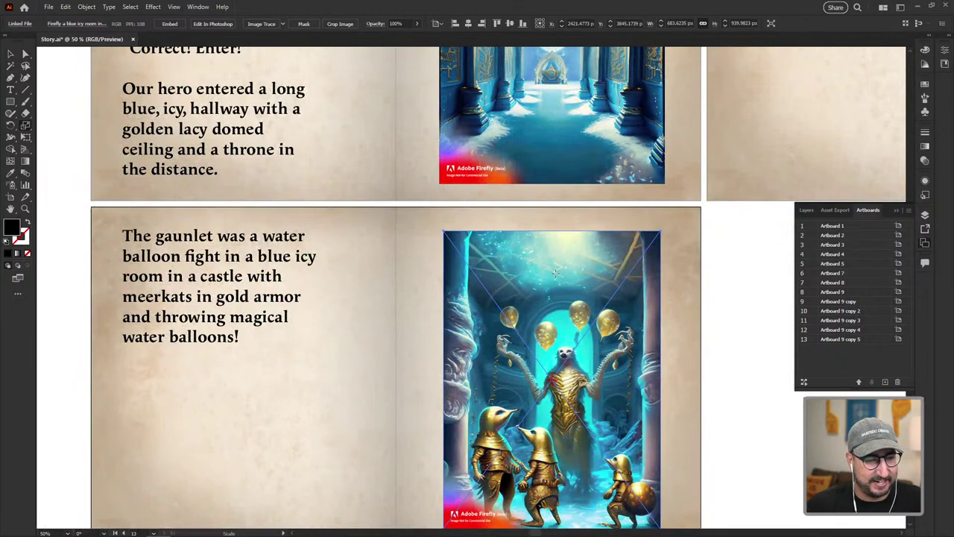
double_click(827, 228)
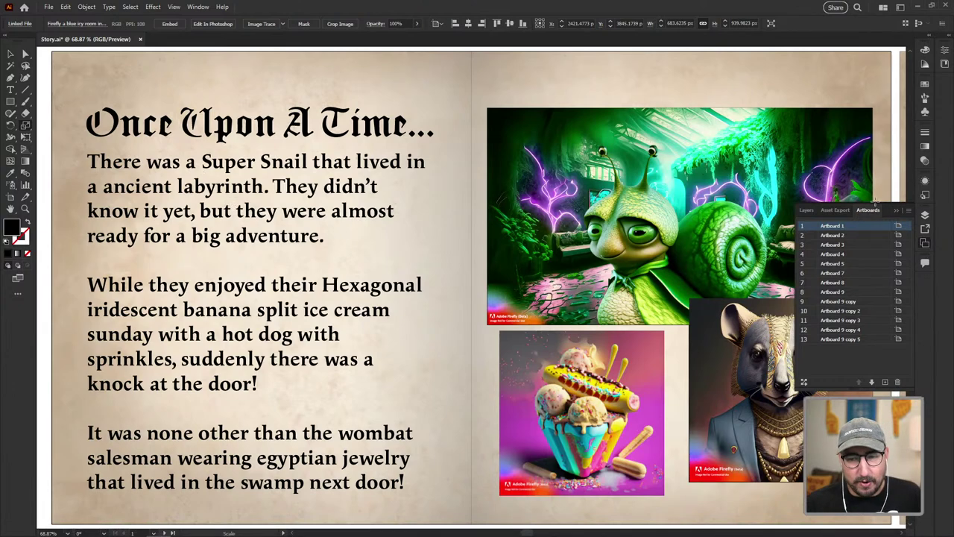
left_click(897, 209)
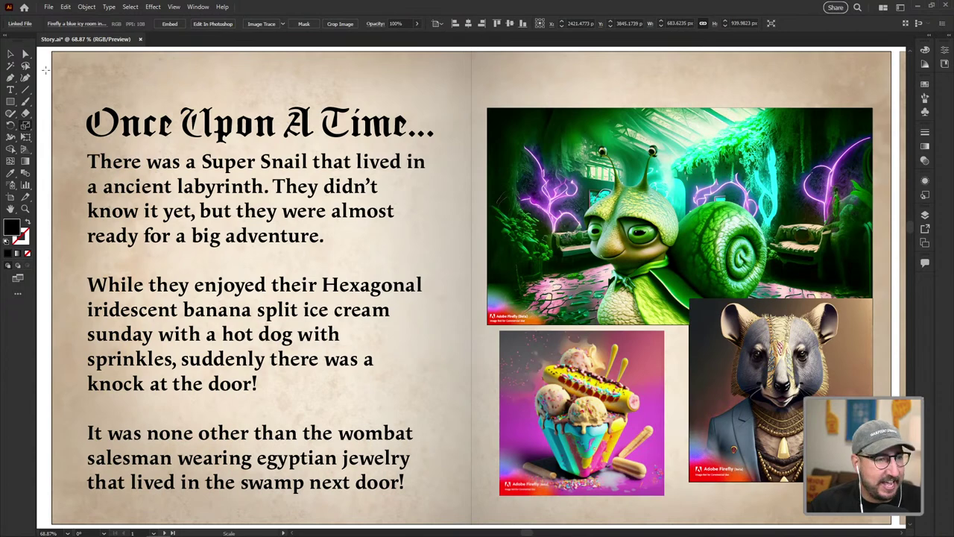
left_click(10, 54)
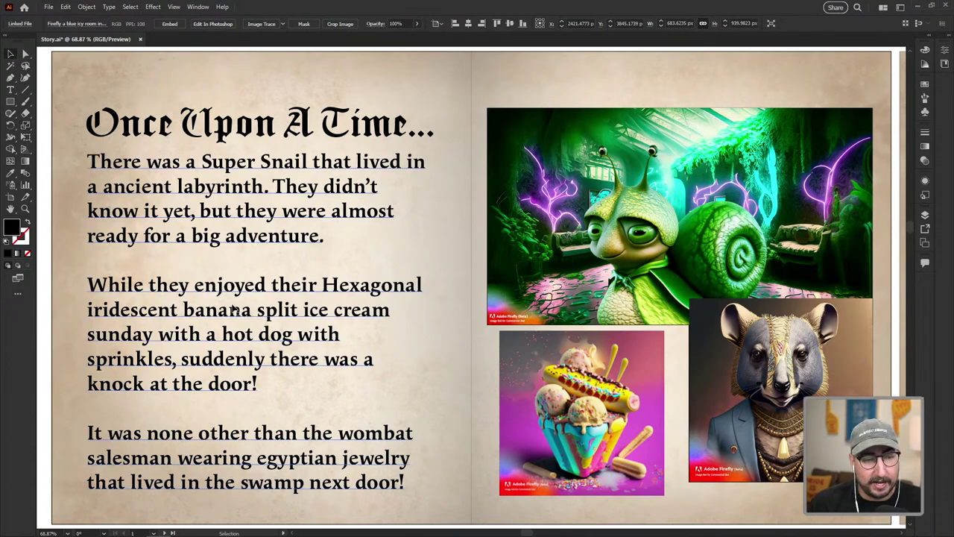
Read through the story one artboard at a time, from the second page to the water balloon fight page.
left_click(166, 532)
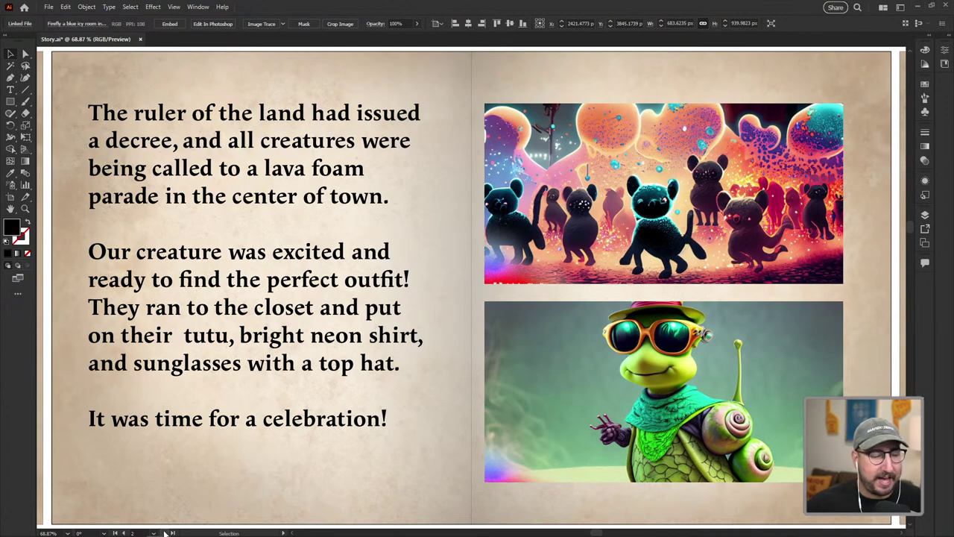
left_click(166, 532)
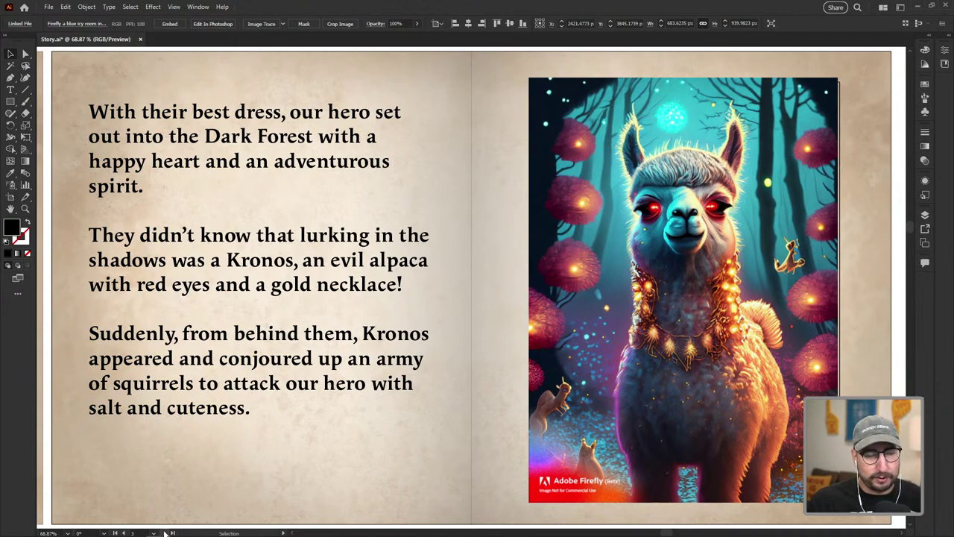
left_click(166, 533)
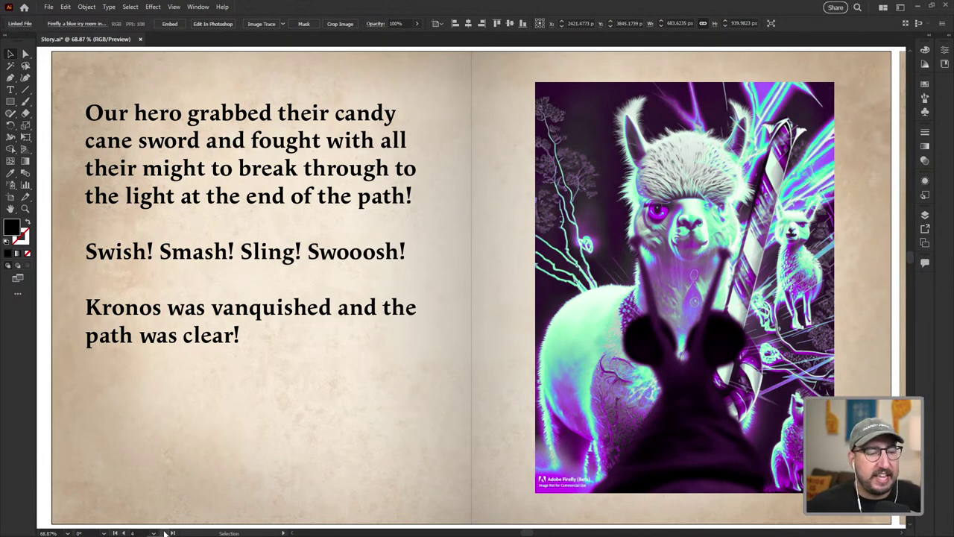
left_click(166, 533)
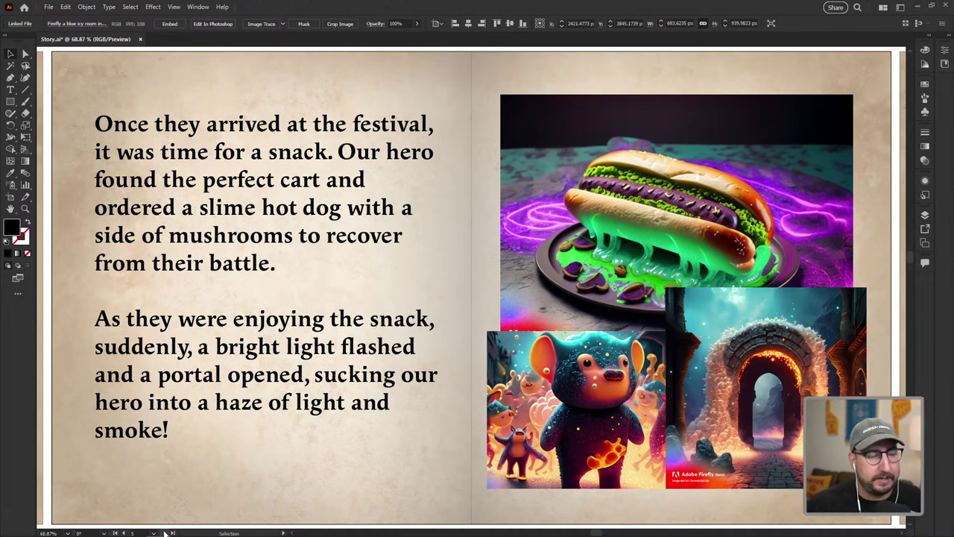
left_click(166, 532)
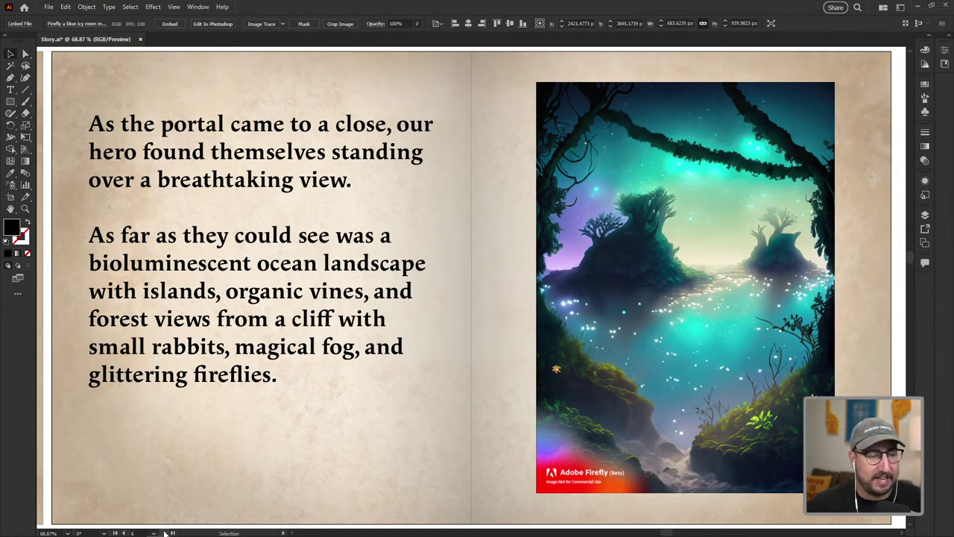
left_click(165, 532)
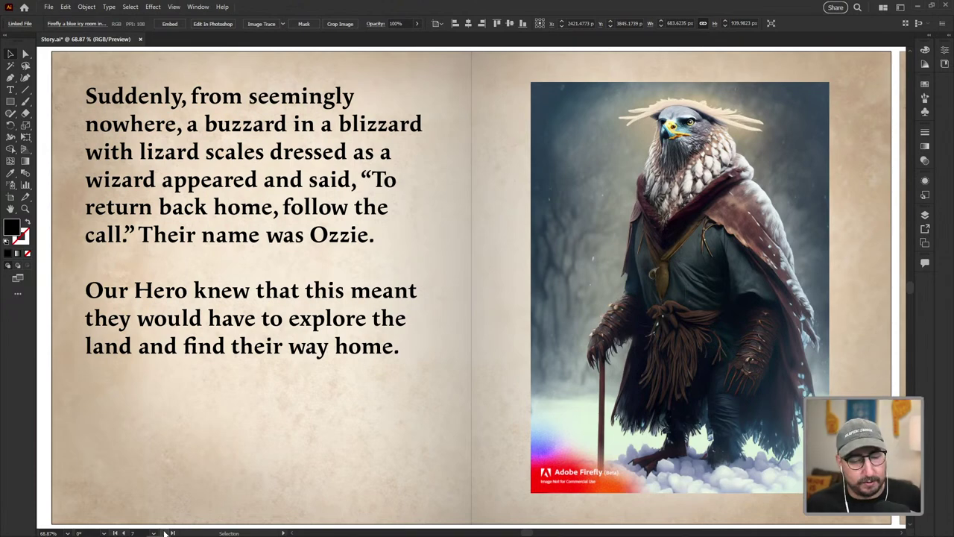
left_click(165, 532)
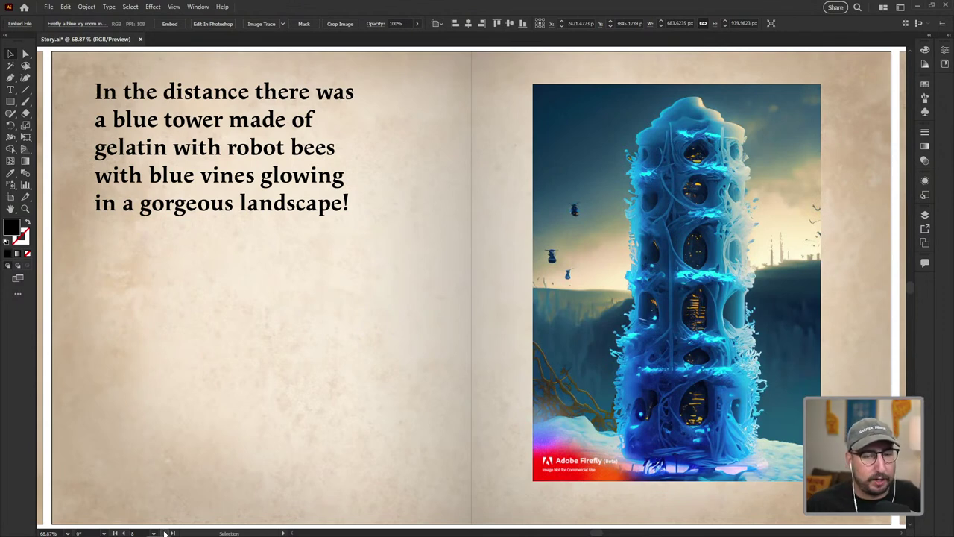
left_click(165, 533)
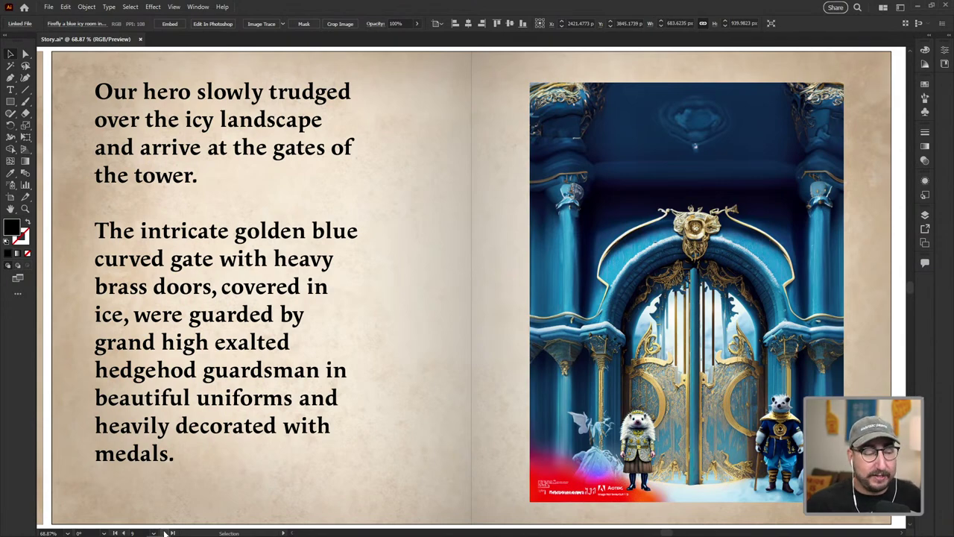
left_click(165, 532)
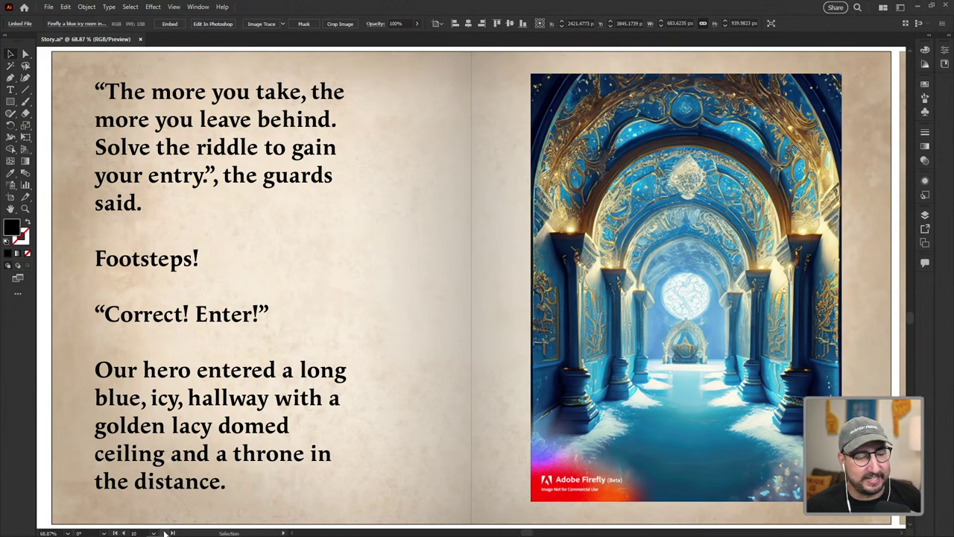
left_click(165, 532)
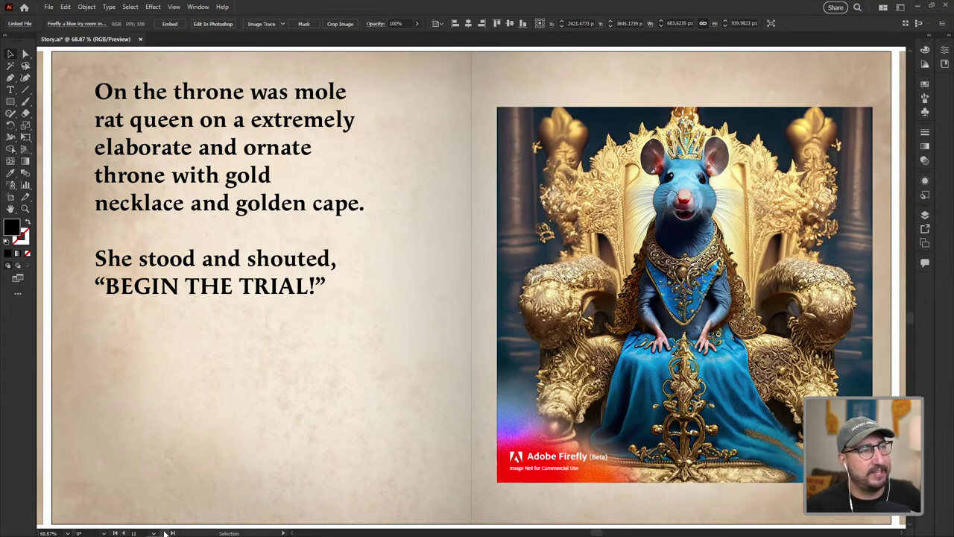
left_click(166, 532)
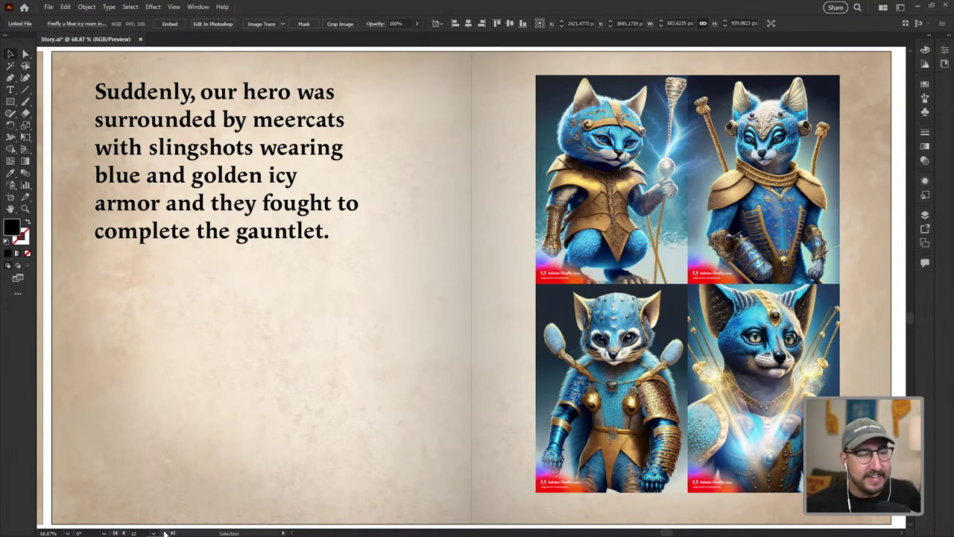
left_click(165, 532)
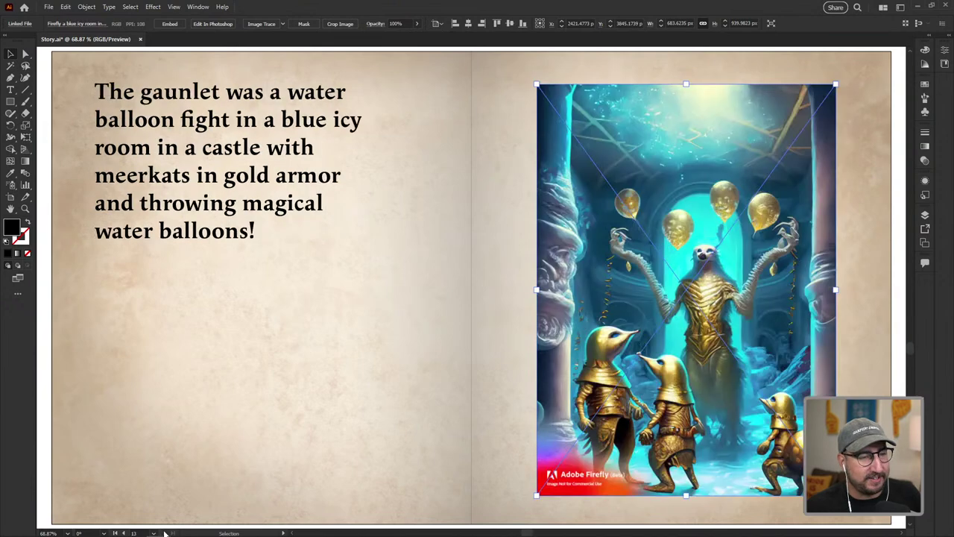